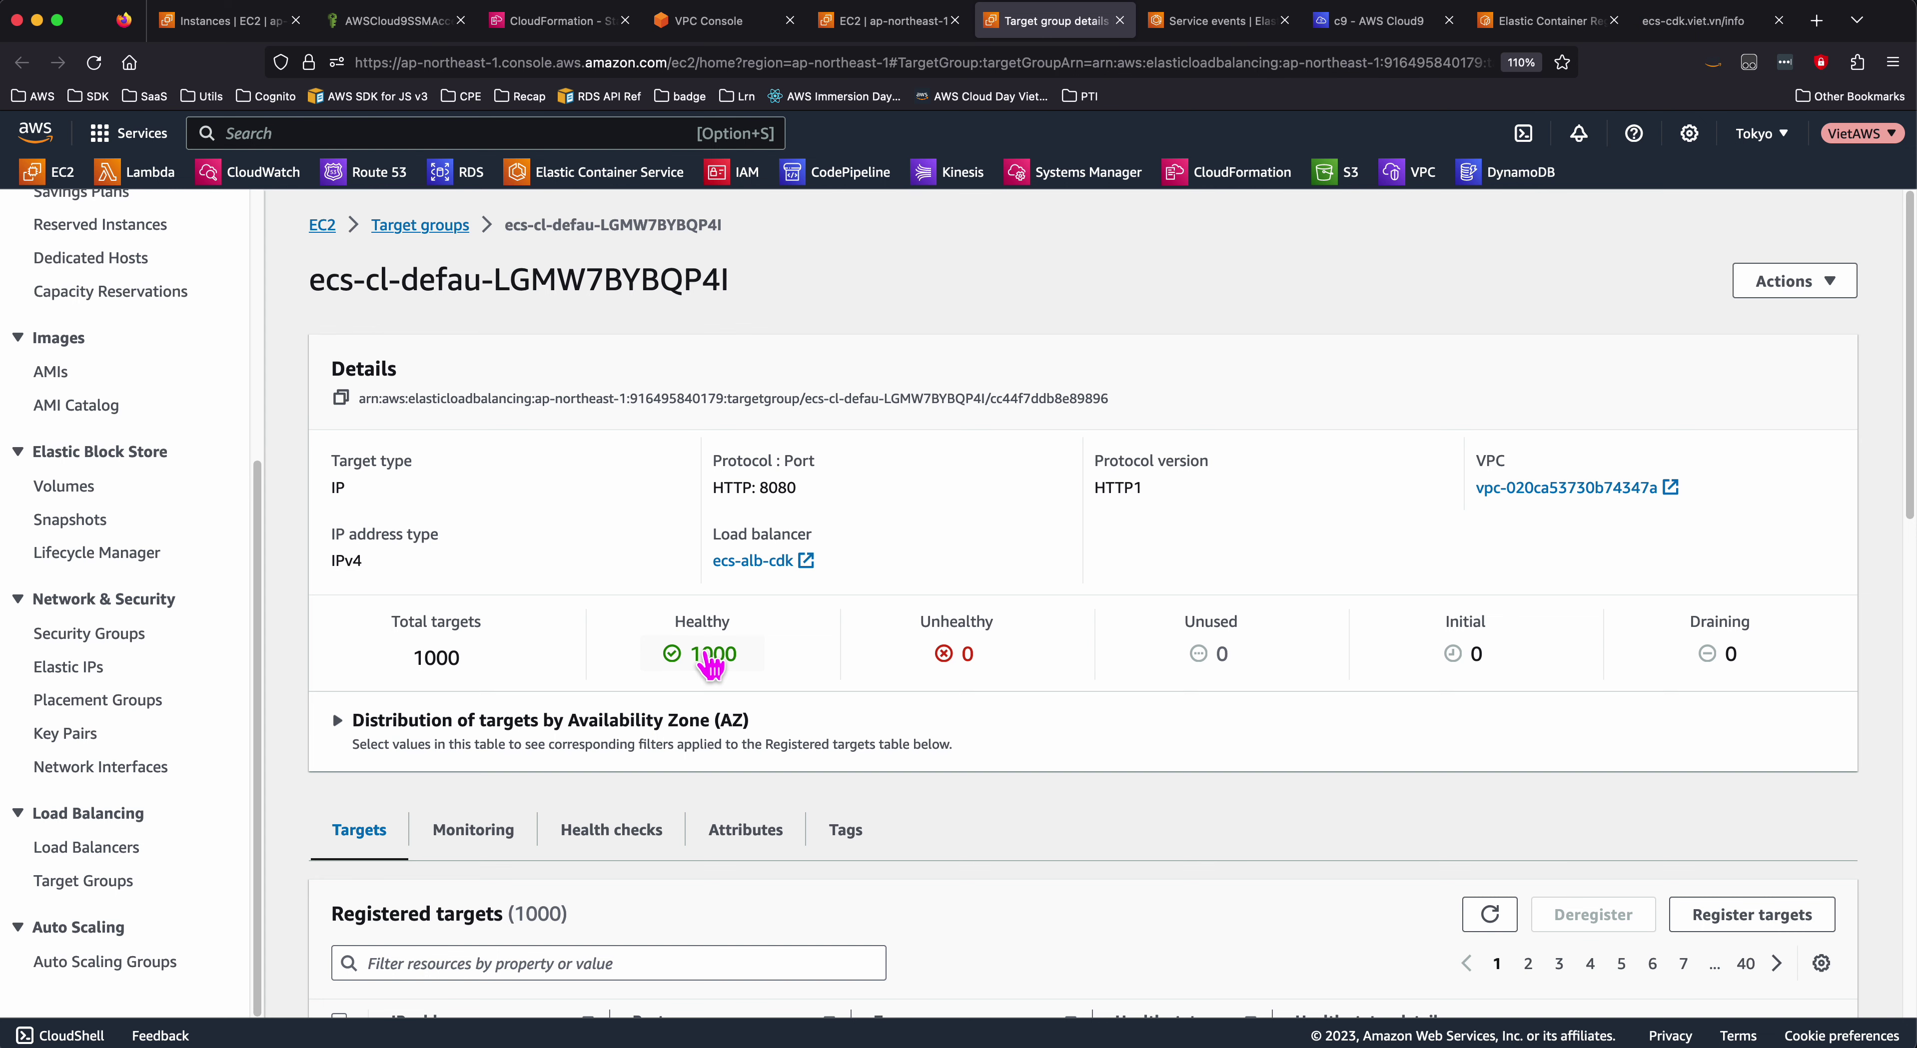
- Switch to Visual Studio Code and review the default service definition in ecs-stack.ts
scroll(956, 752, "down", 1)
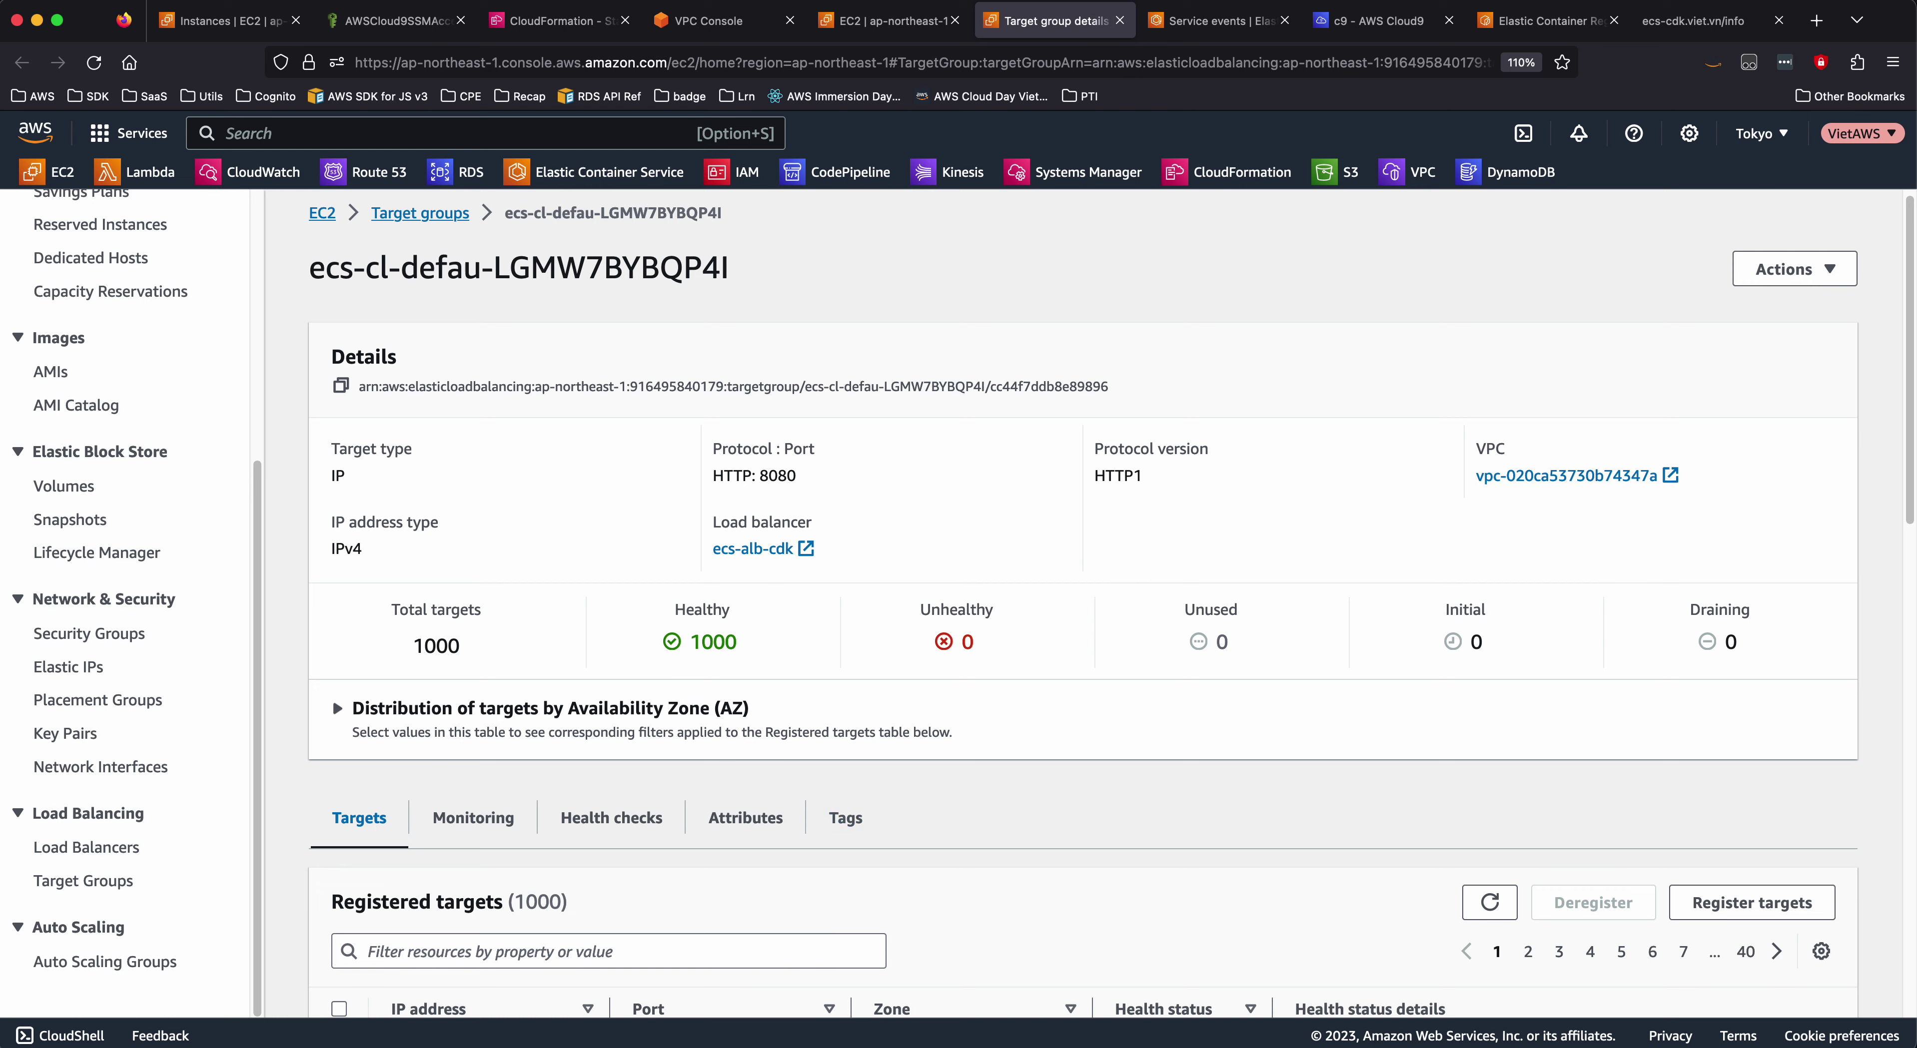
mouse_move(663, 1039)
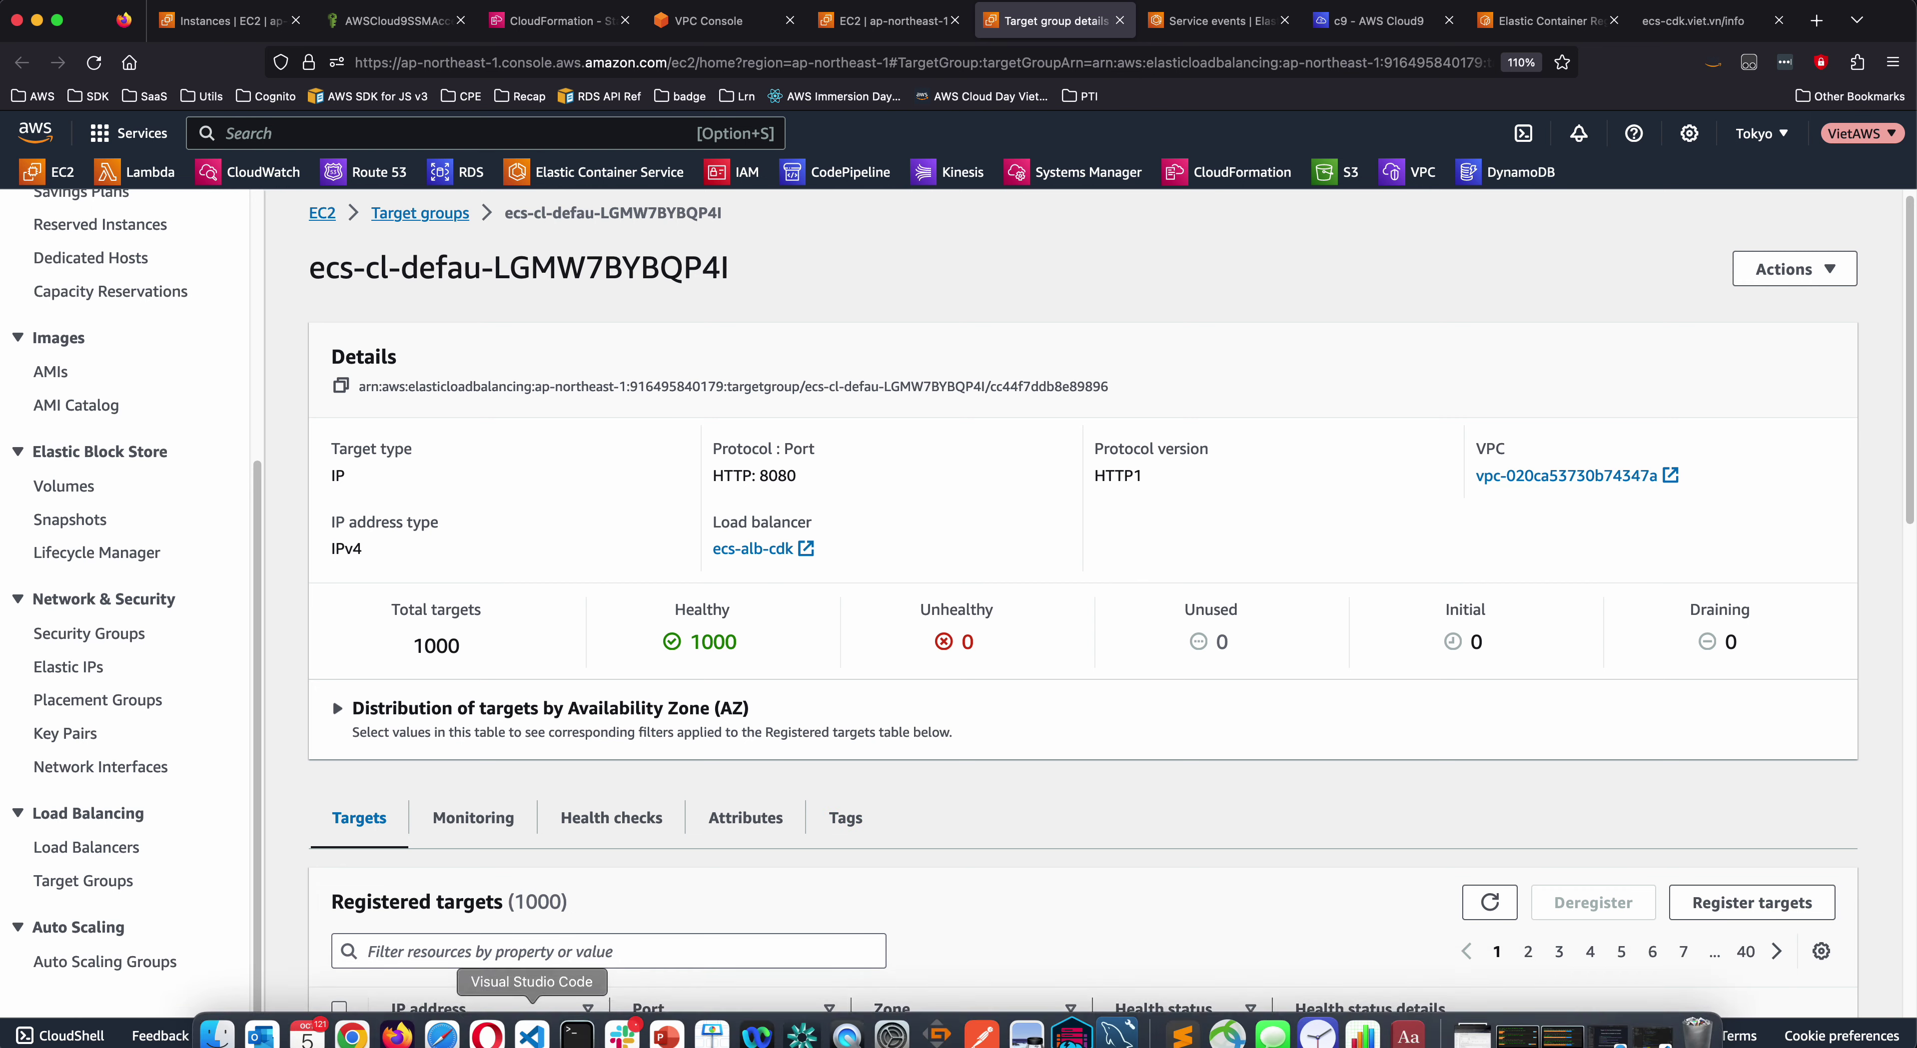
left_click(532, 1036)
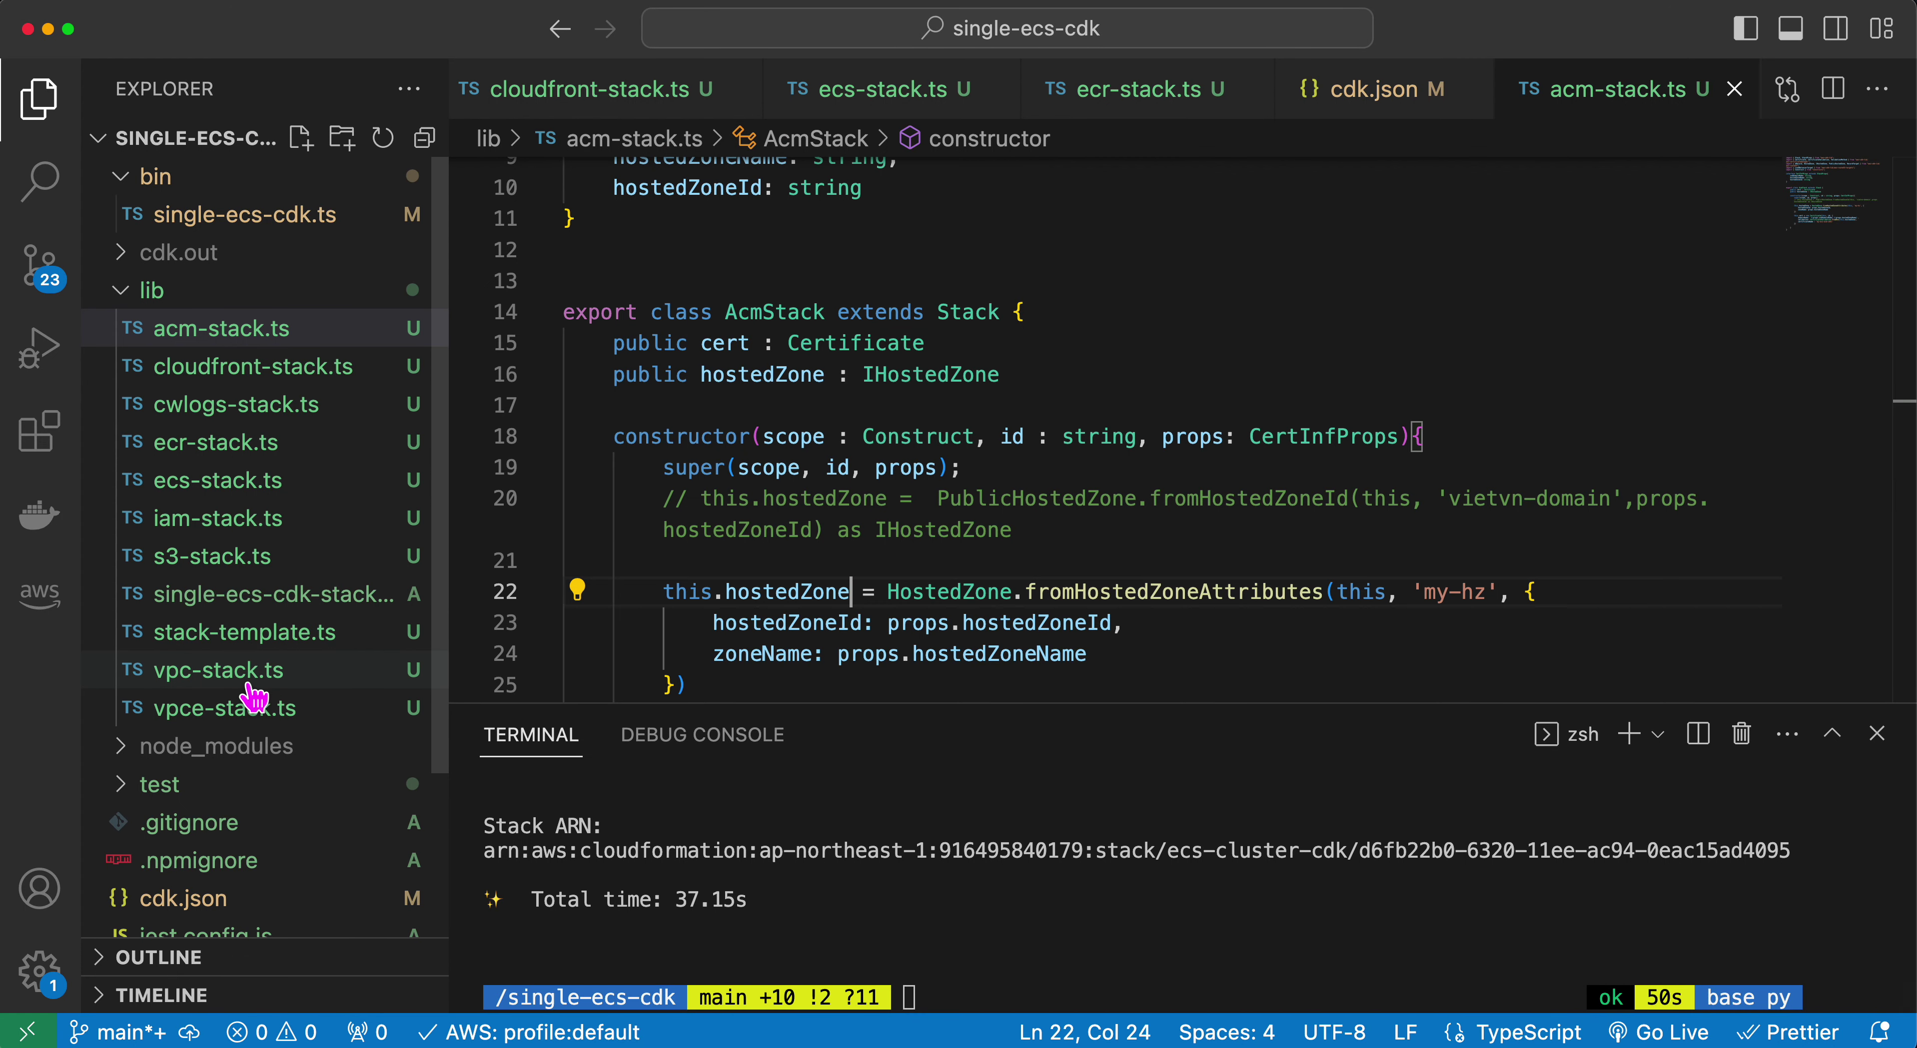
left_click(249, 674)
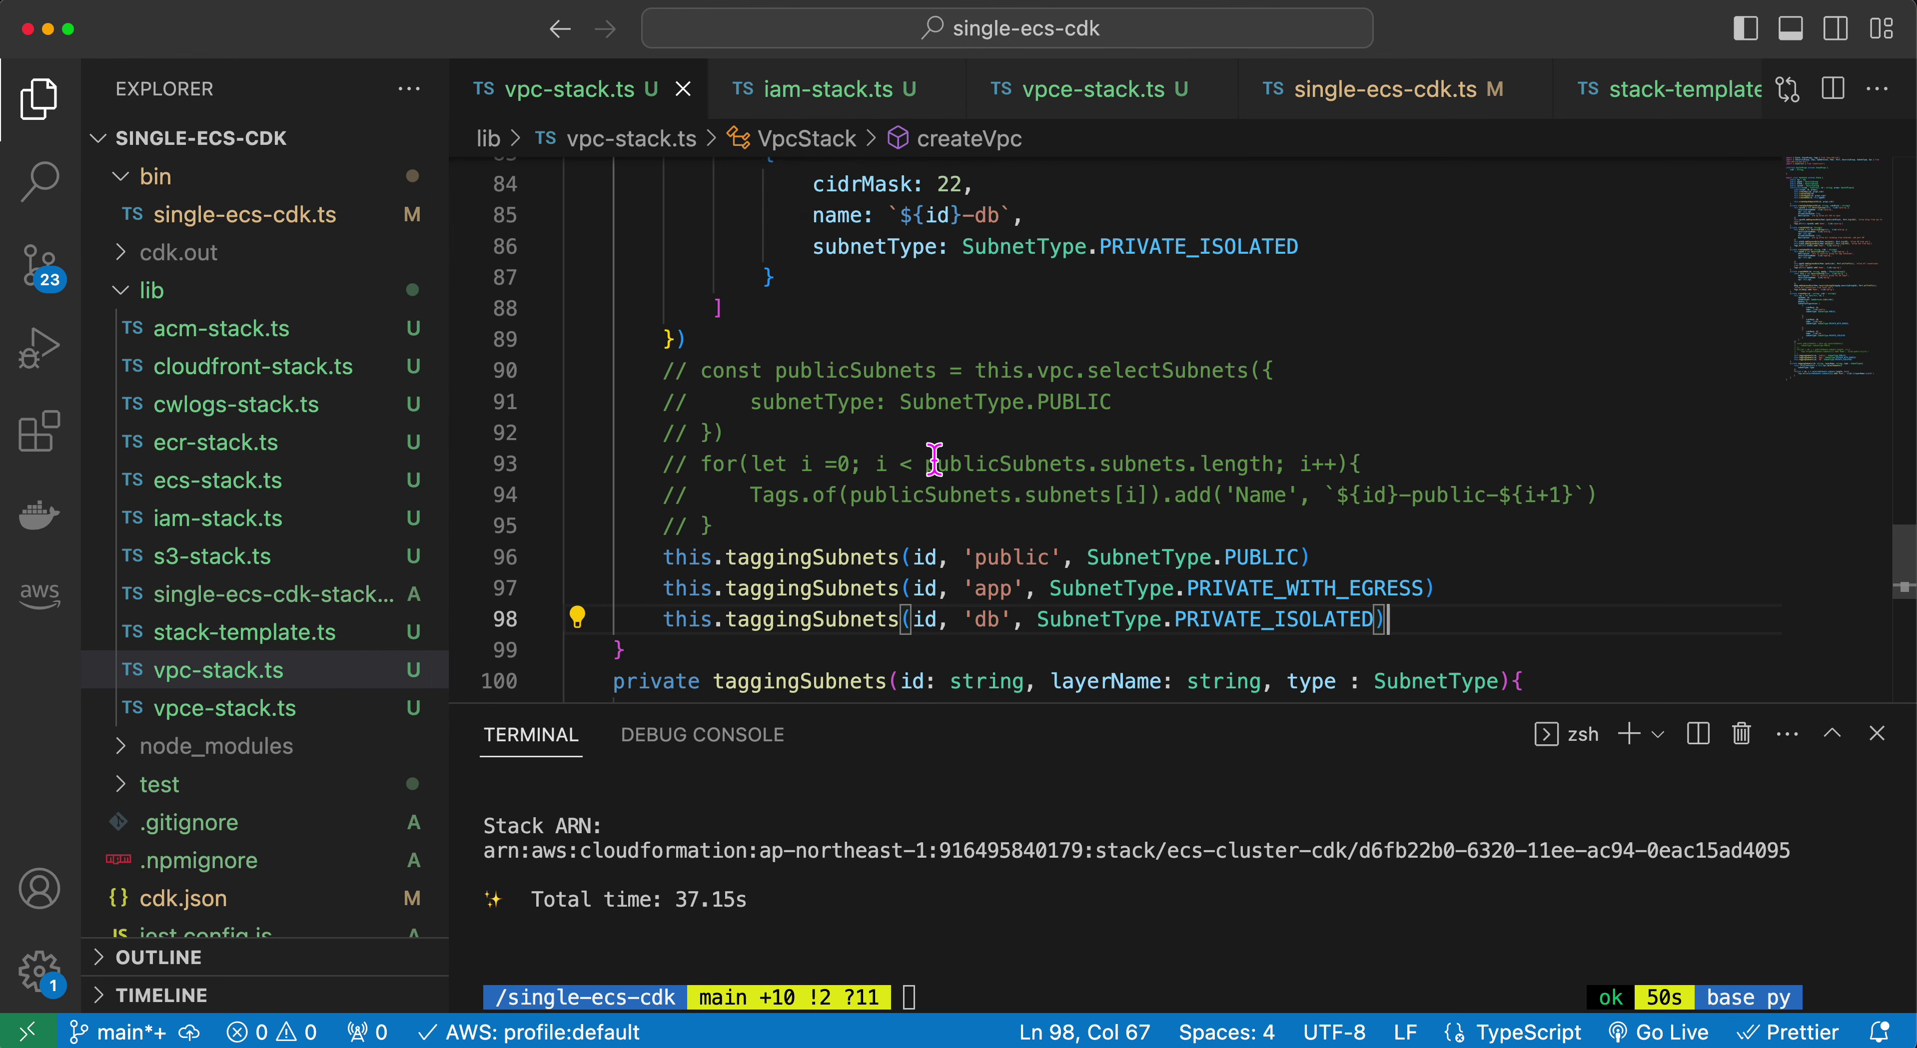
scroll(893, 459, "up", 2)
left_click(253, 483)
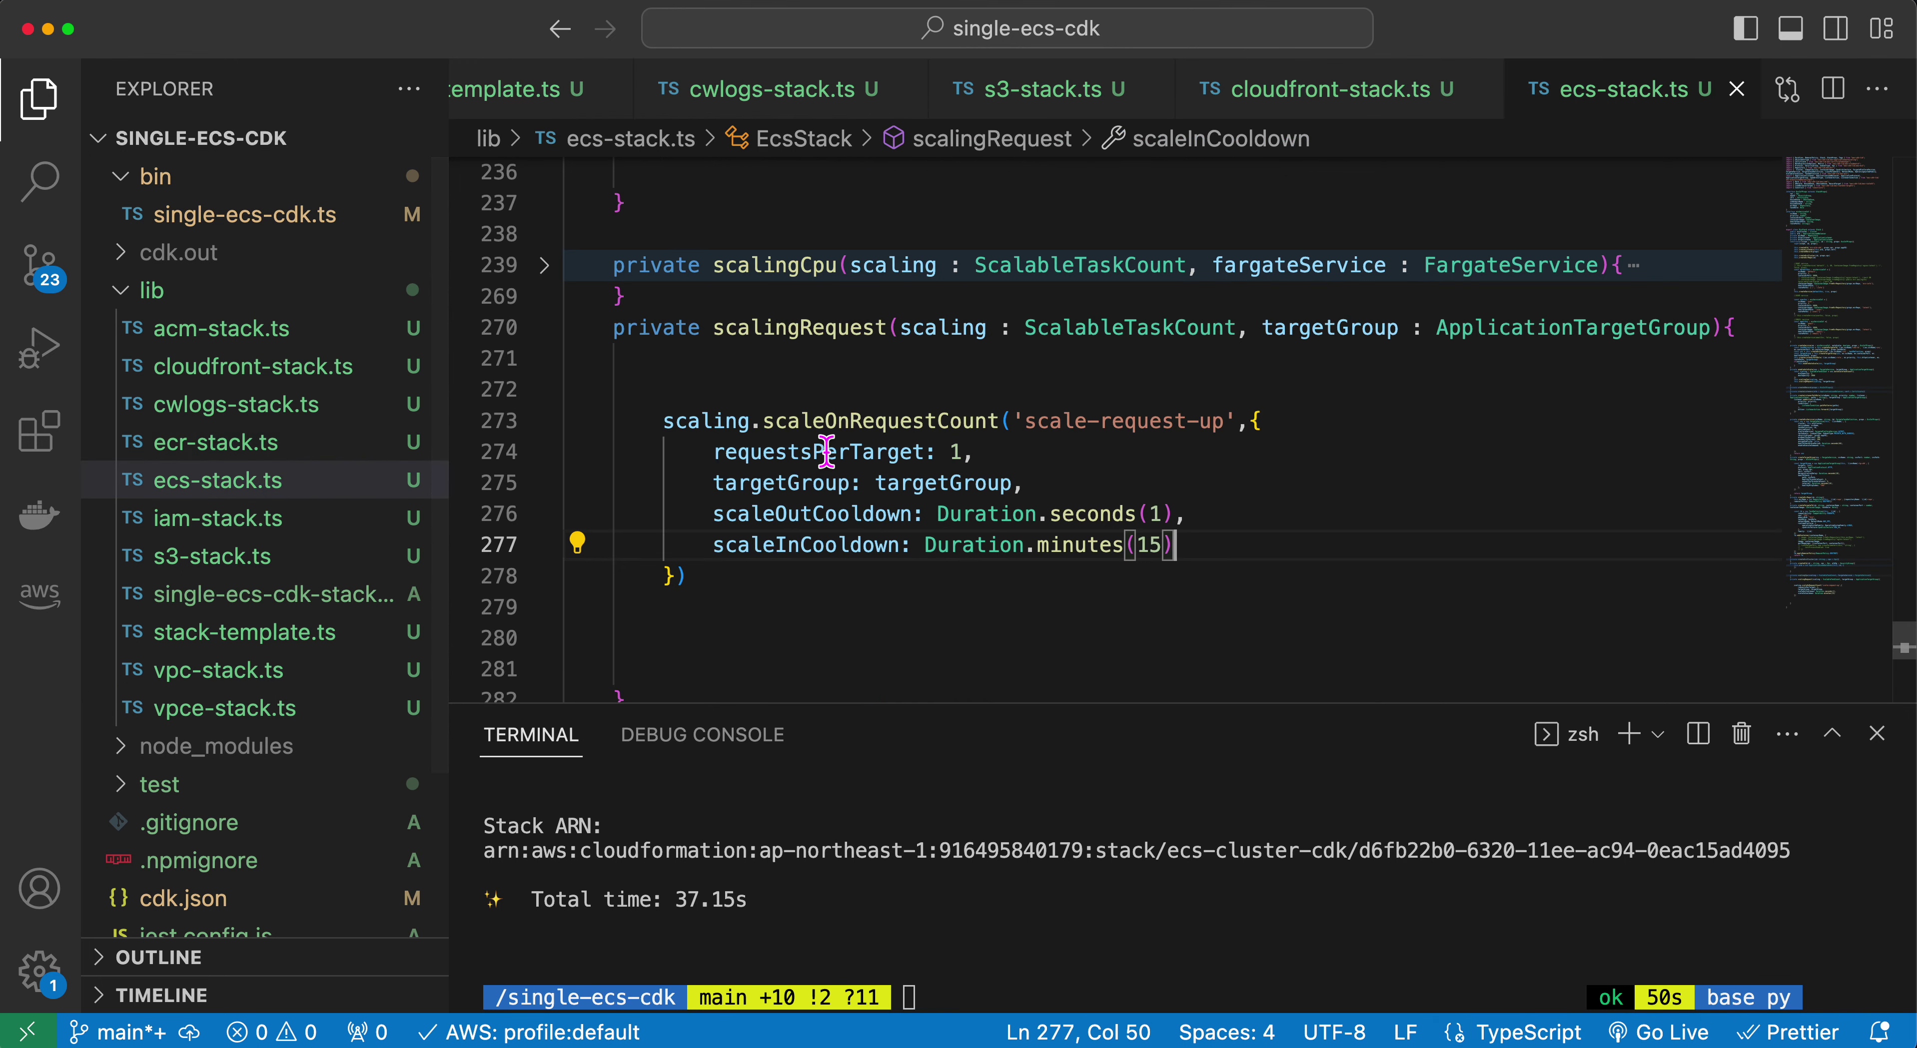
scroll(828, 451, "up", 20)
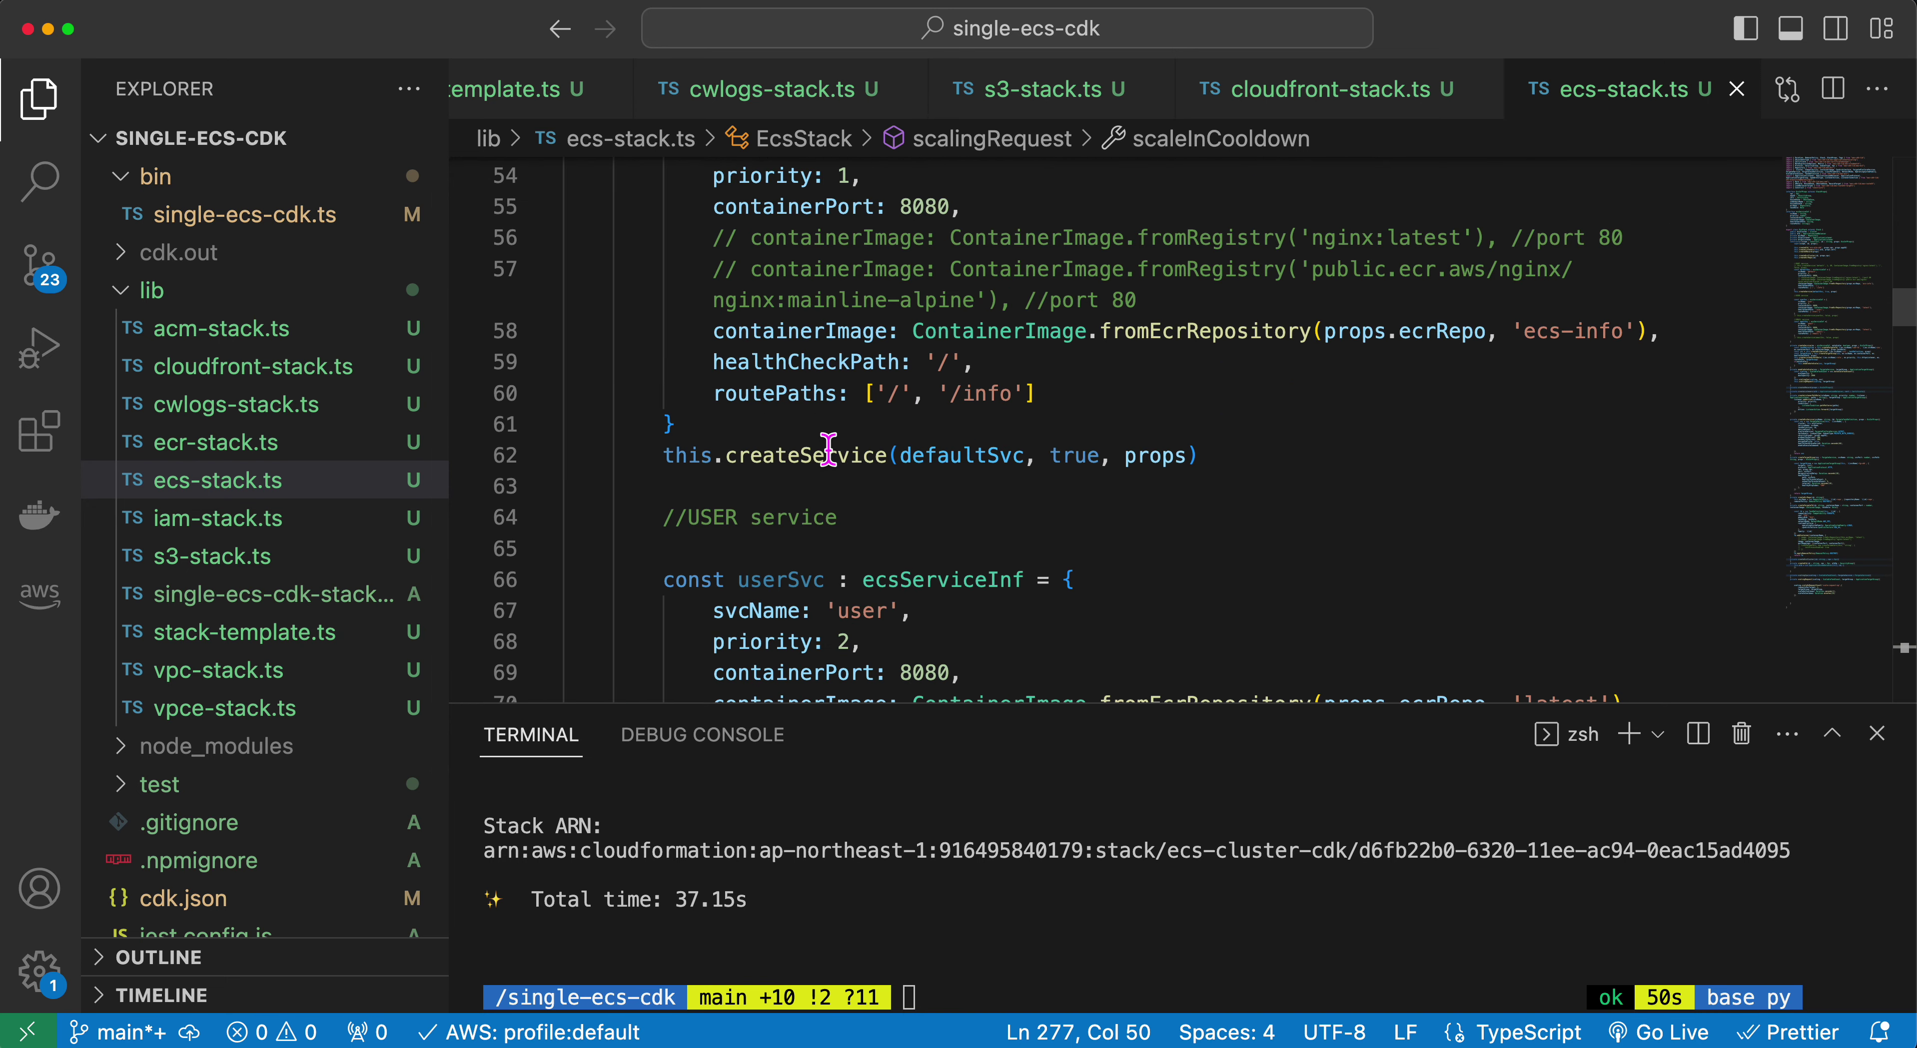
scroll(816, 454, "up", 2)
scroll(790, 315, "up", 2)
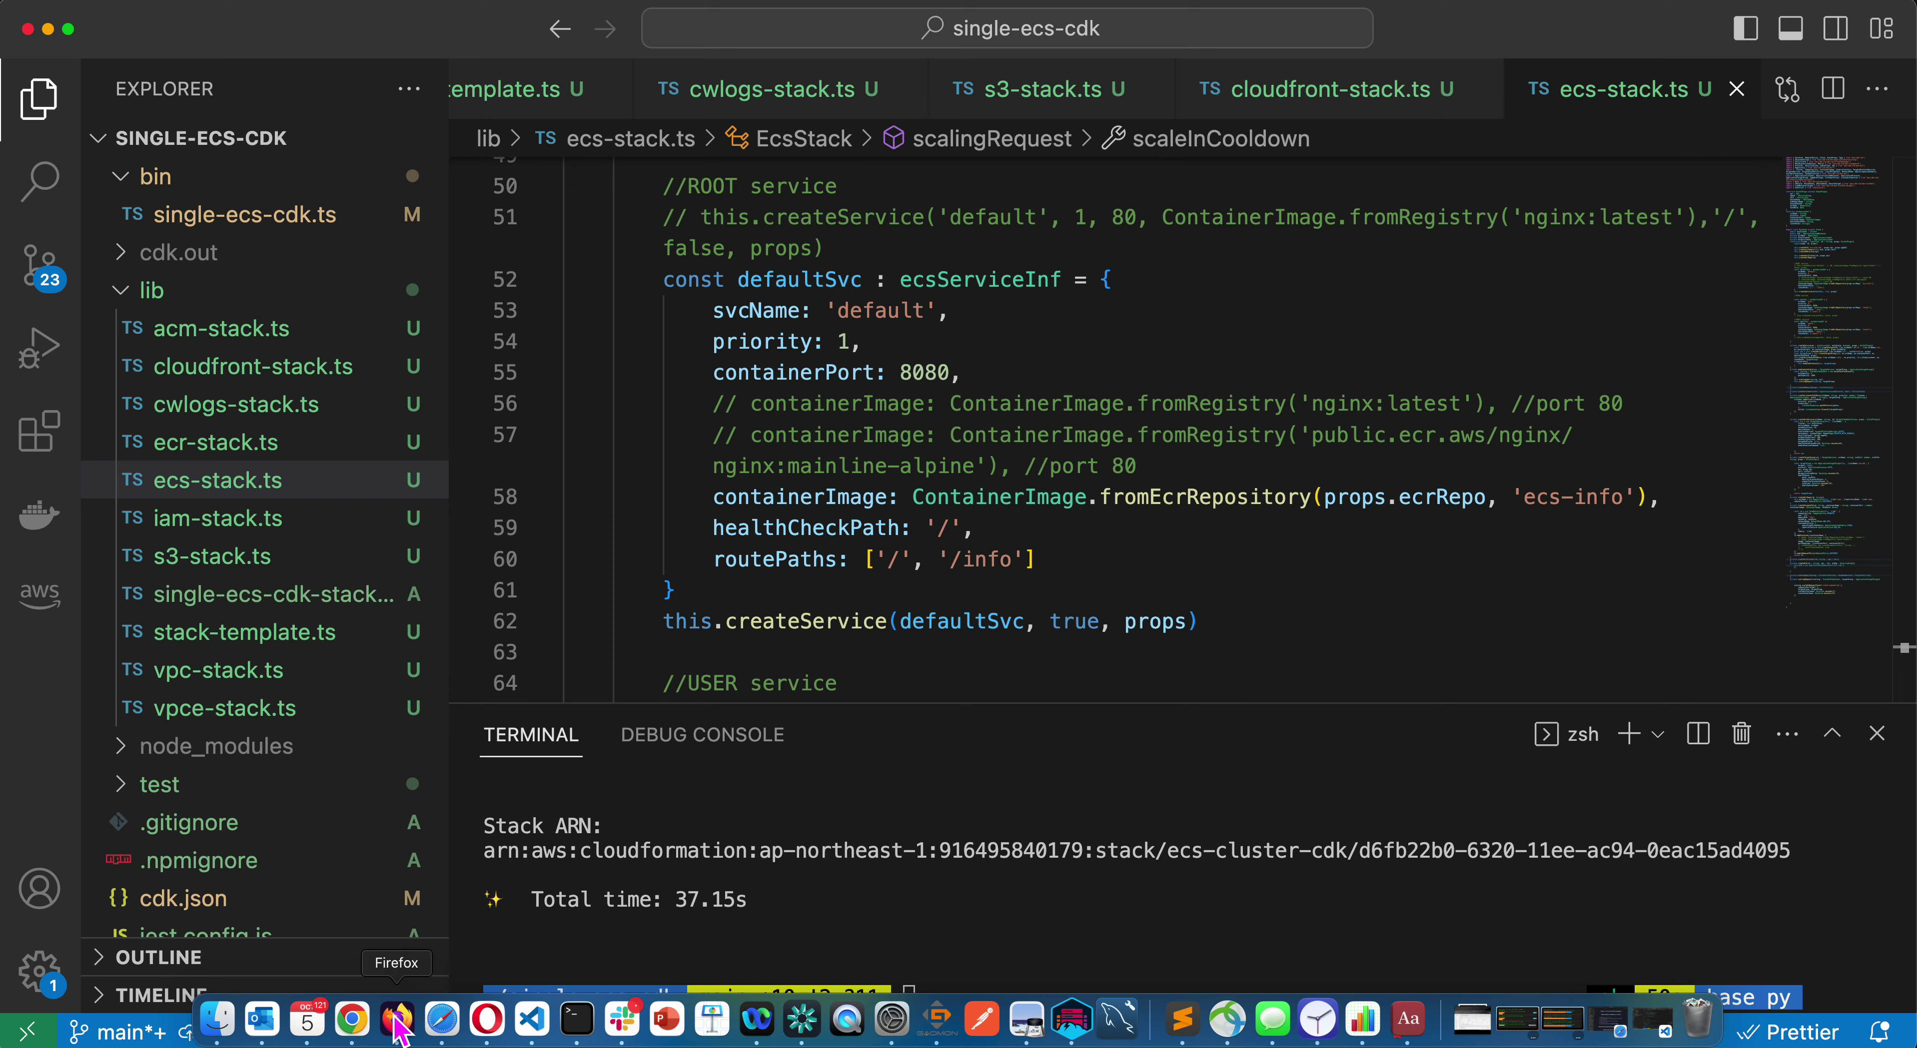
- Switch to Firefox, reload the ecs-cdk.viet.vn/info page and load the site's root path
left_click(387, 1031)
left_click(1659, 23)
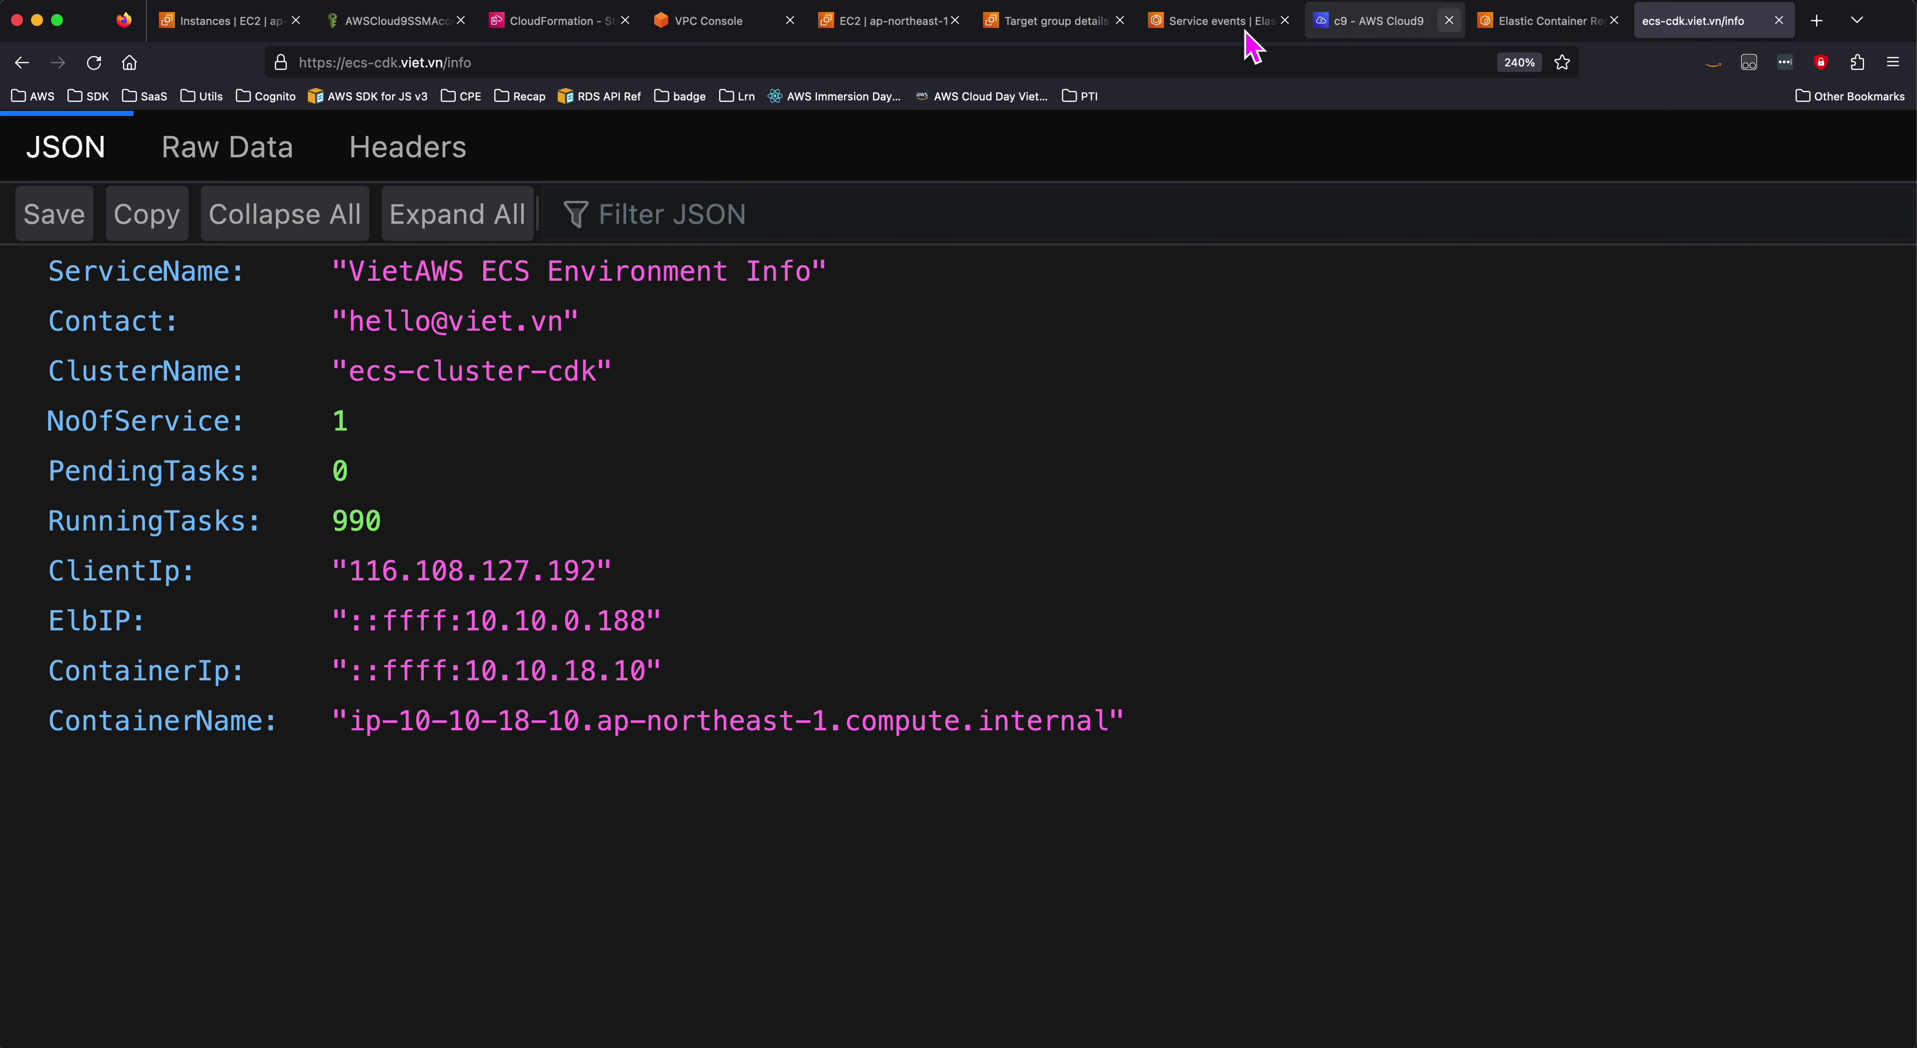
left_click(476, 62)
key("Return")
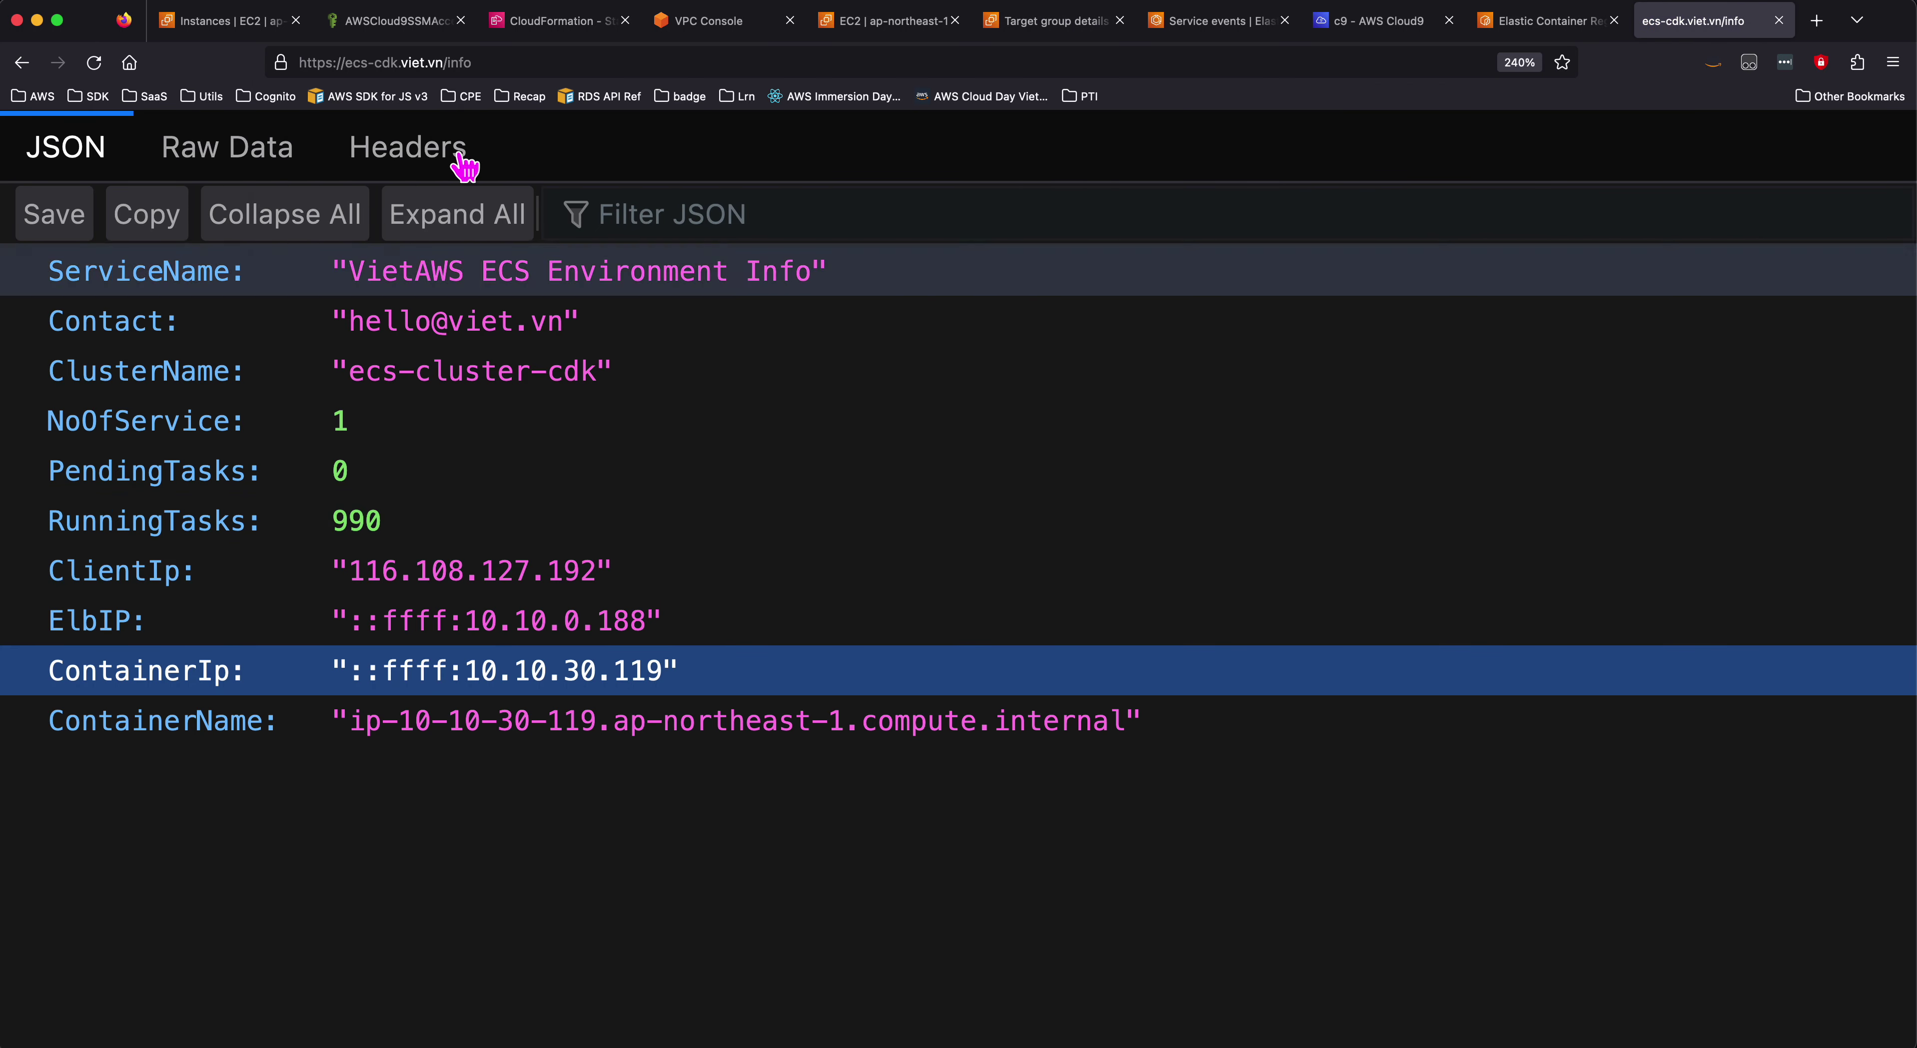
double_click(514, 62)
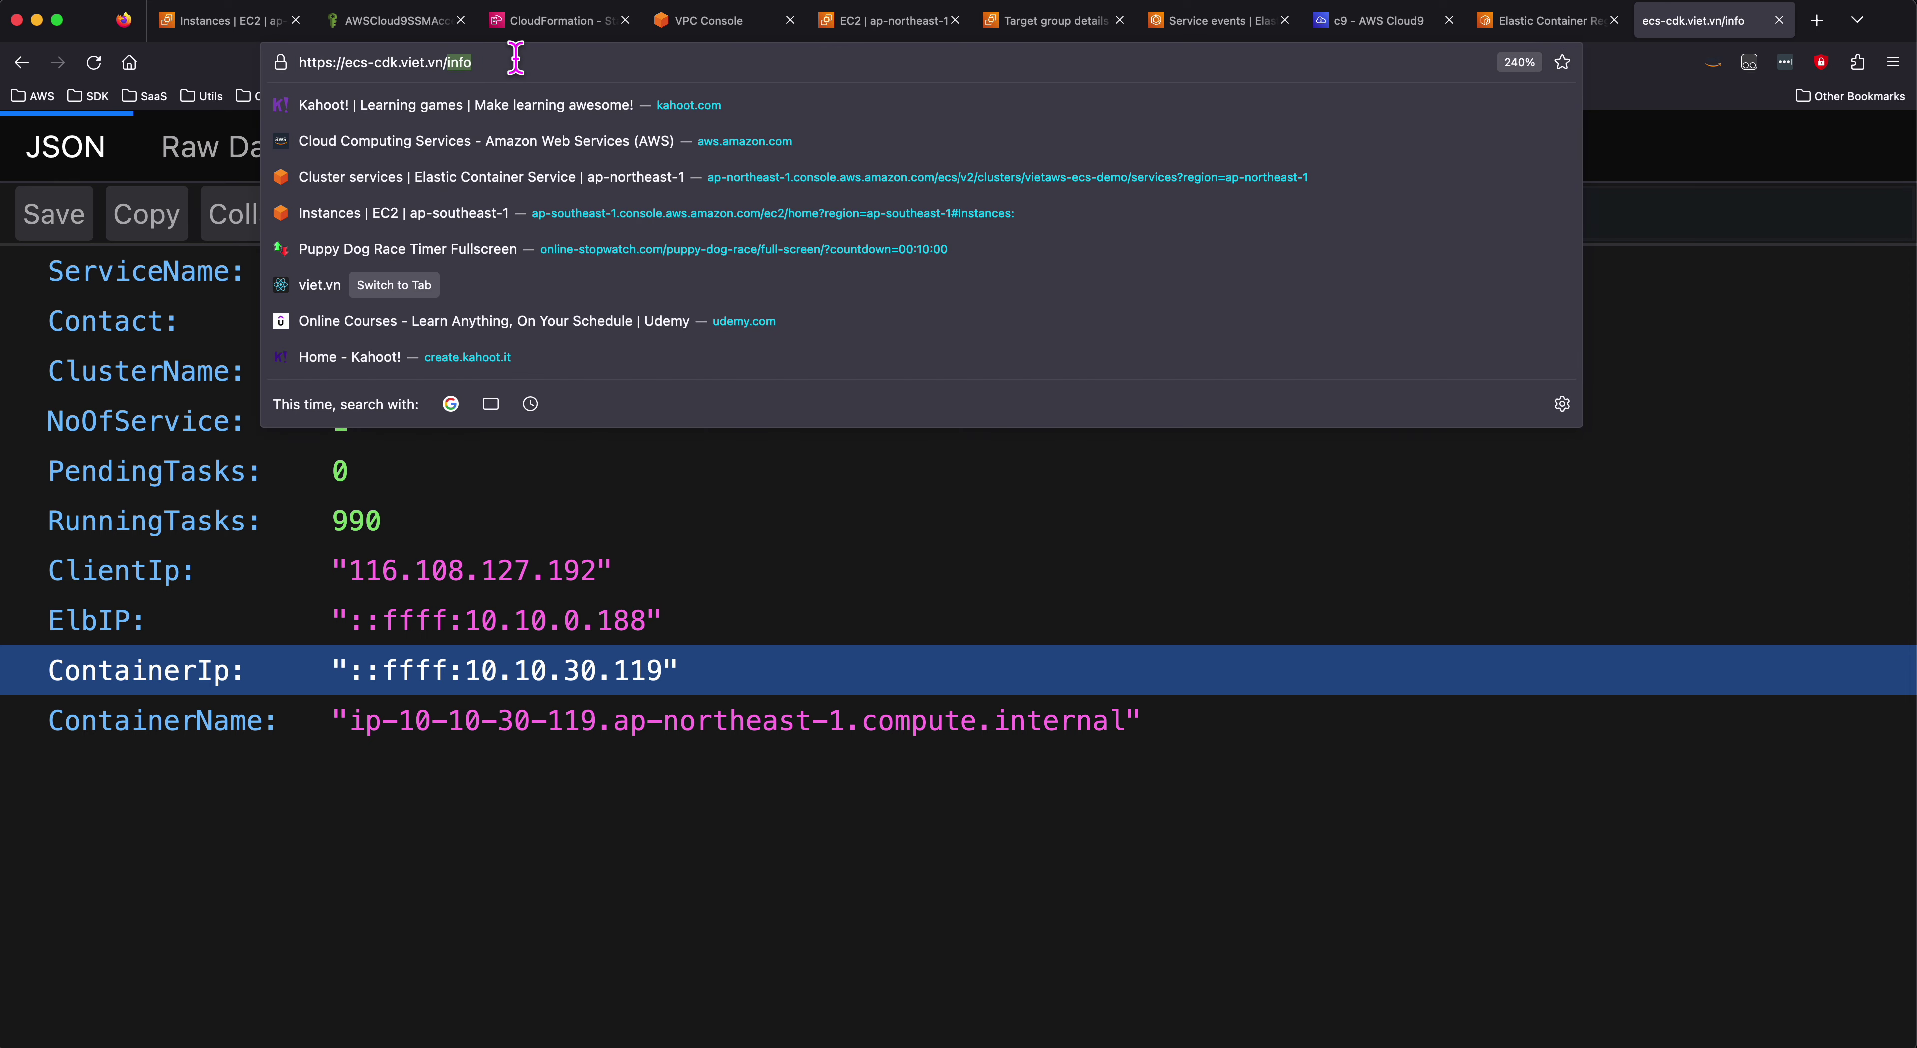
key("BackSpace")
key("Return")
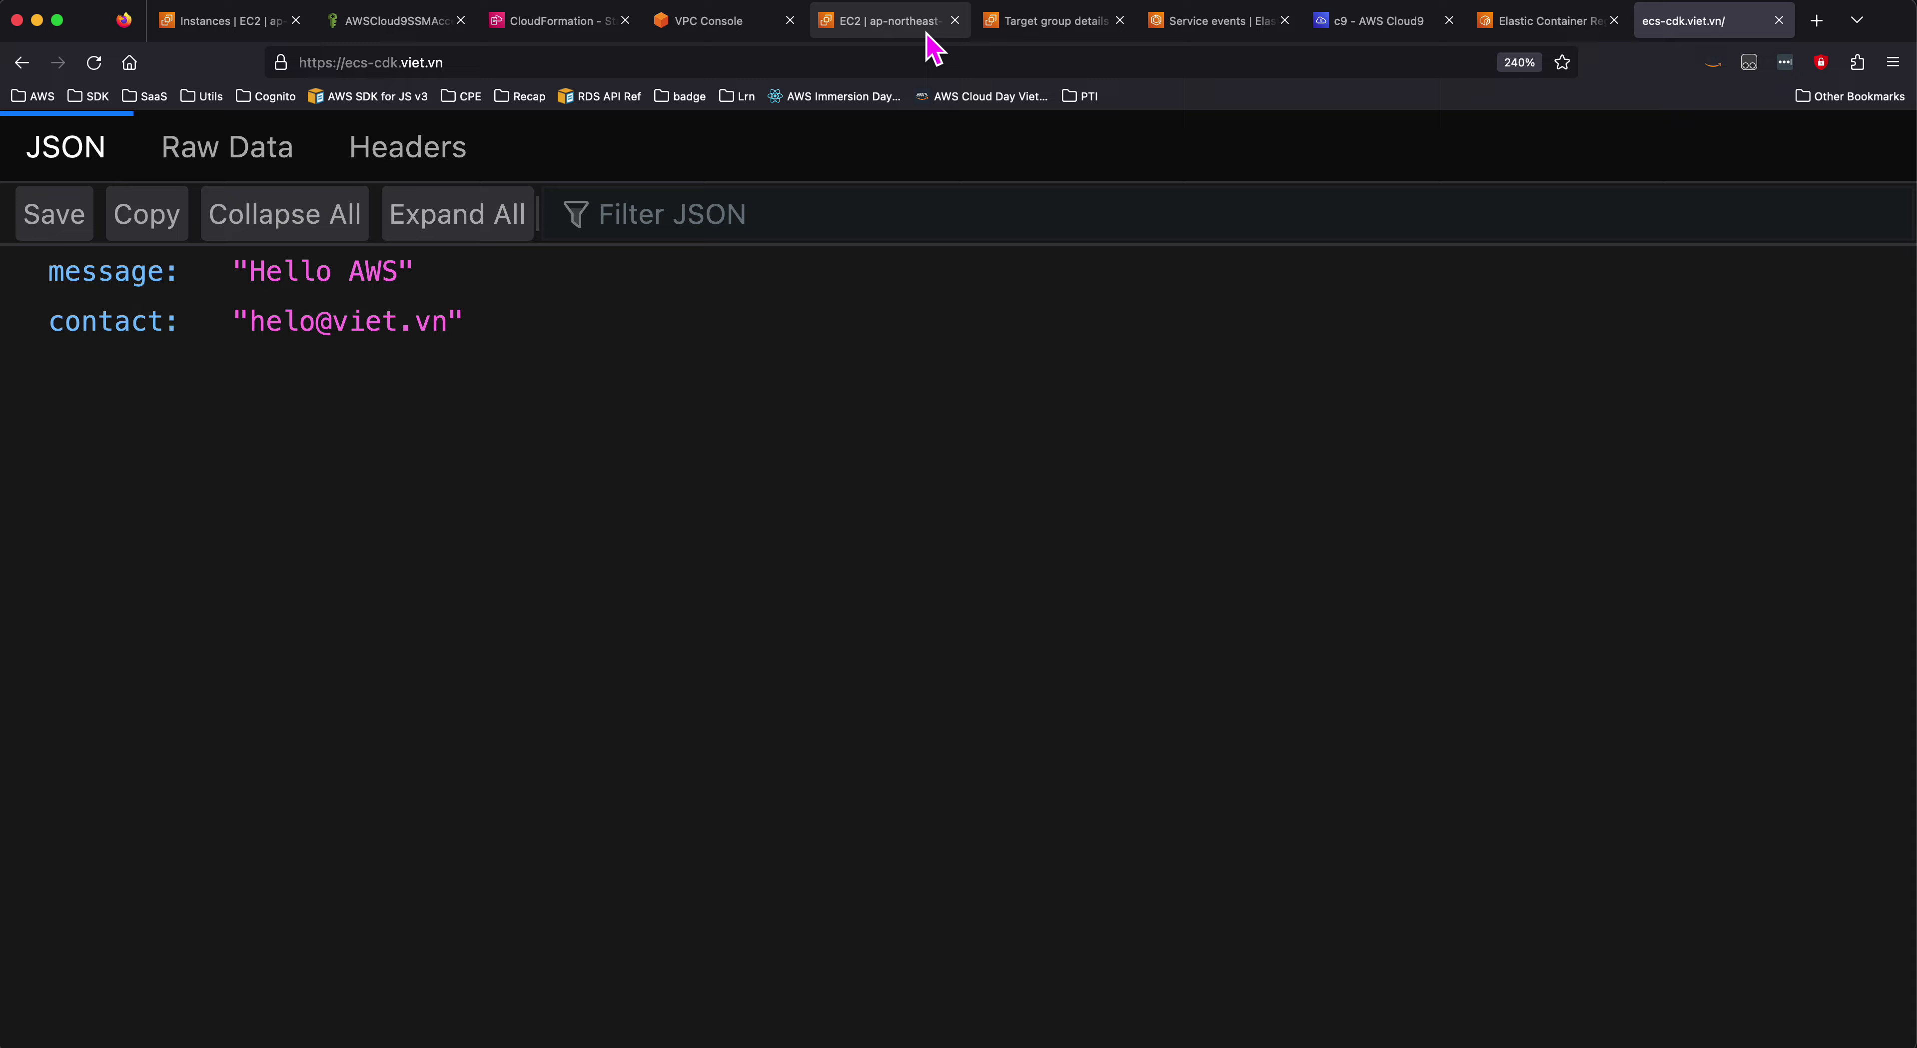
- Stop all tasks of the default-svc service in ecs-cluster-cdk
left_click(1021, 25)
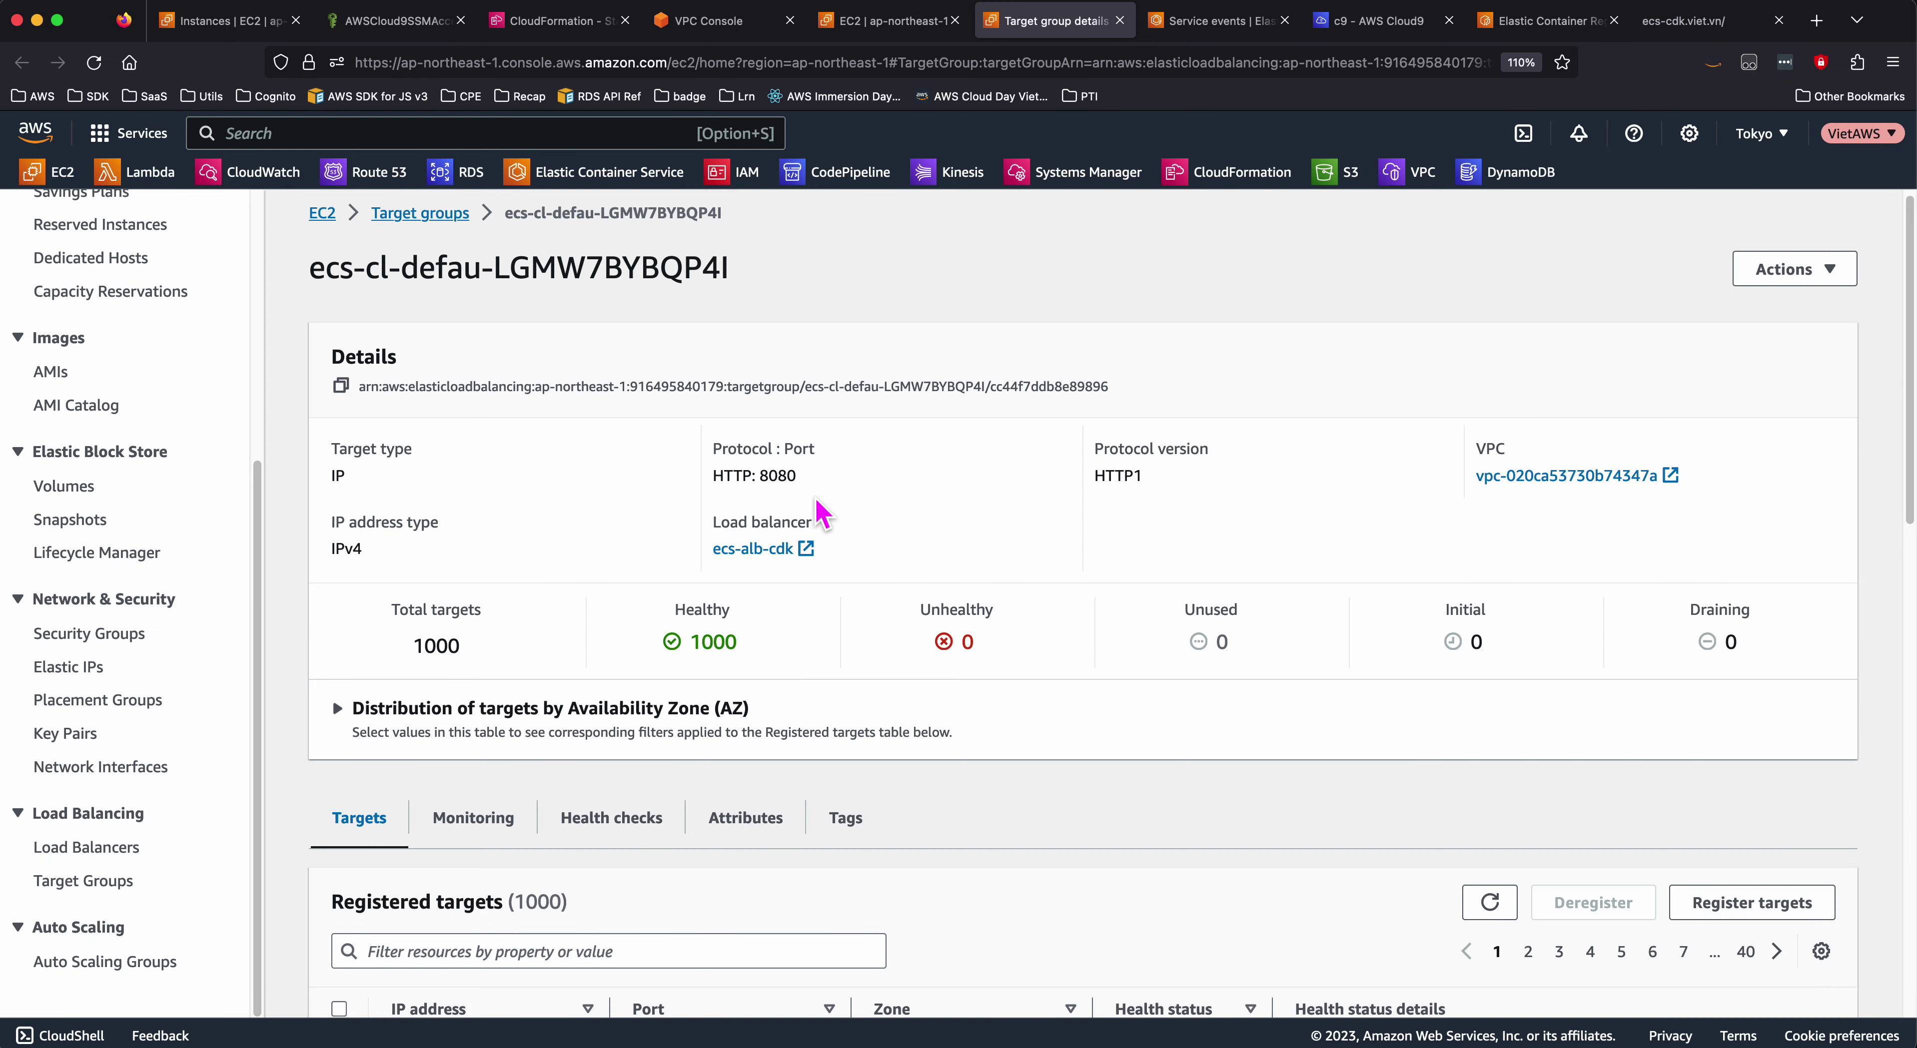
left_click(1224, 21)
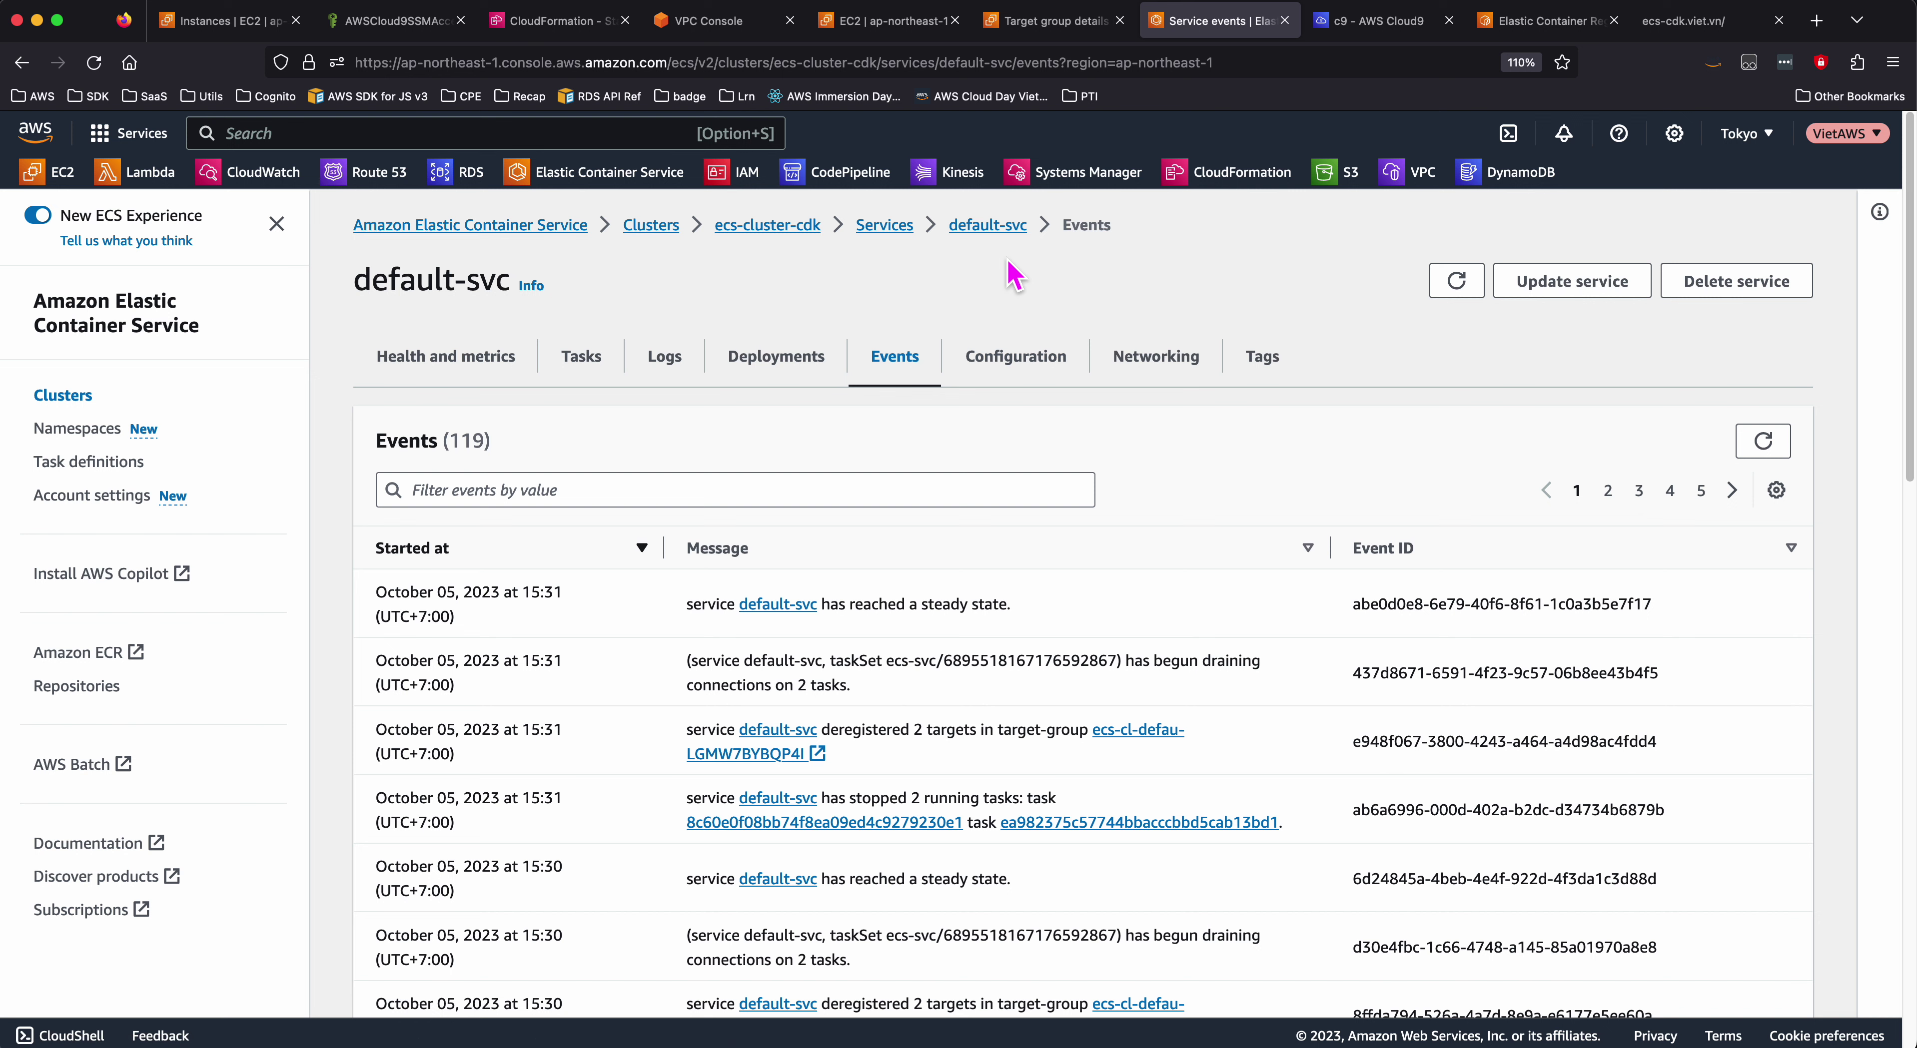
left_click(1001, 227)
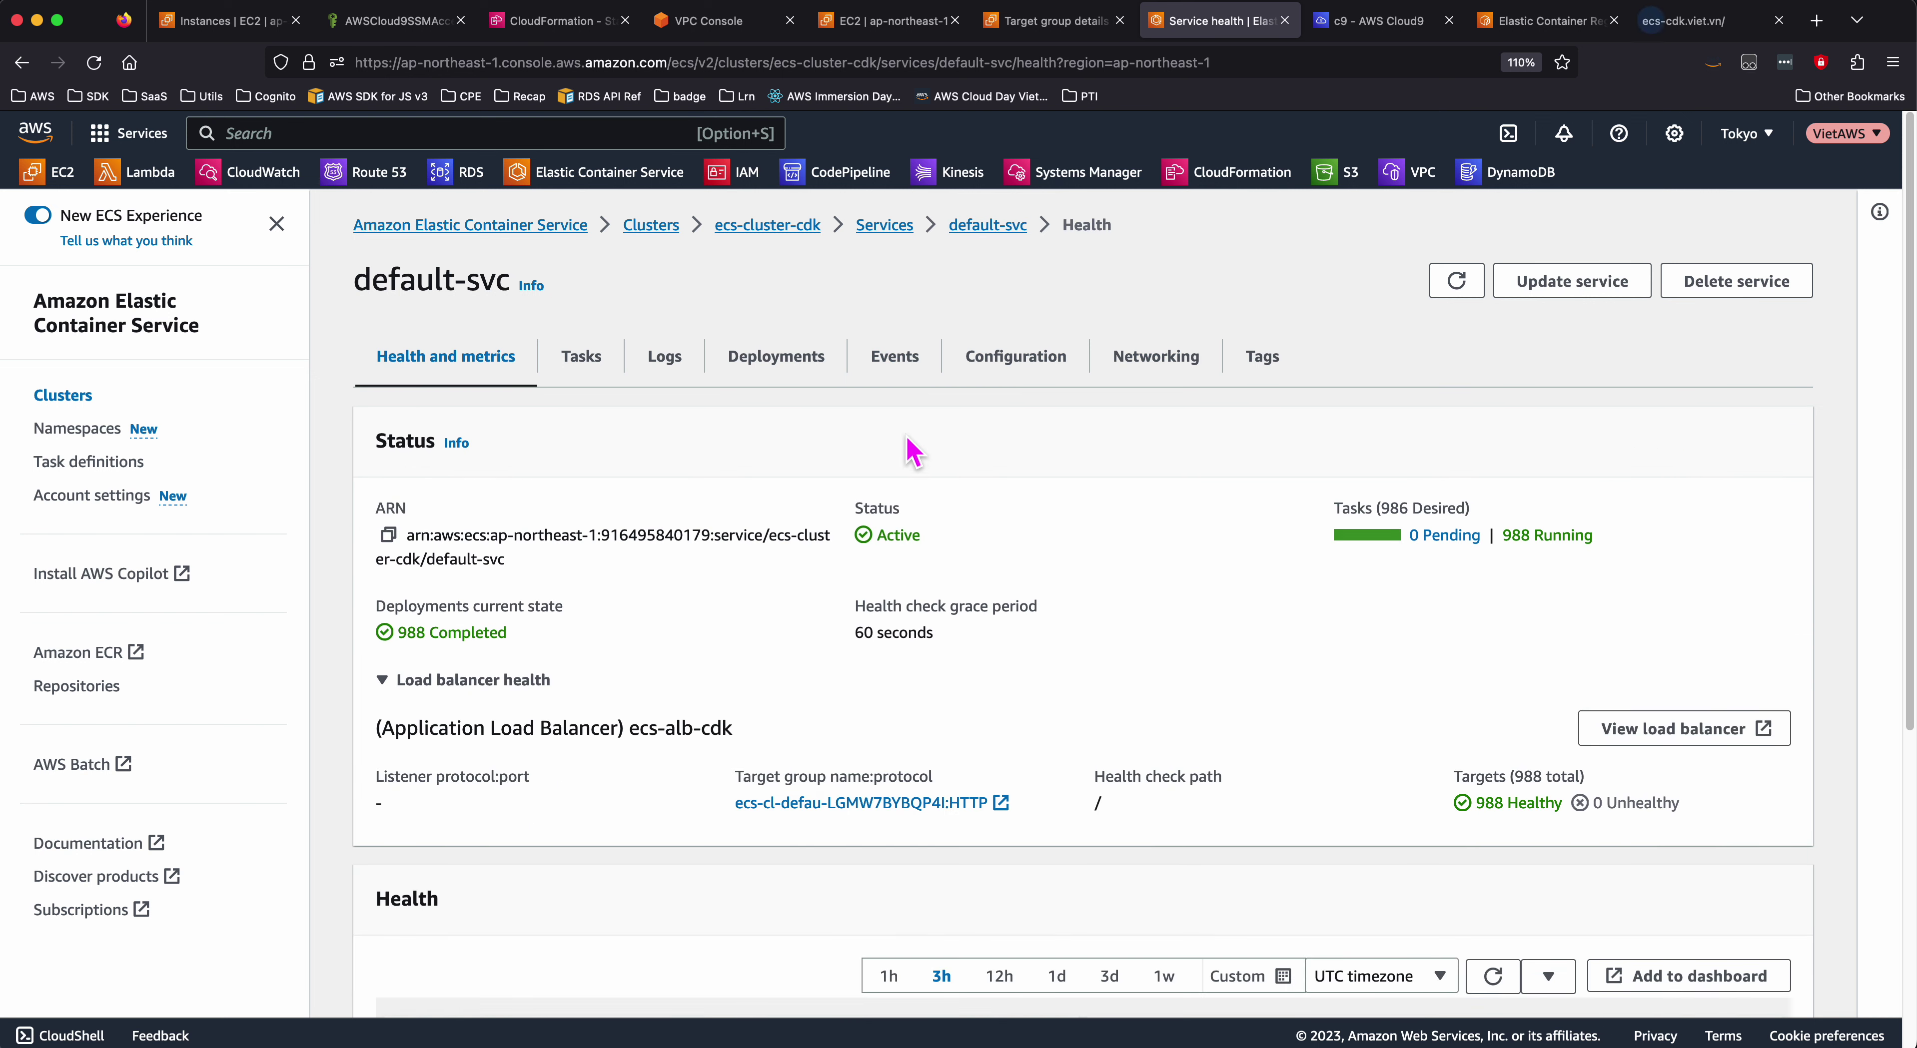
left_click(586, 366)
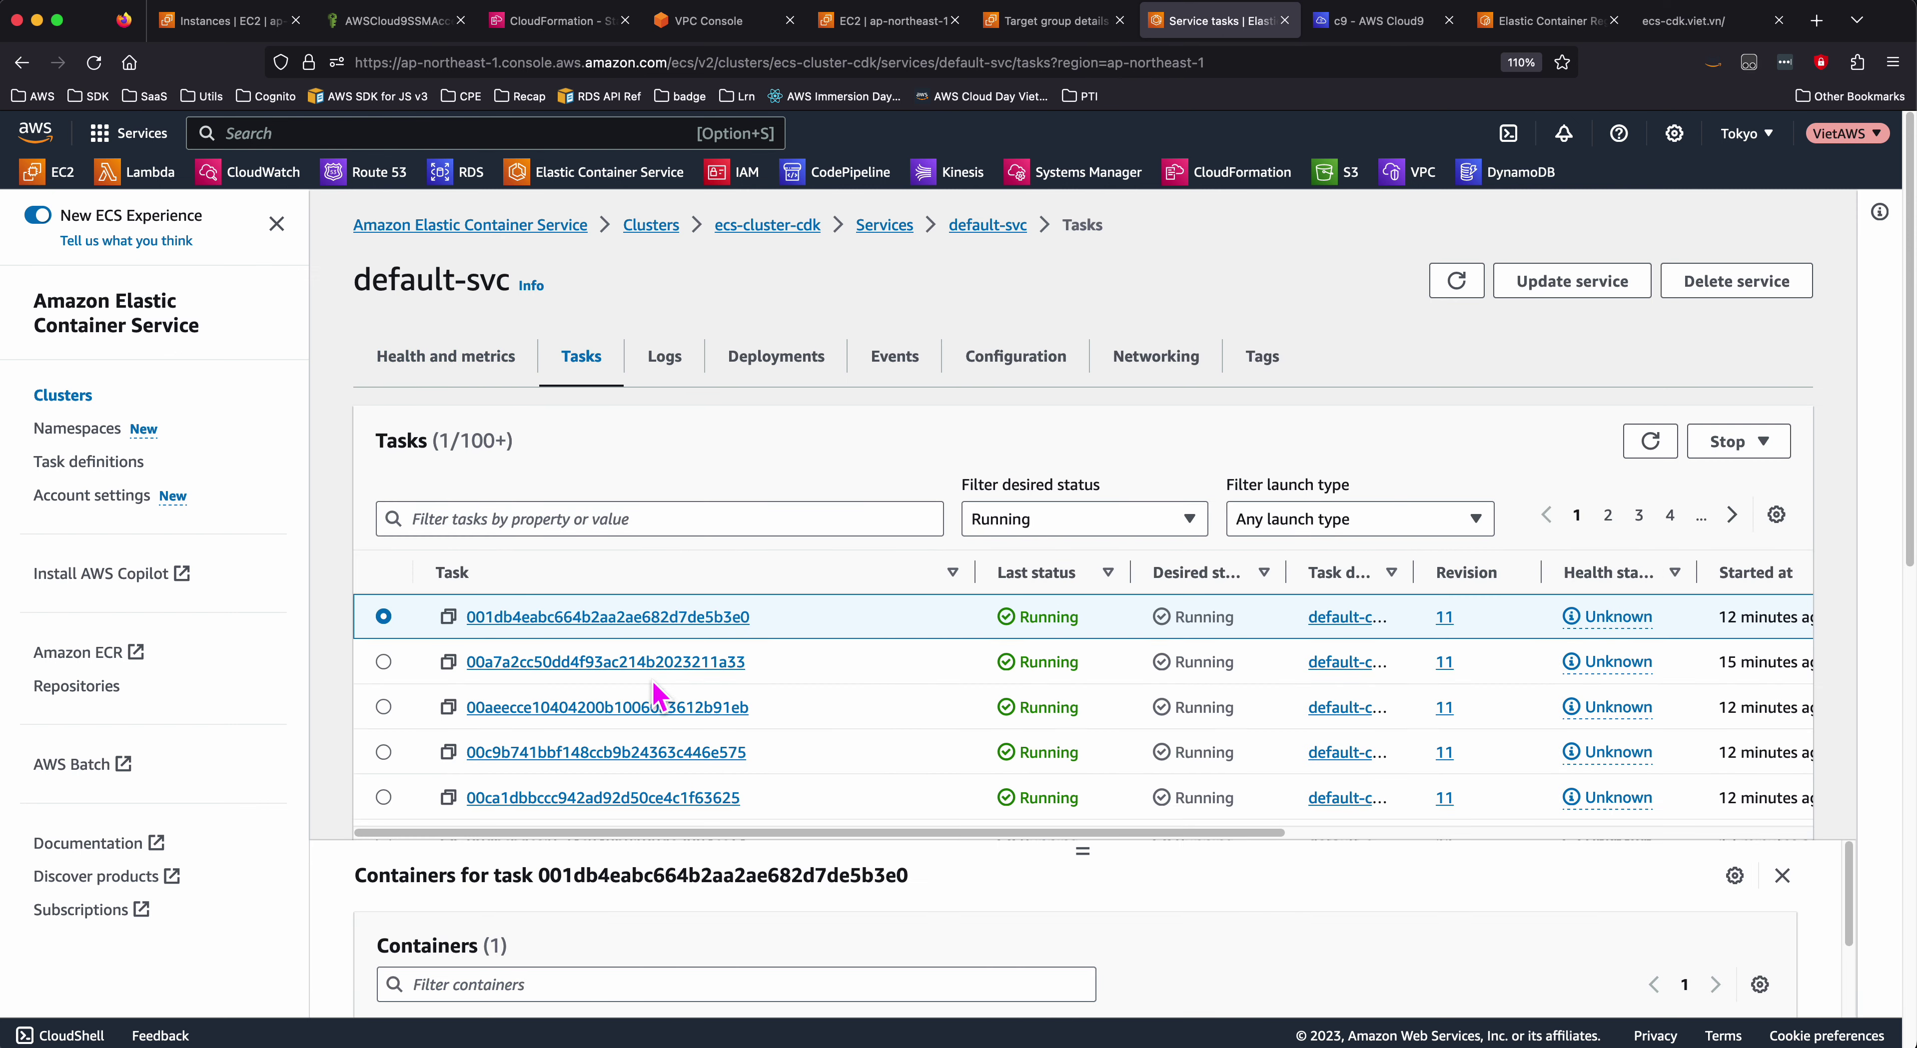
left_click(1744, 442)
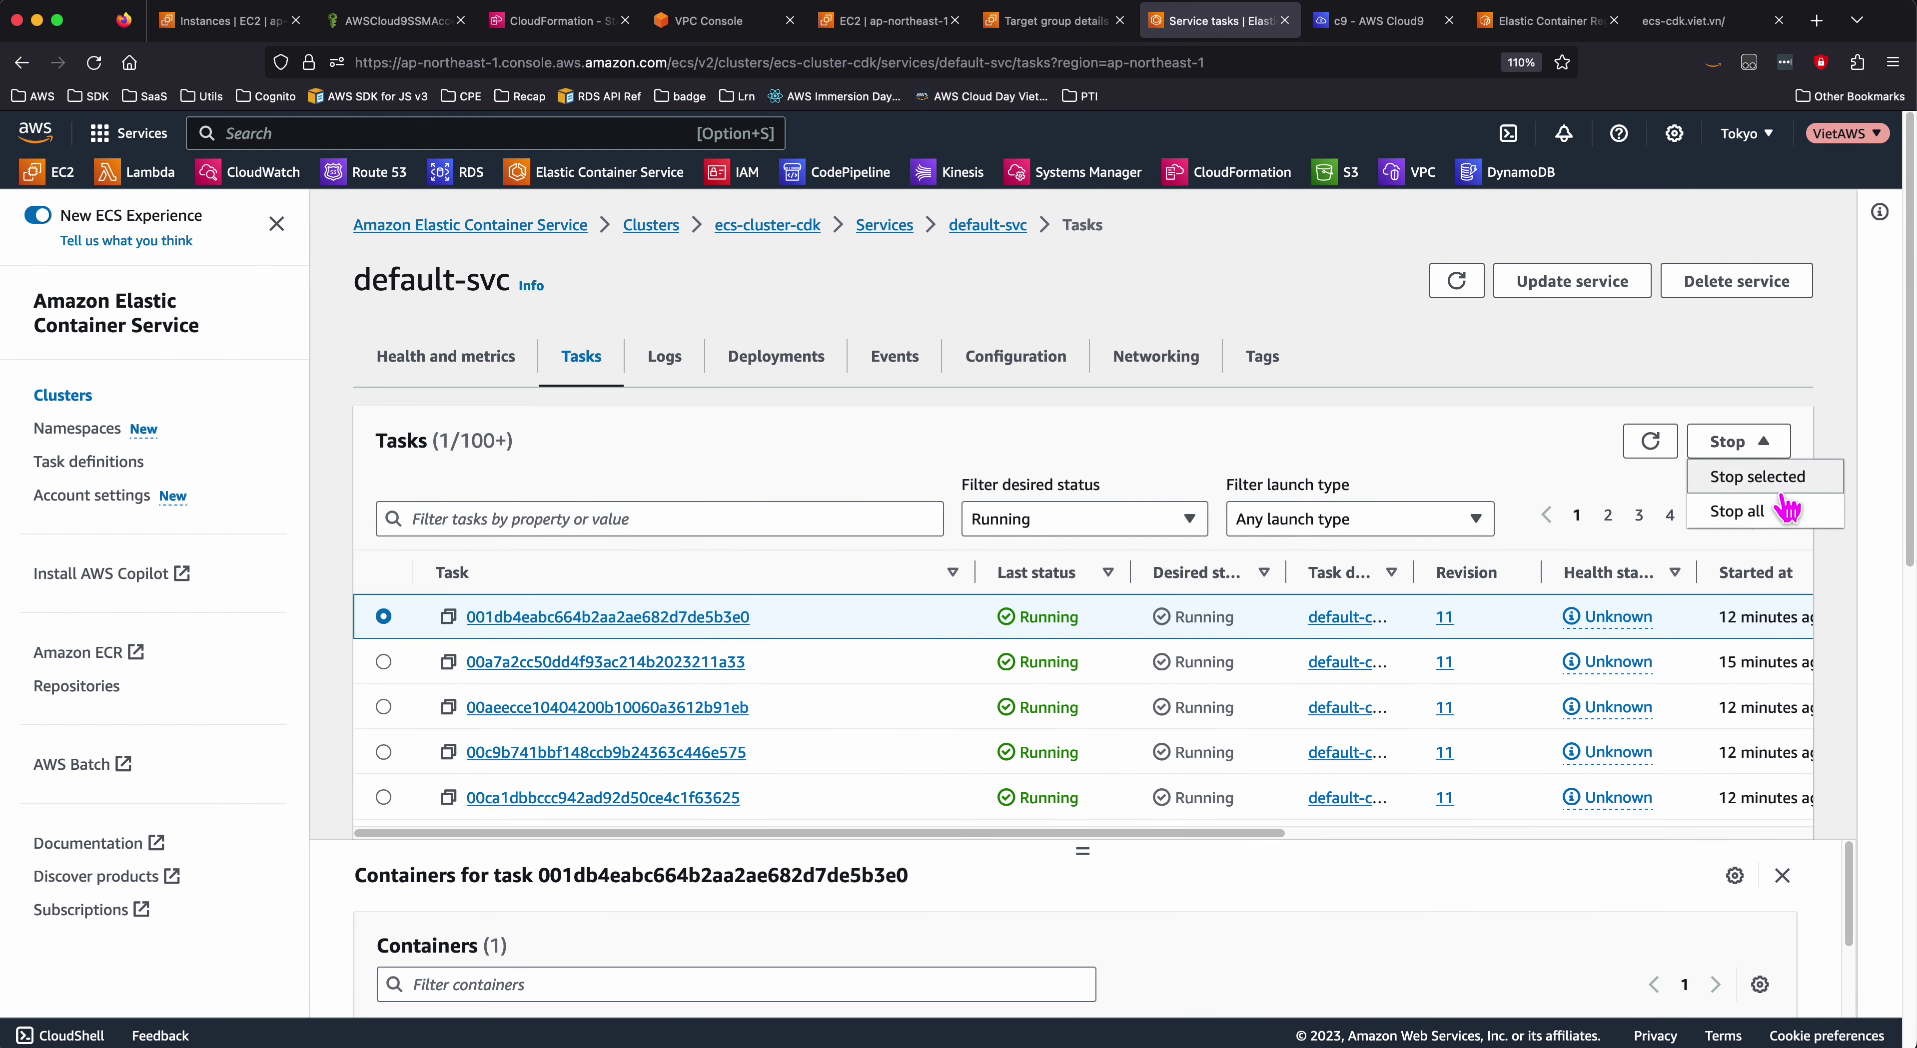
left_click(1763, 514)
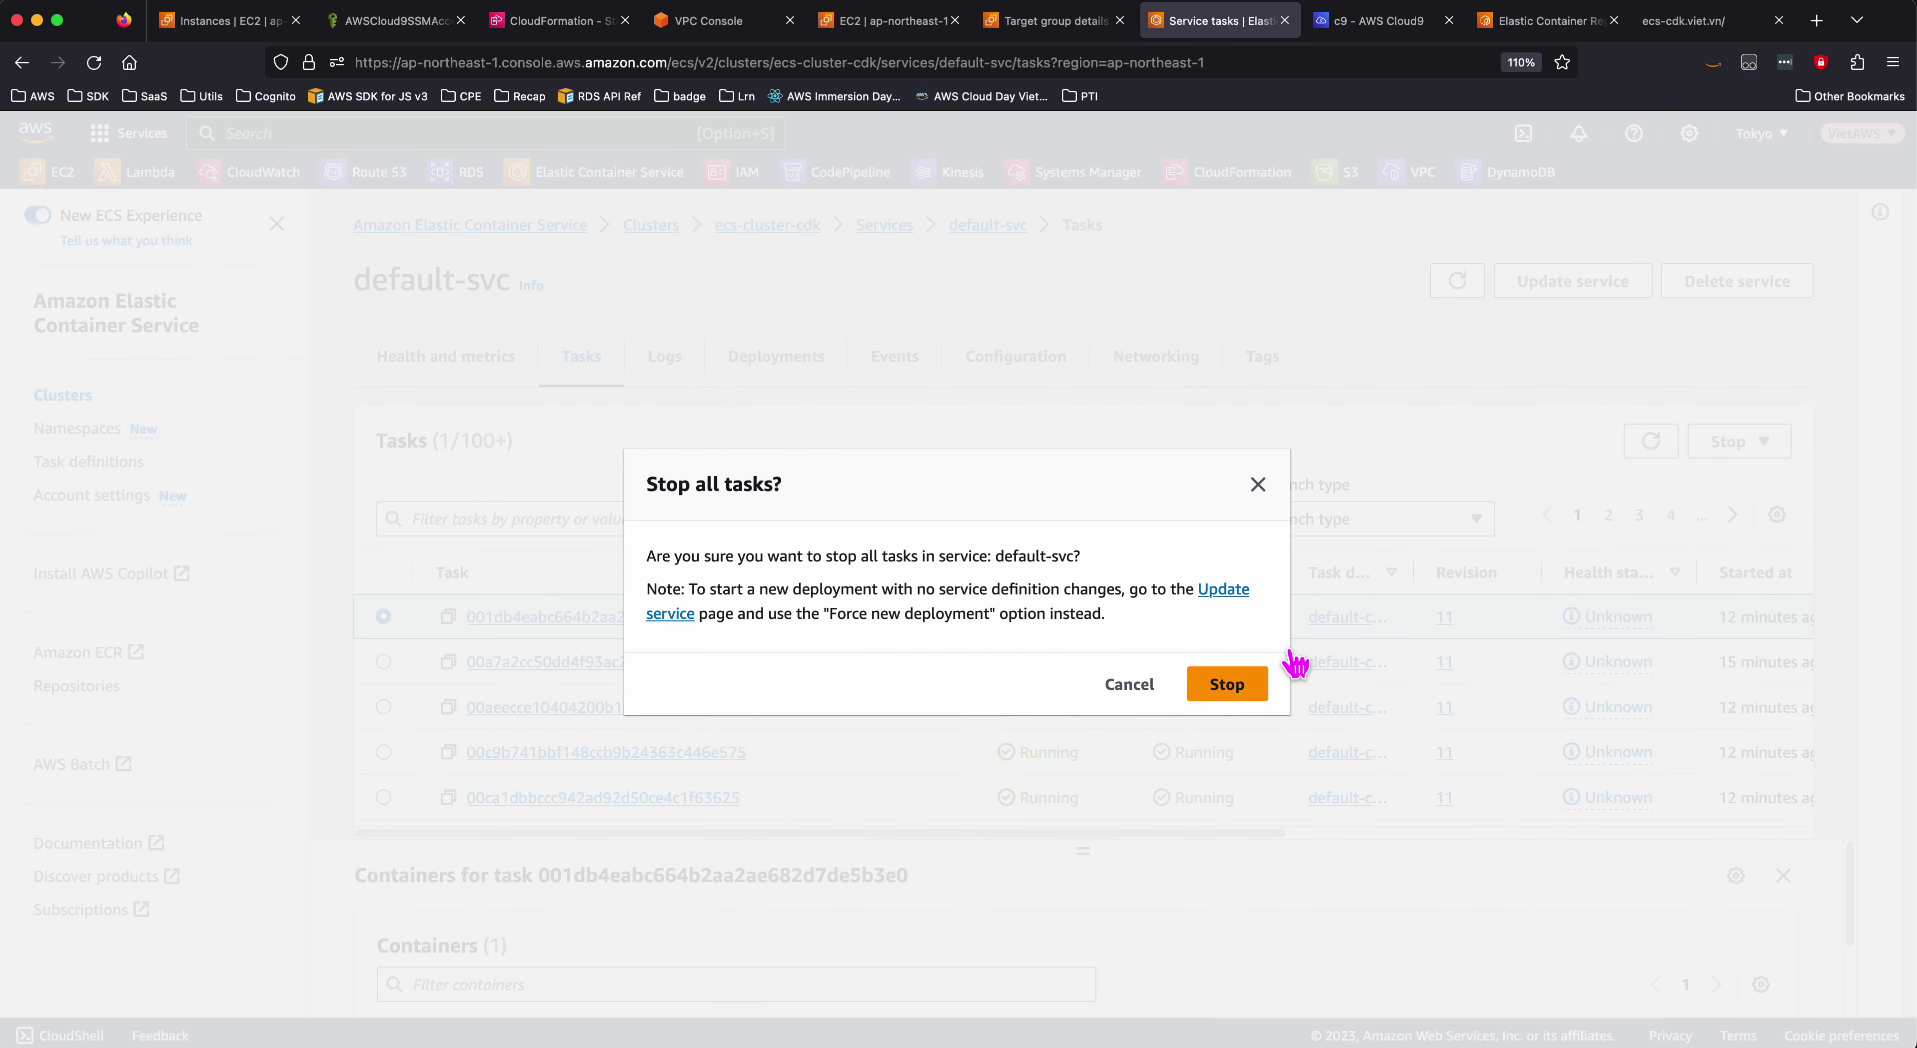
left_click(1247, 689)
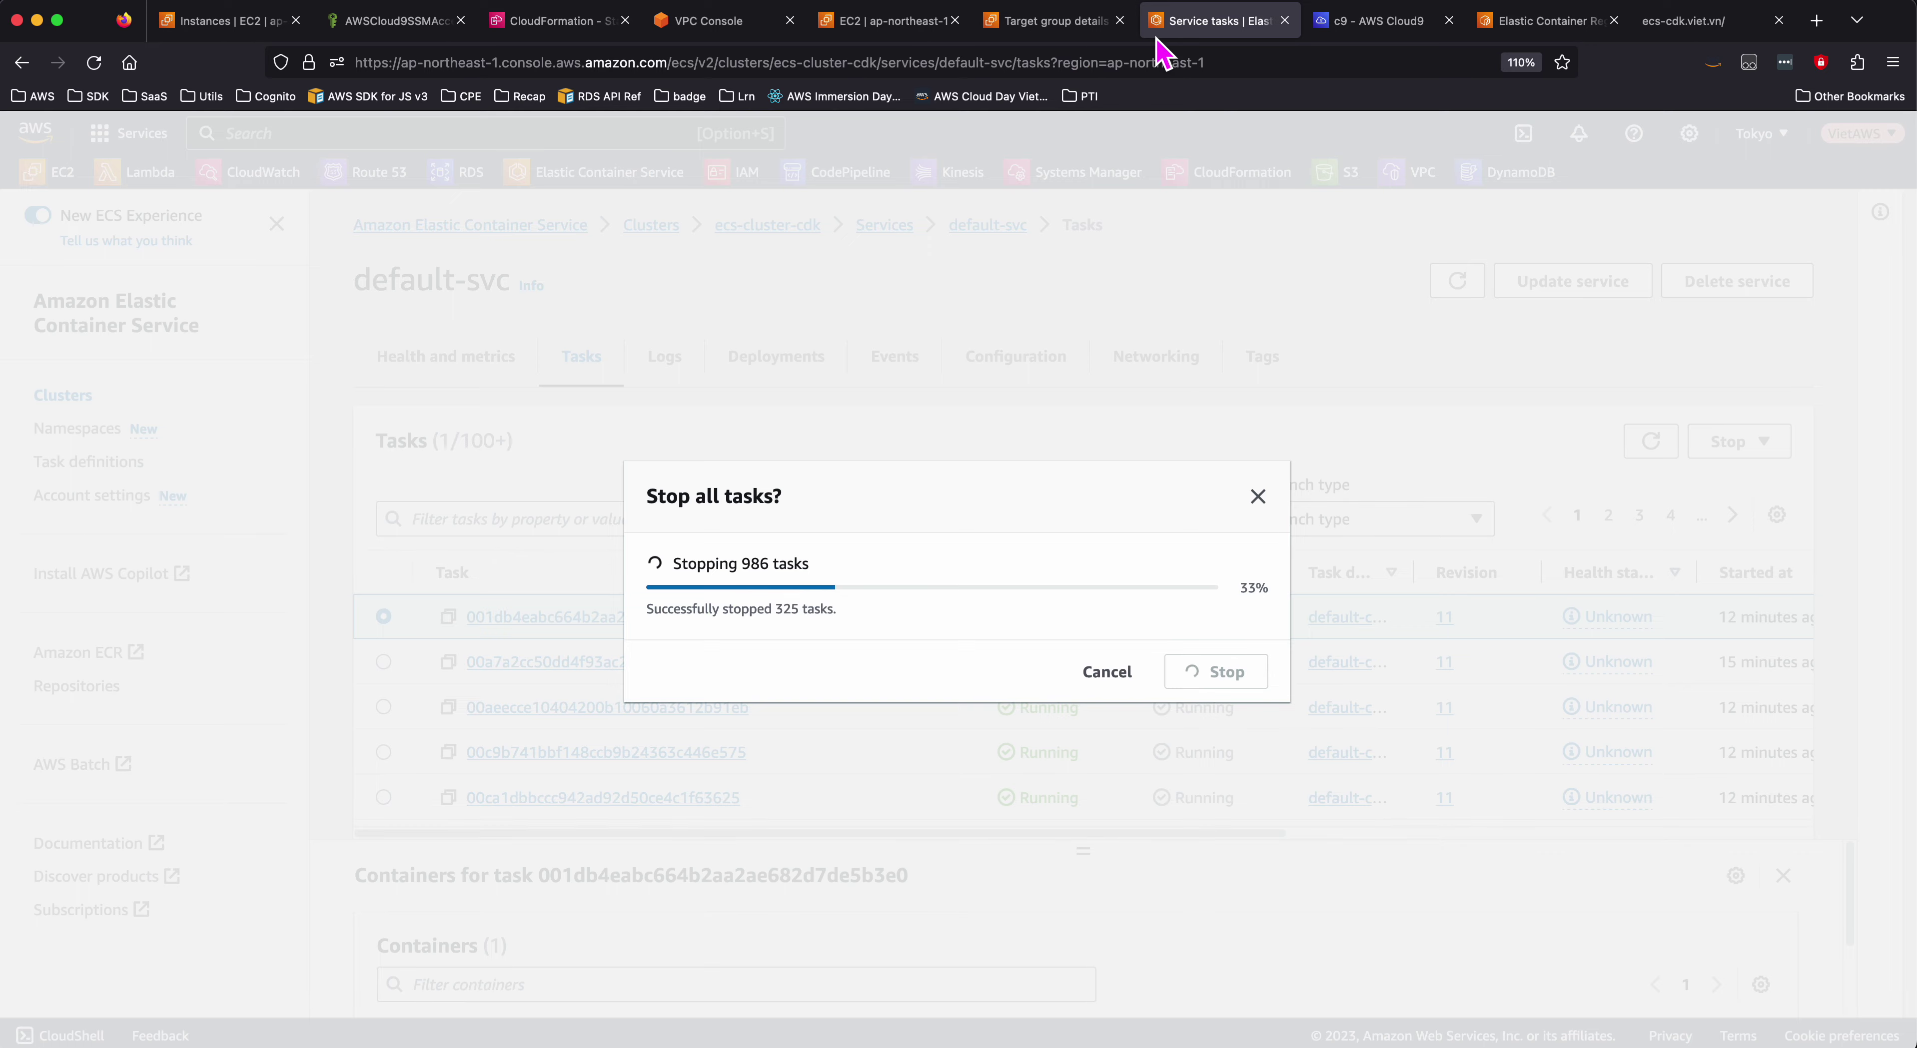
- Search for ecs, open Elastic Container Service in a new tab and go to default-svc in ecs-cluster-cdk
left_click(1059, 23)
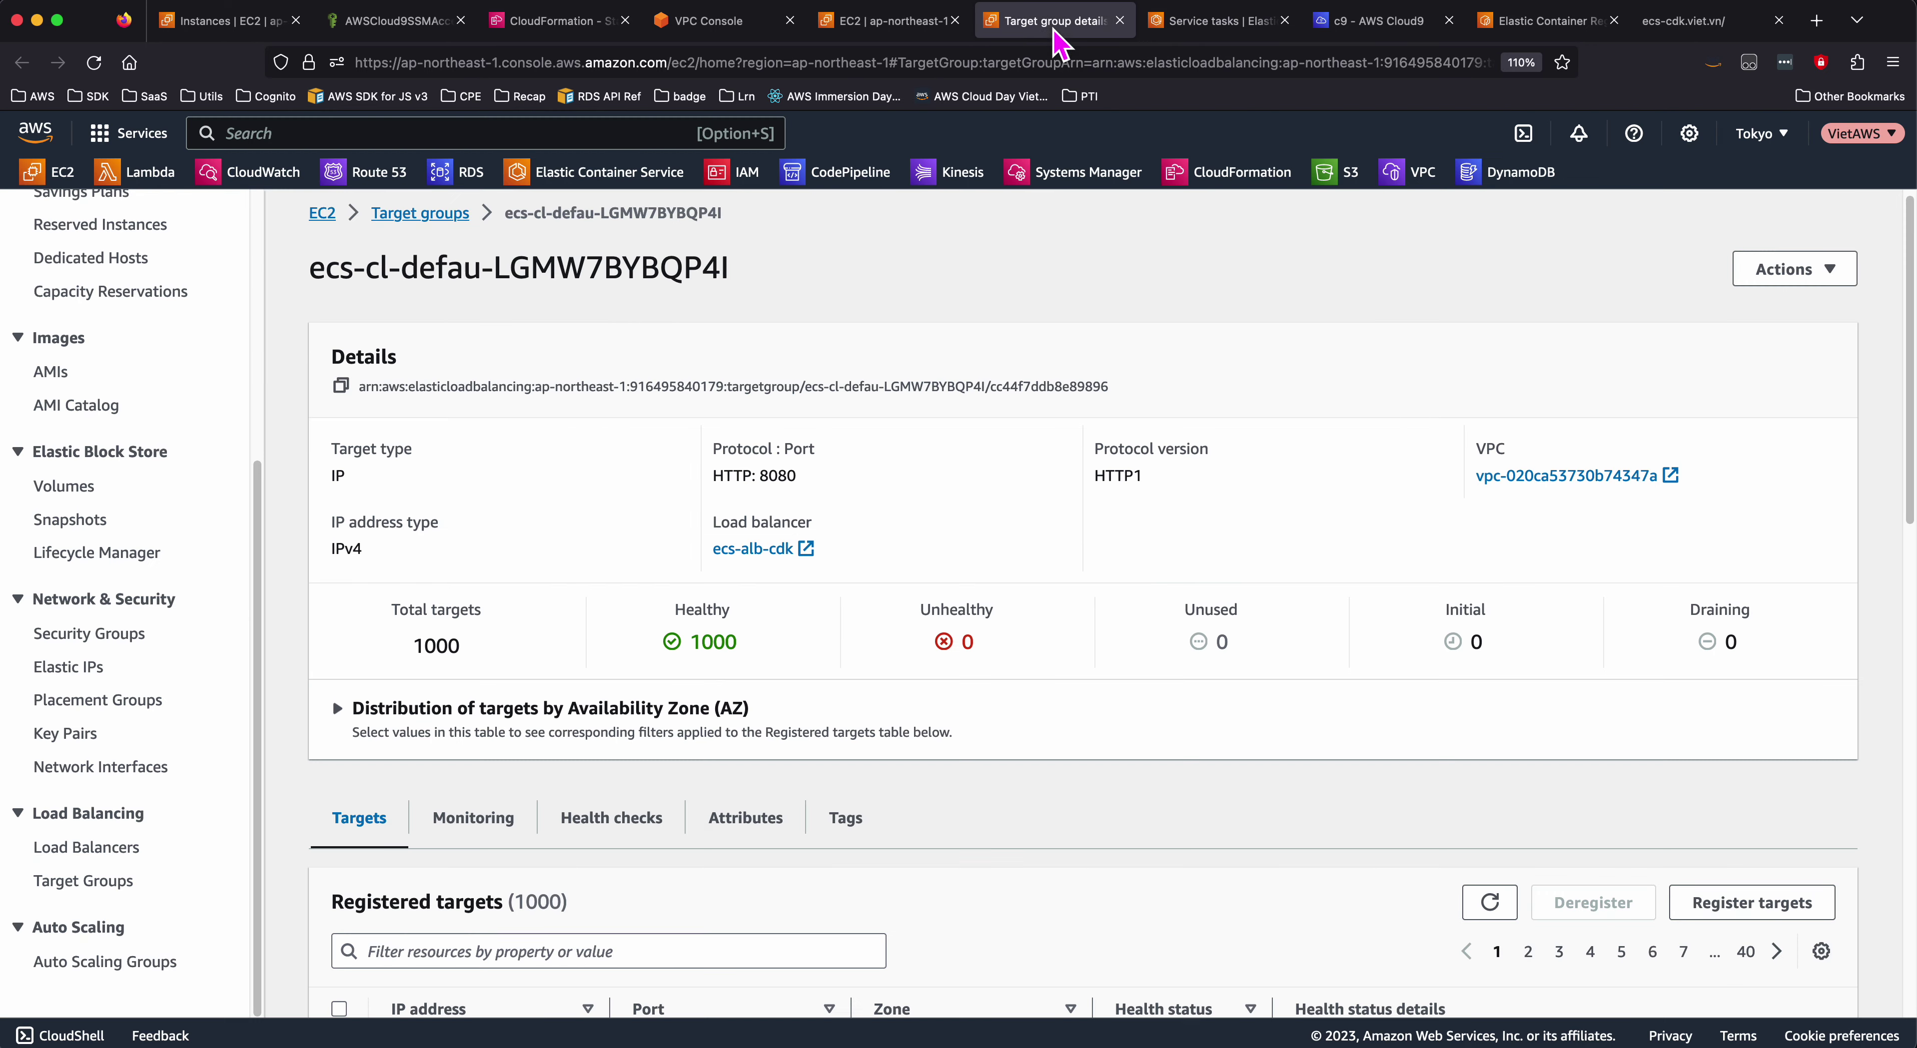
left_click(630, 134)
type("ecs")
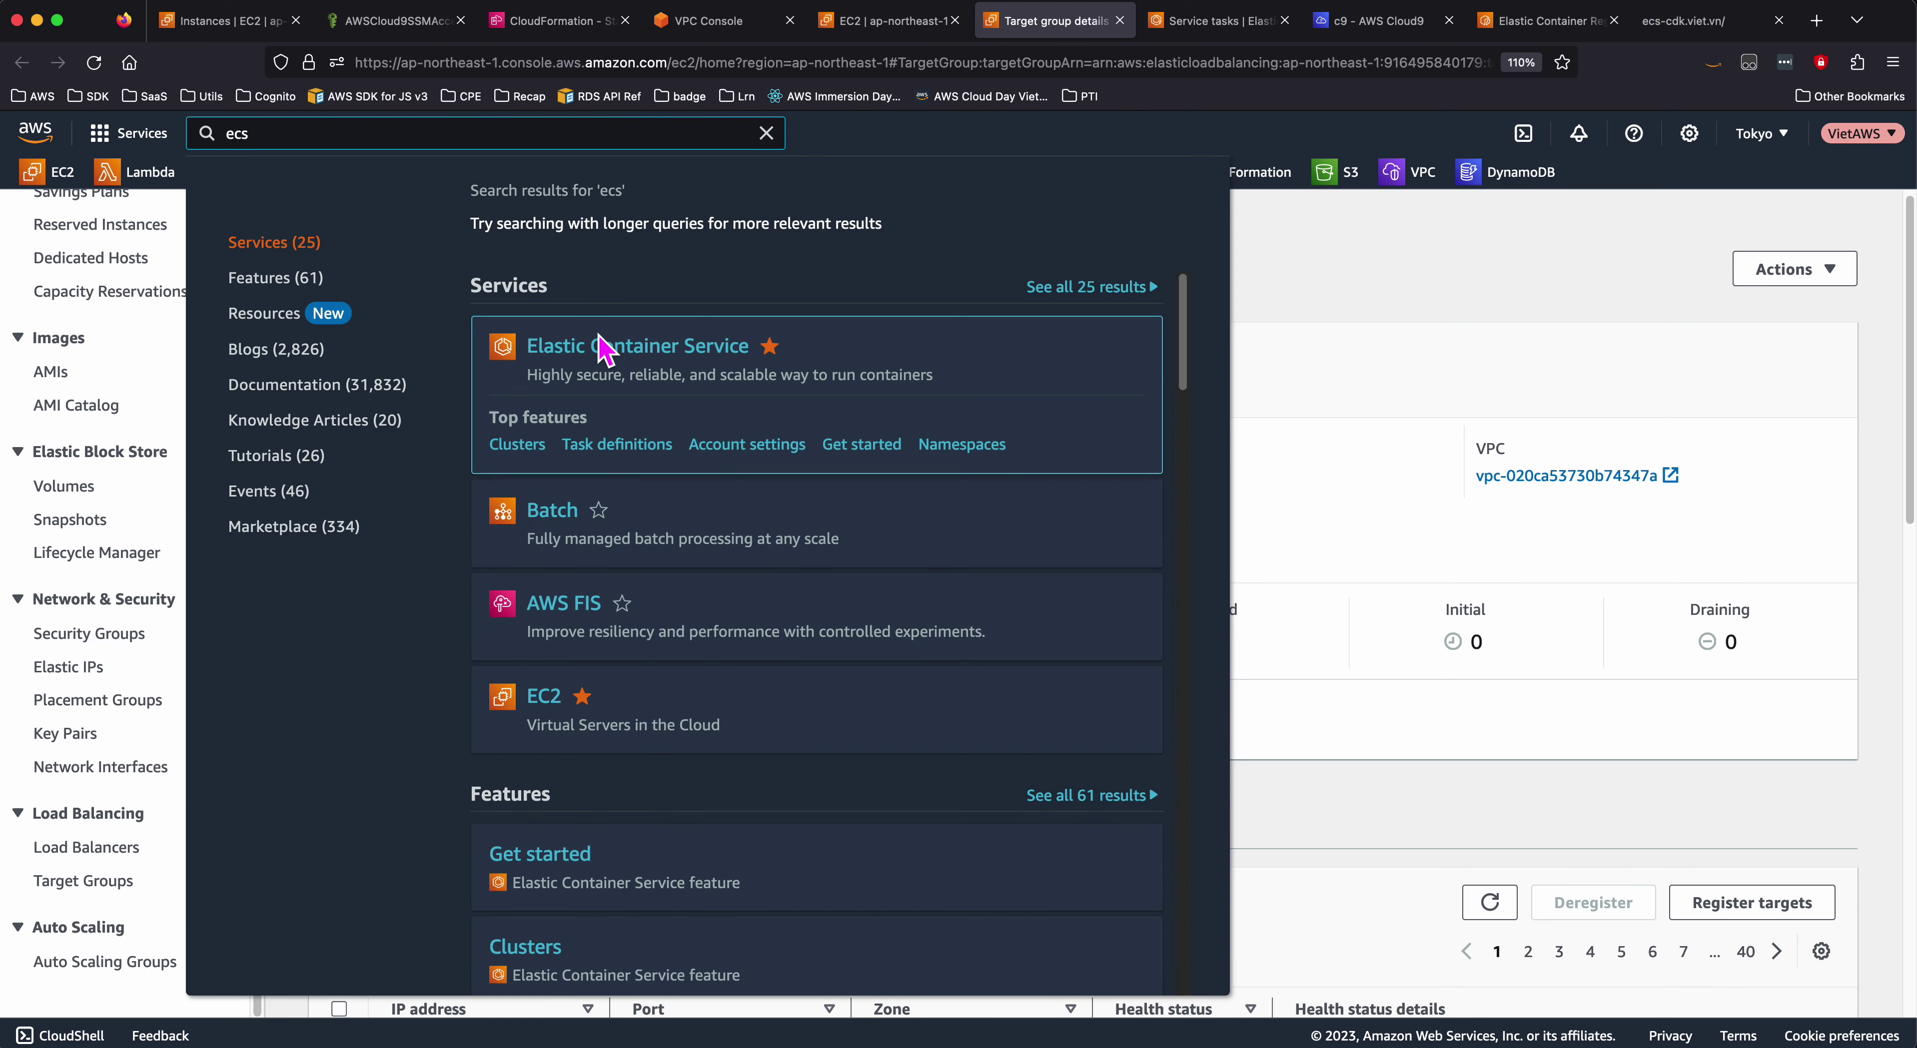
right_click(607, 349)
left_click(655, 354)
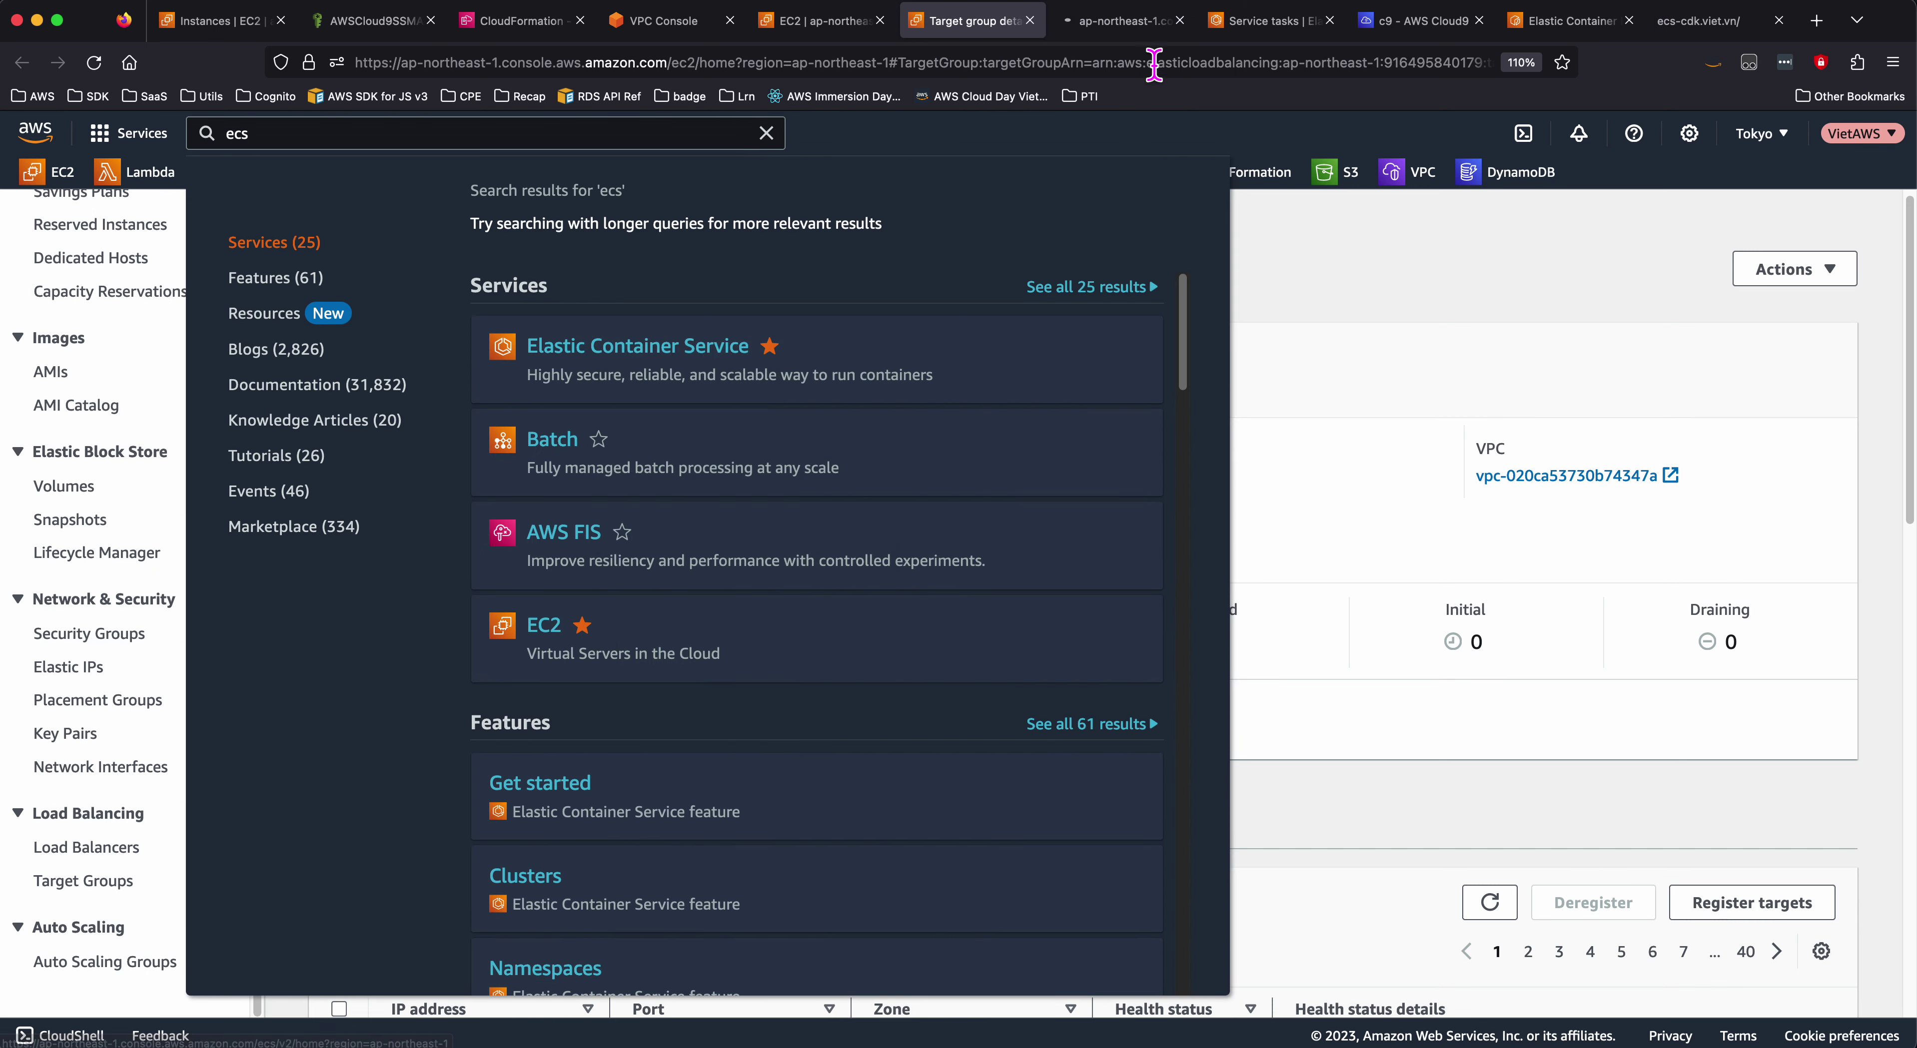
left_click(1142, 24)
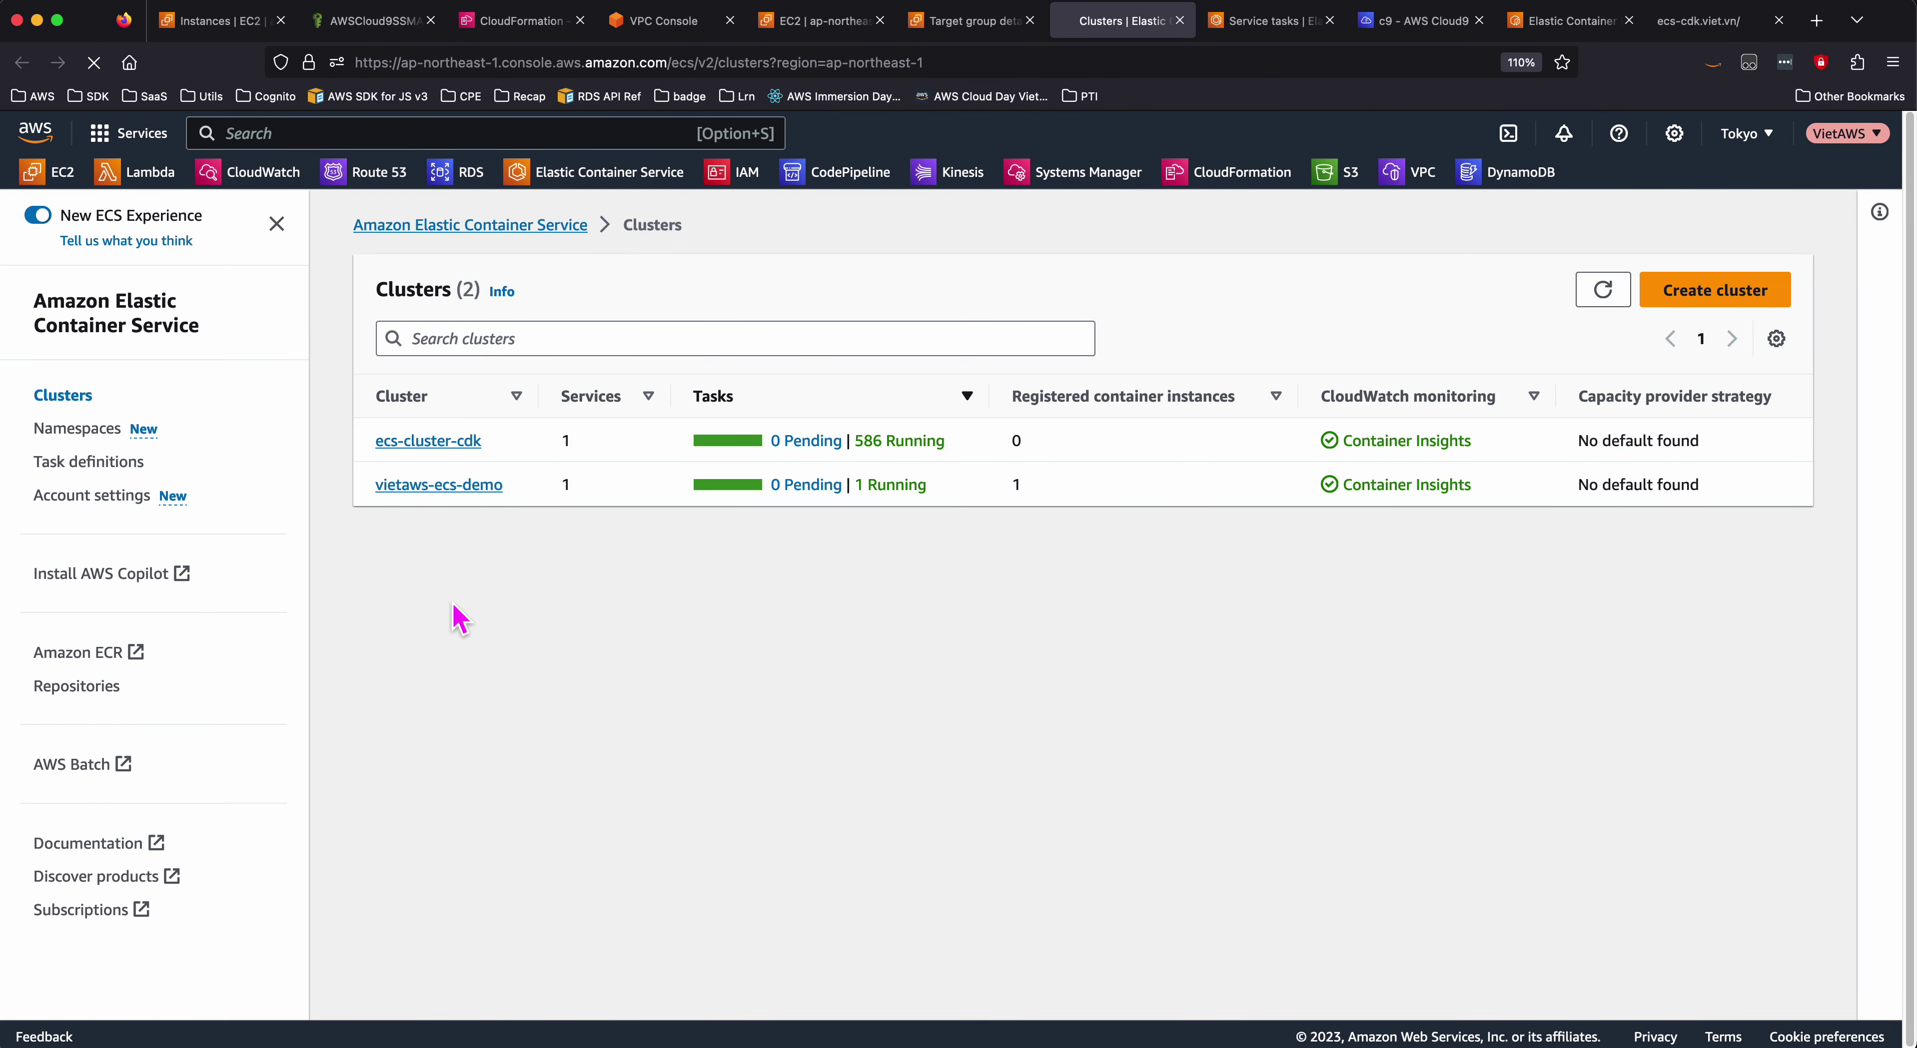
left_click(455, 442)
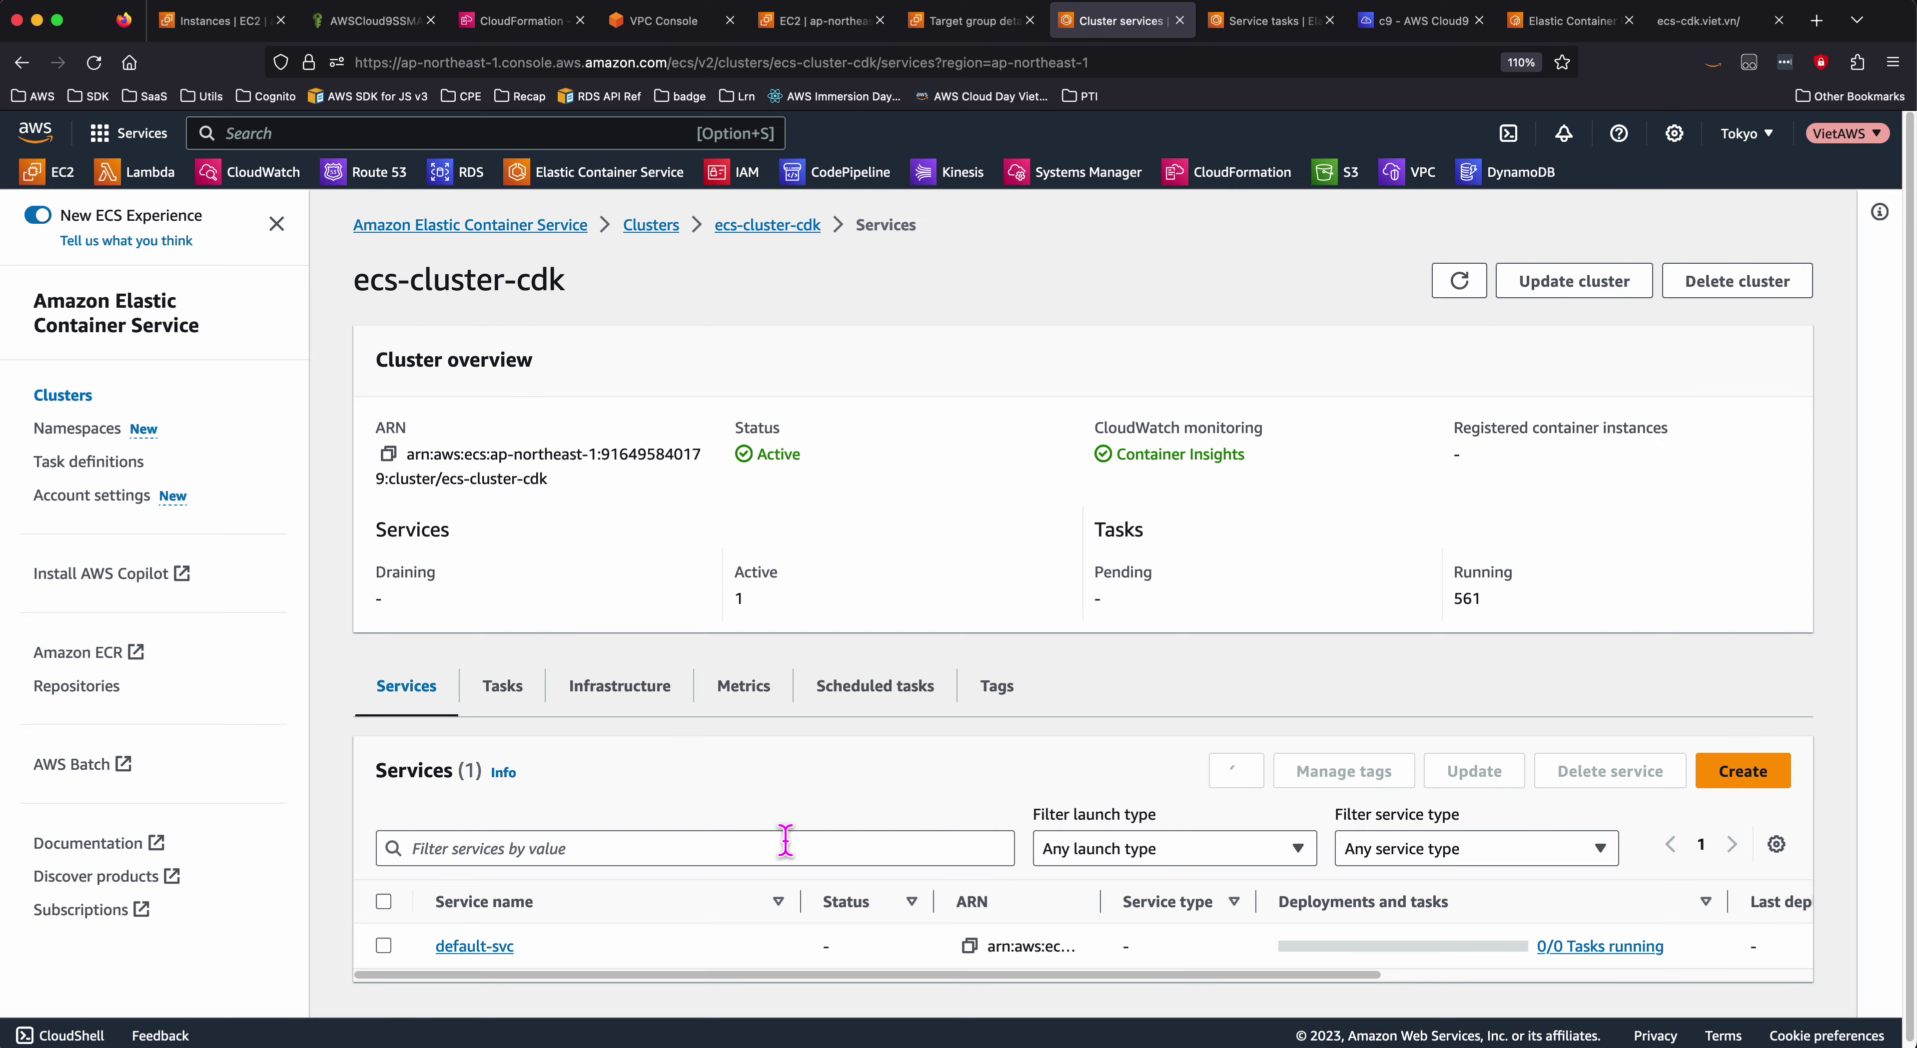
left_click(496, 937)
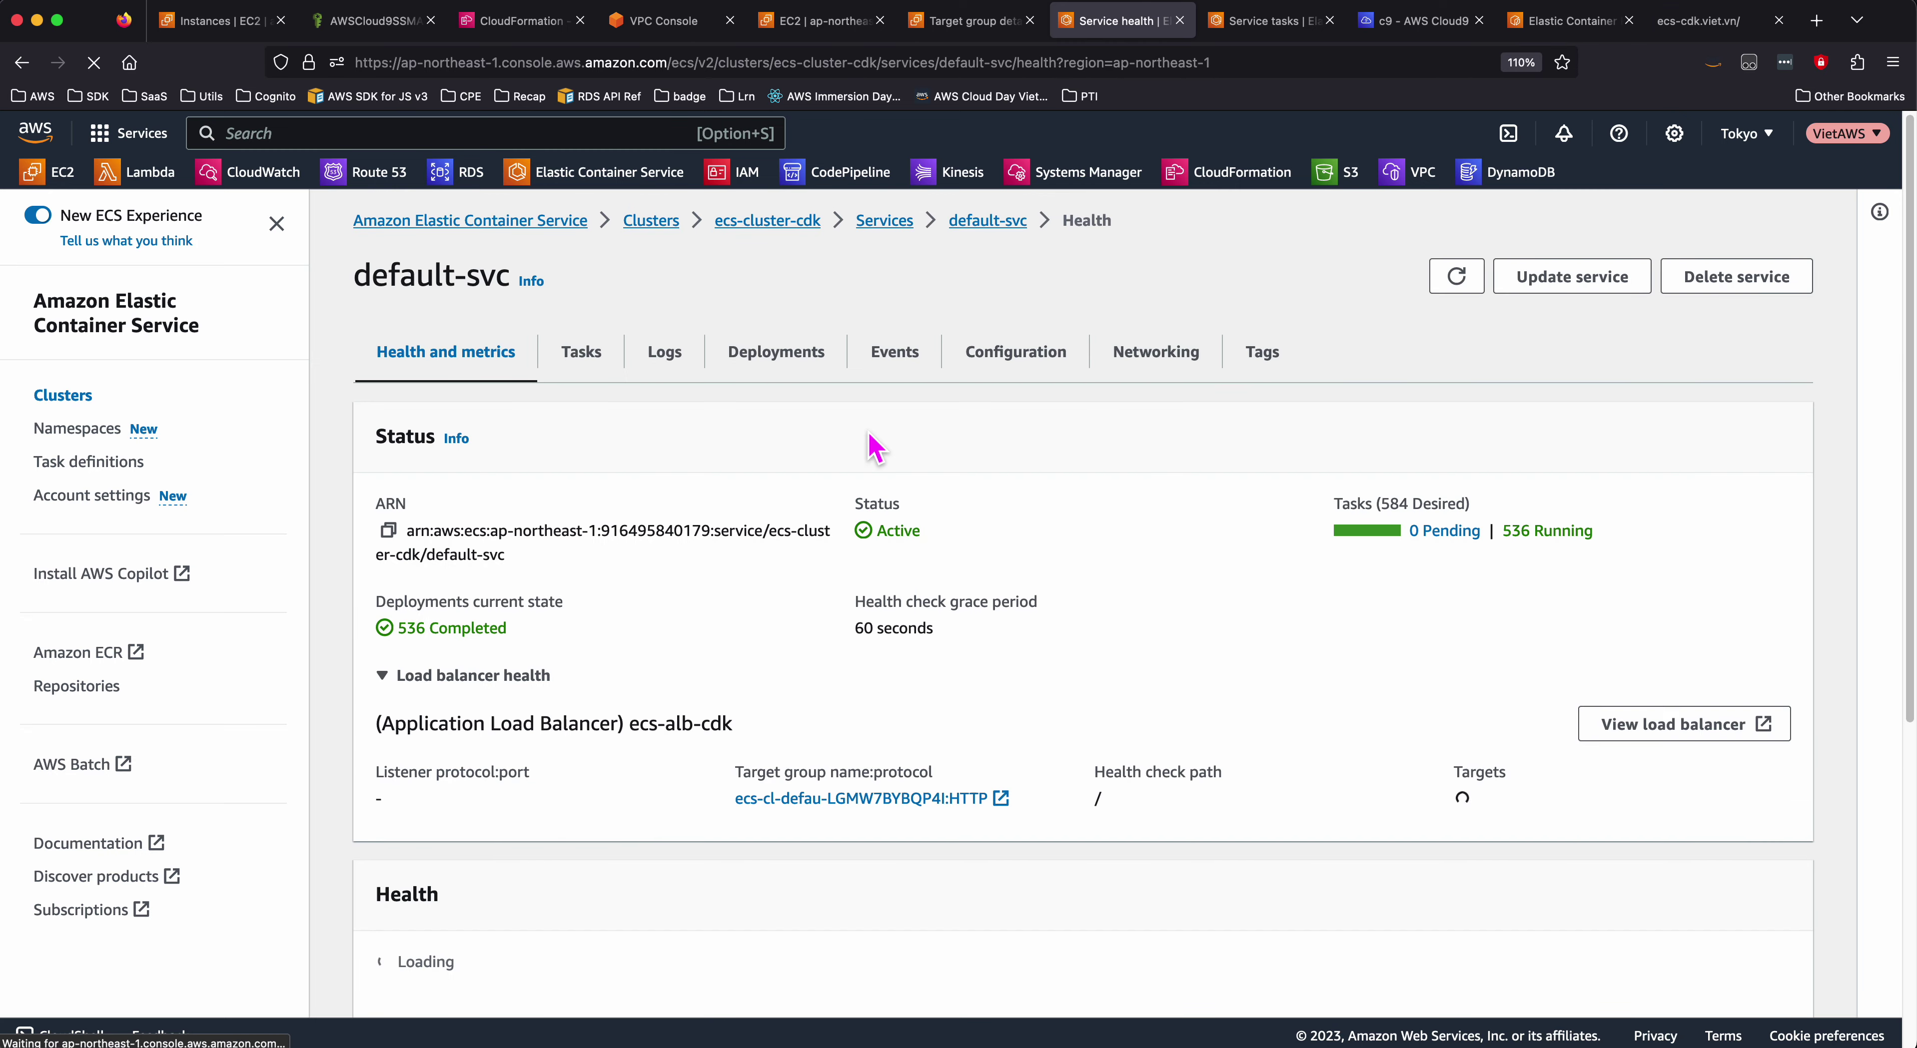
- Start updating default-svc and set its desired tasks to 1
left_click(1570, 280)
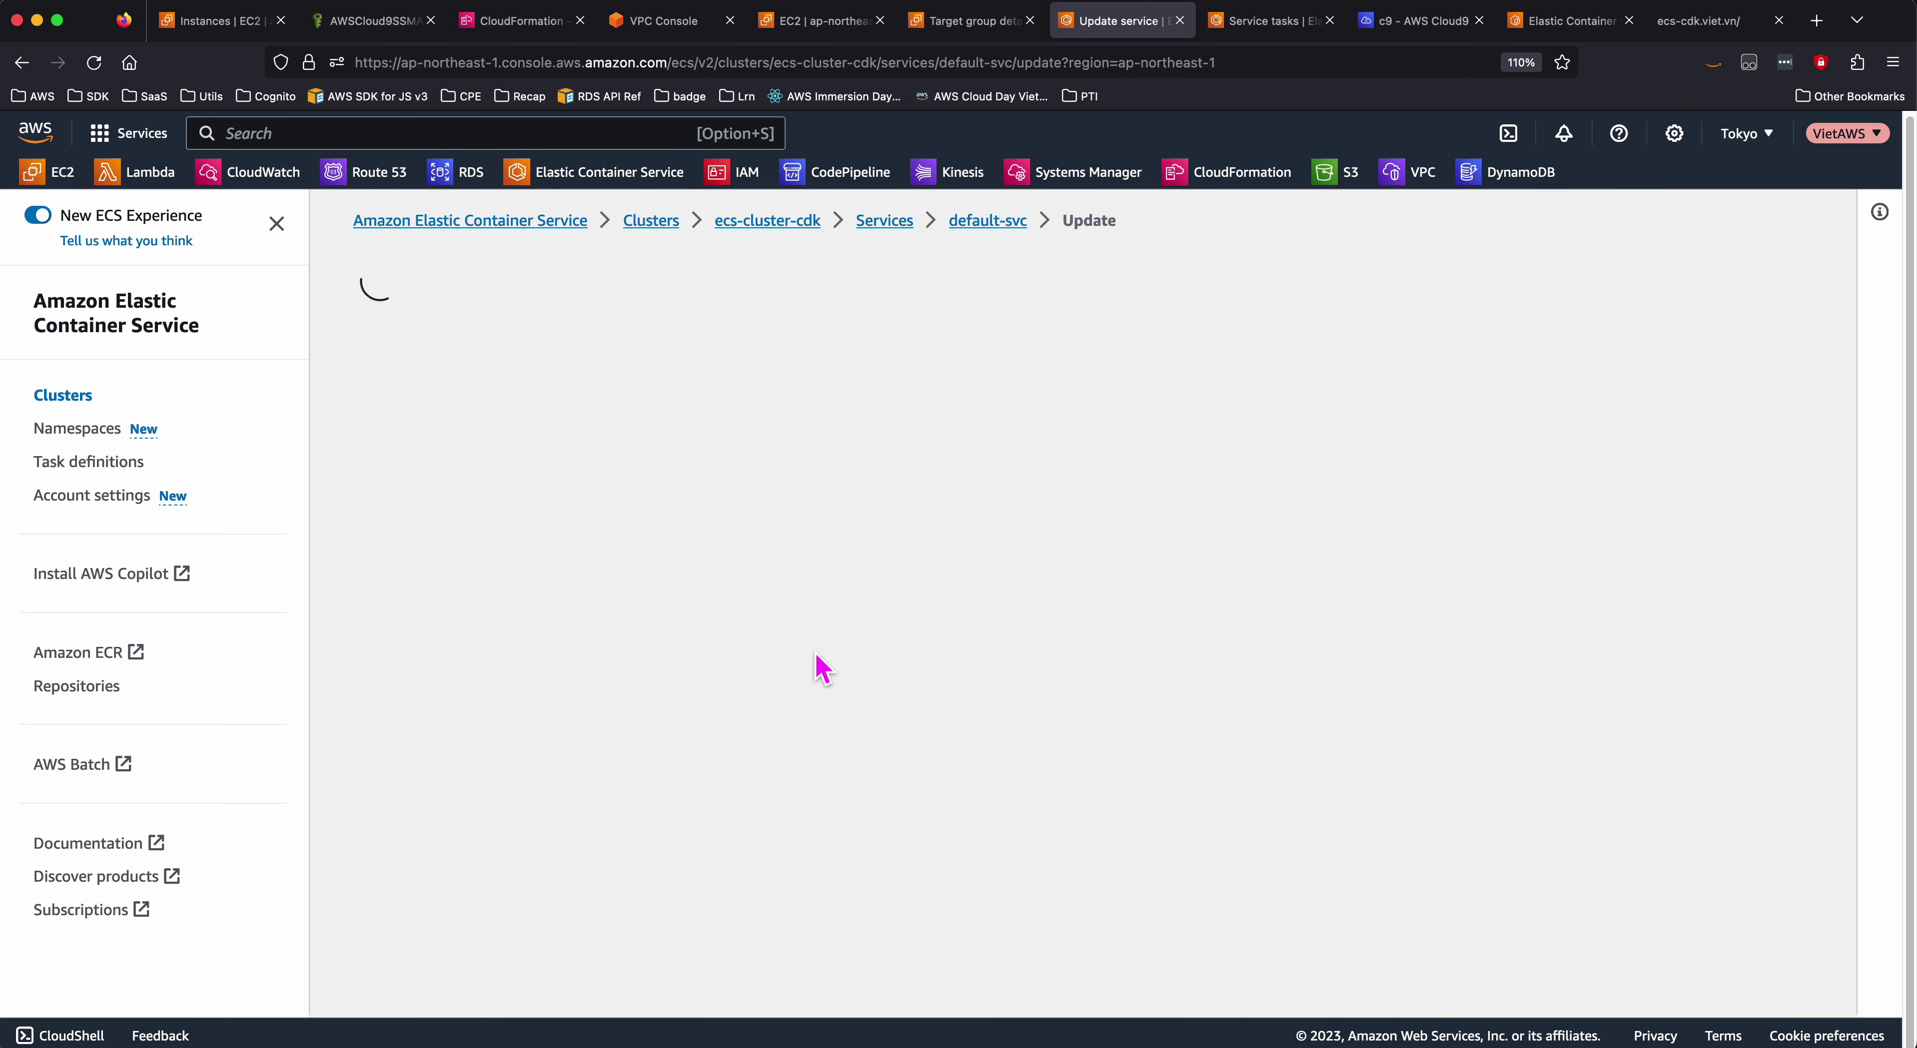
scroll(733, 714, "down", 2)
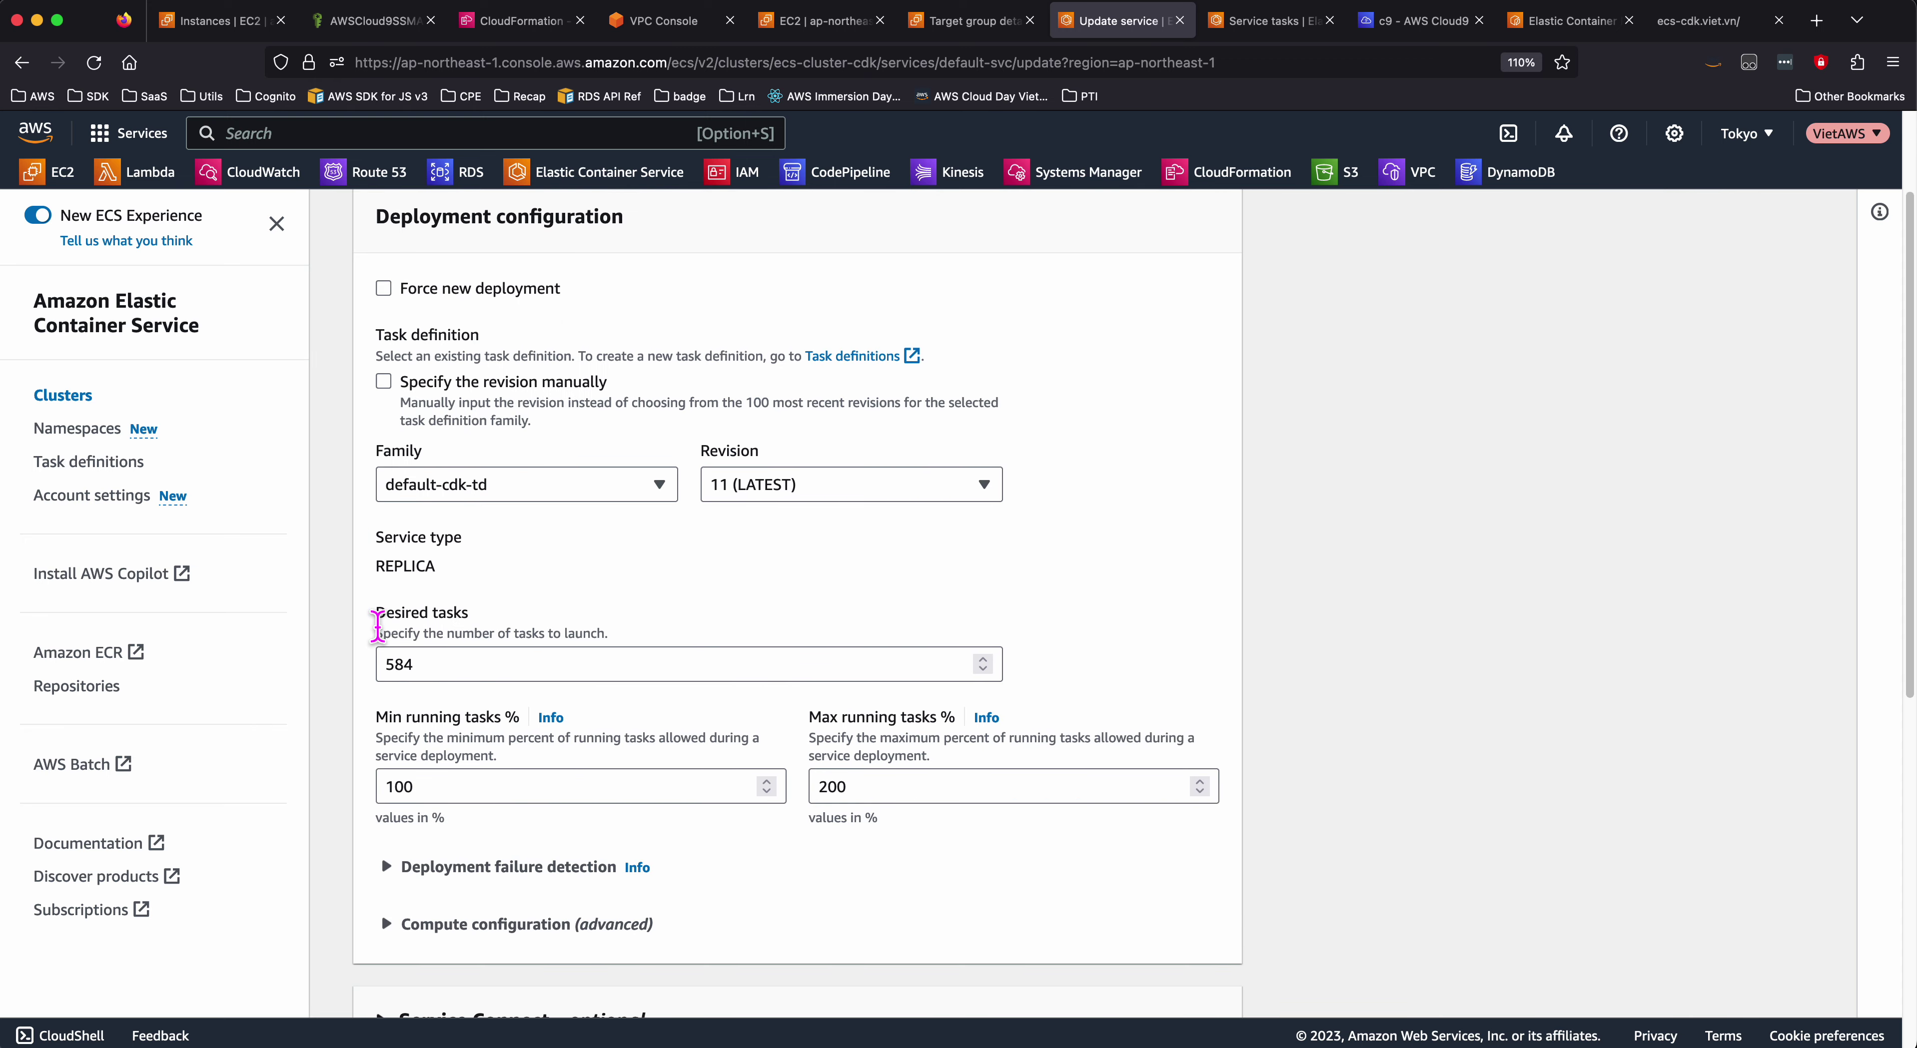
left_click(455, 655)
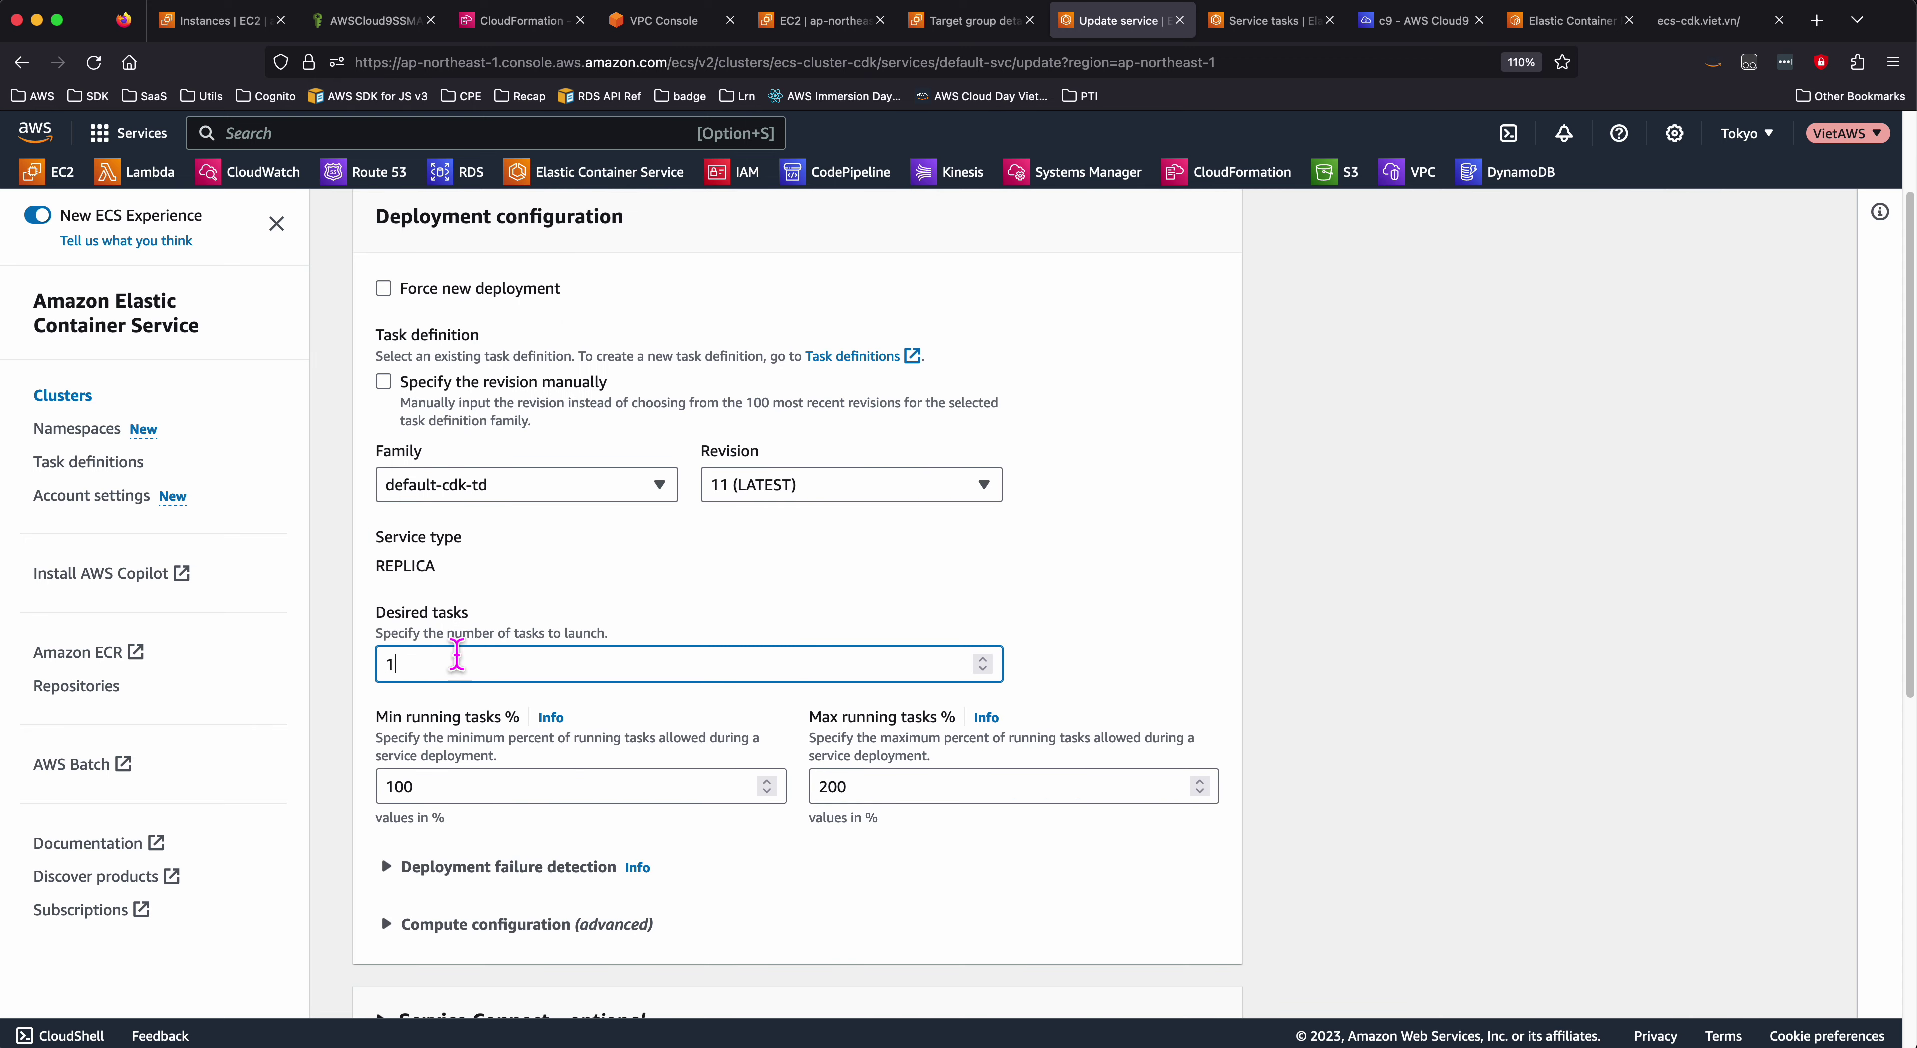
- Expand the service discovery, load balancing and service auto scaling settings and examine the task limits and step scaling policy
scroll(621, 629, "down", 4)
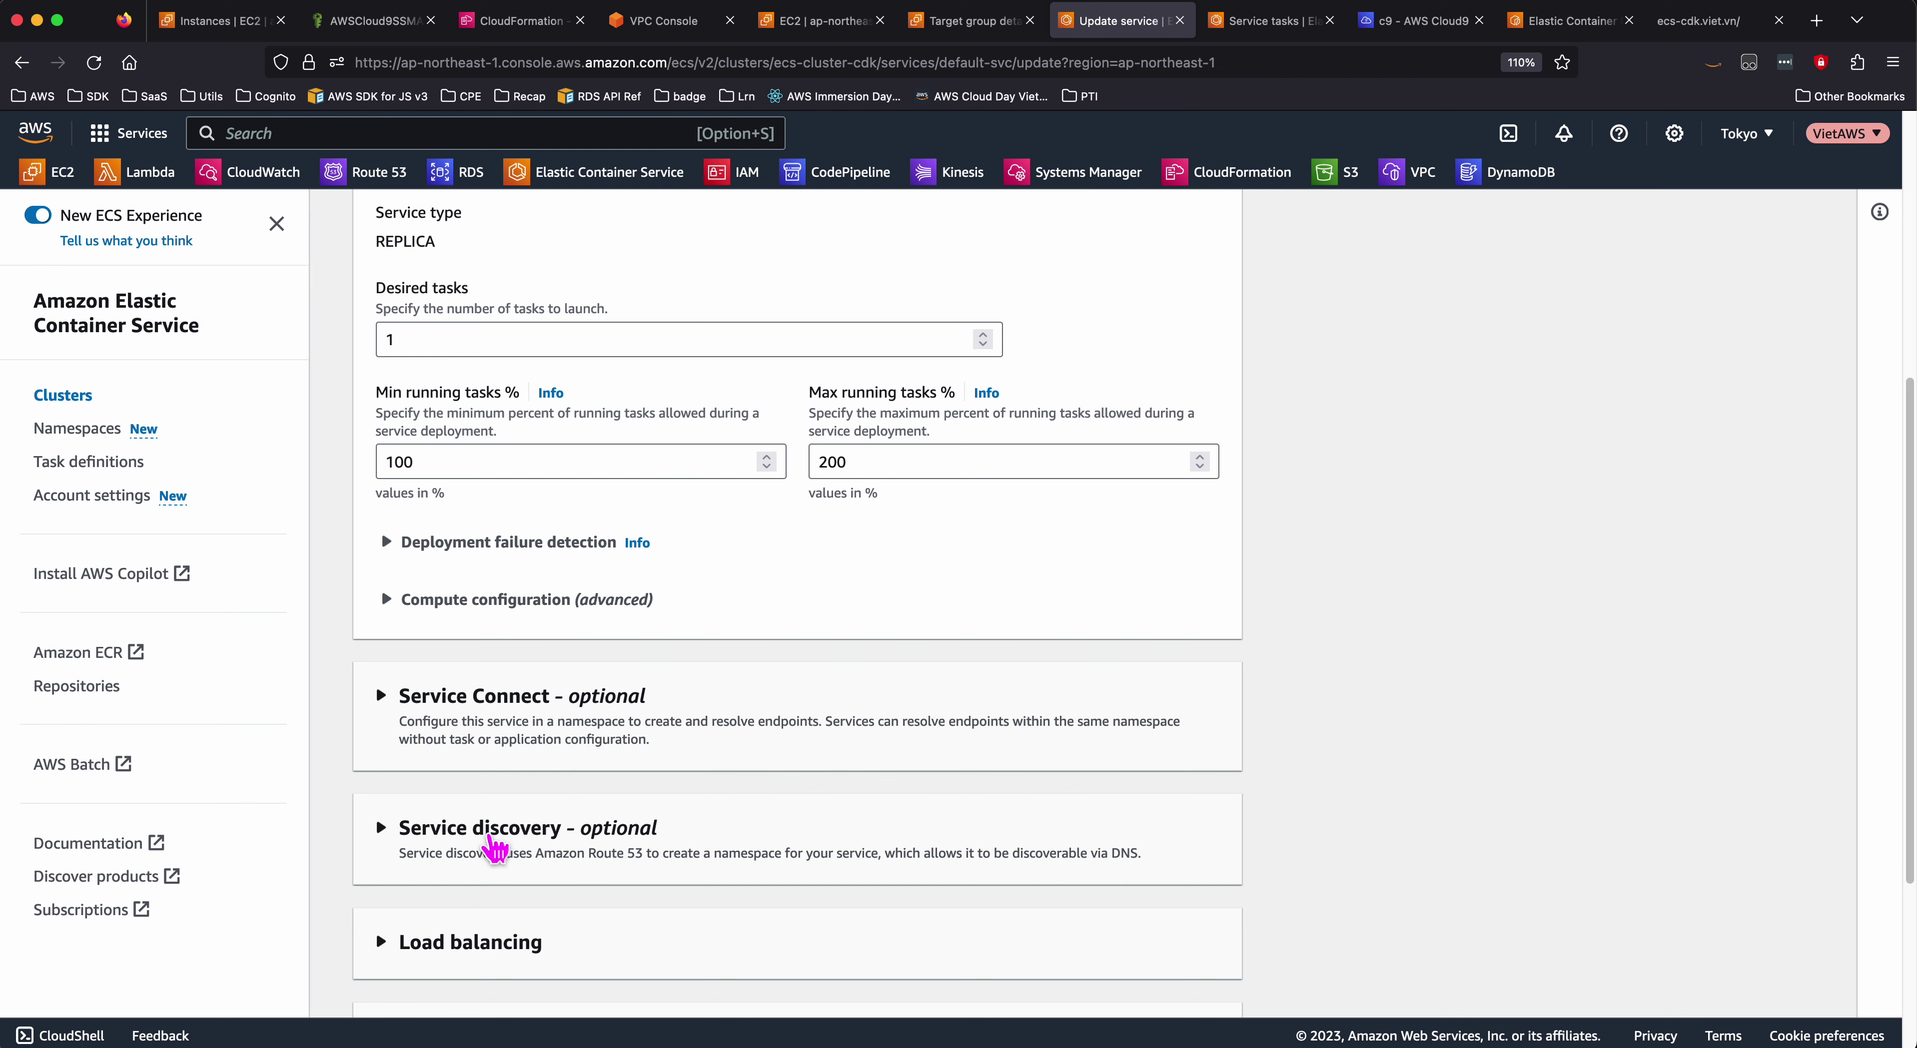
left_click(491, 836)
scroll(491, 842, "down", 3)
left_click(491, 851)
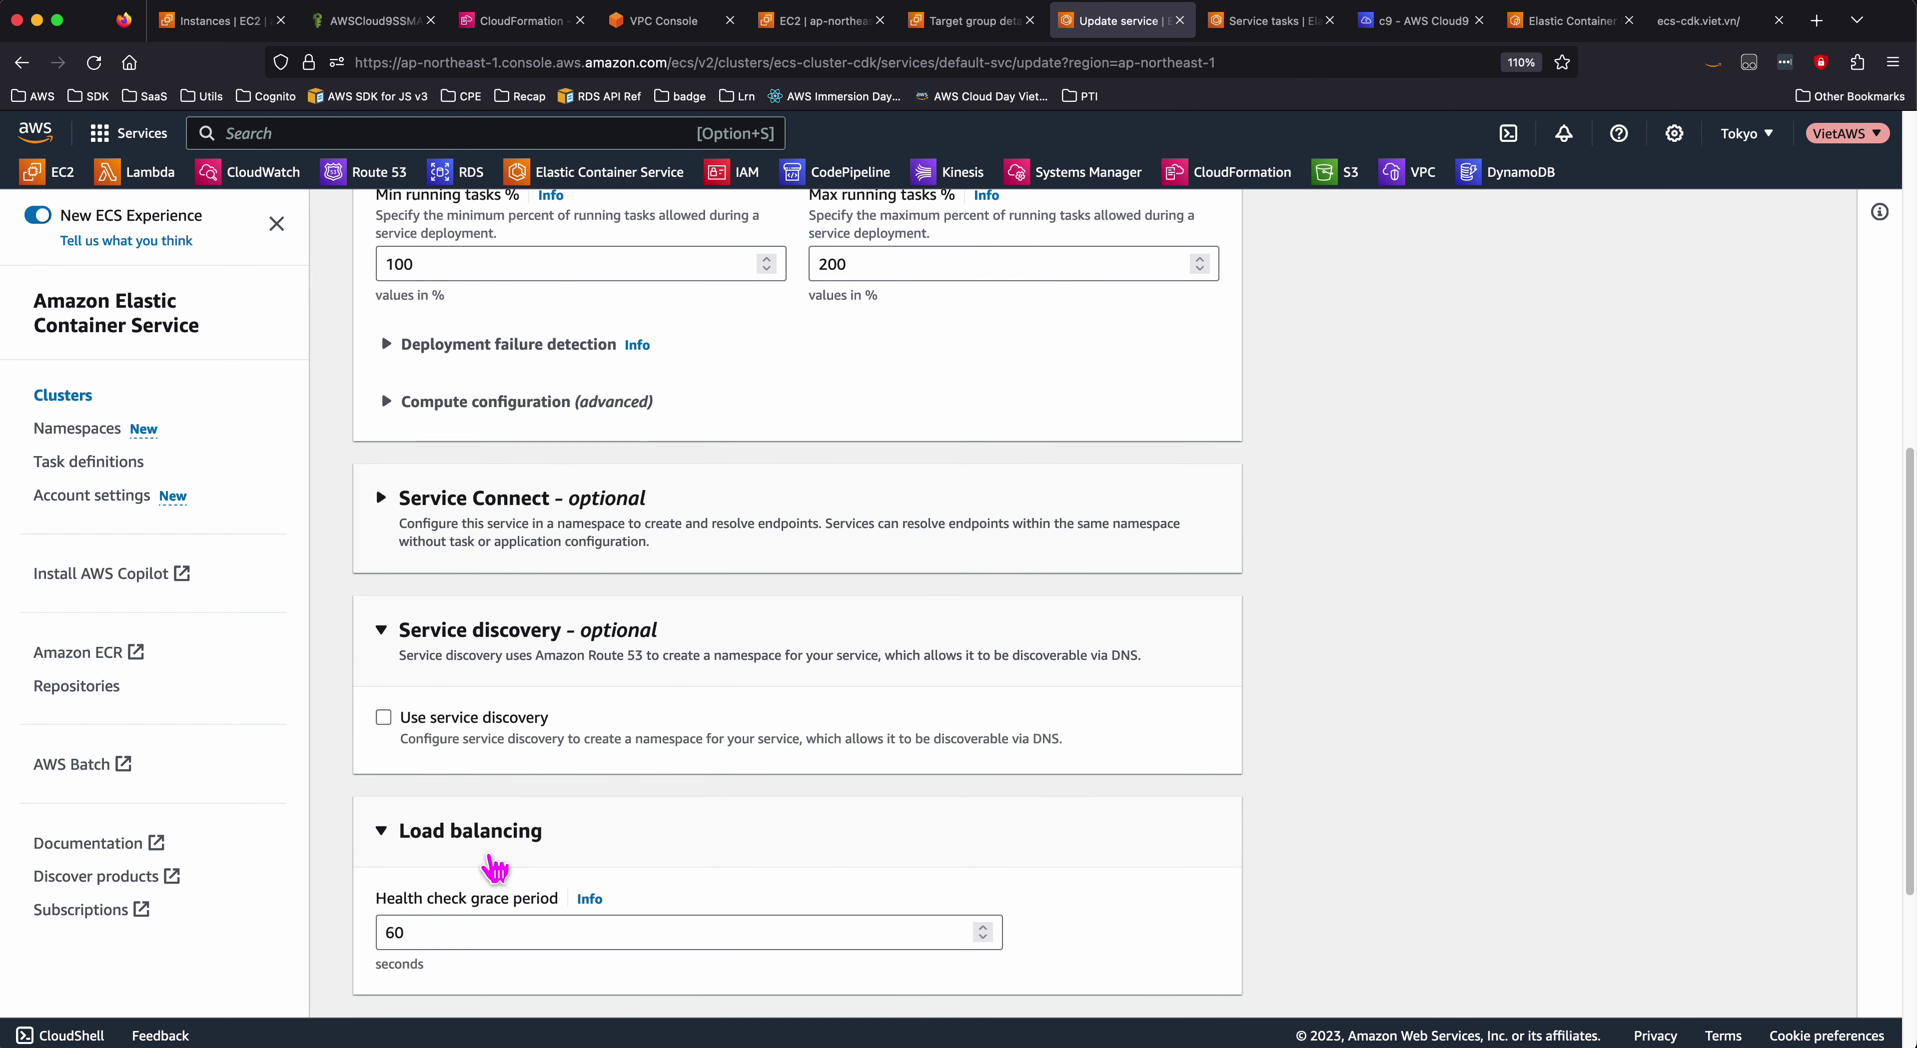
scroll(494, 867, "down", 4)
left_click(505, 787)
scroll(555, 803, "down", 2)
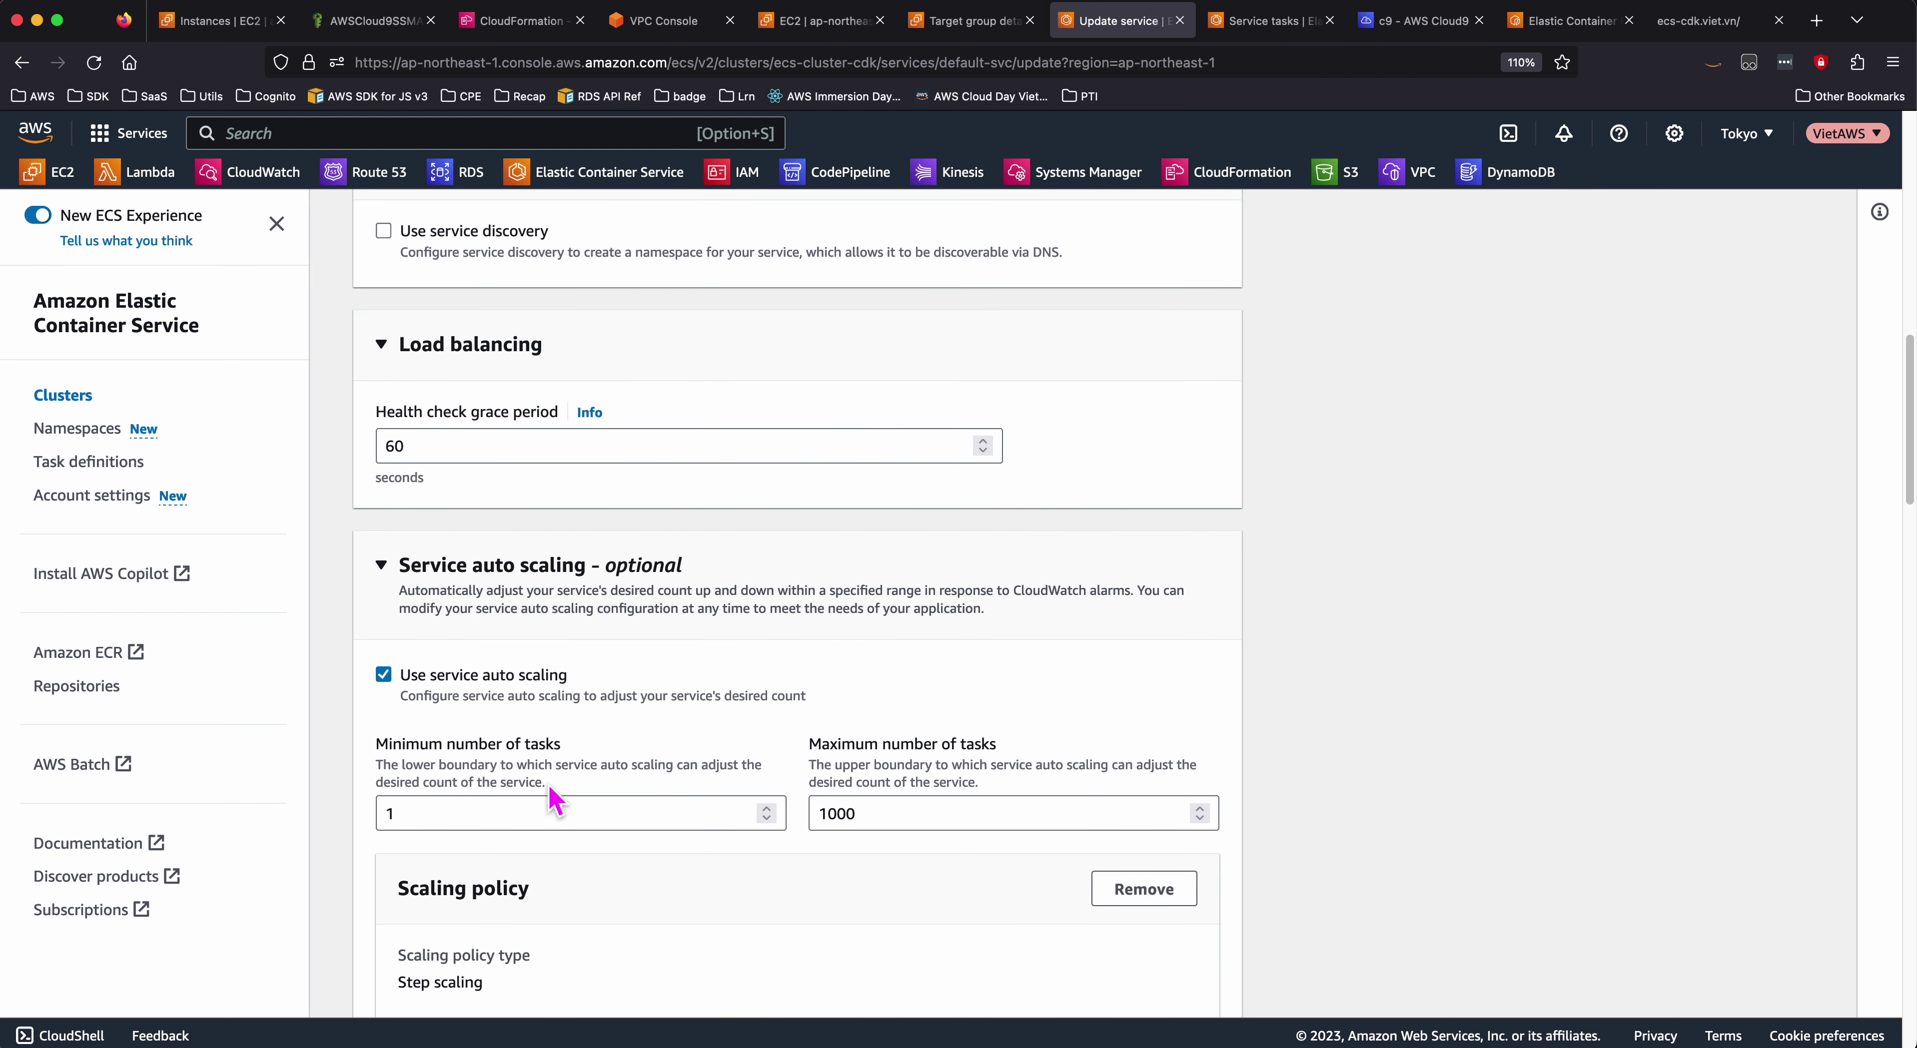
scroll(685, 800, "down", 1)
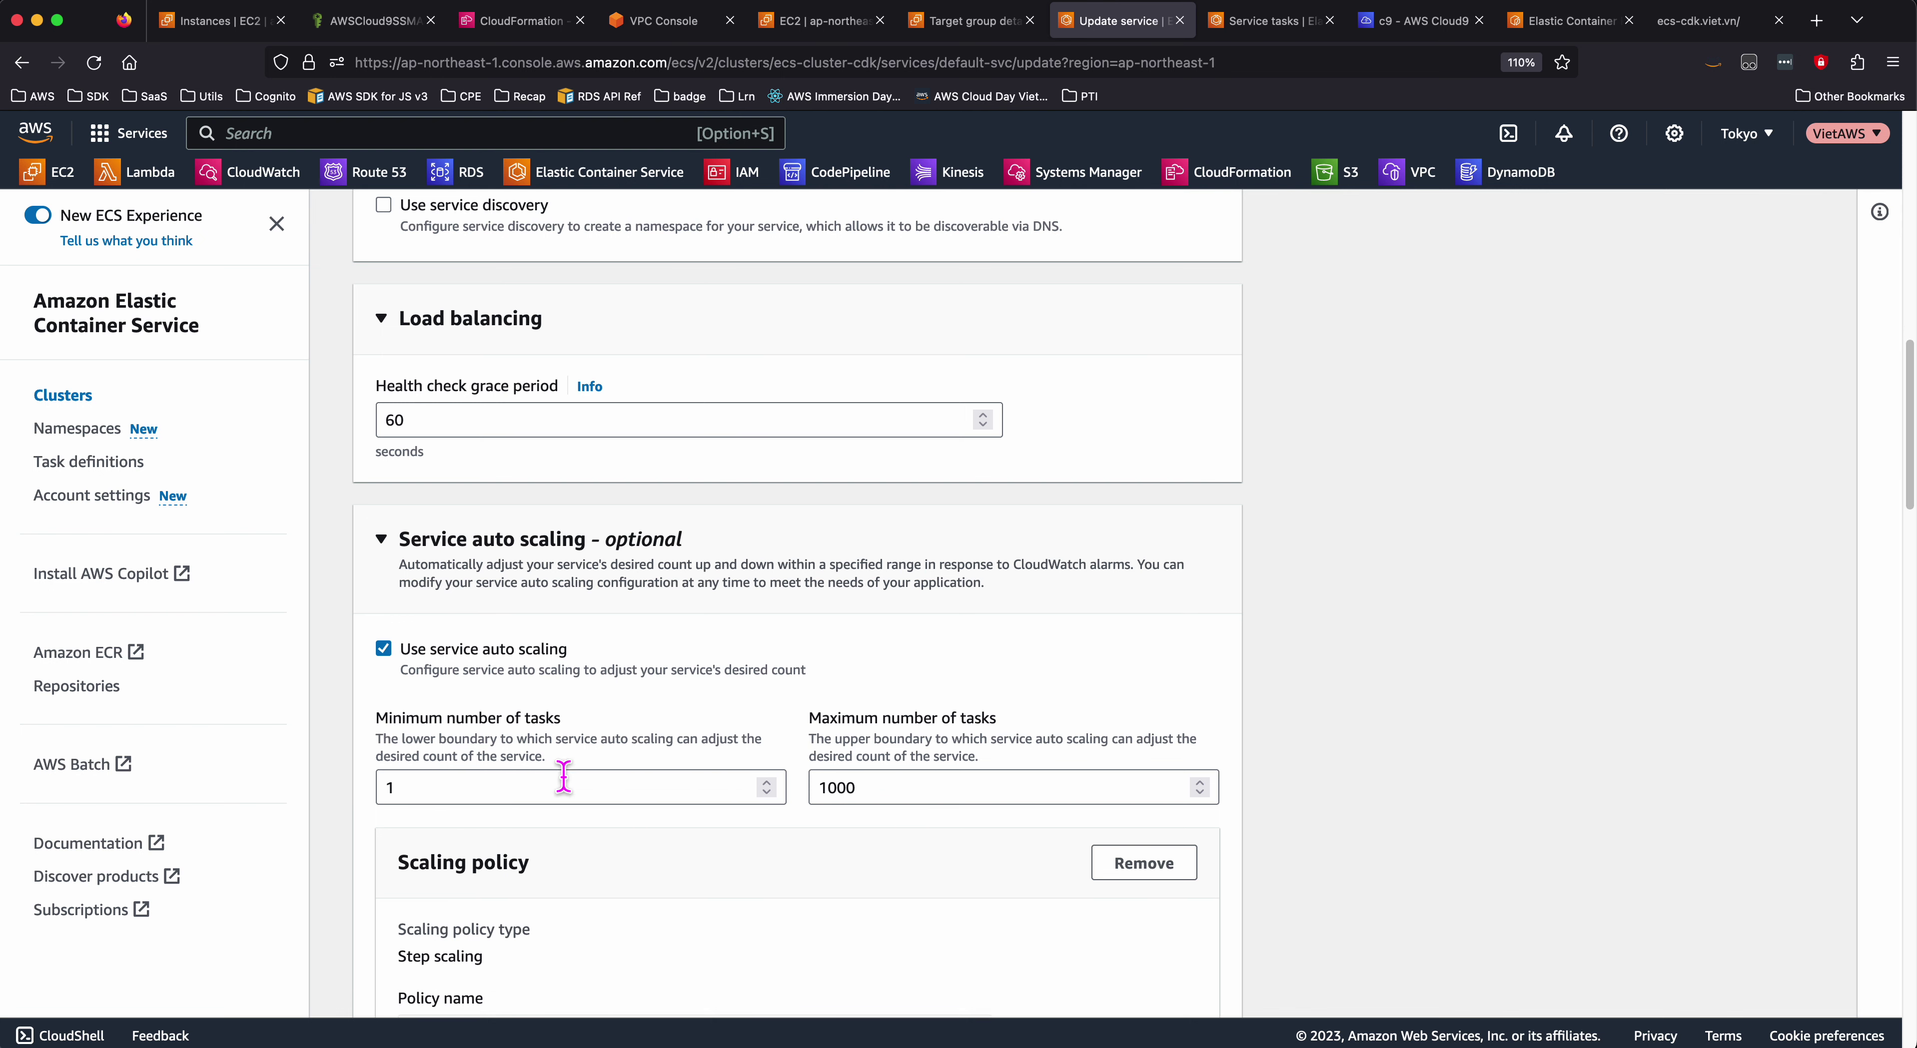
scroll(915, 800, "down", 5)
scroll(762, 787, "down", 1)
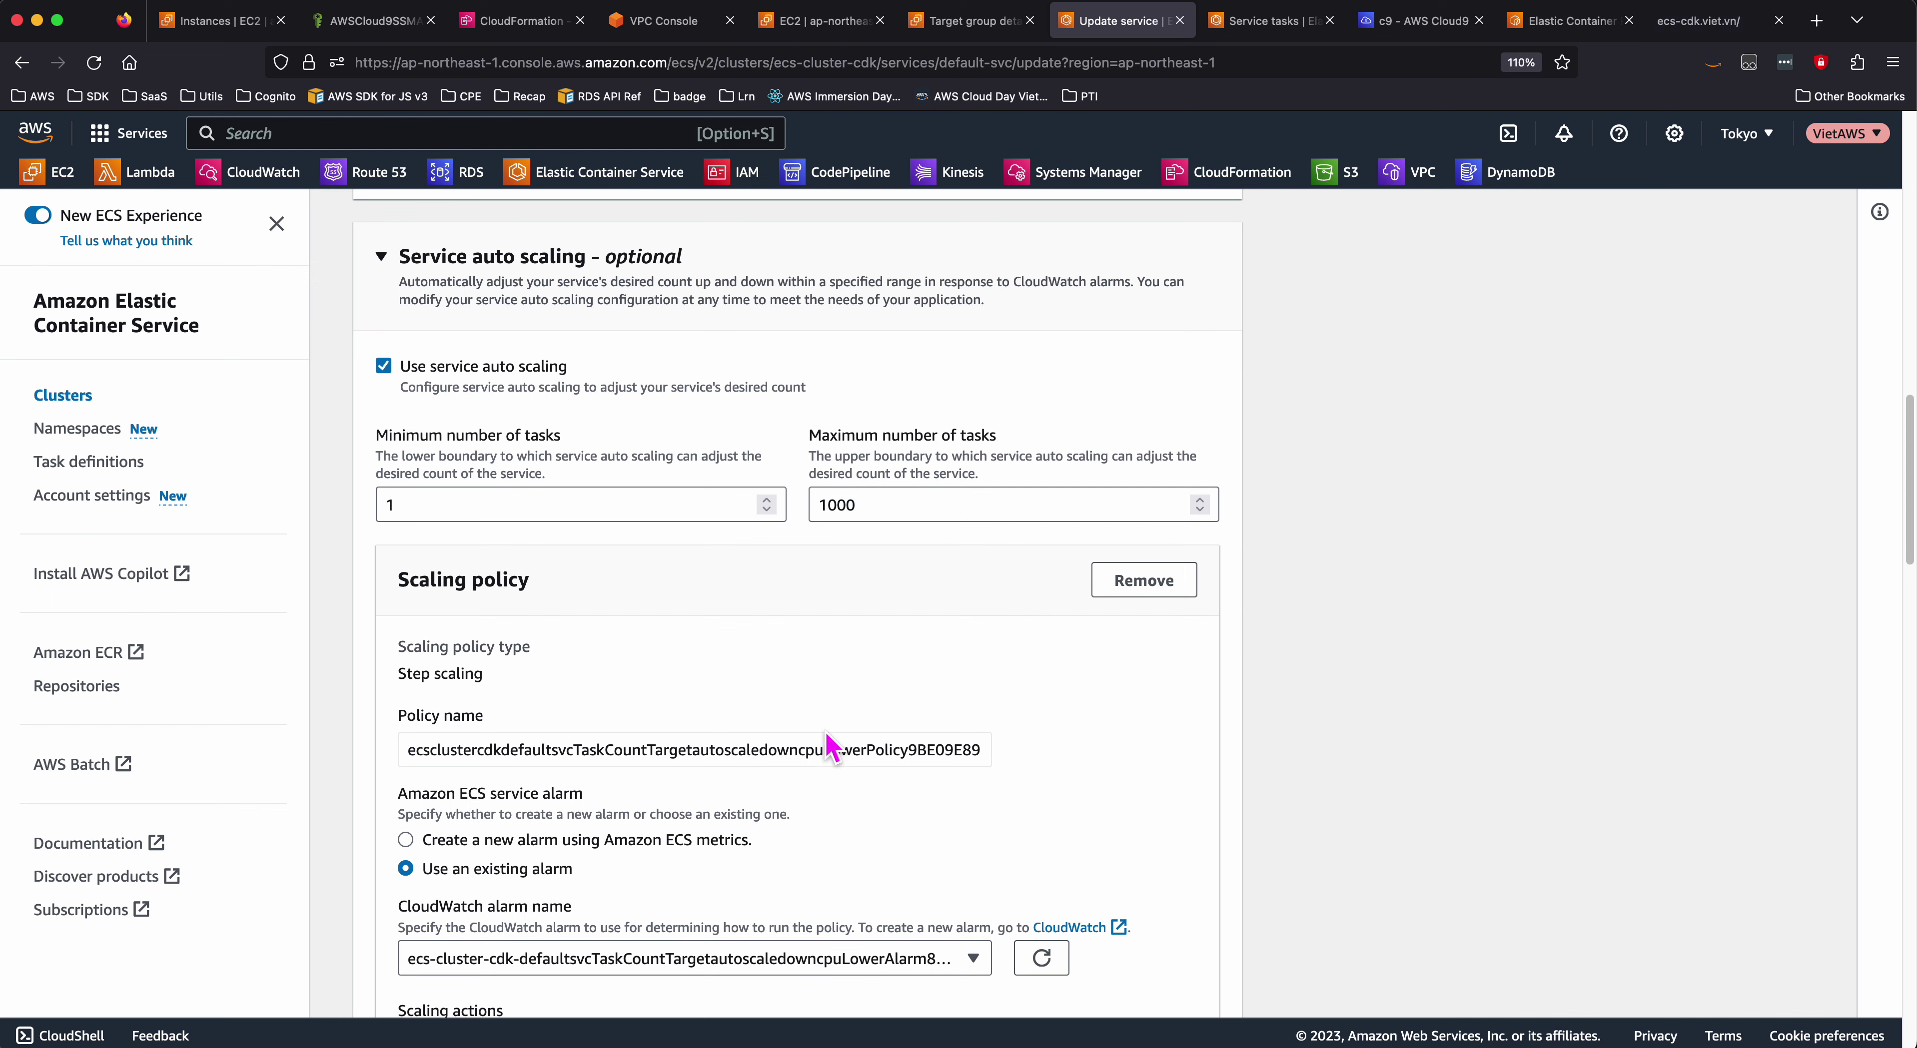
scroll(831, 747, "down", 20)
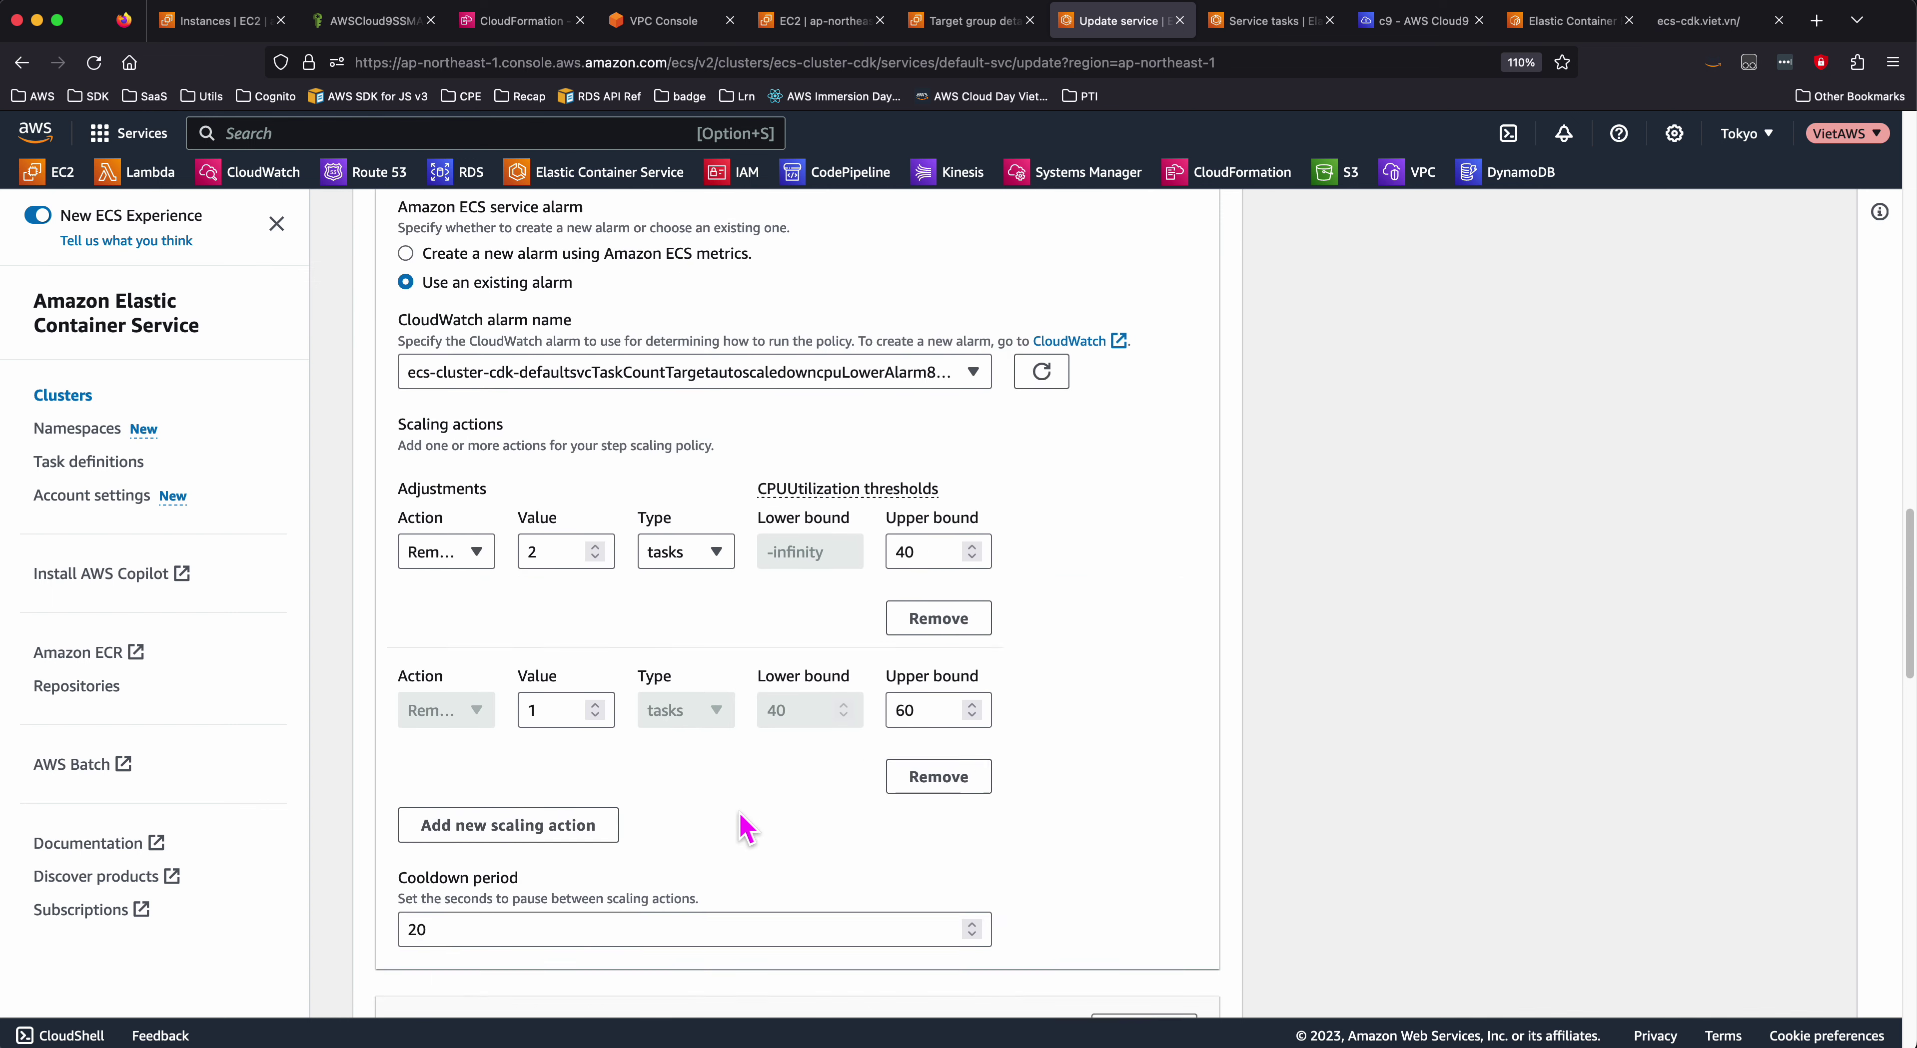
scroll(744, 827, "down", 5)
scroll(781, 607, "up", 12)
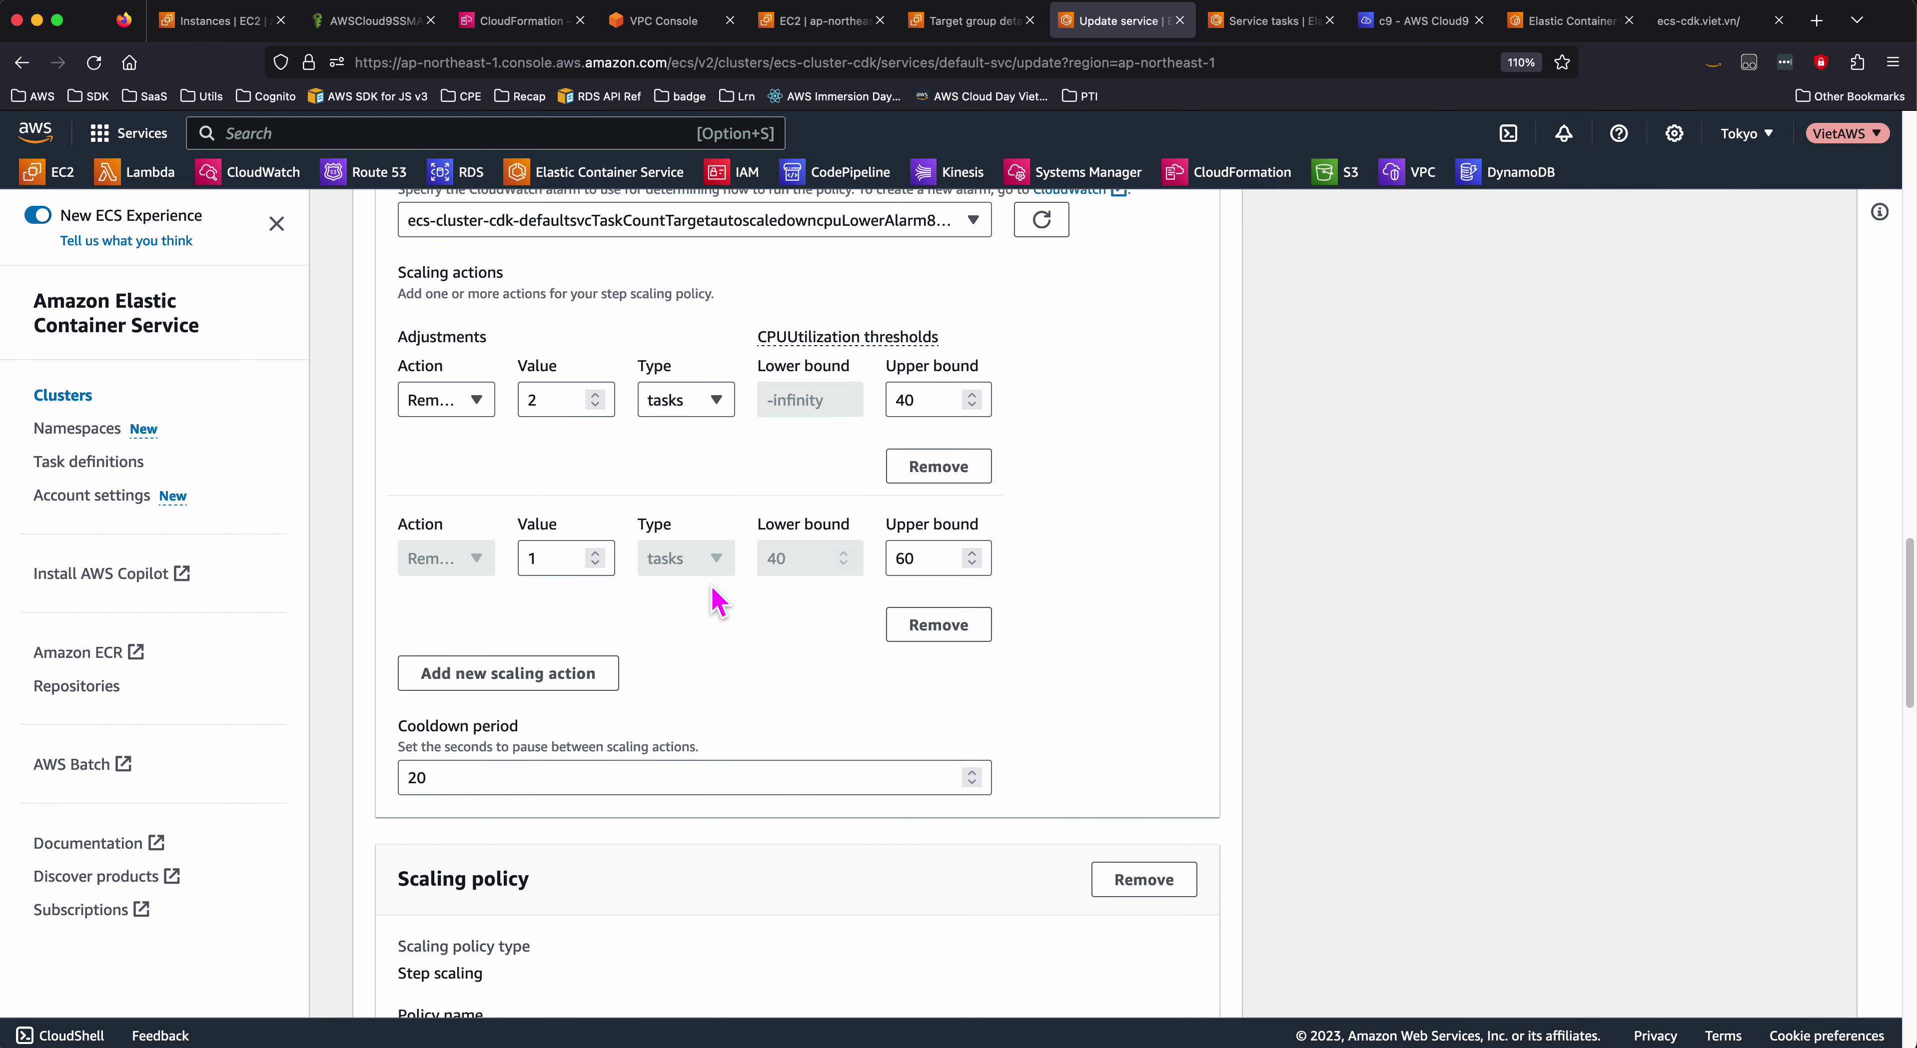
scroll(718, 605, "up", 6)
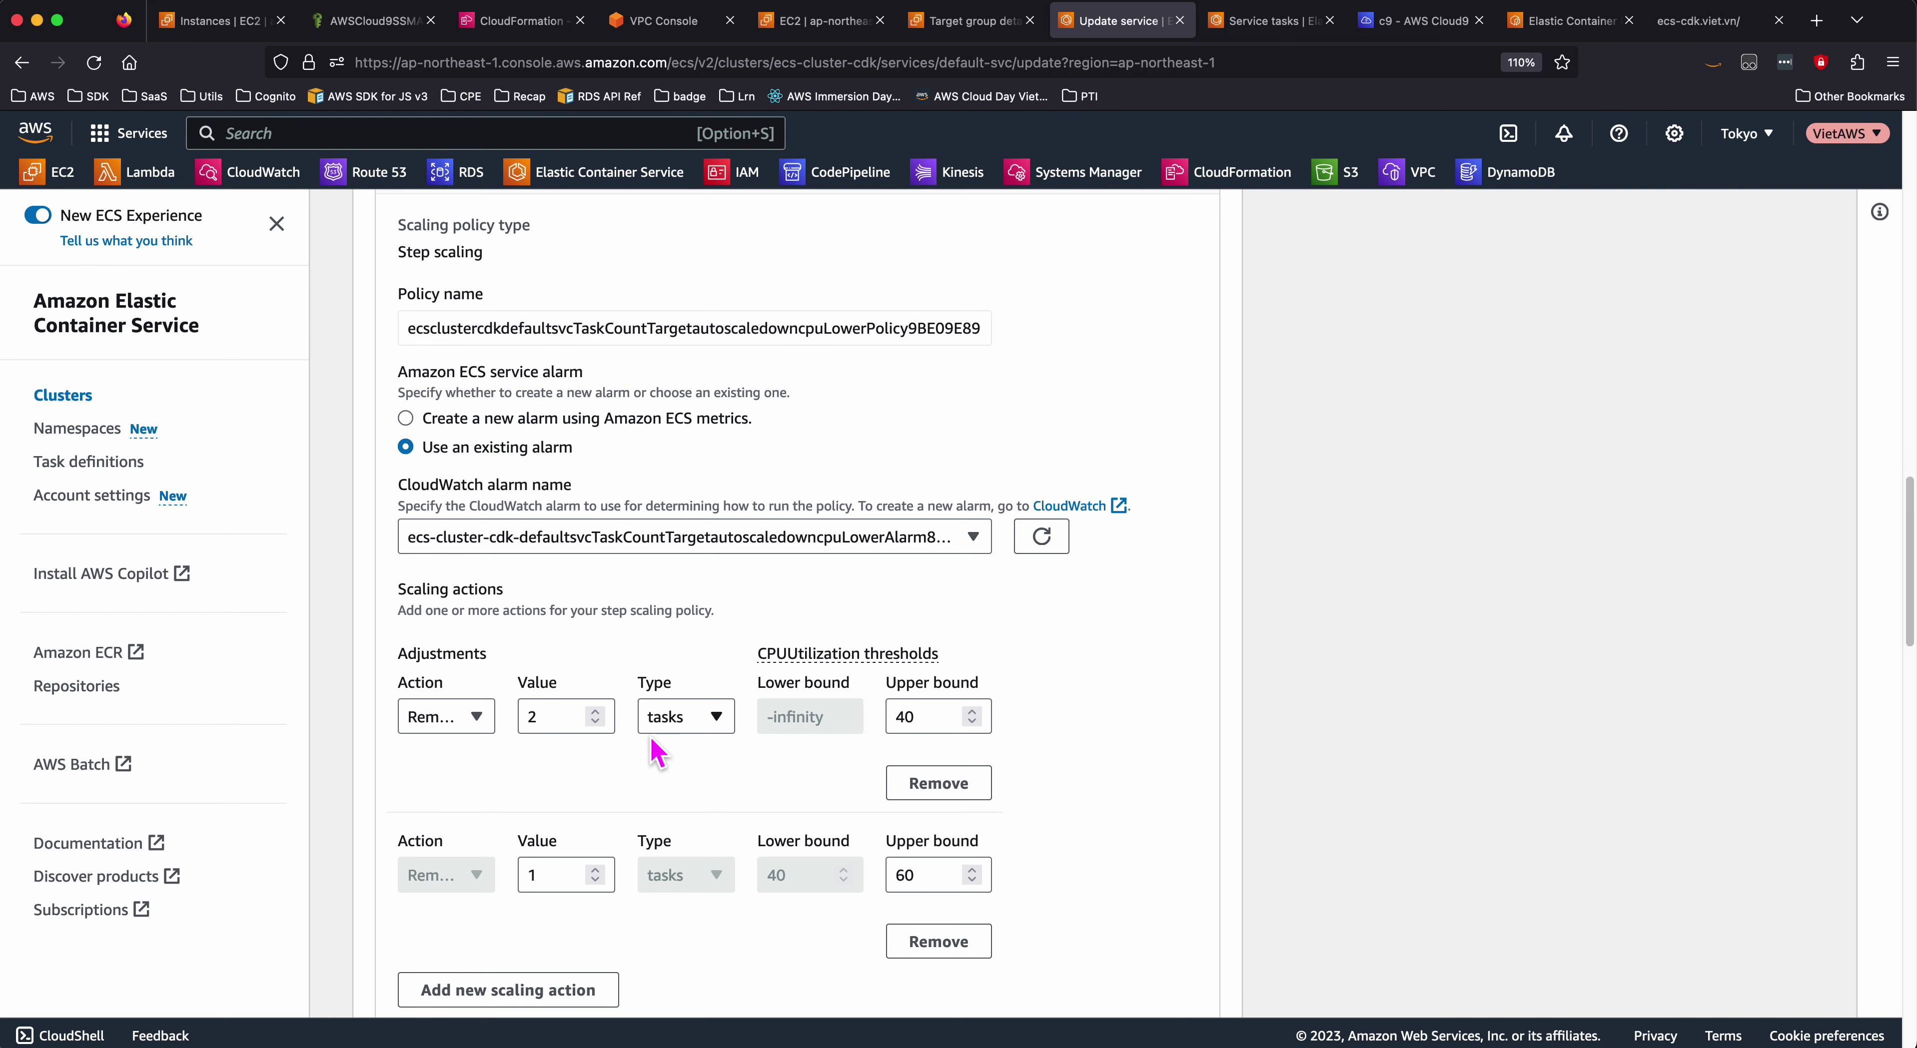
- Review the remaining scaling policies down to the target tracking policy and submit the default-svc update
scroll(590, 771, "down", 1)
scroll(591, 770, "down", 15)
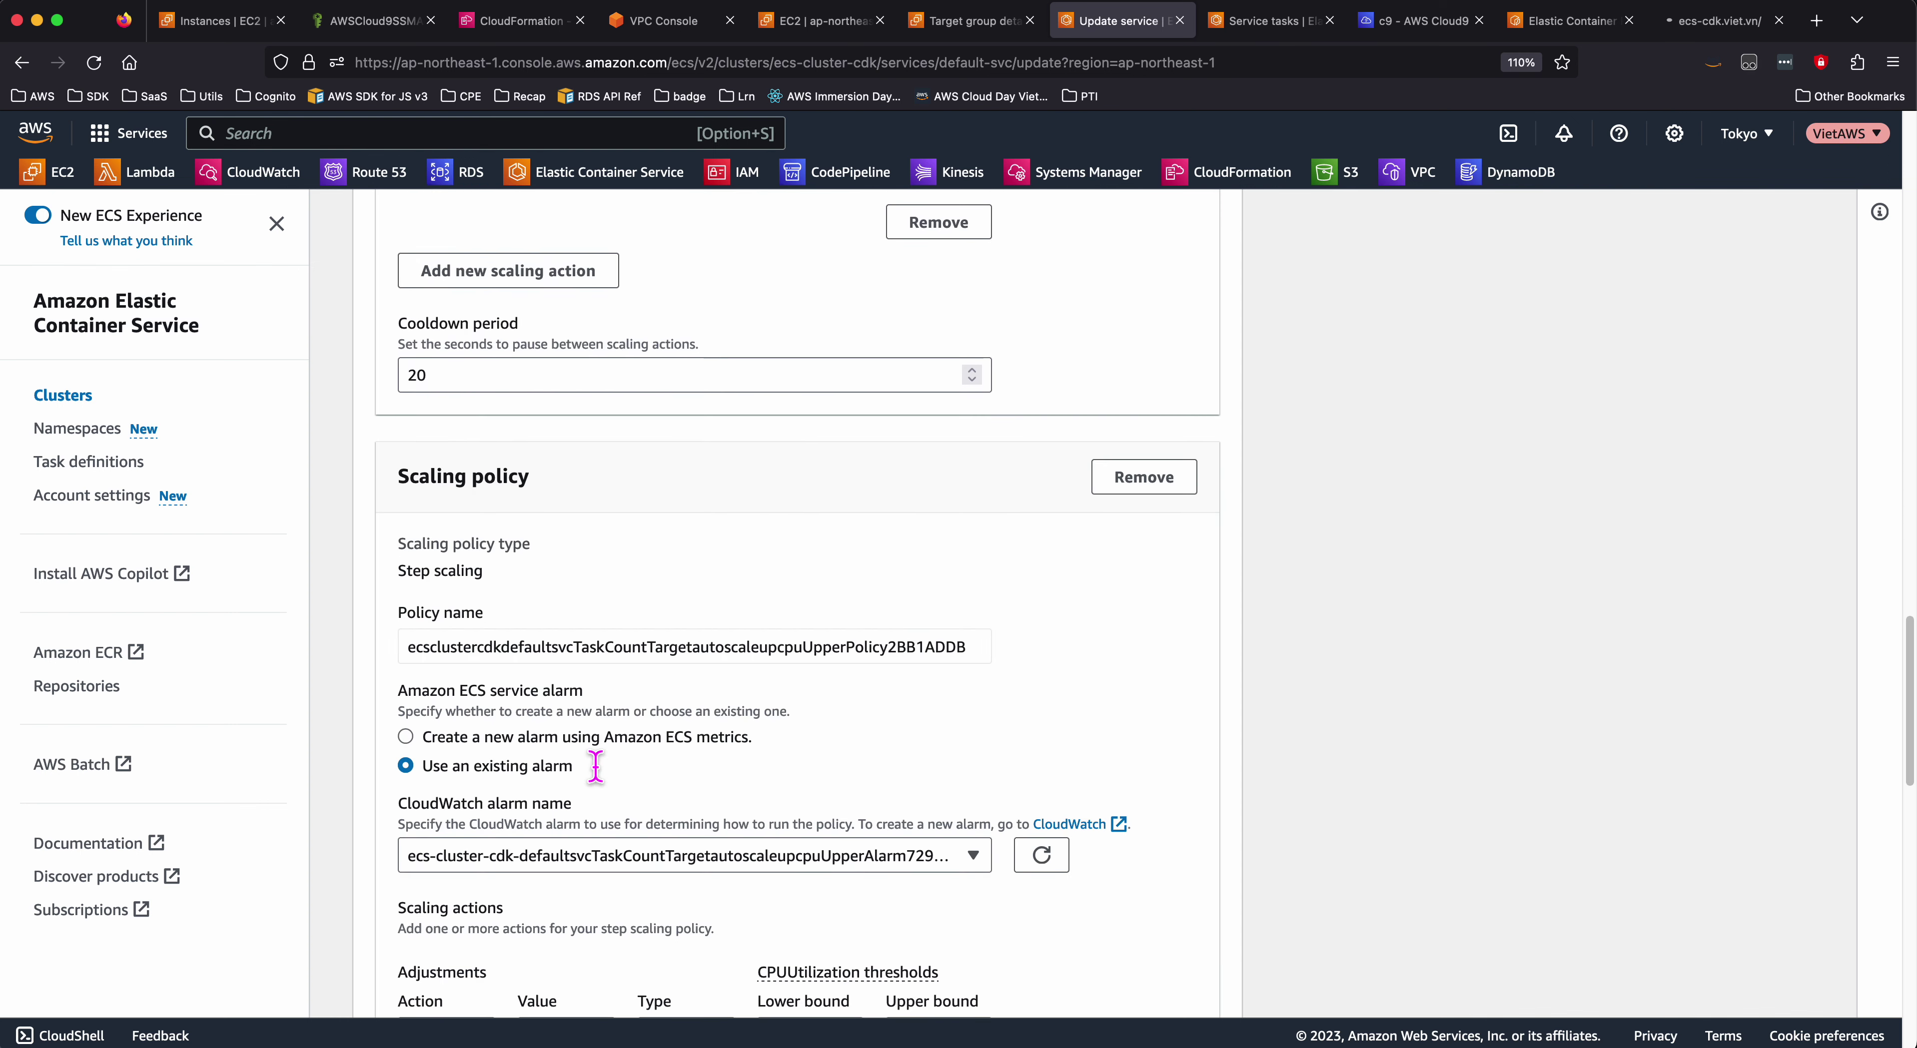
scroll(599, 782, "down", 20)
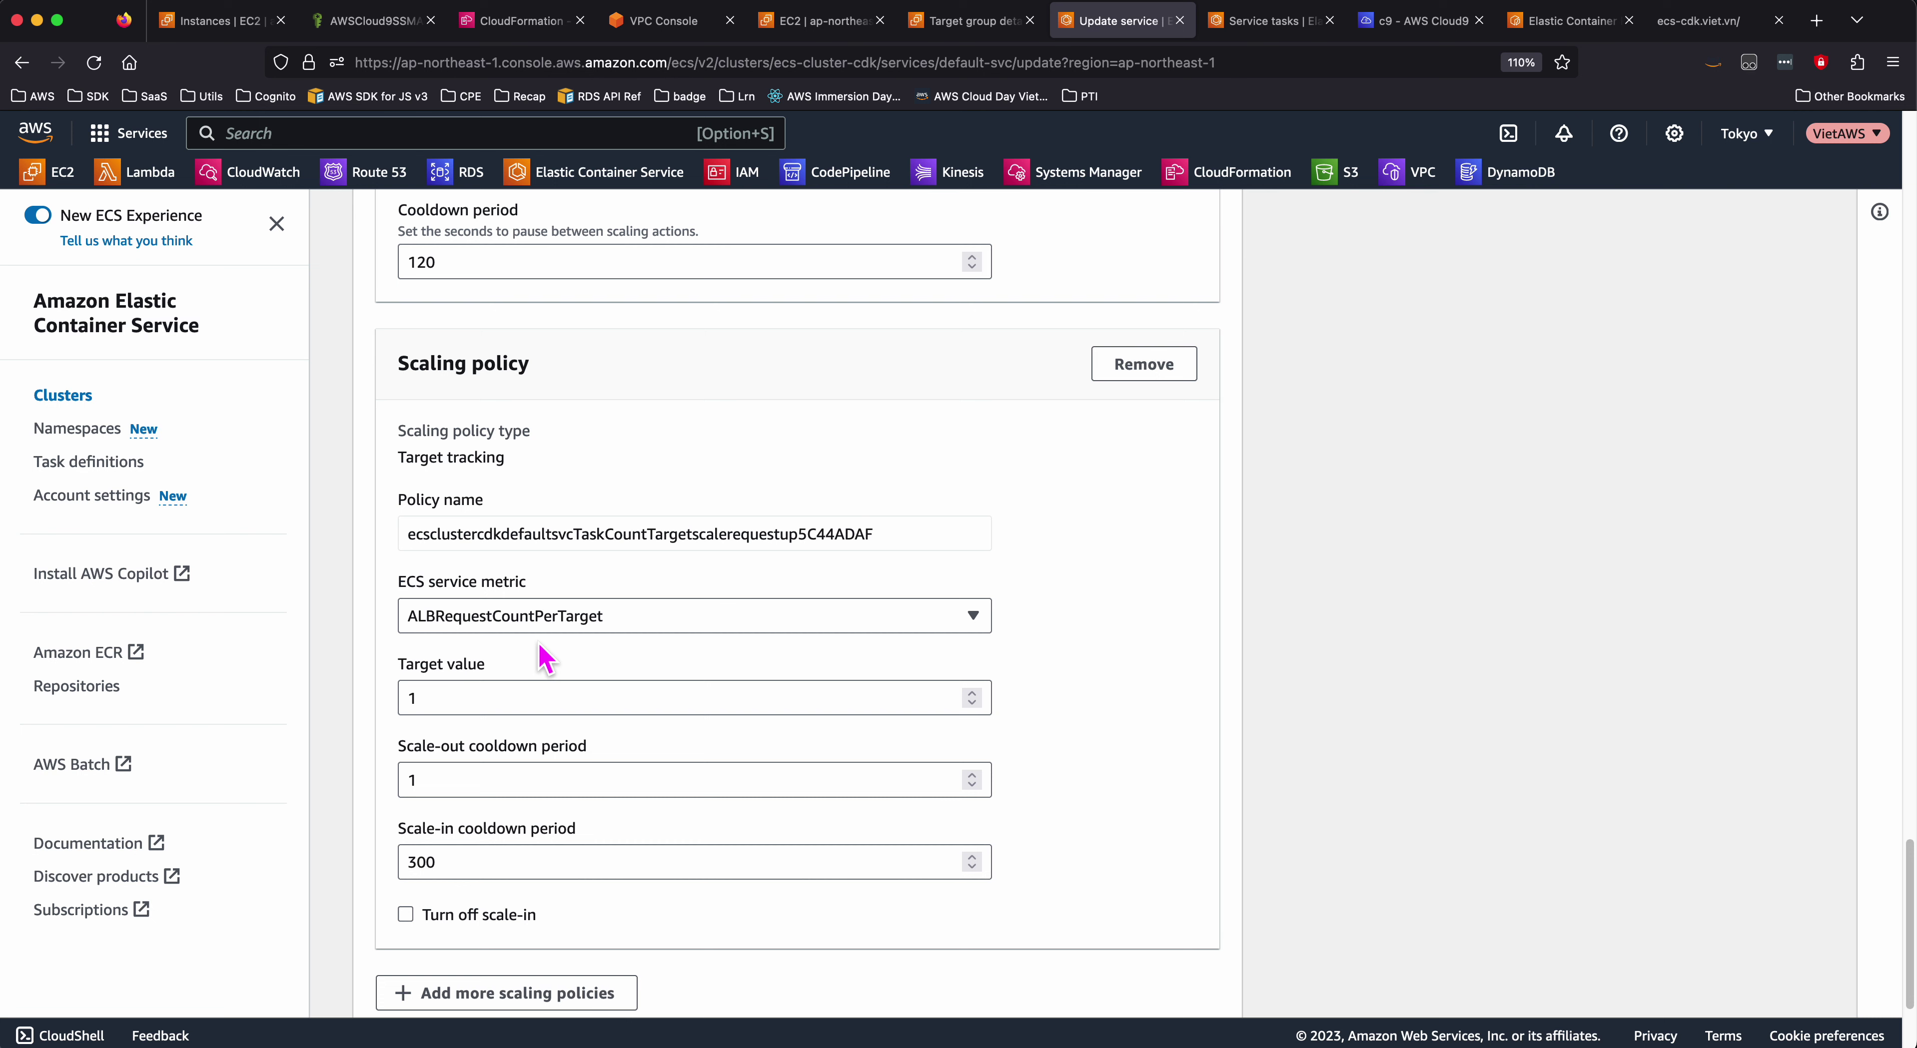
scroll(556, 629, "down", 3)
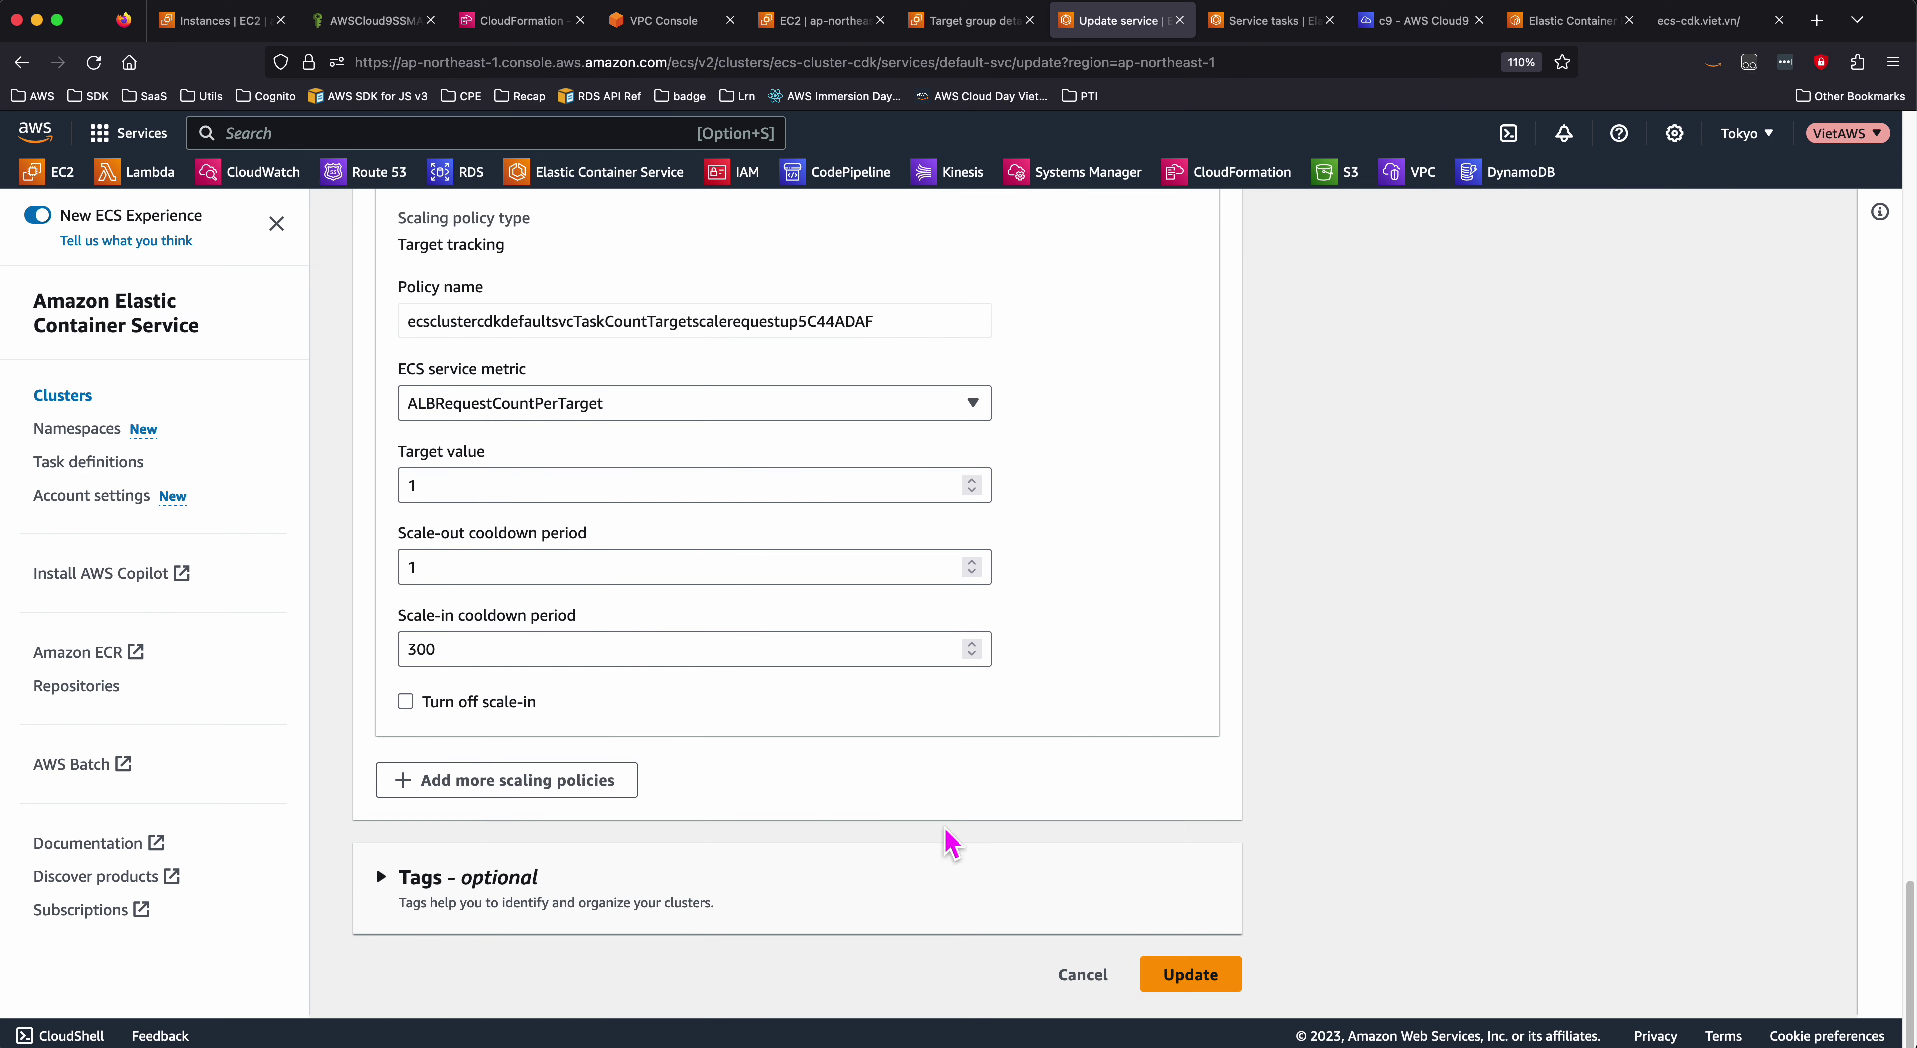
left_click(1205, 981)
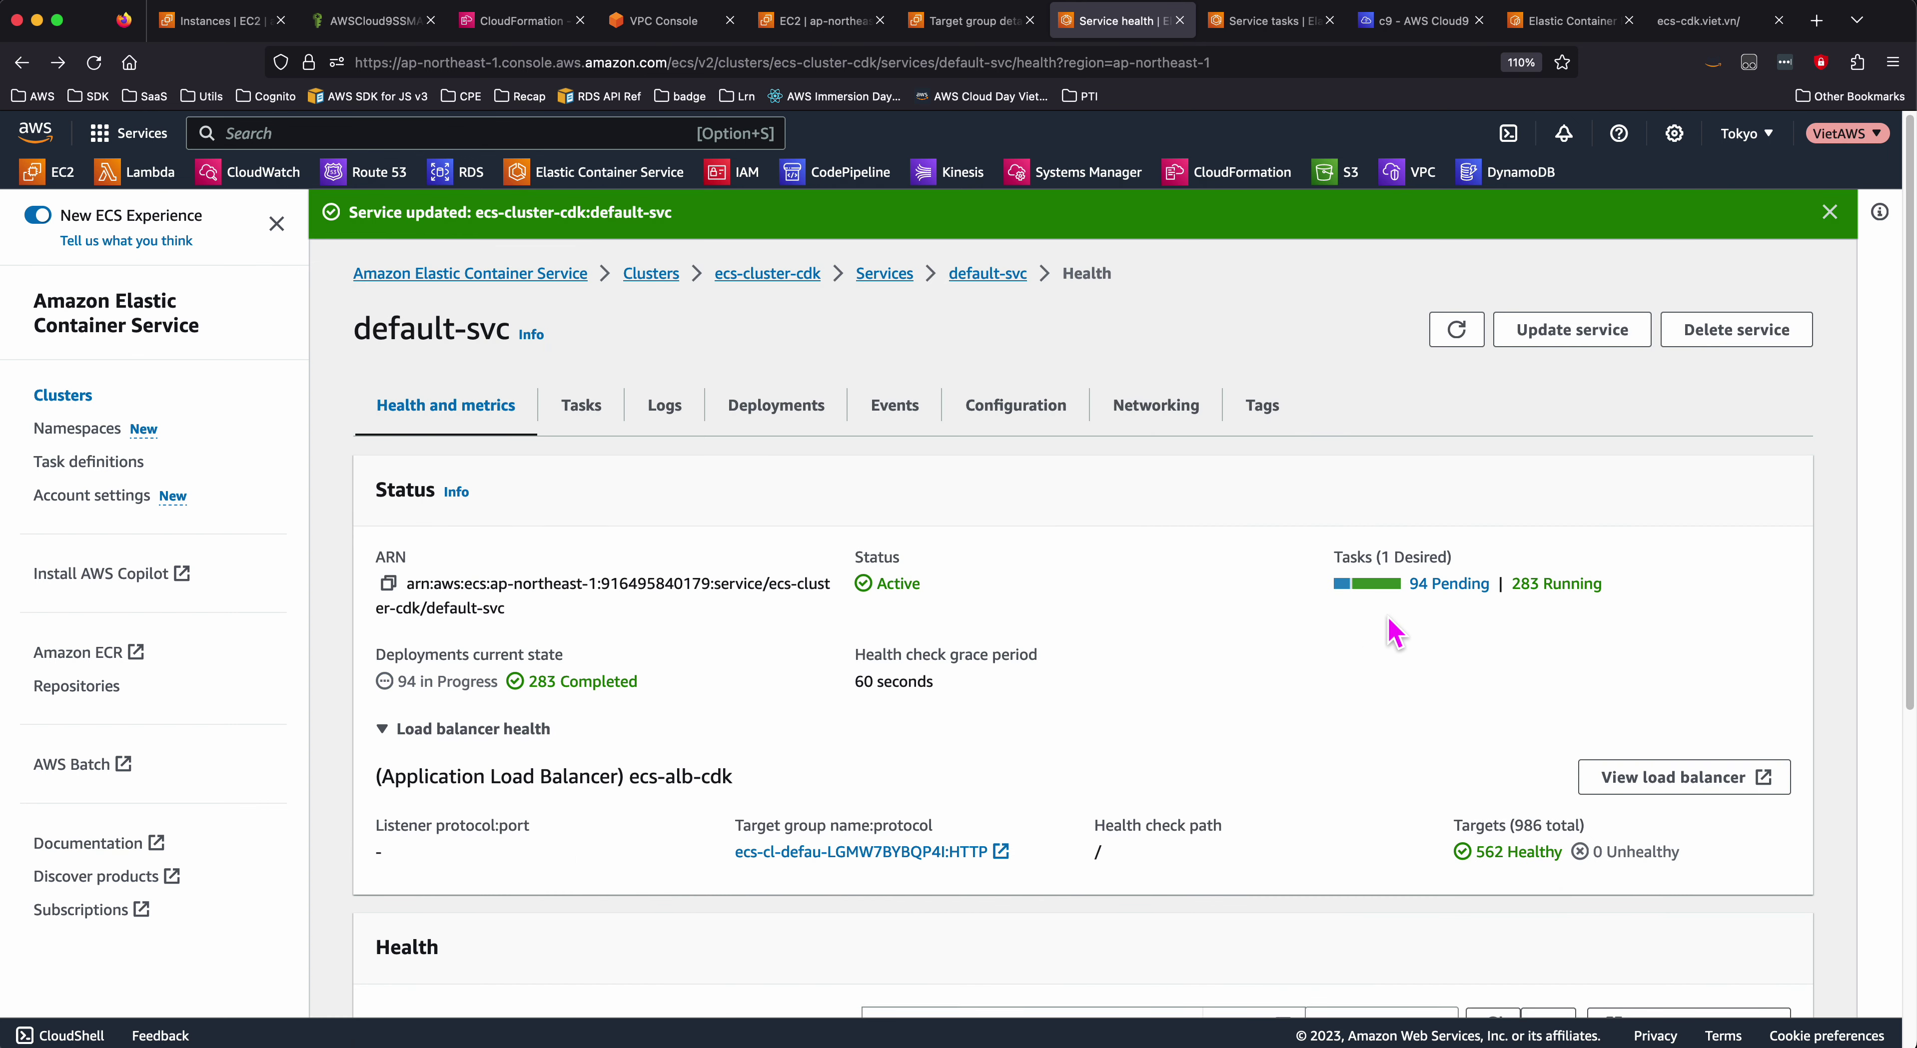
- Refresh default-svc, start updating it again and examine the CPU scale-down step policy in its service auto scaling settings
left_click(1460, 341)
left_click(1584, 337)
scroll(610, 744, "down", 10)
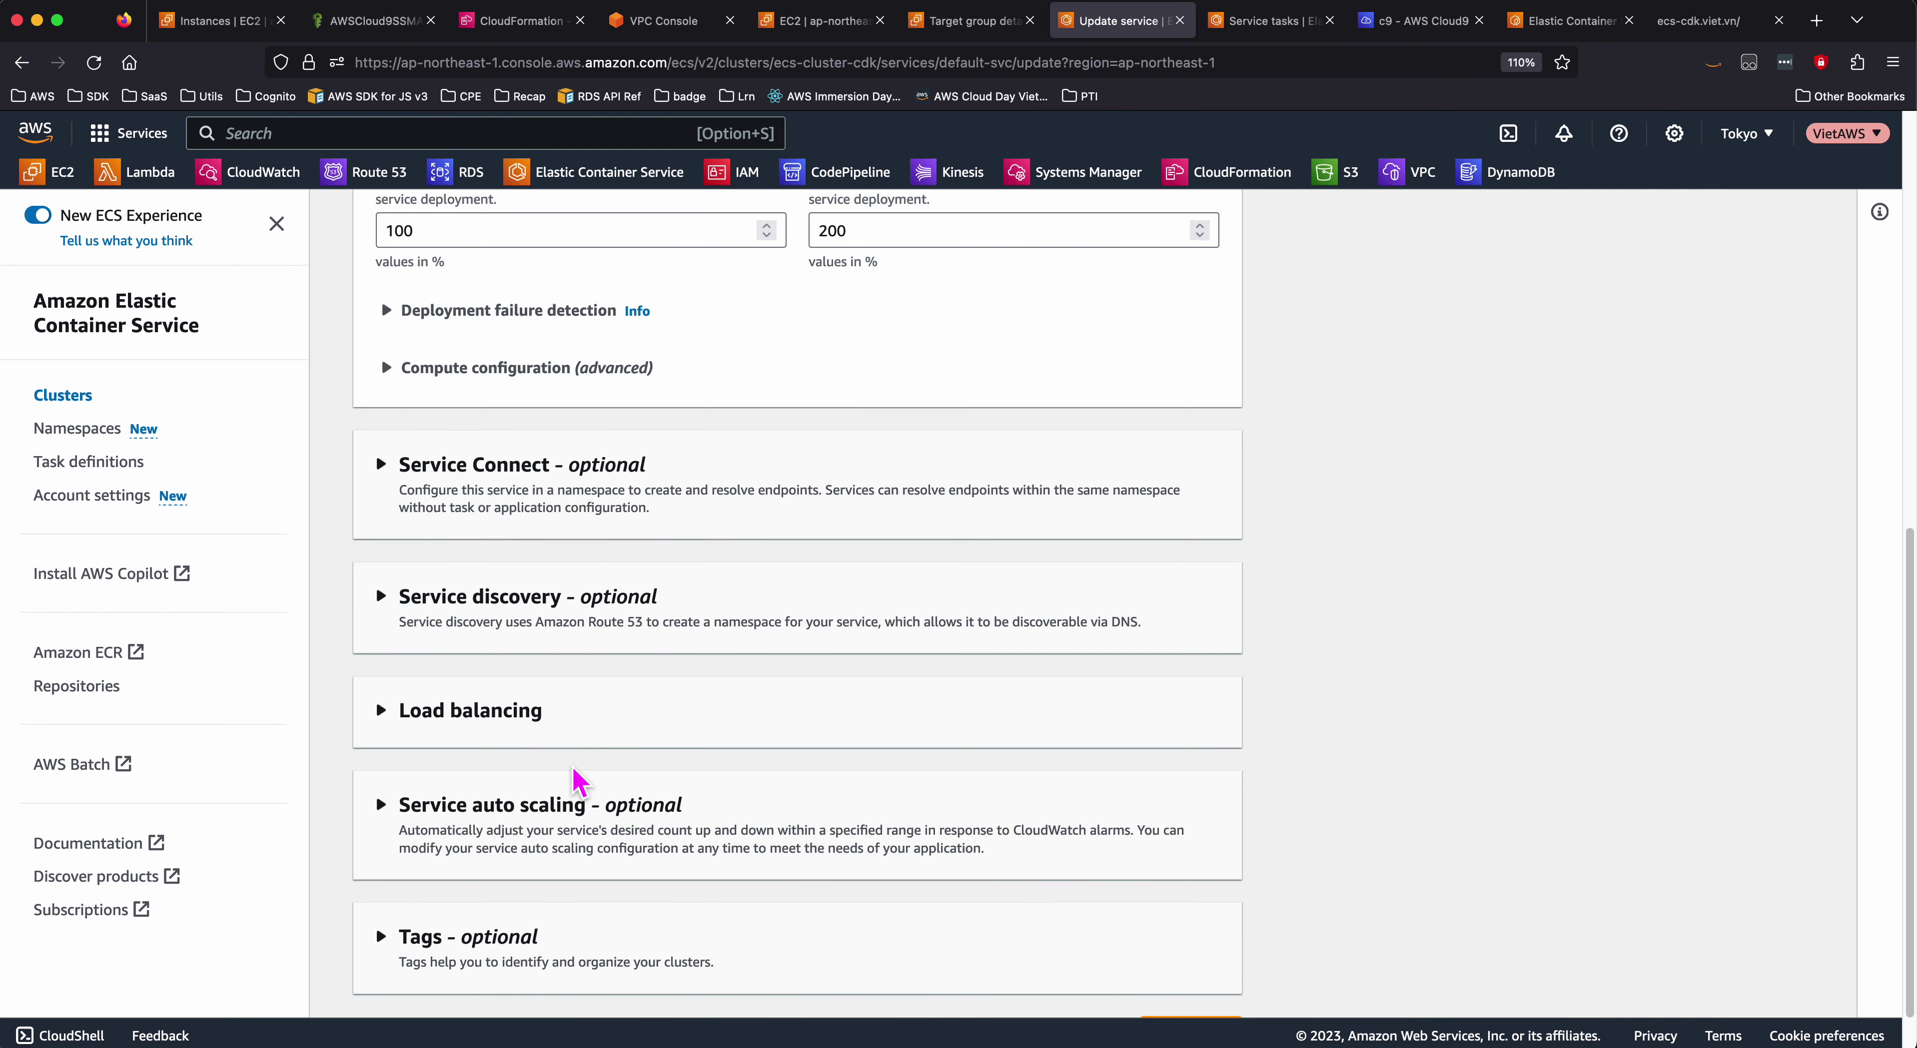
left_click(540, 804)
scroll(513, 827, "down", 1)
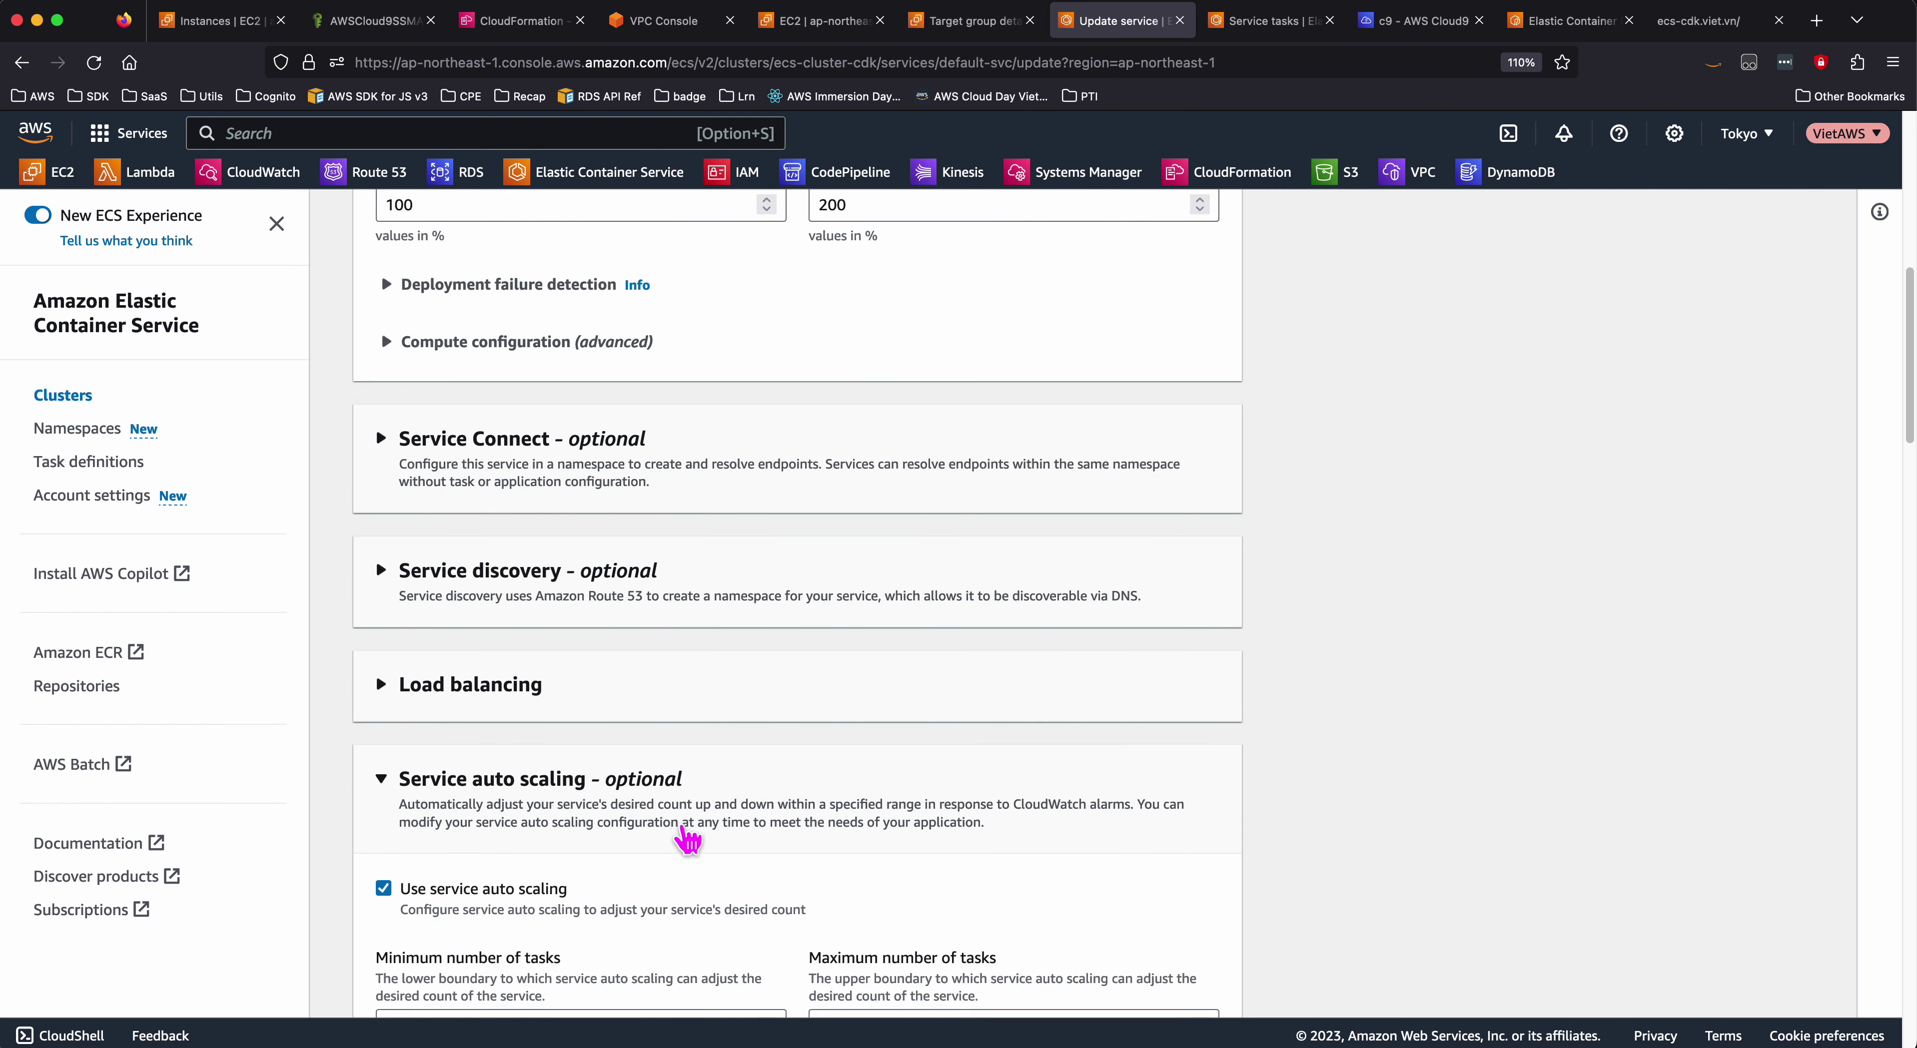
scroll(689, 841, "down", 15)
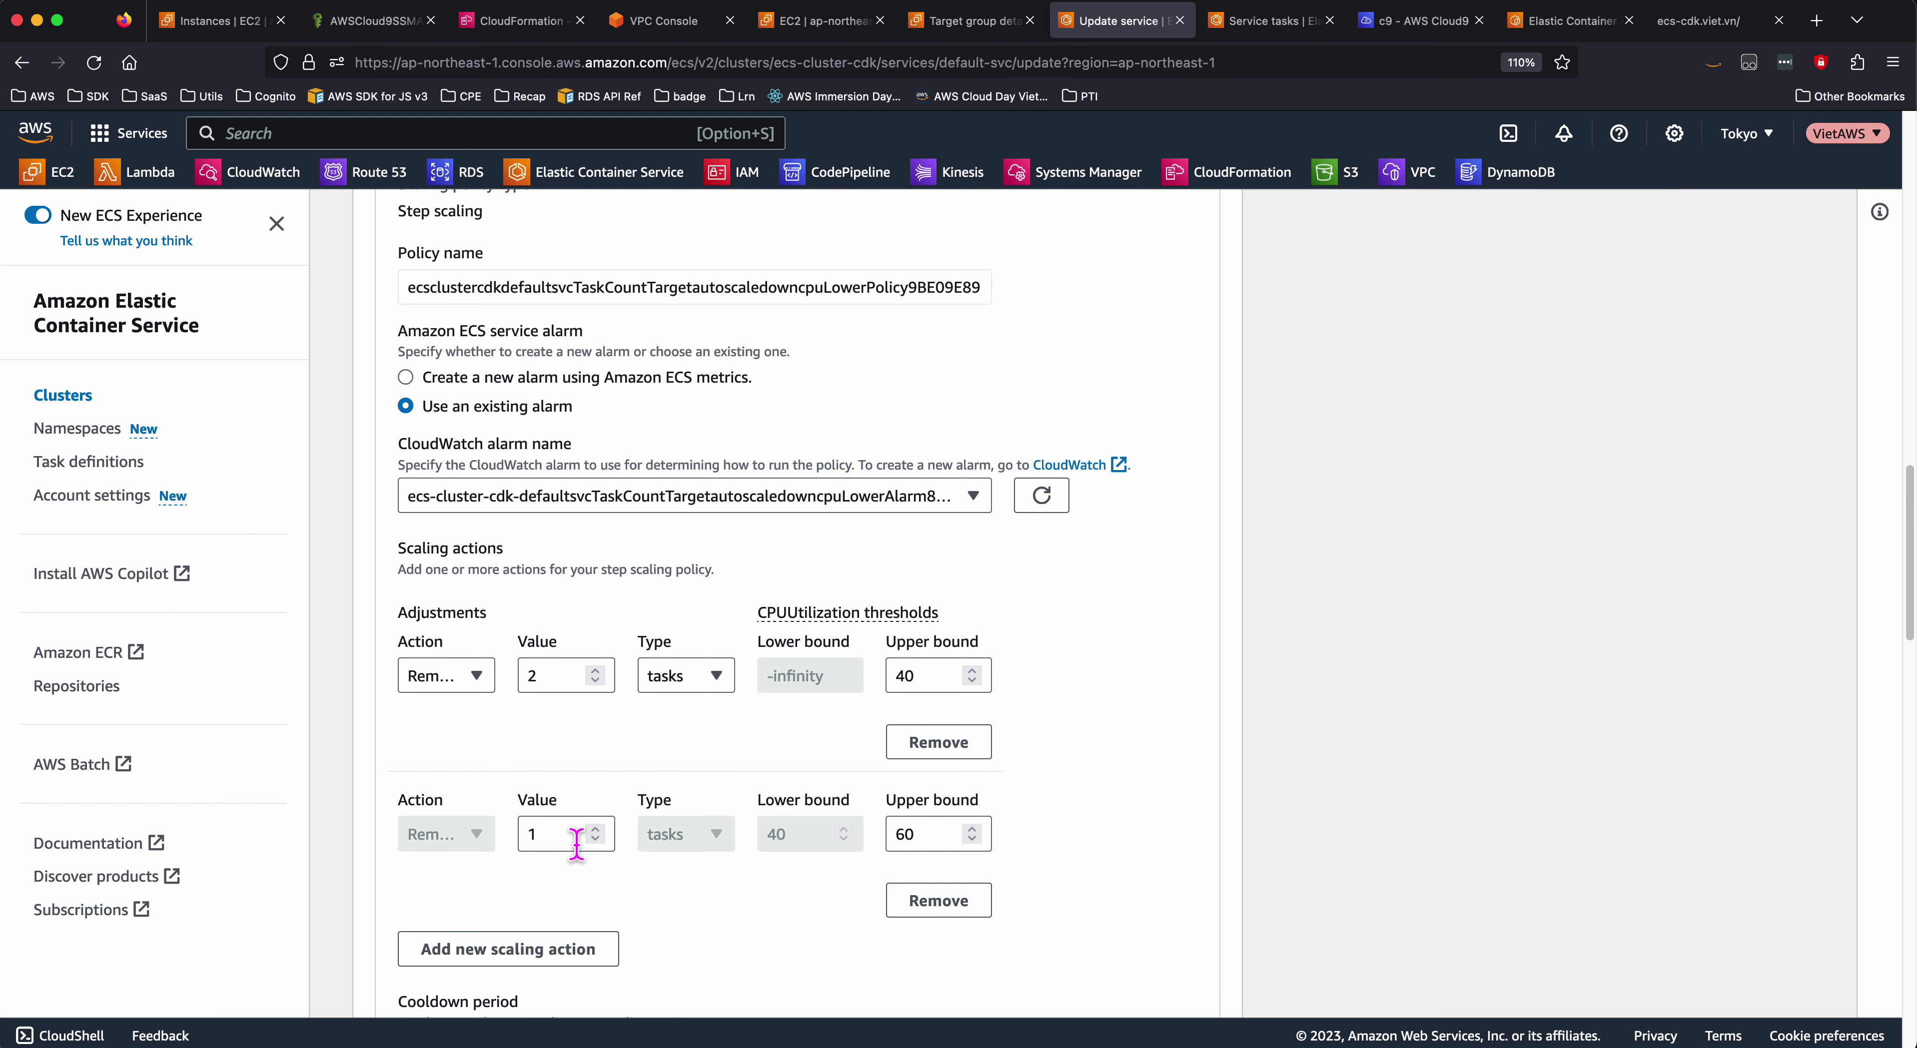
scroll(814, 791, "up", 3)
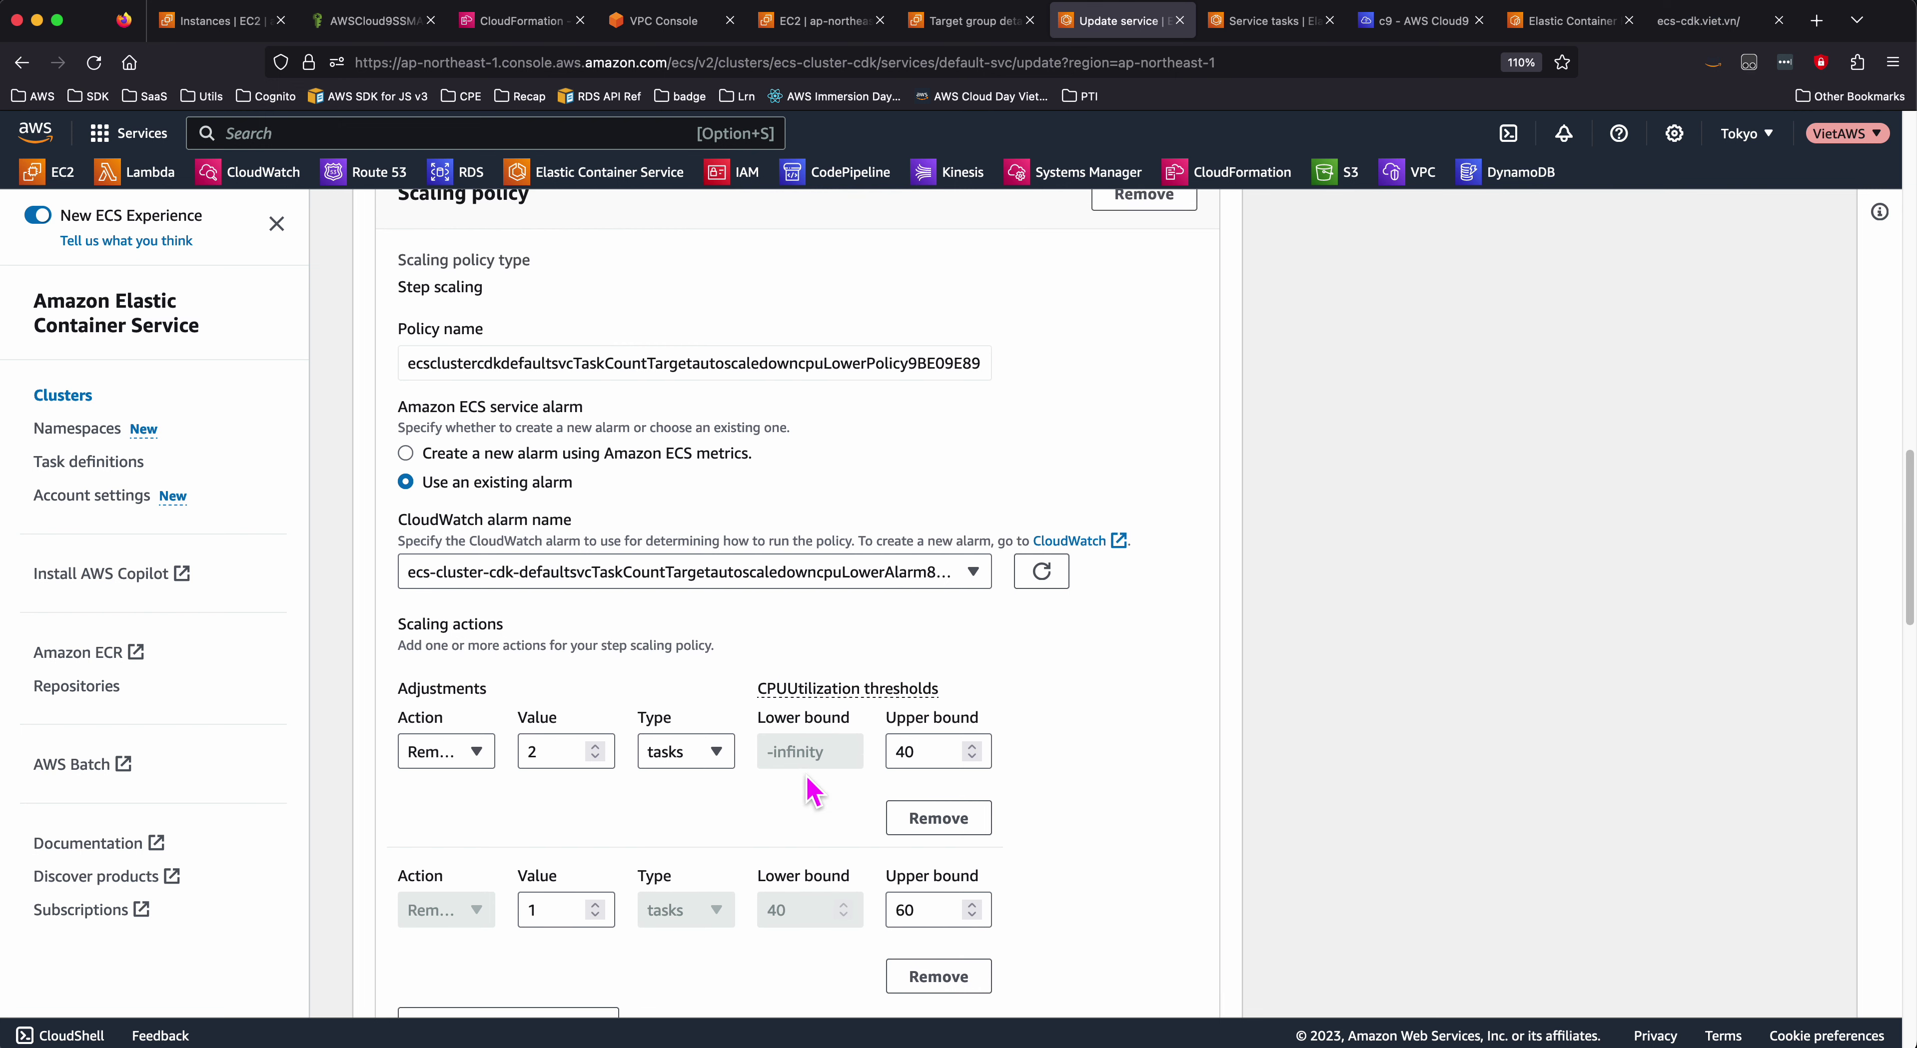
- Examine the CPU scale-up step policy's scaling actions, utilization thresholds and cooldown period
scroll(815, 790, "down", 15)
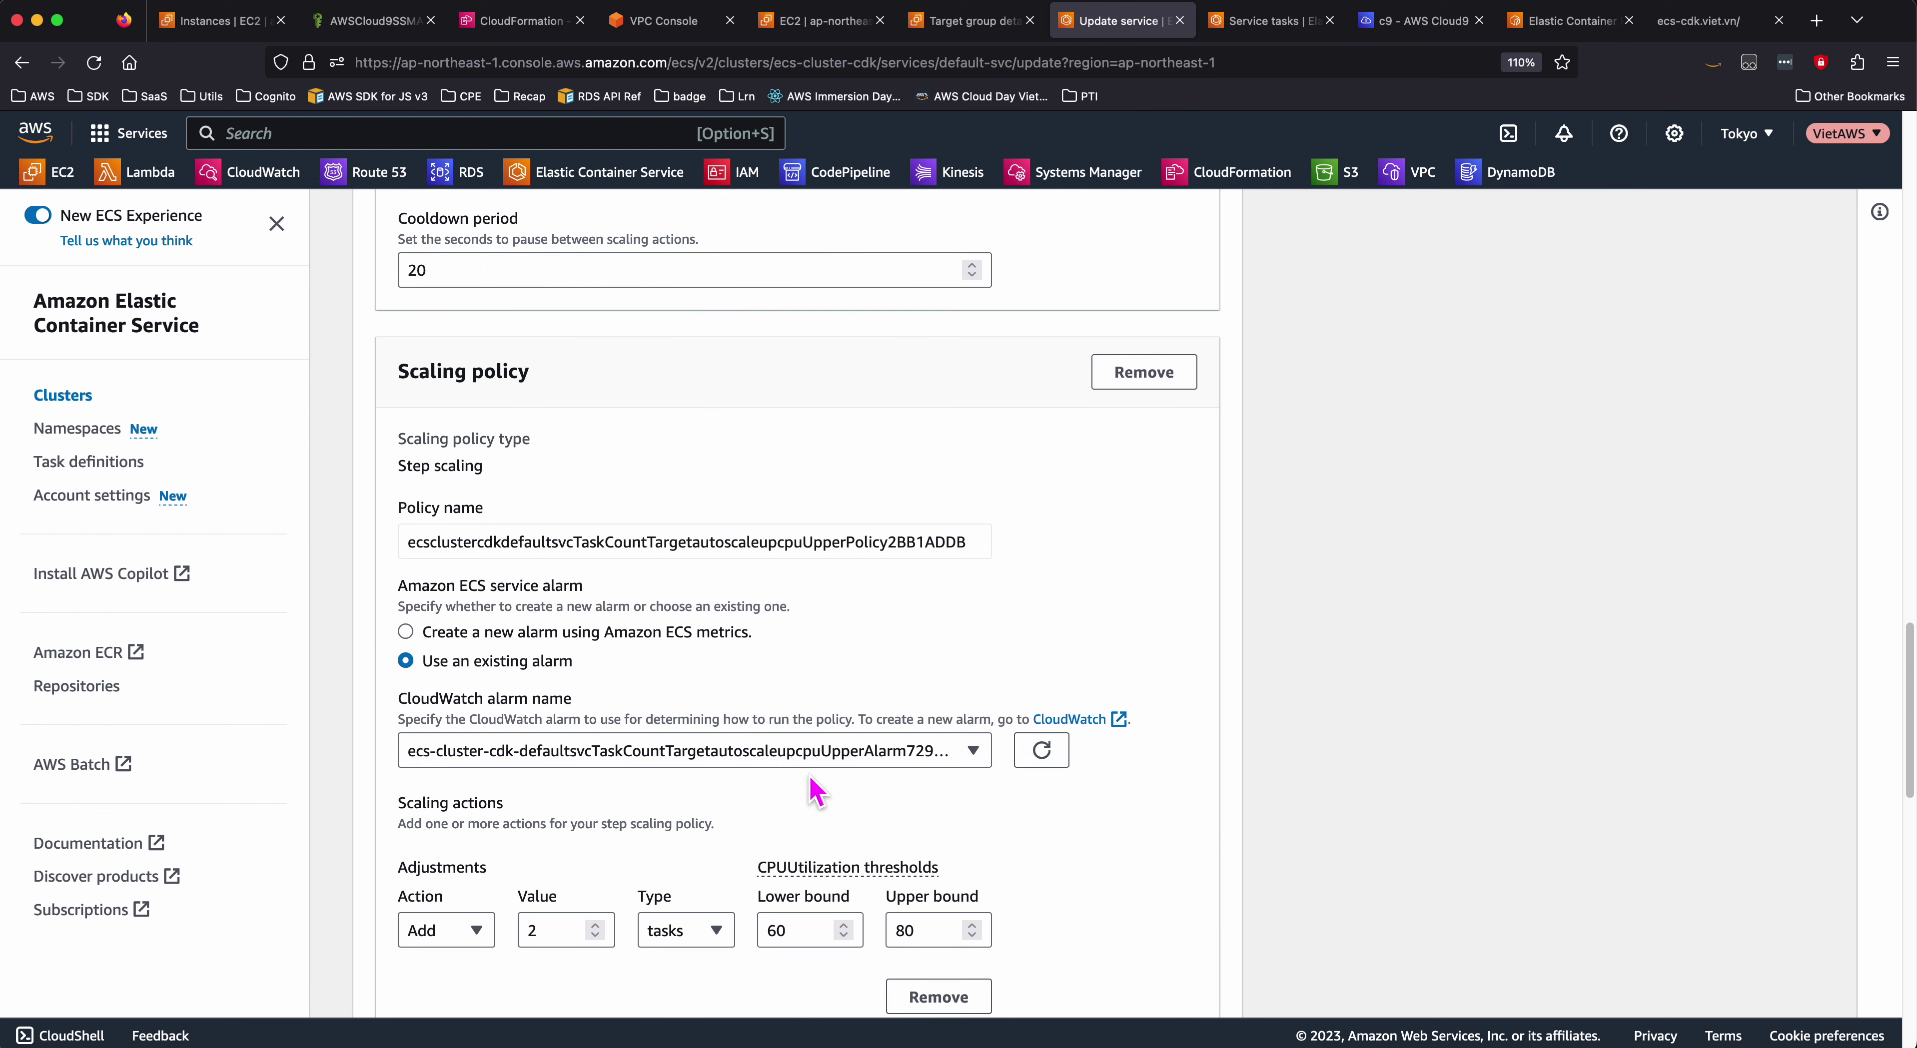
scroll(808, 786, "down", 3)
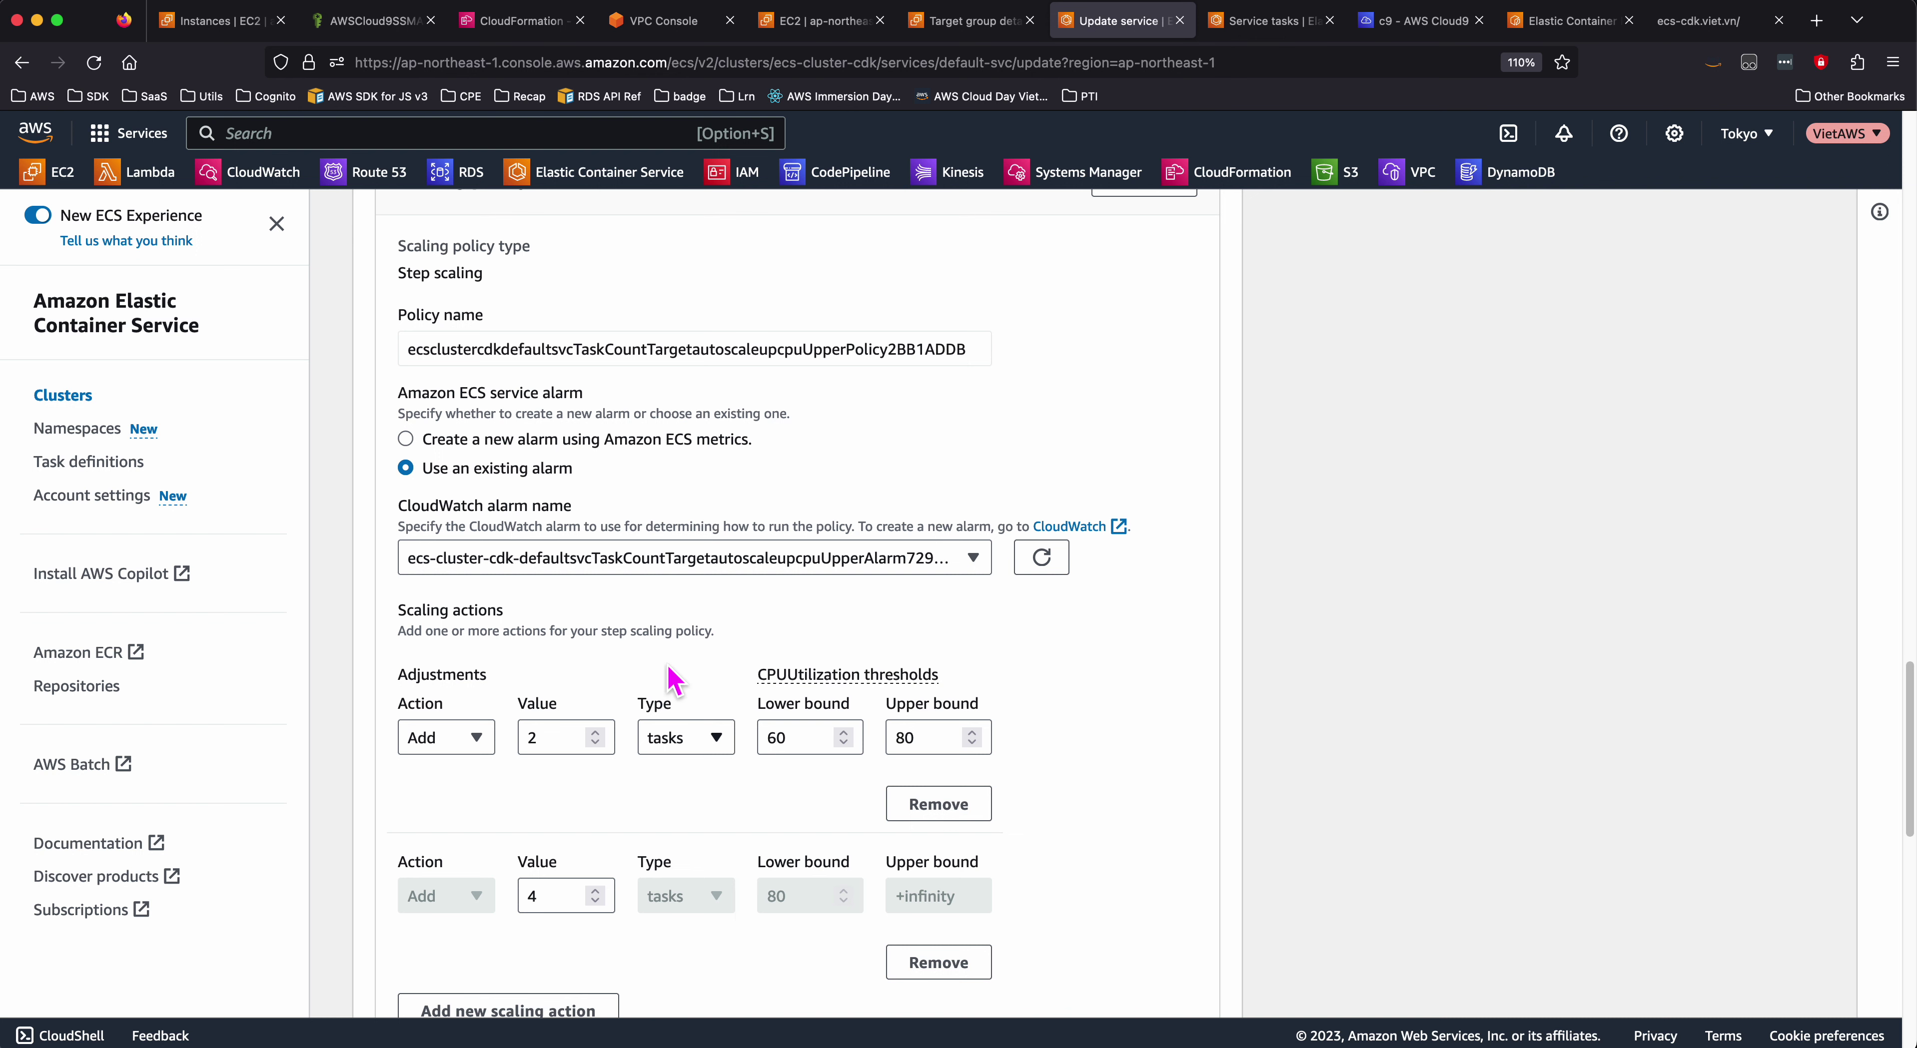
left_click_drag(600, 632, 695, 631)
scroll(684, 782, "down", 5)
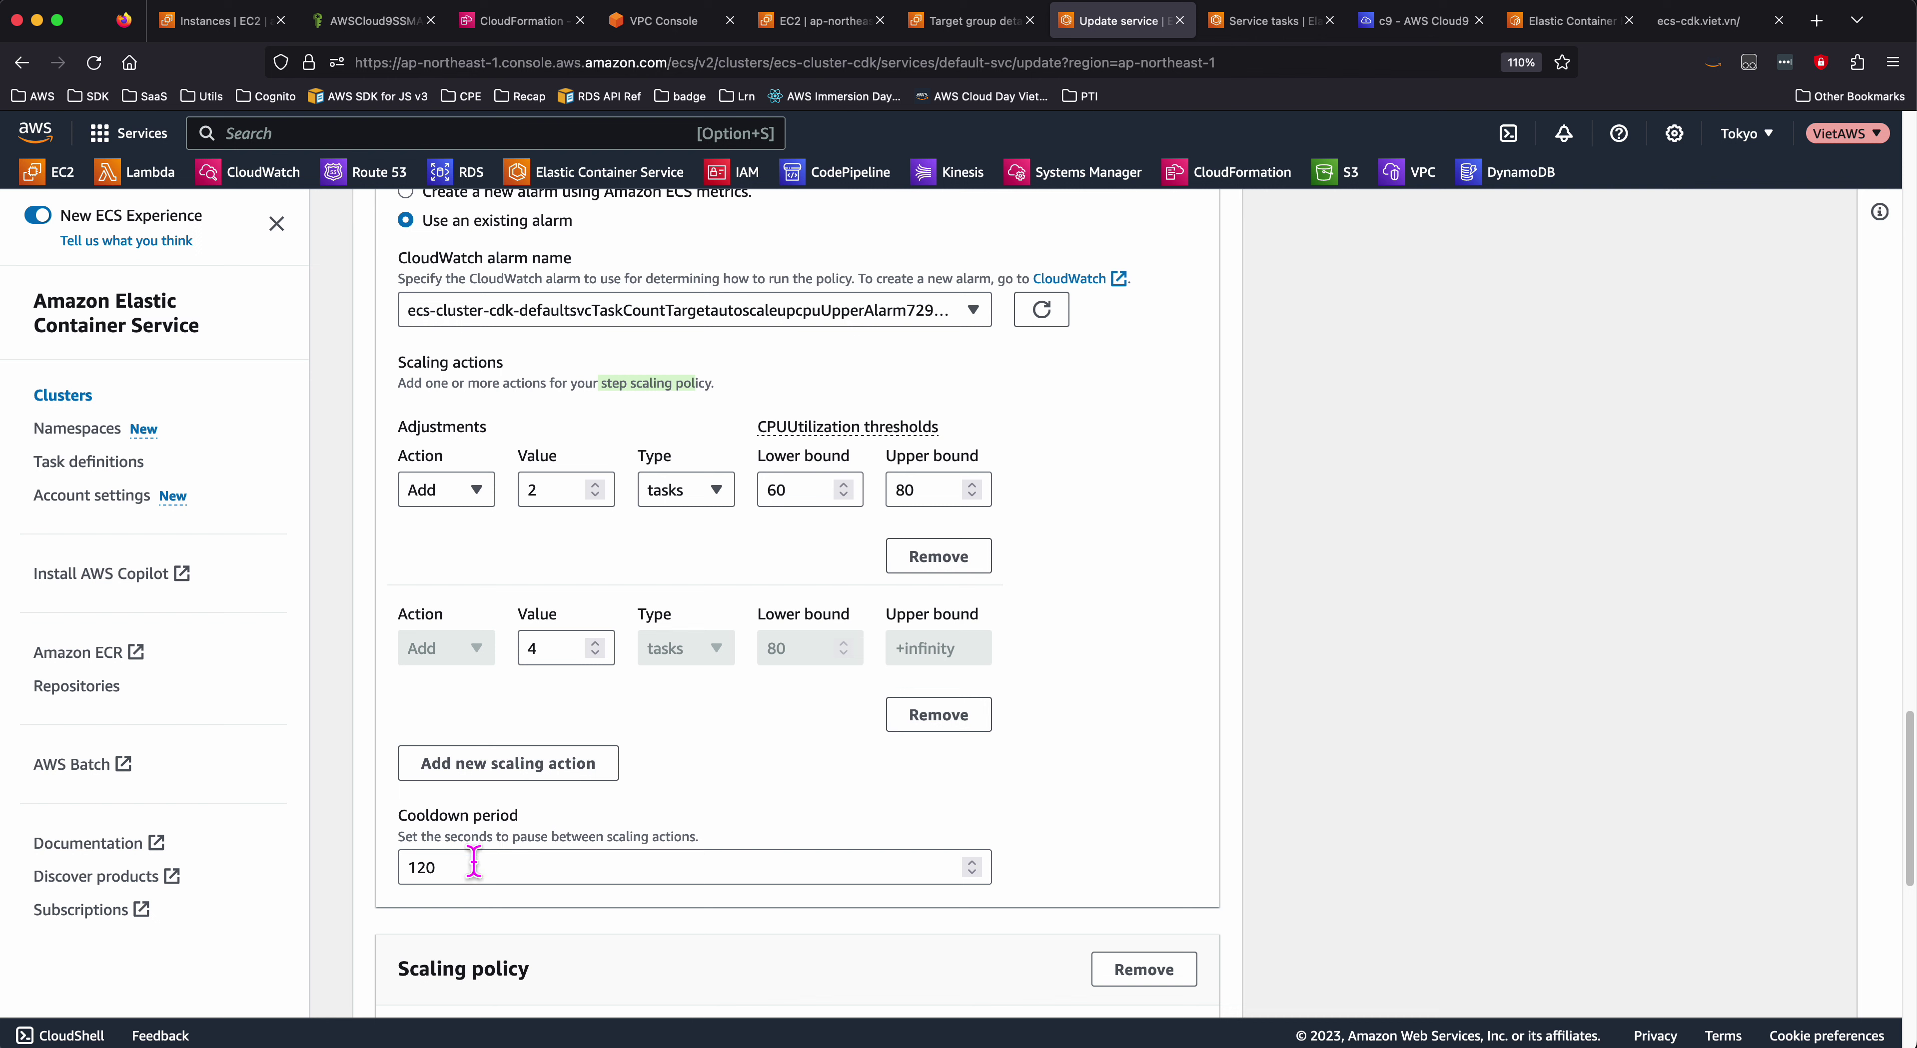
left_click(419, 867)
left_click(489, 839)
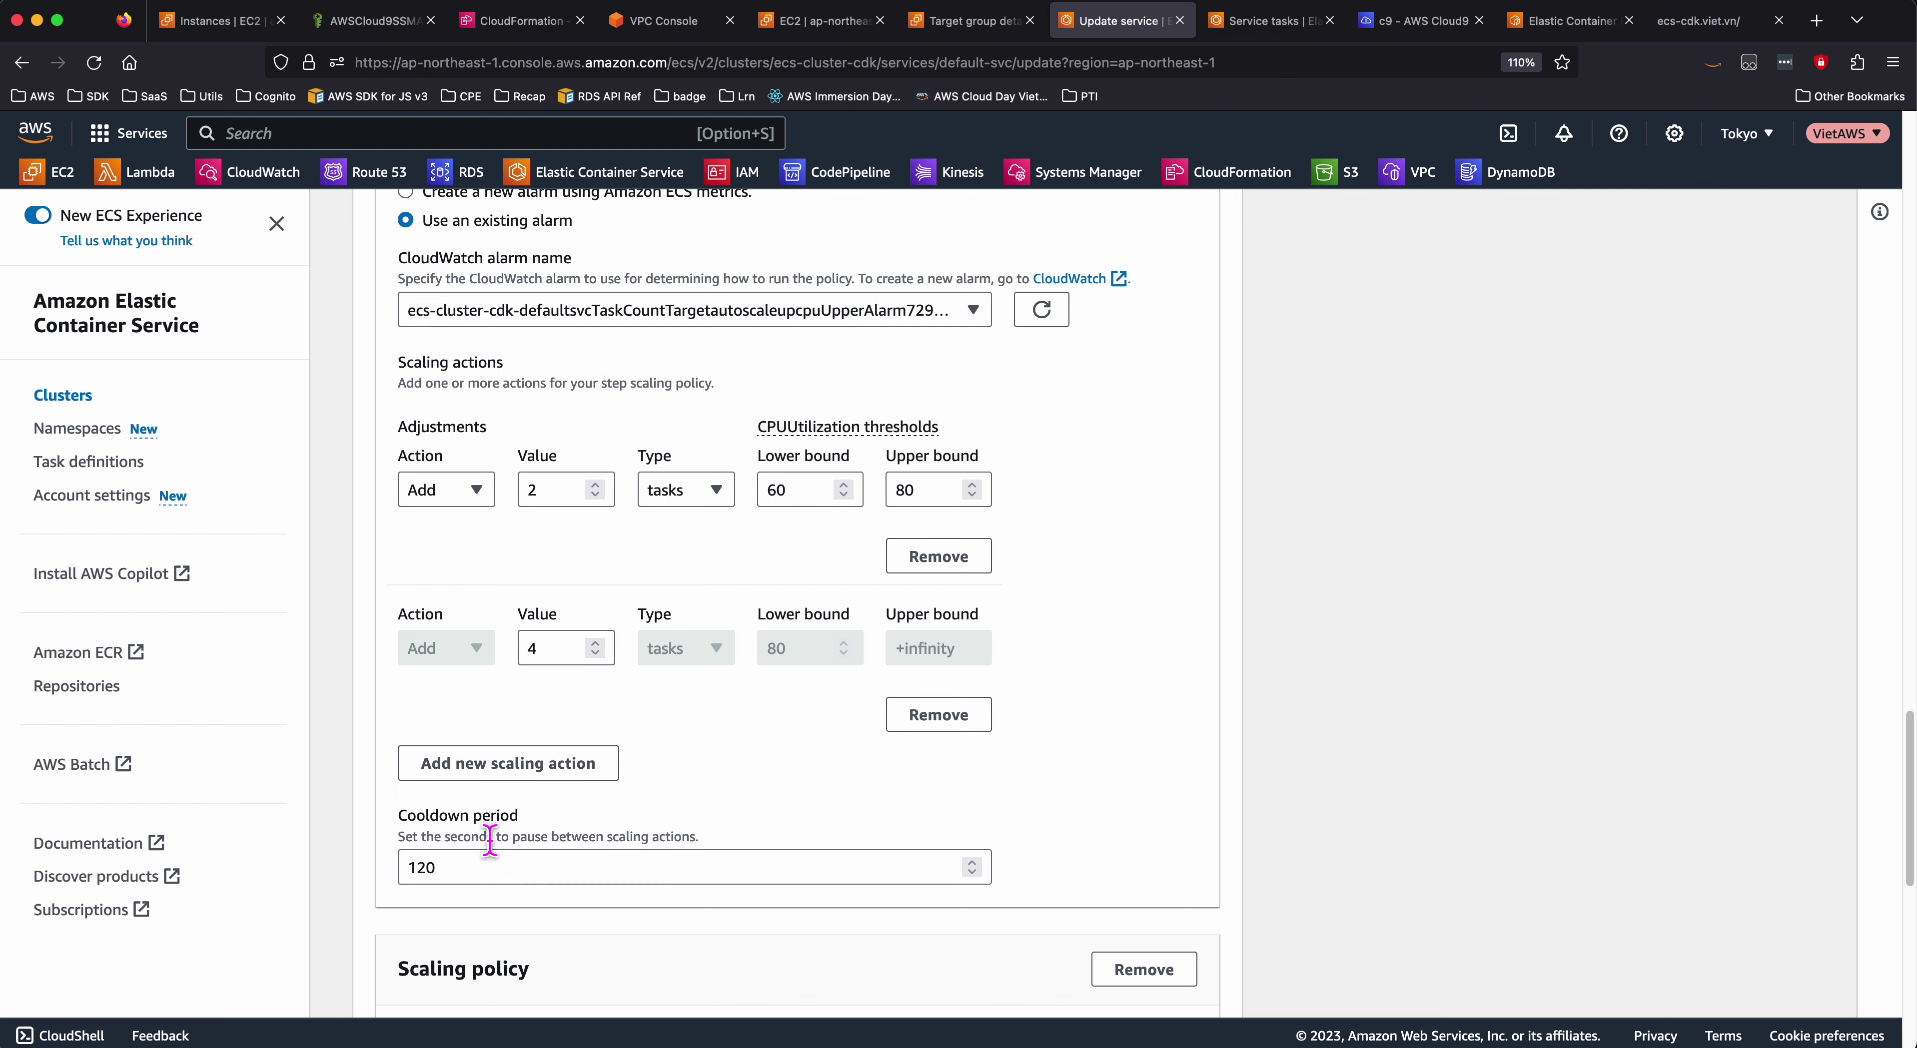
- Return to the CPU scale-down policy and check its cooldown period and removal actions
scroll(490, 841, "up", 6)
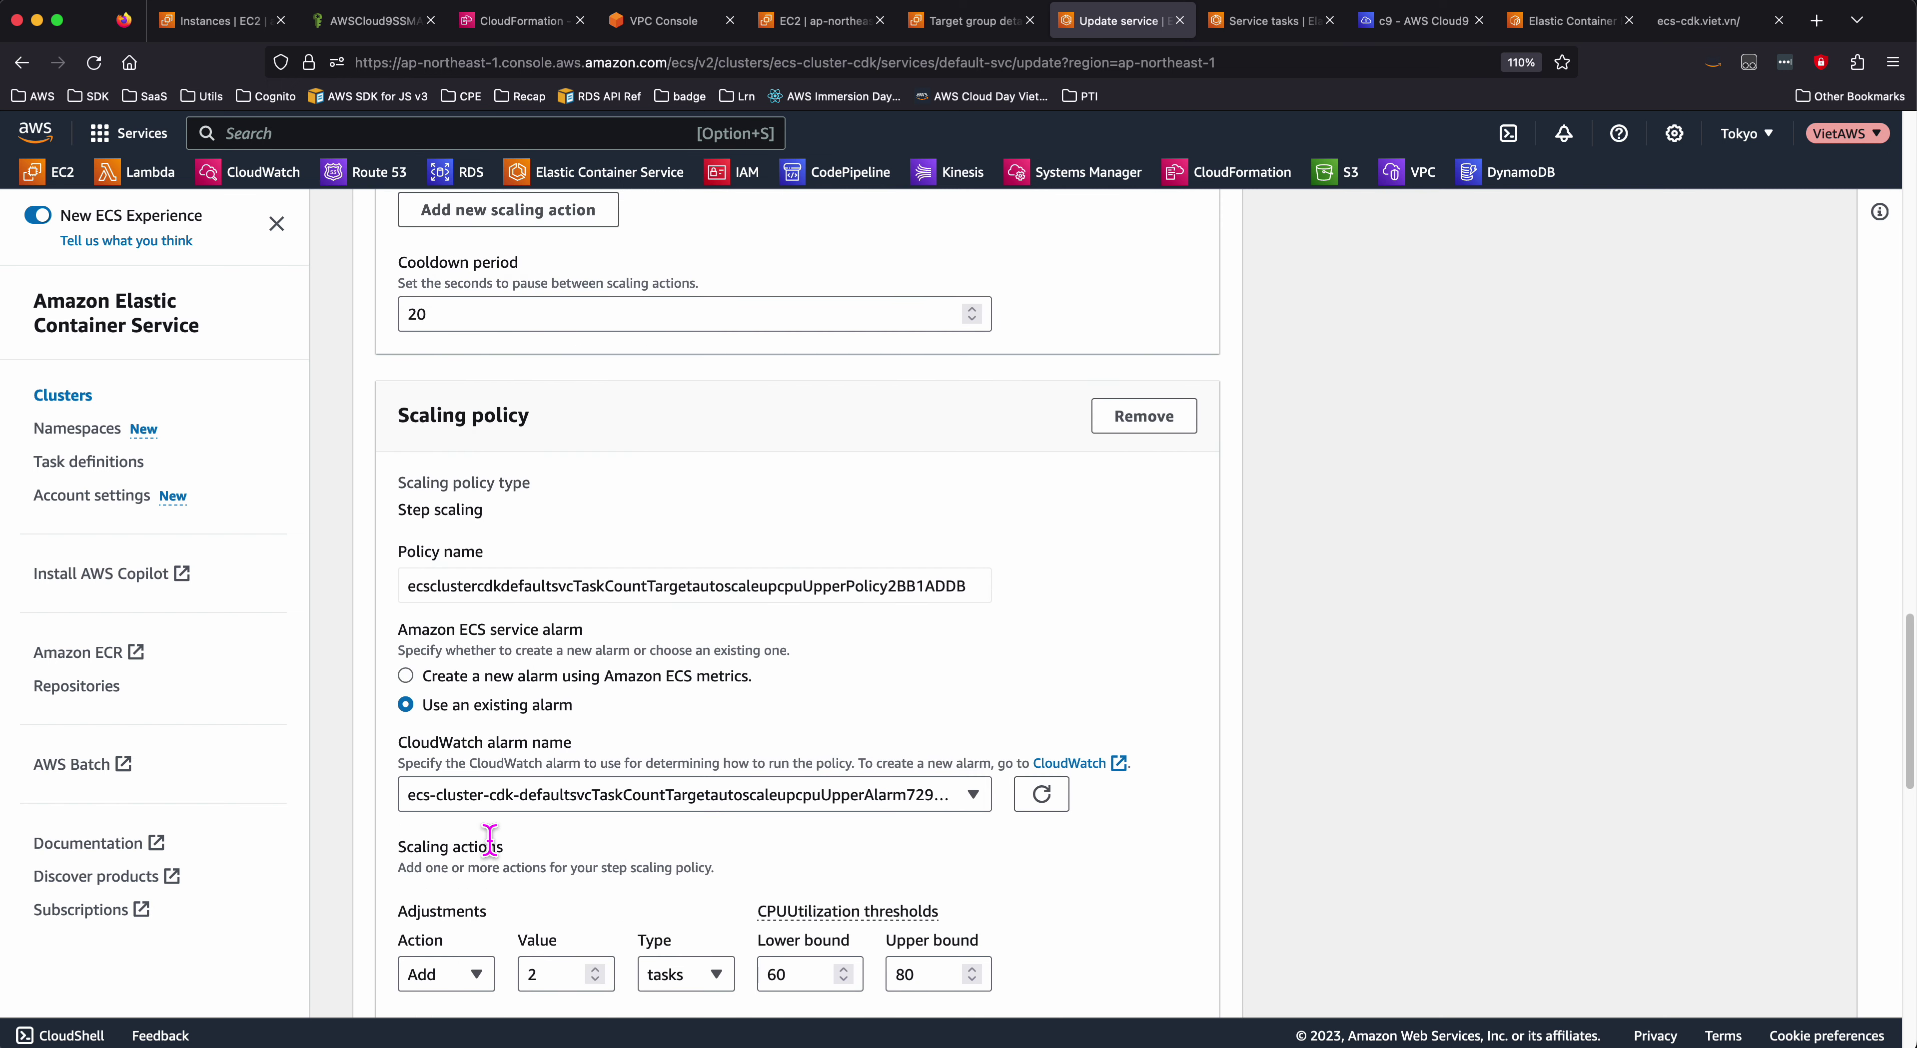
scroll(559, 542, "up", 4)
left_click(417, 533)
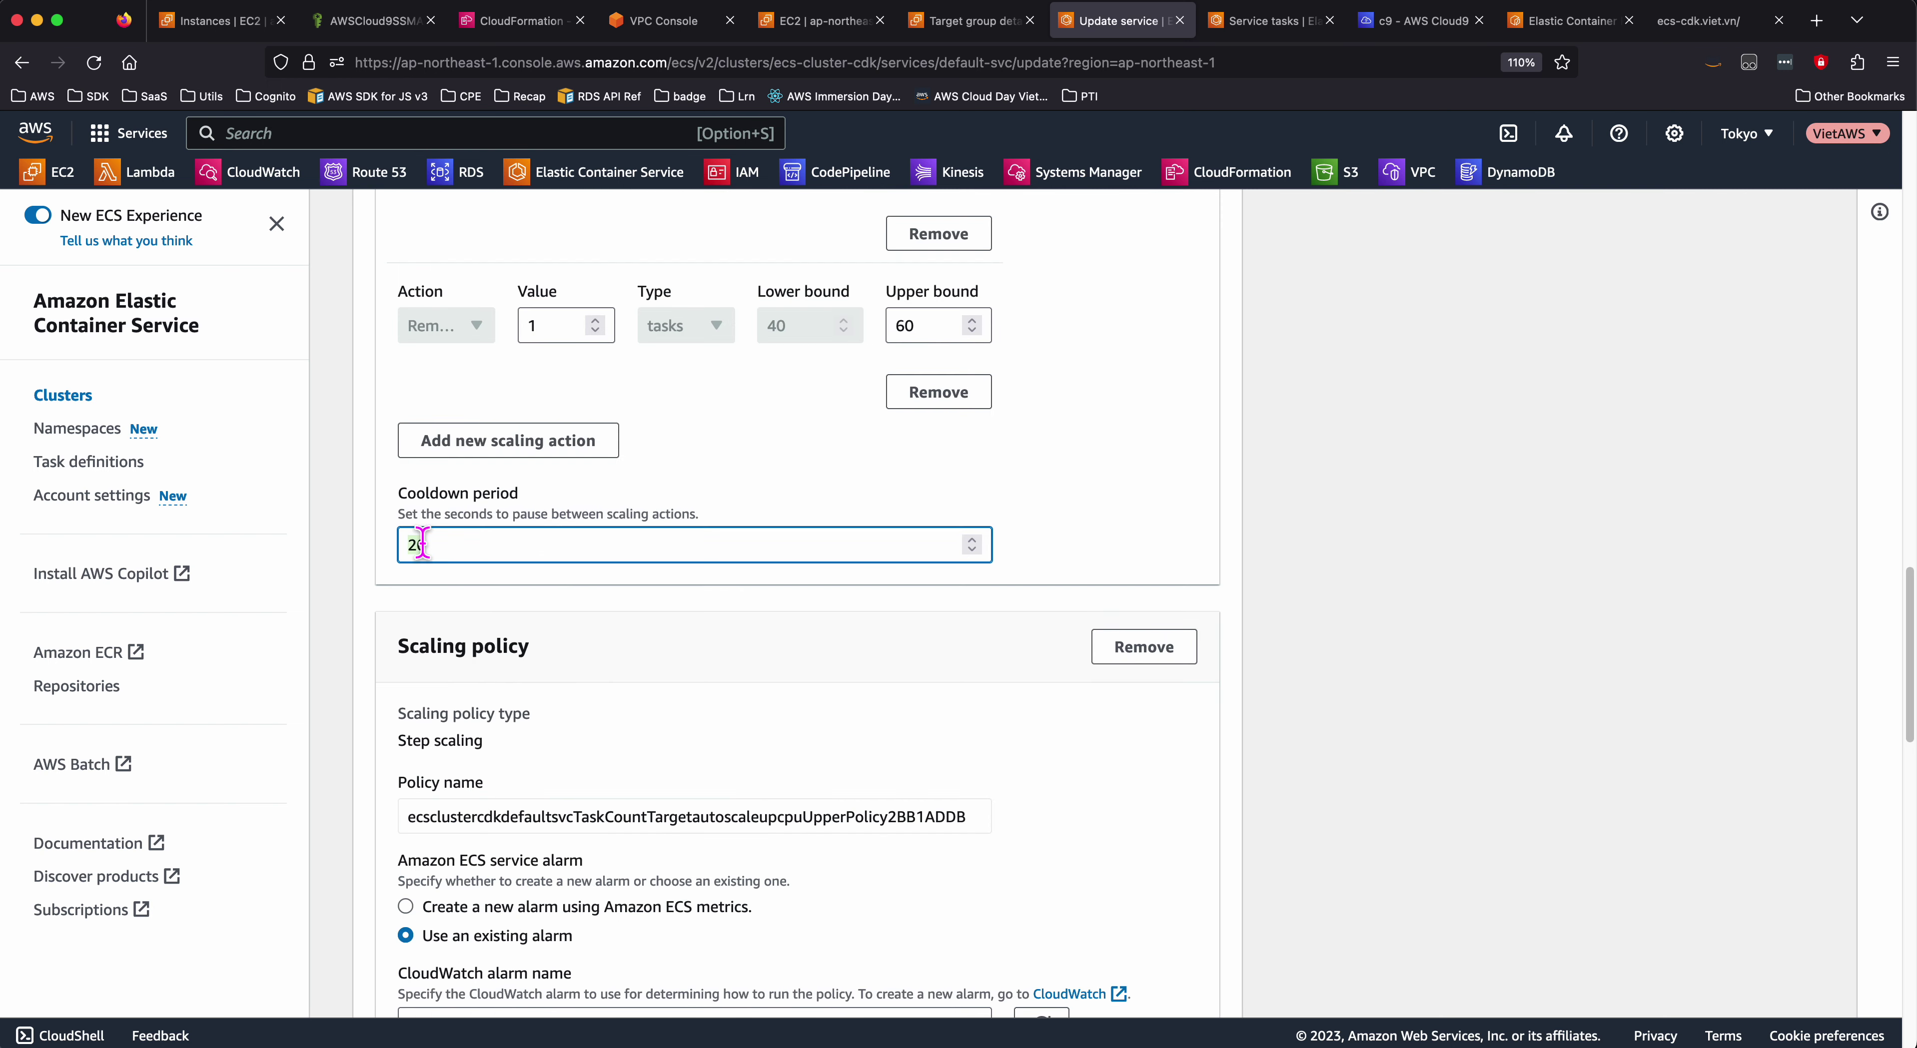
scroll(499, 588, "up", 2)
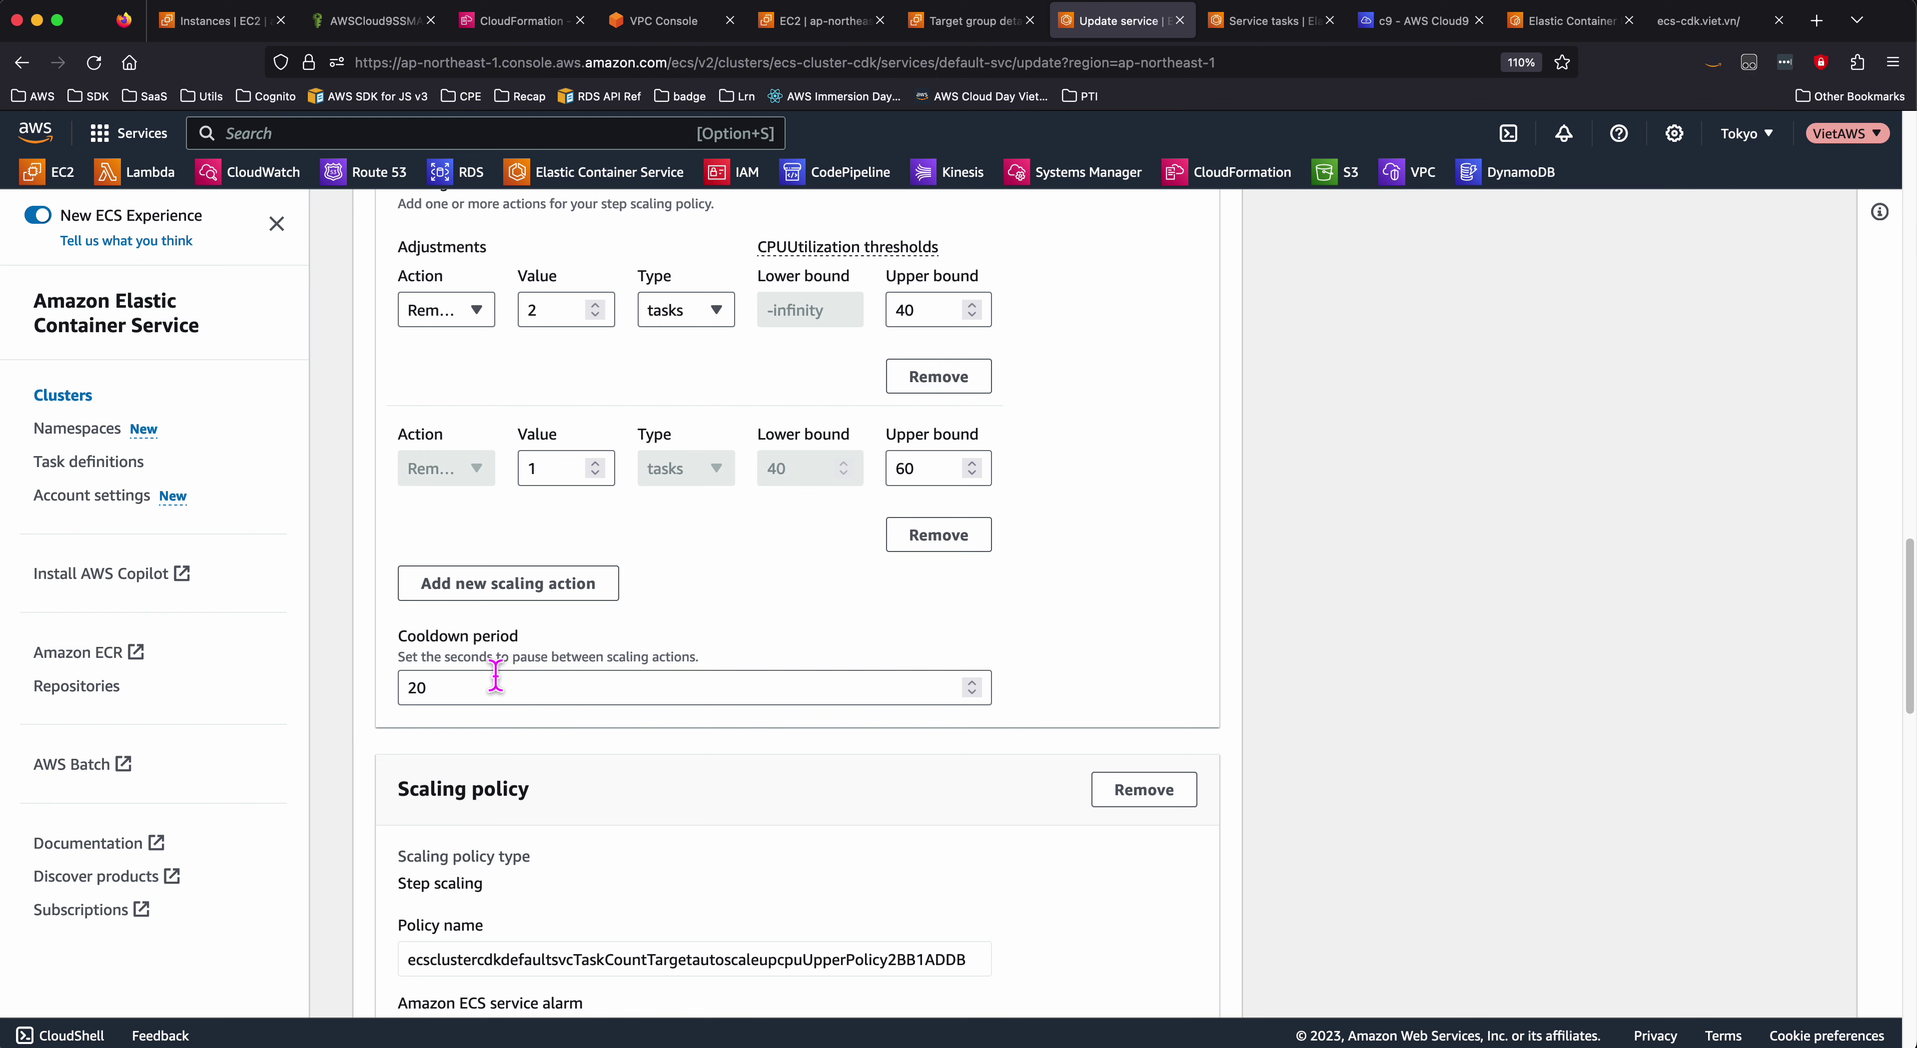
scroll(574, 596, "up", 3)
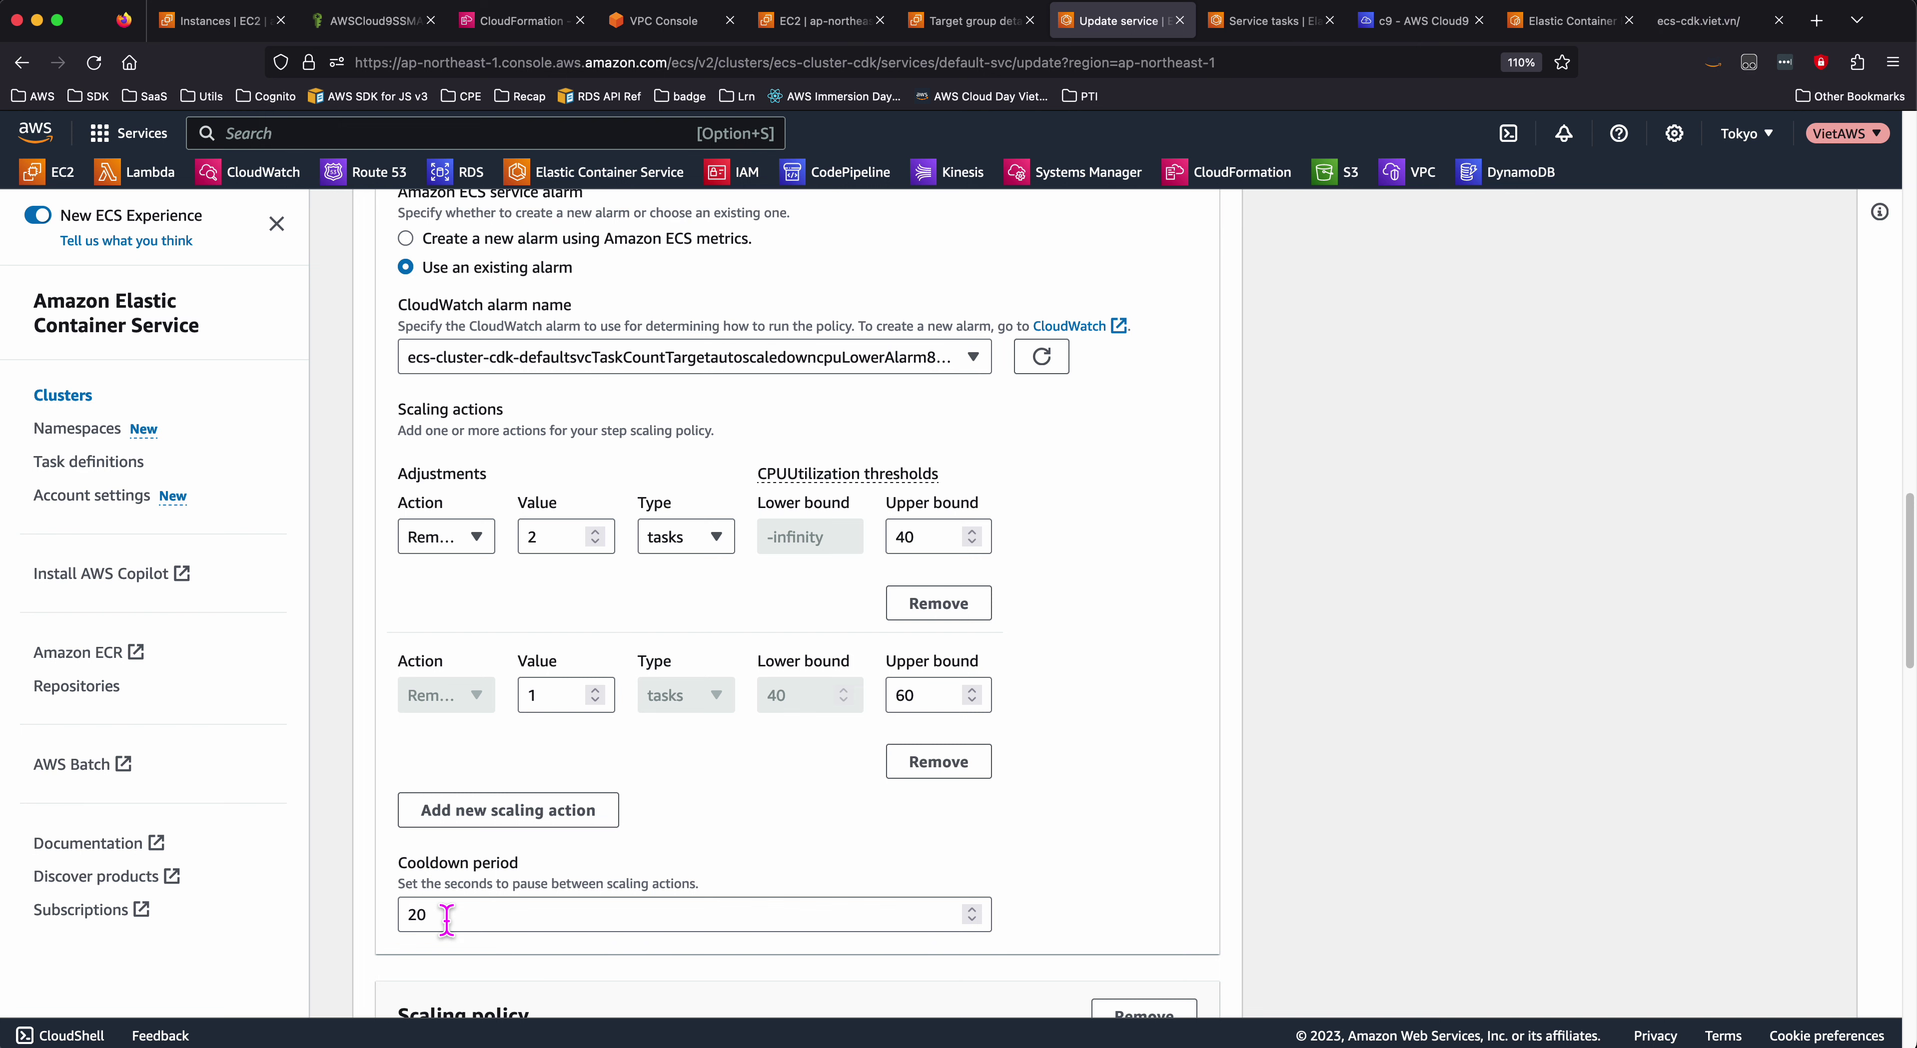
- Review the ALBRequestCountPerTarget tracking policy's target value and cooldown periods, and submit the service update
scroll(446, 922, "down", 10)
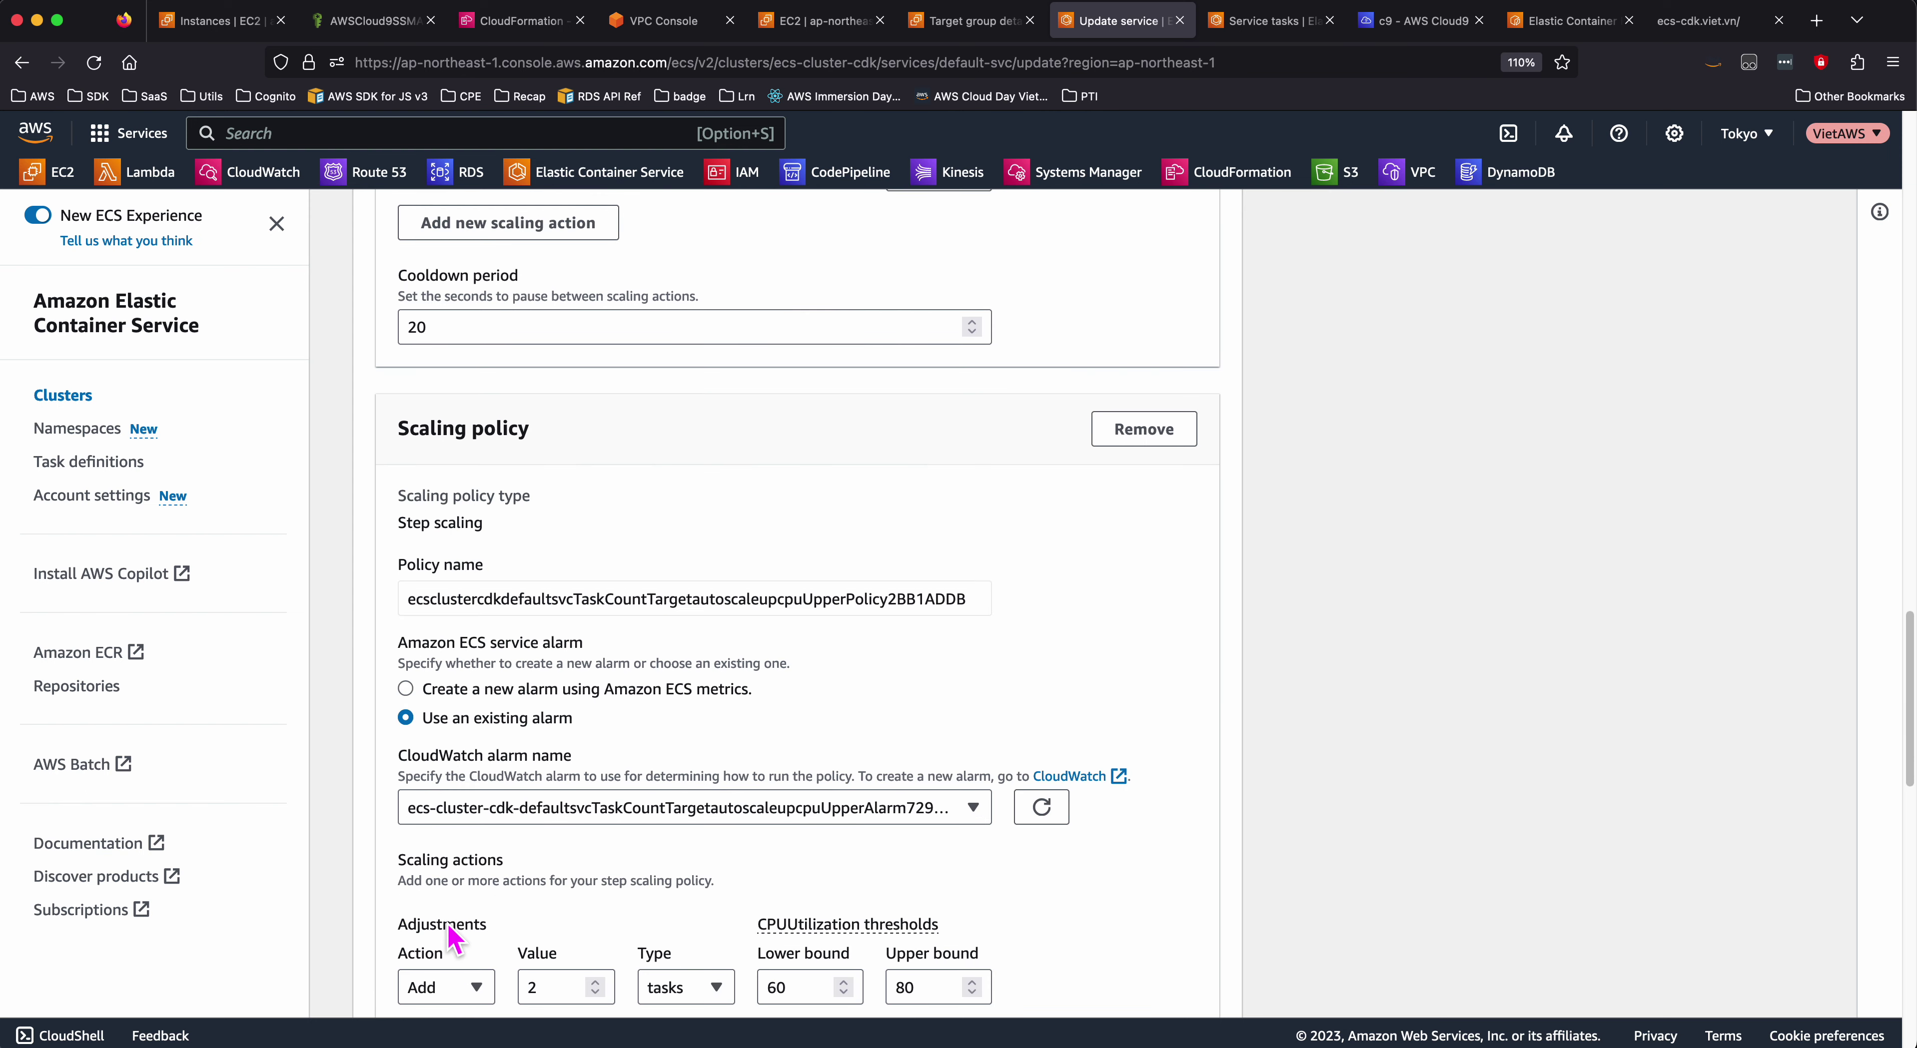
scroll(450, 938, "down", 4)
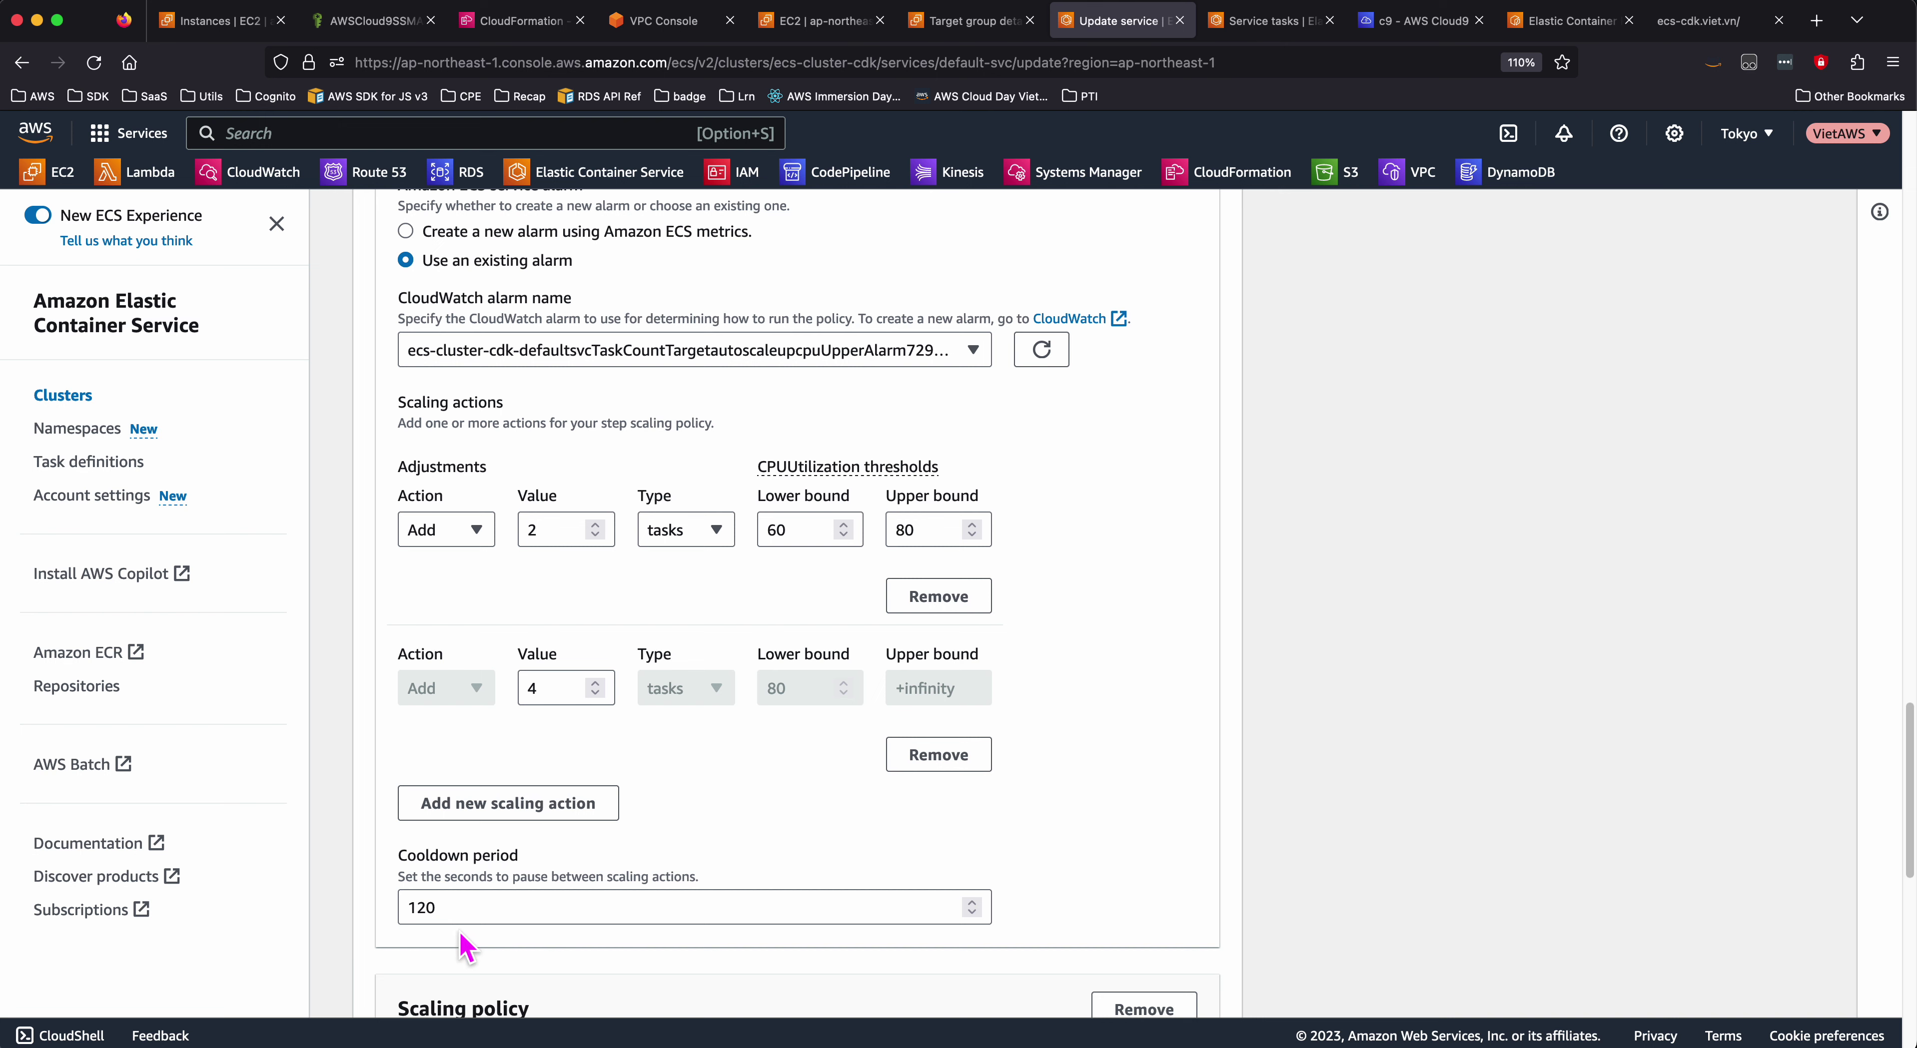
scroll(465, 945, "down", 5)
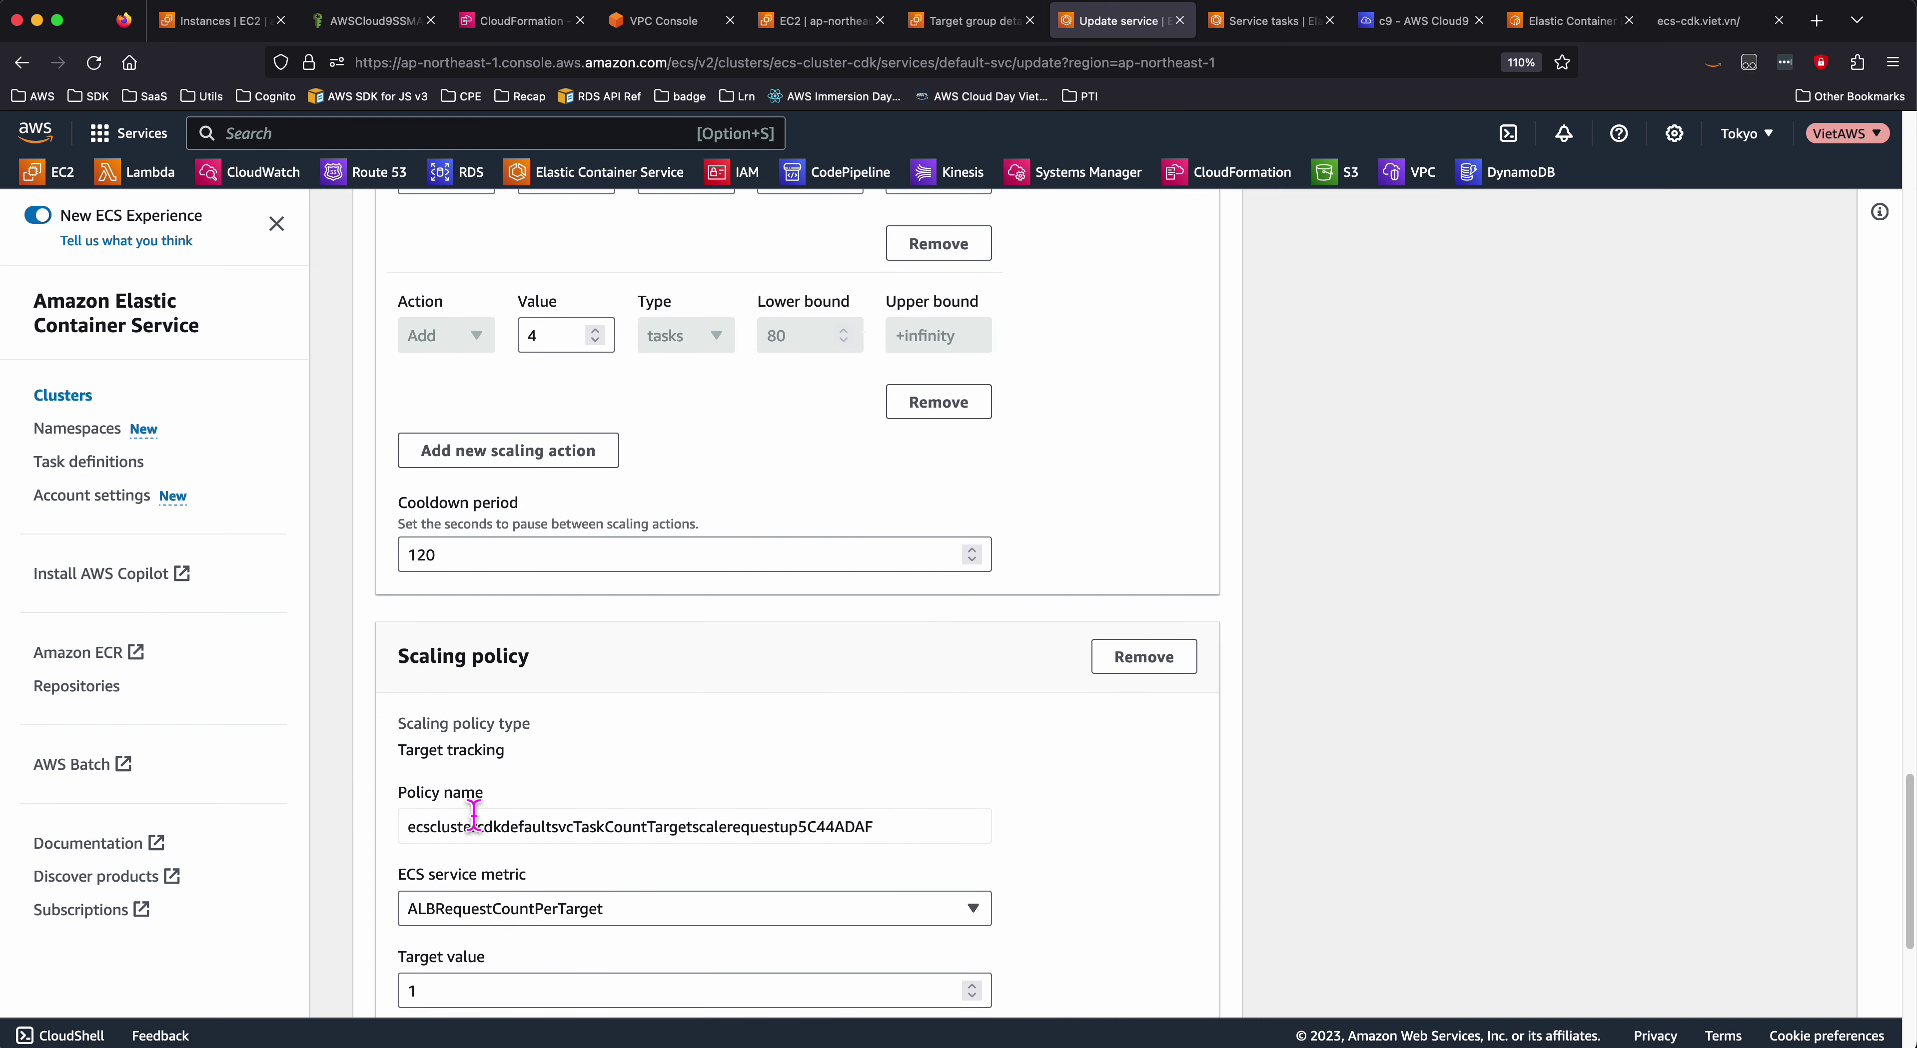
scroll(478, 811, "down", 4)
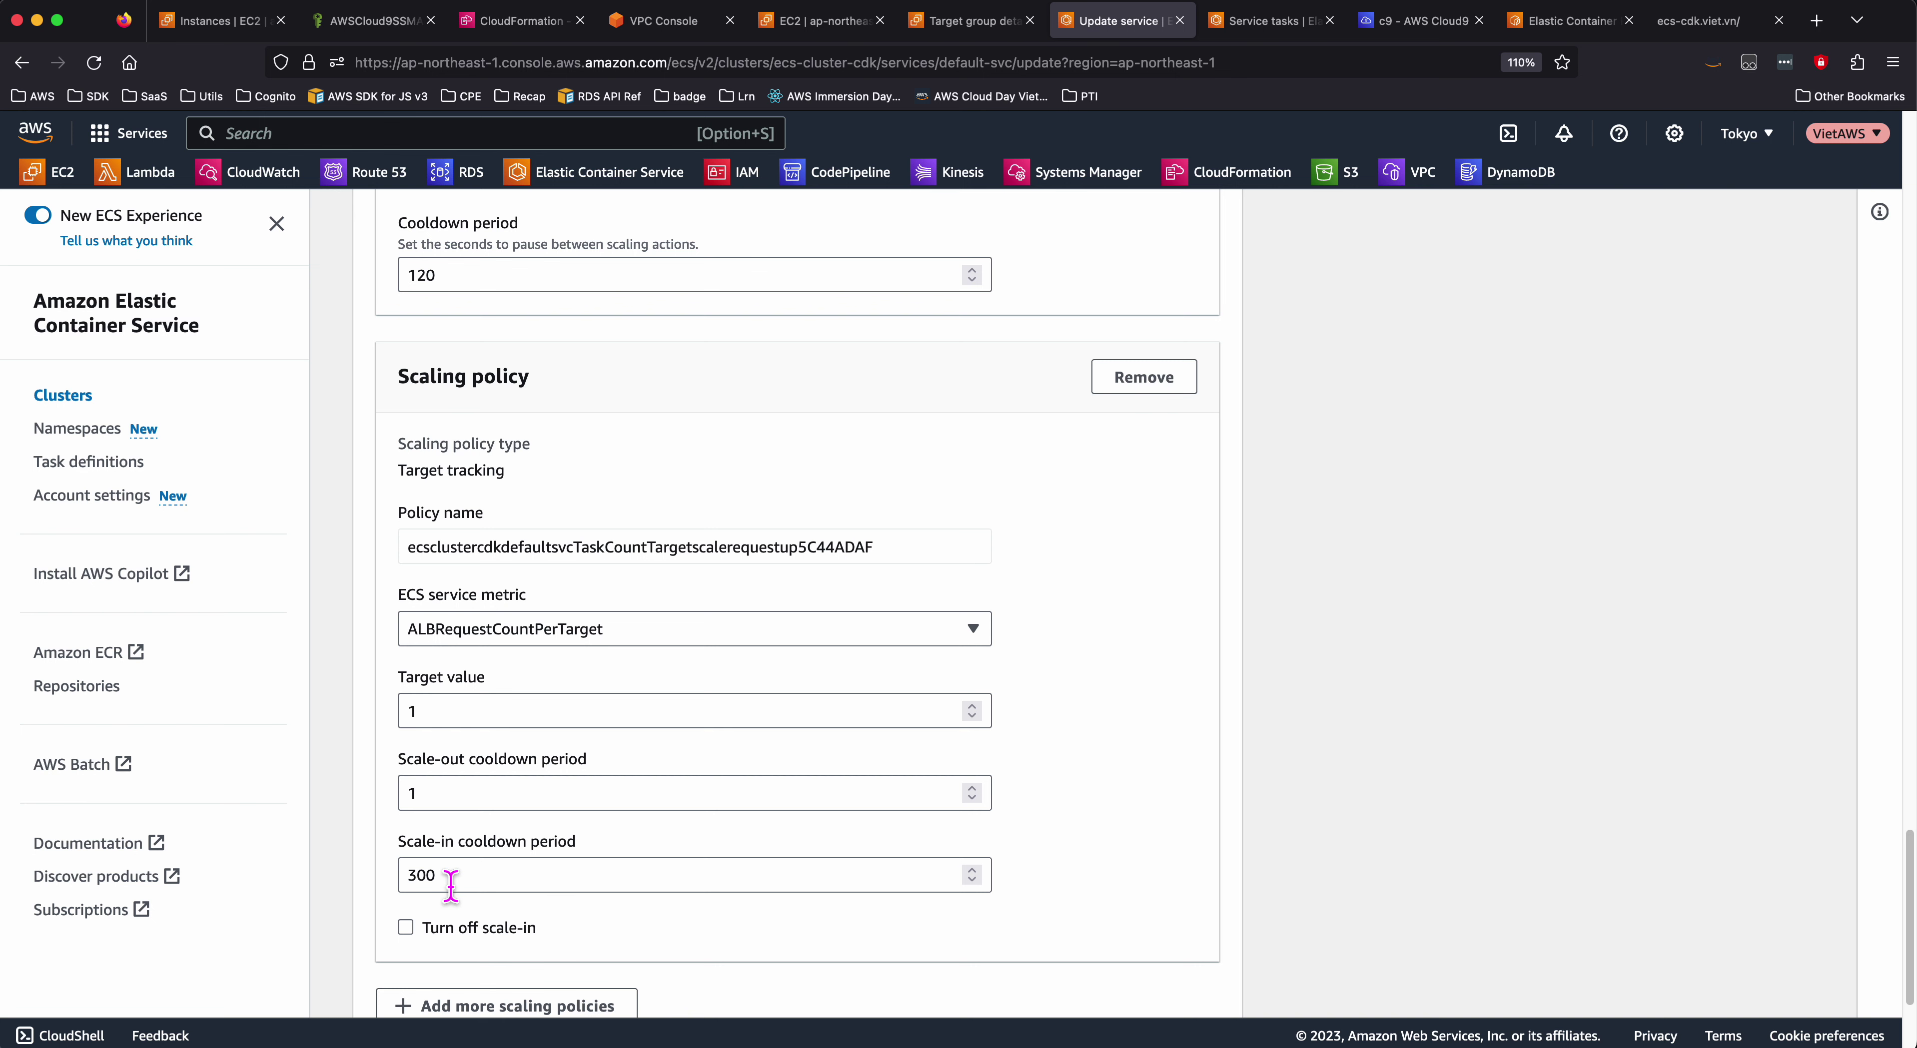
scroll(767, 886, "down", 1)
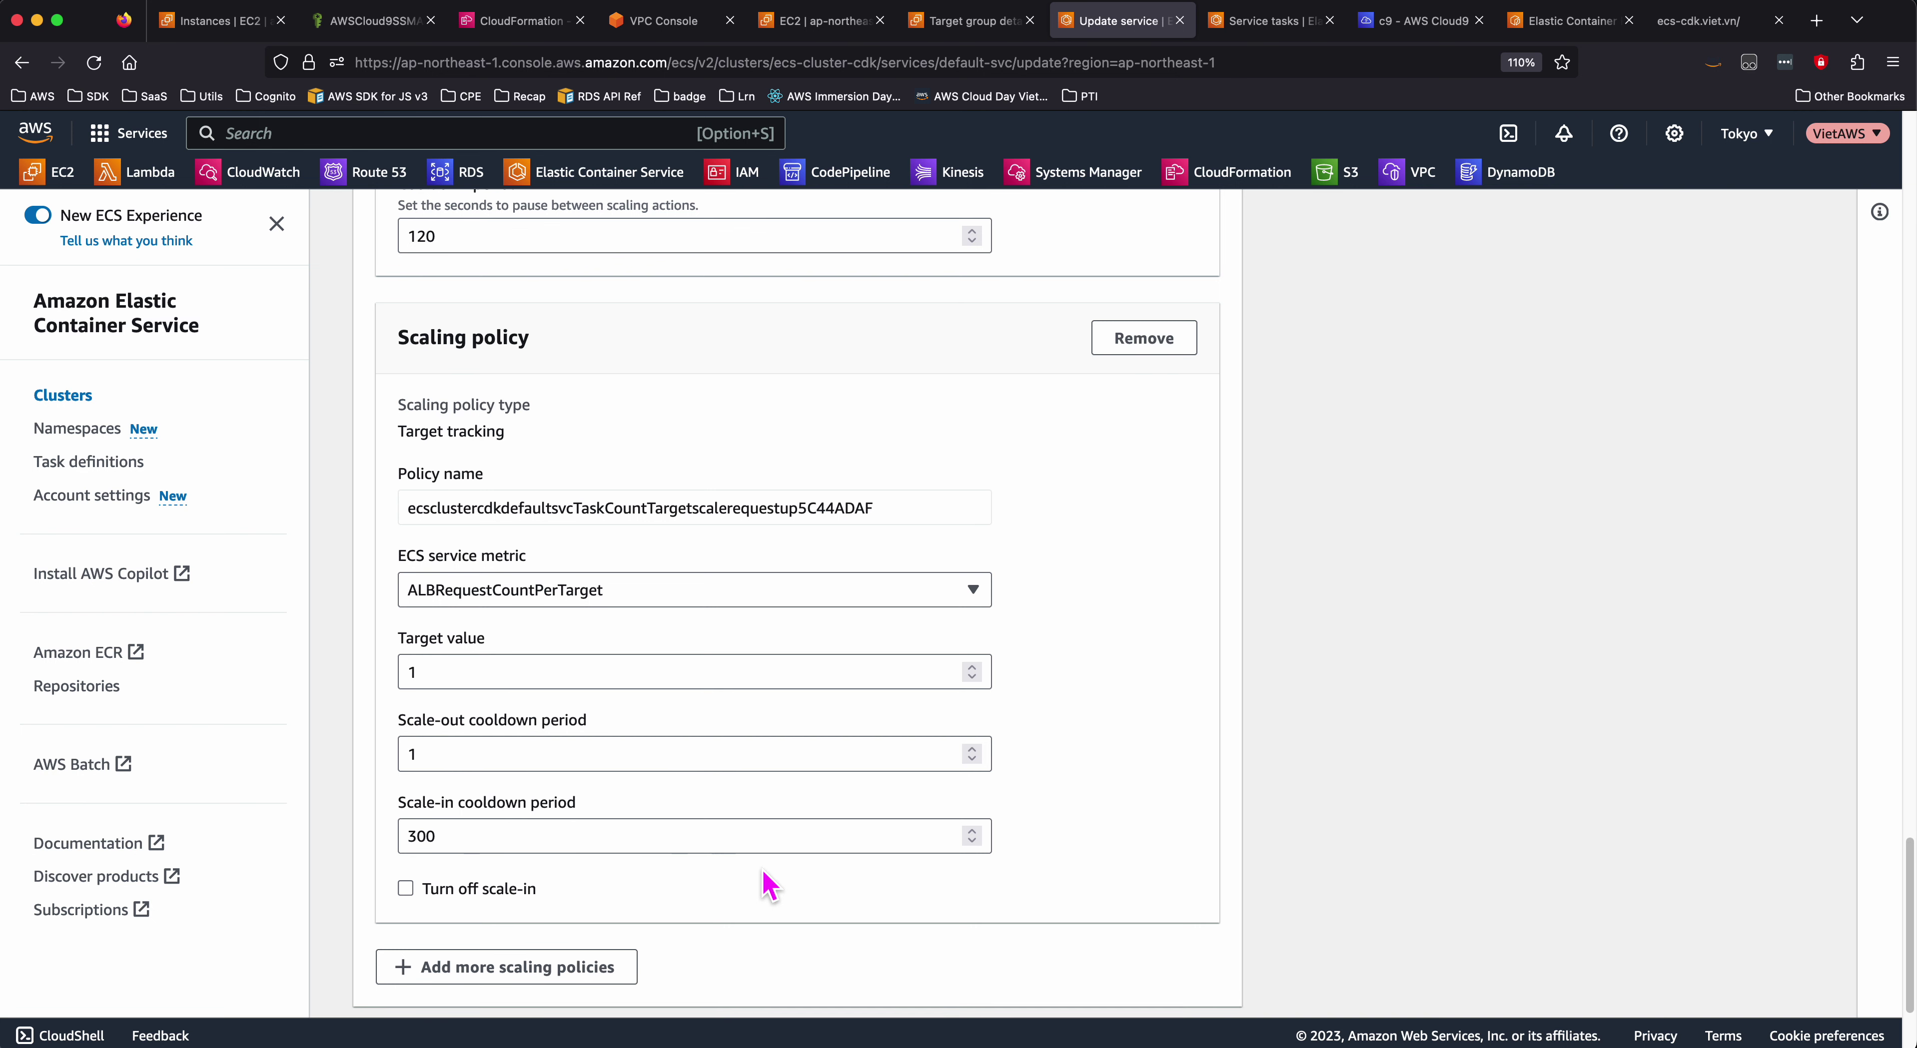
scroll(647, 945, "down", 5)
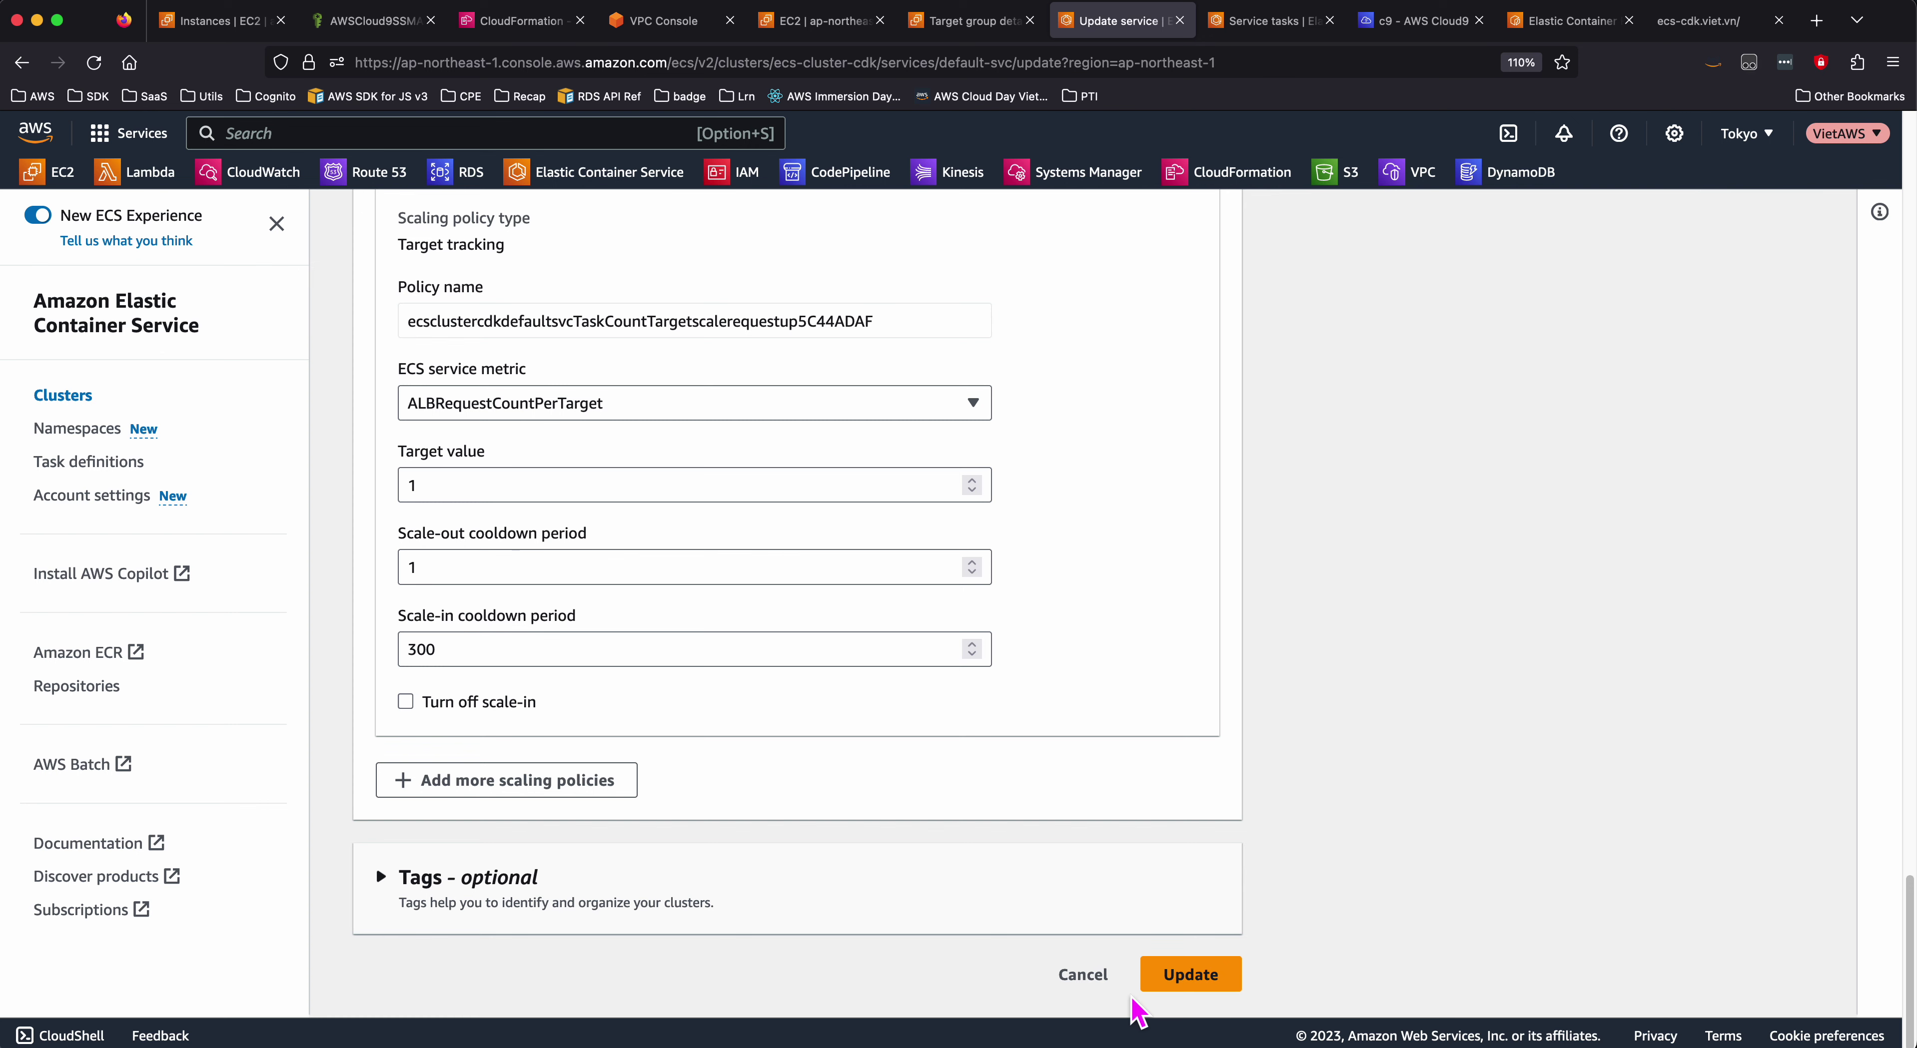
left_click(1145, 987)
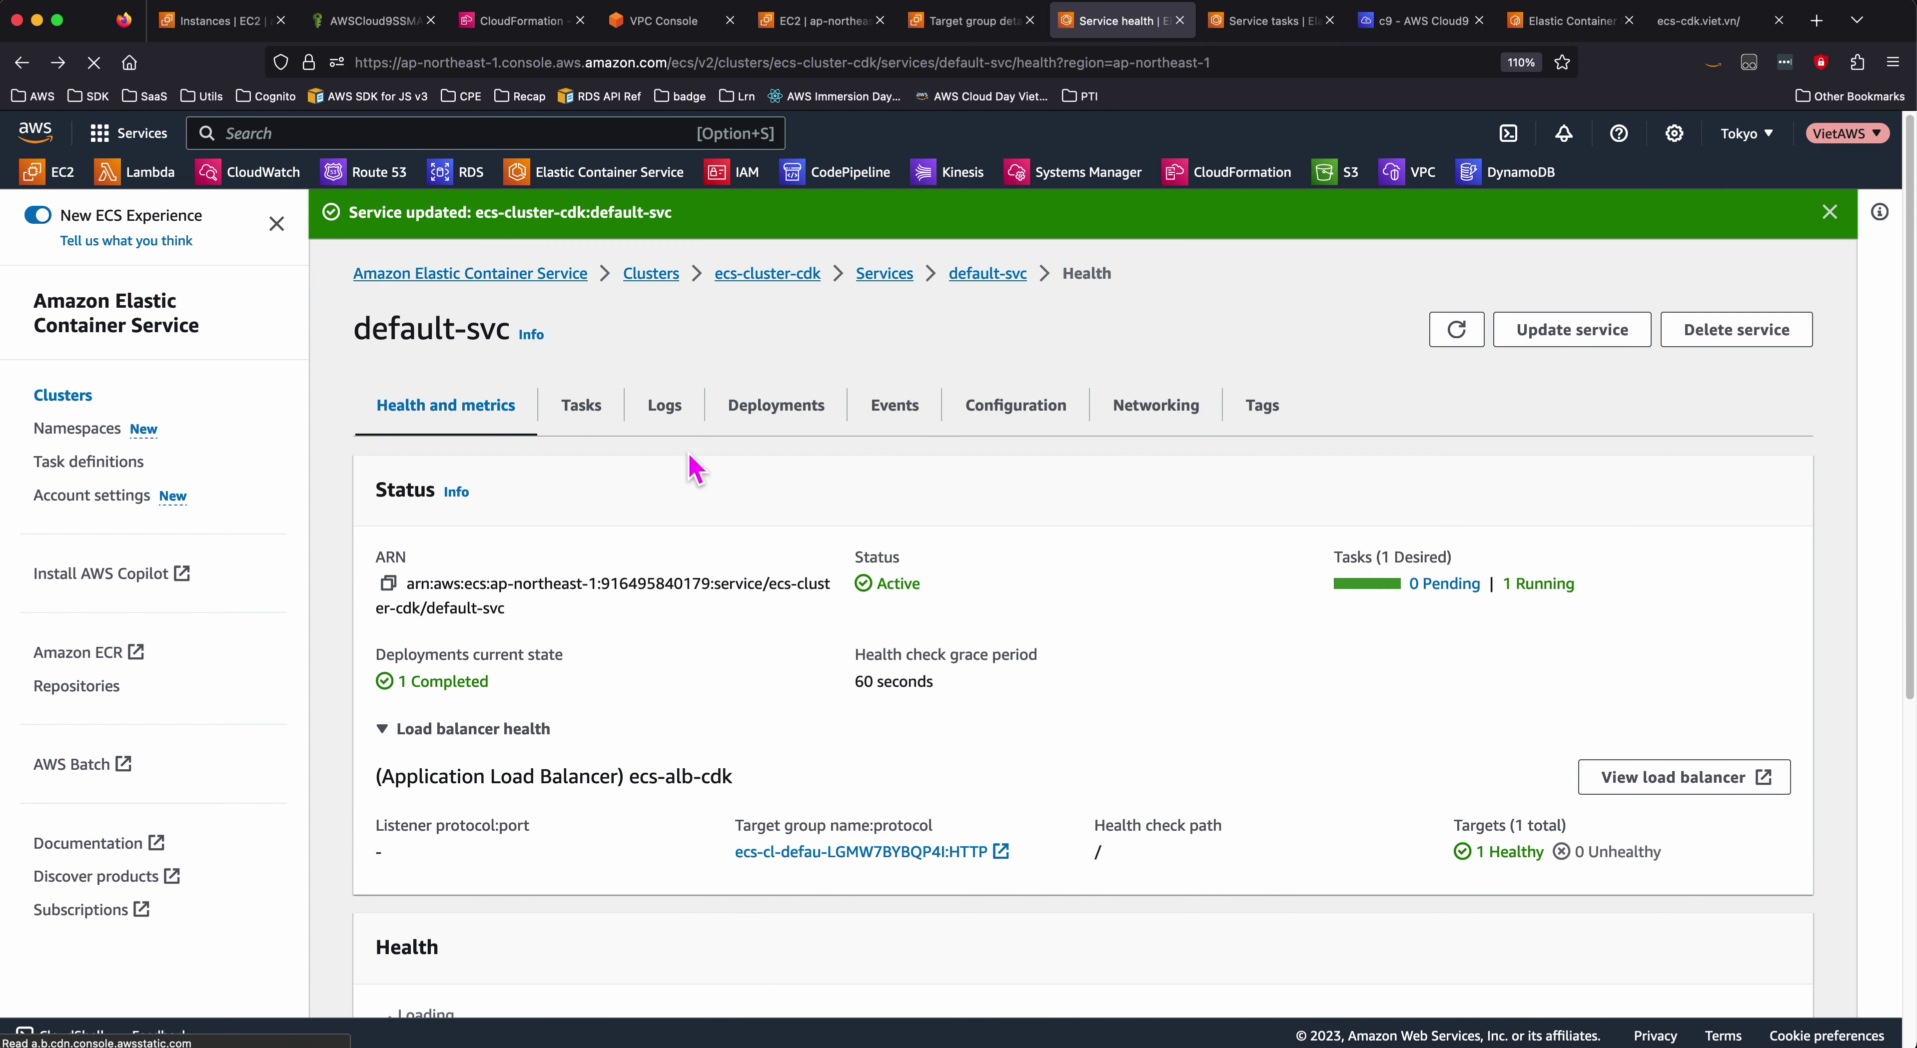
- Check the running tasks of default-svc and the service list of ecs-cluster-cdk
left_click(582, 405)
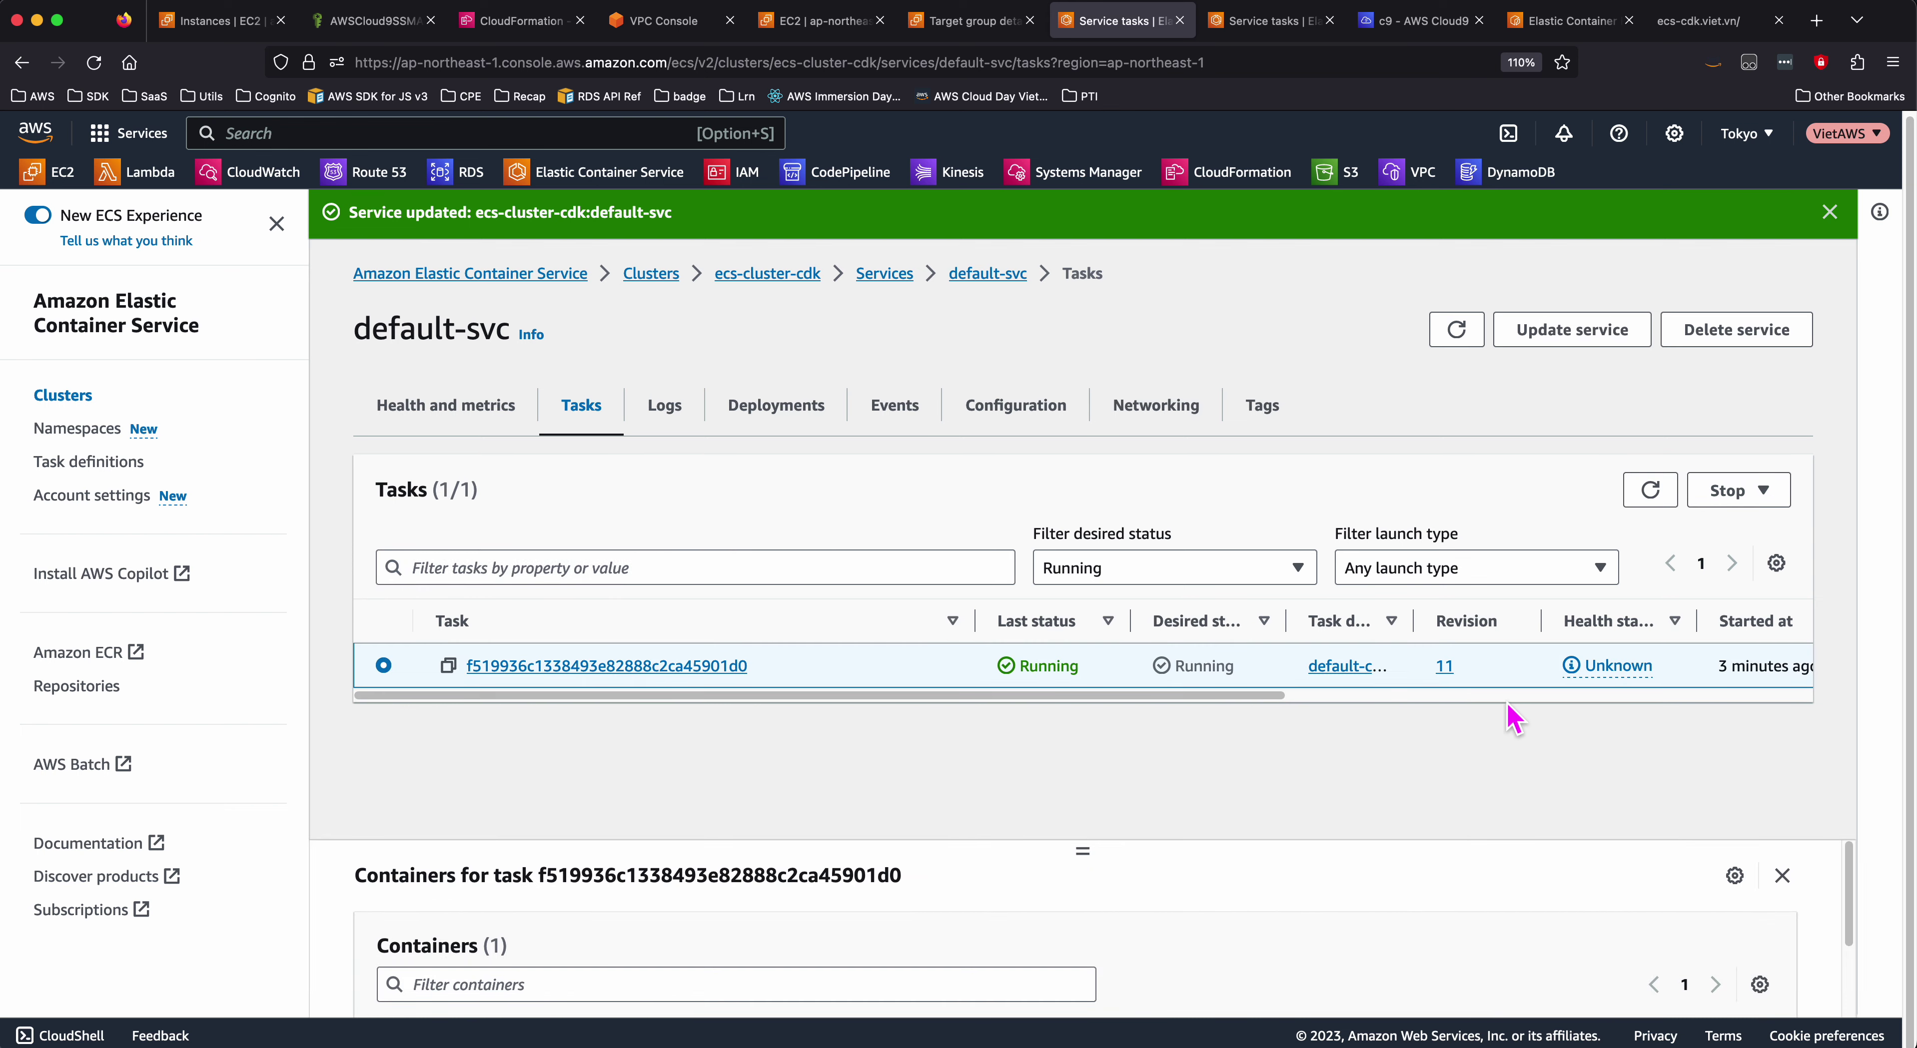
left_click(999, 275)
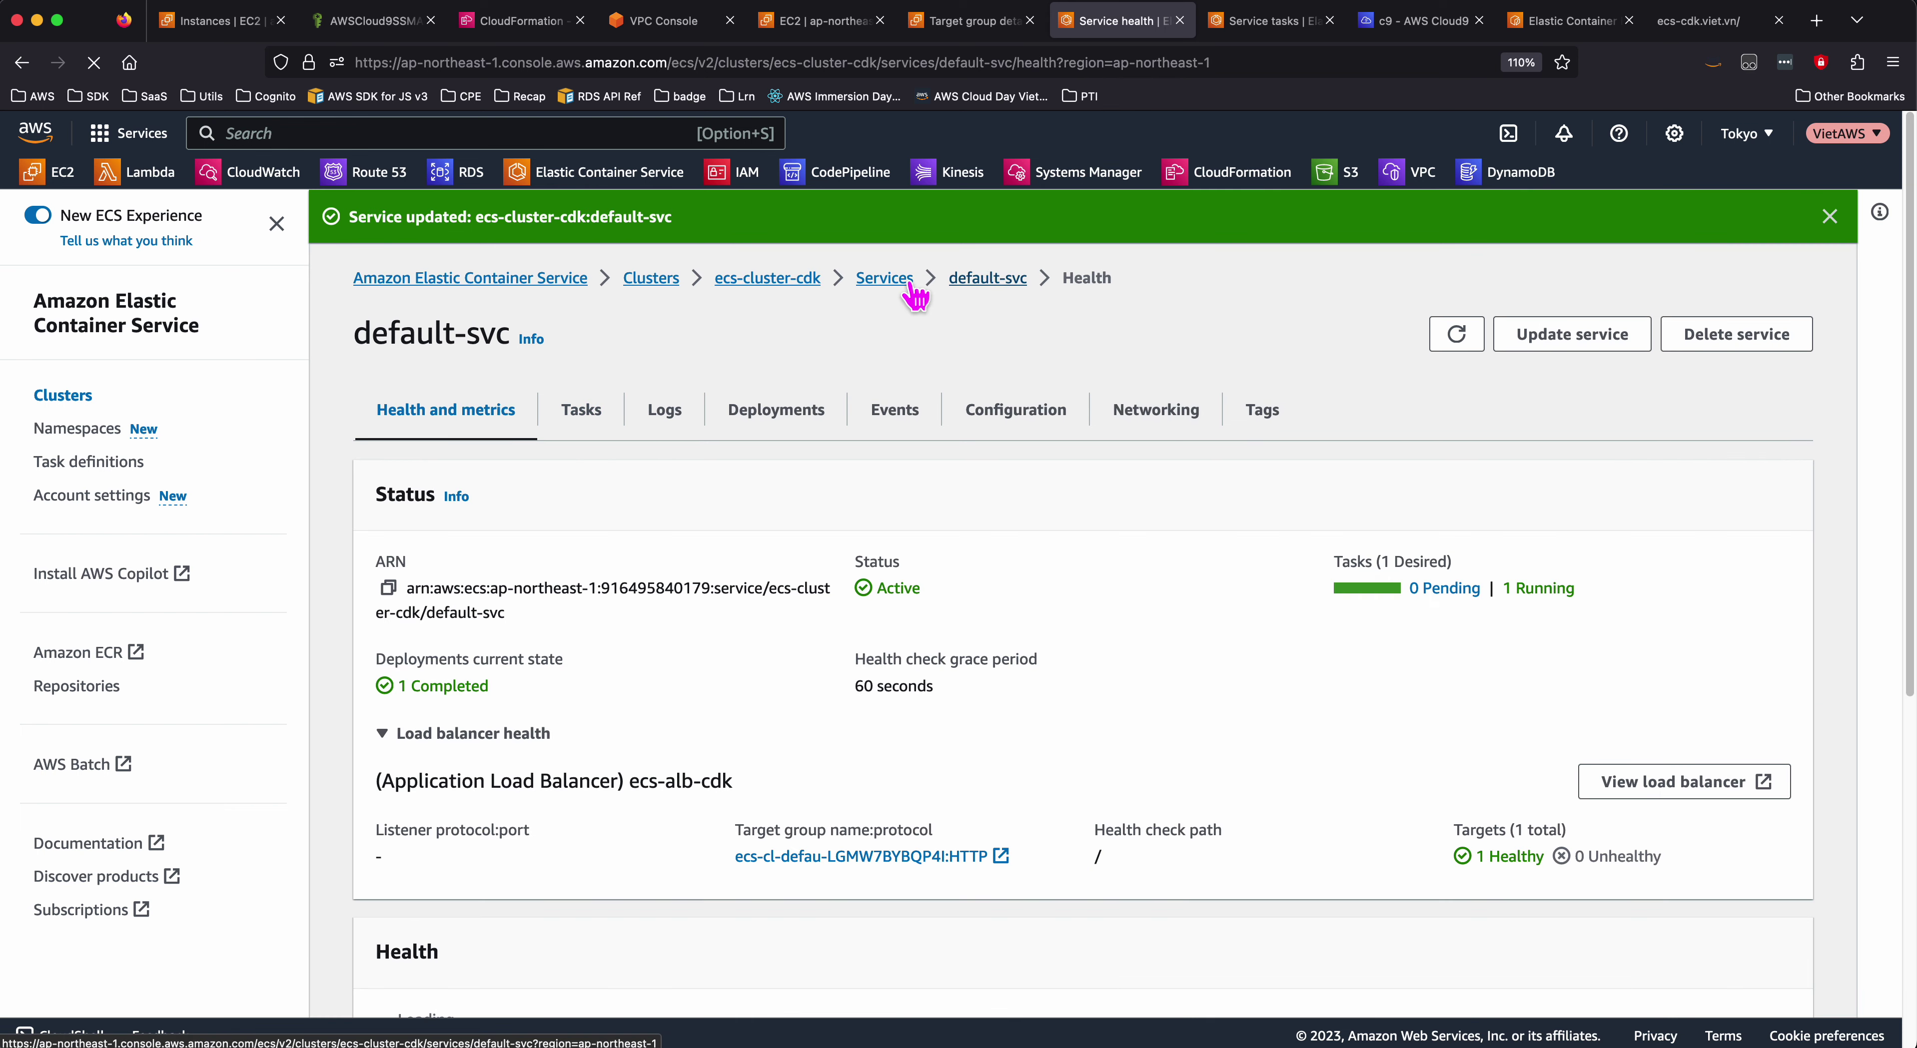
left_click(902, 276)
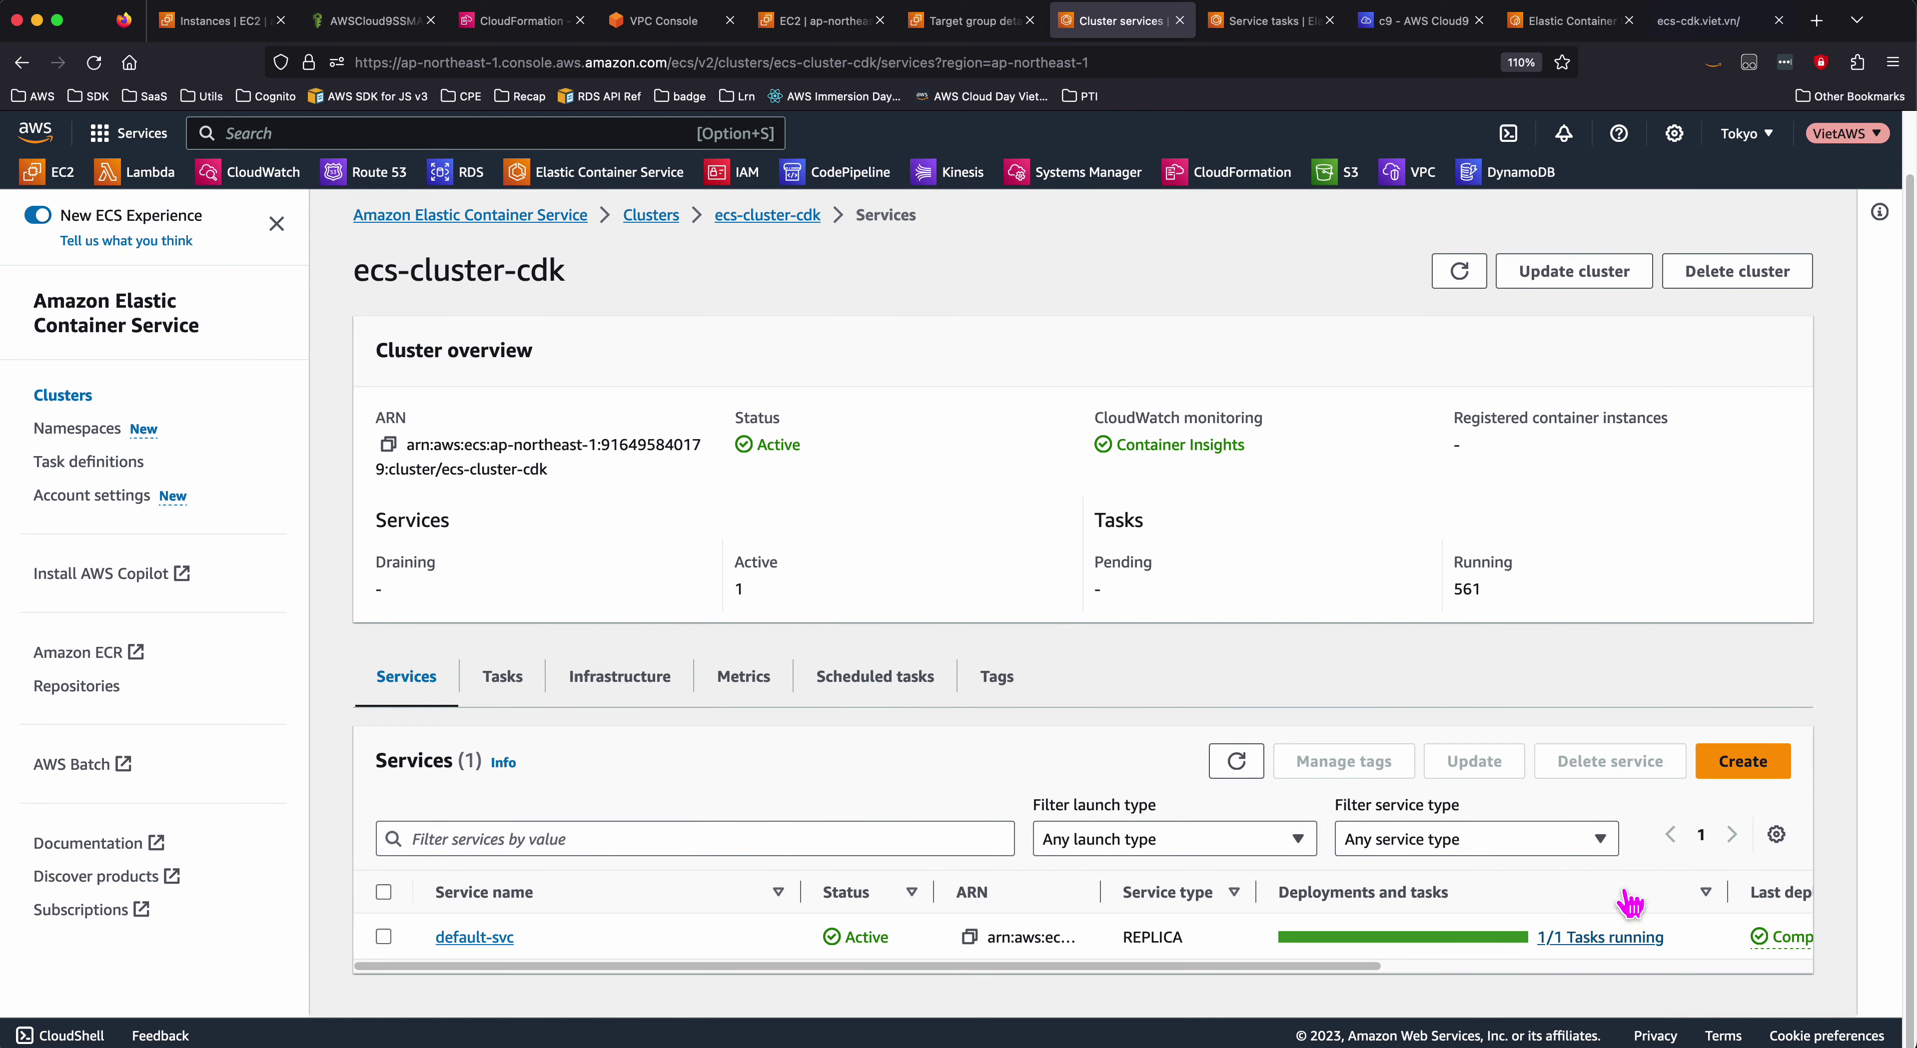
- Switch to the ecs-cdk.viet.vn page and open its /info endpoint to check the running tasks
left_click(1704, 21)
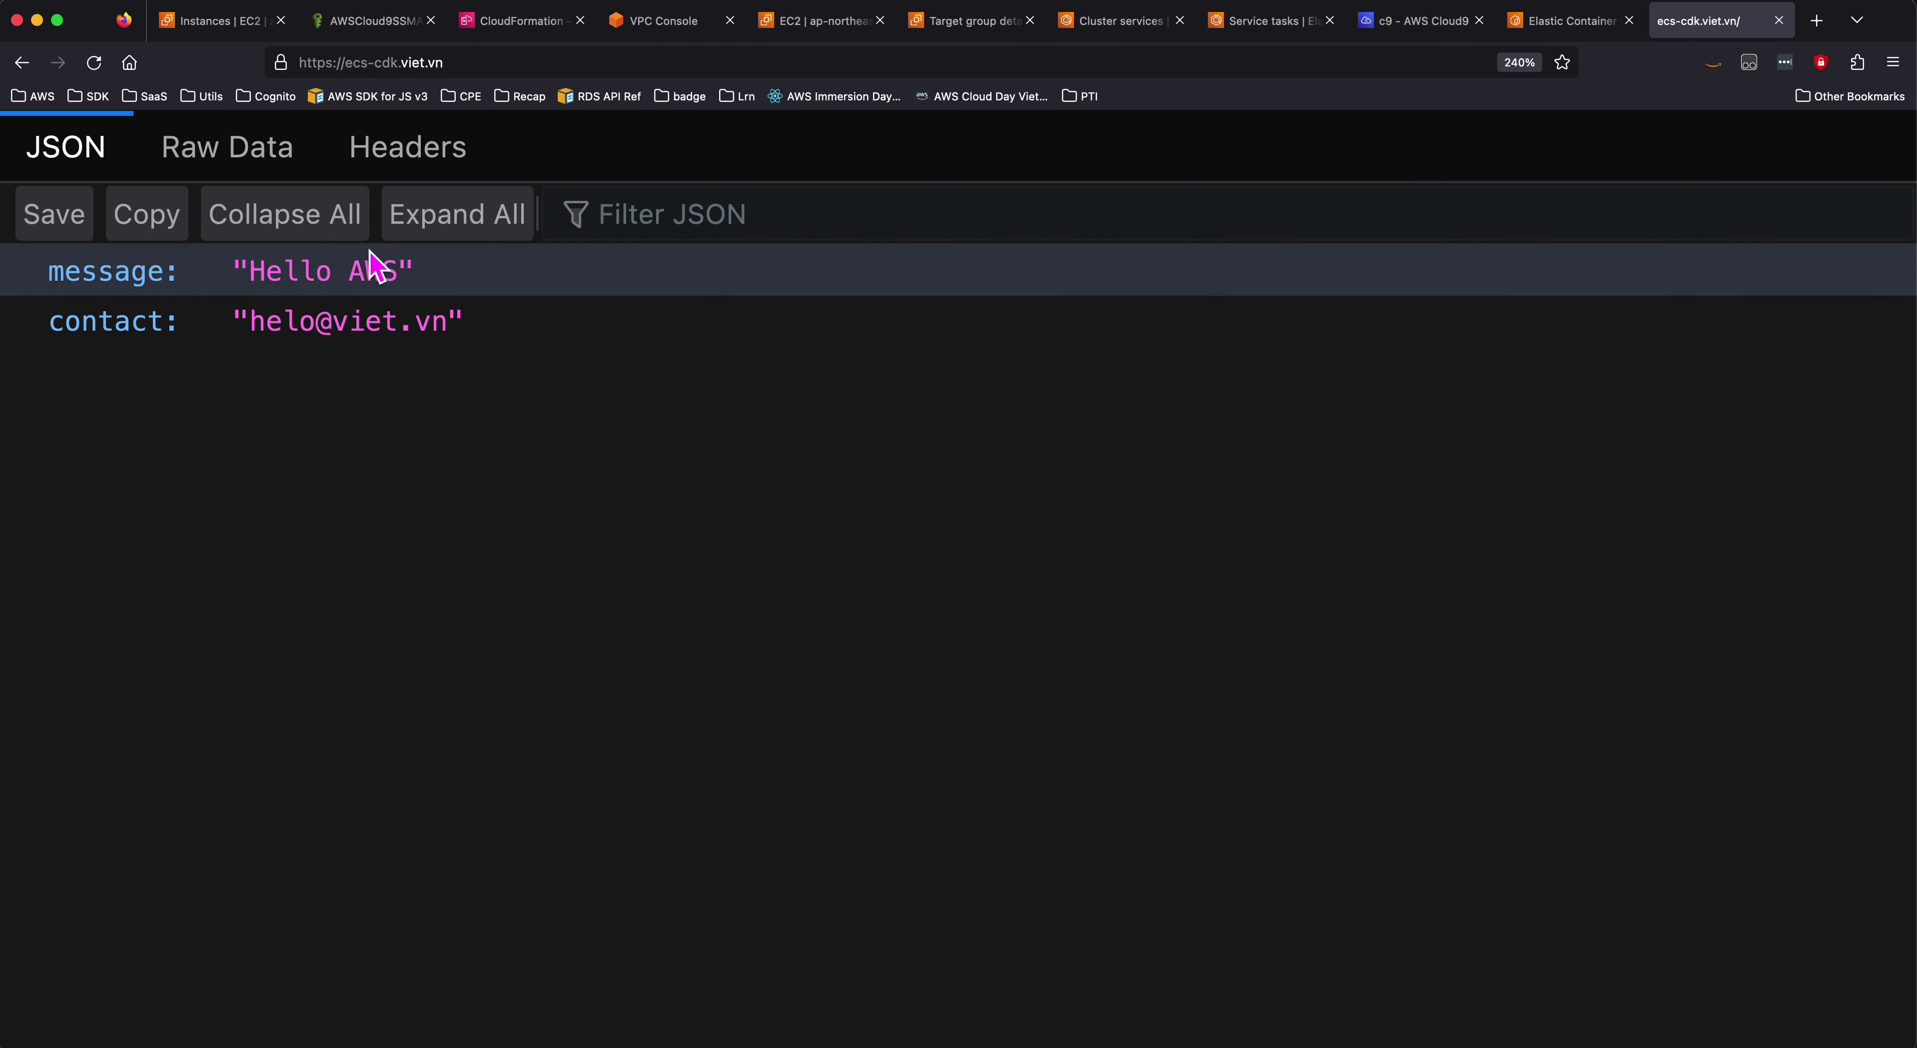
left_click(520, 62)
type("/info")
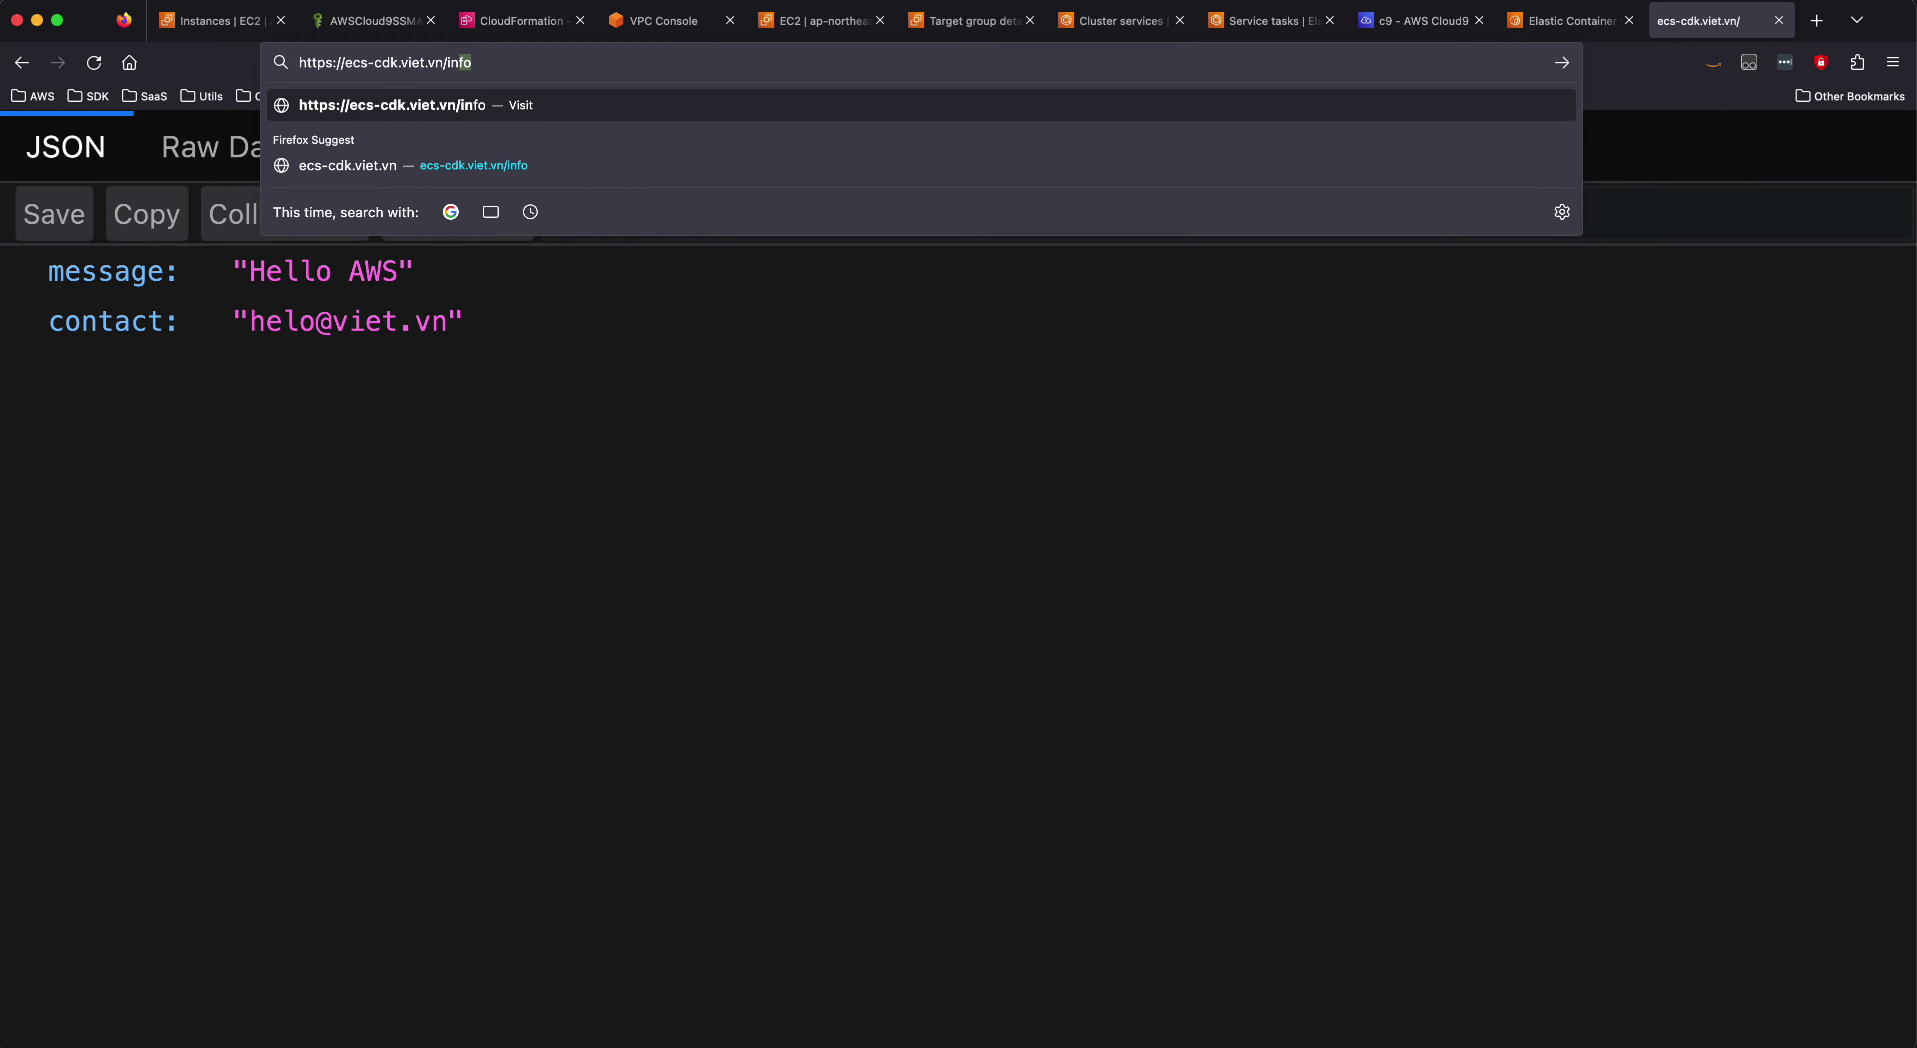
key("Return")
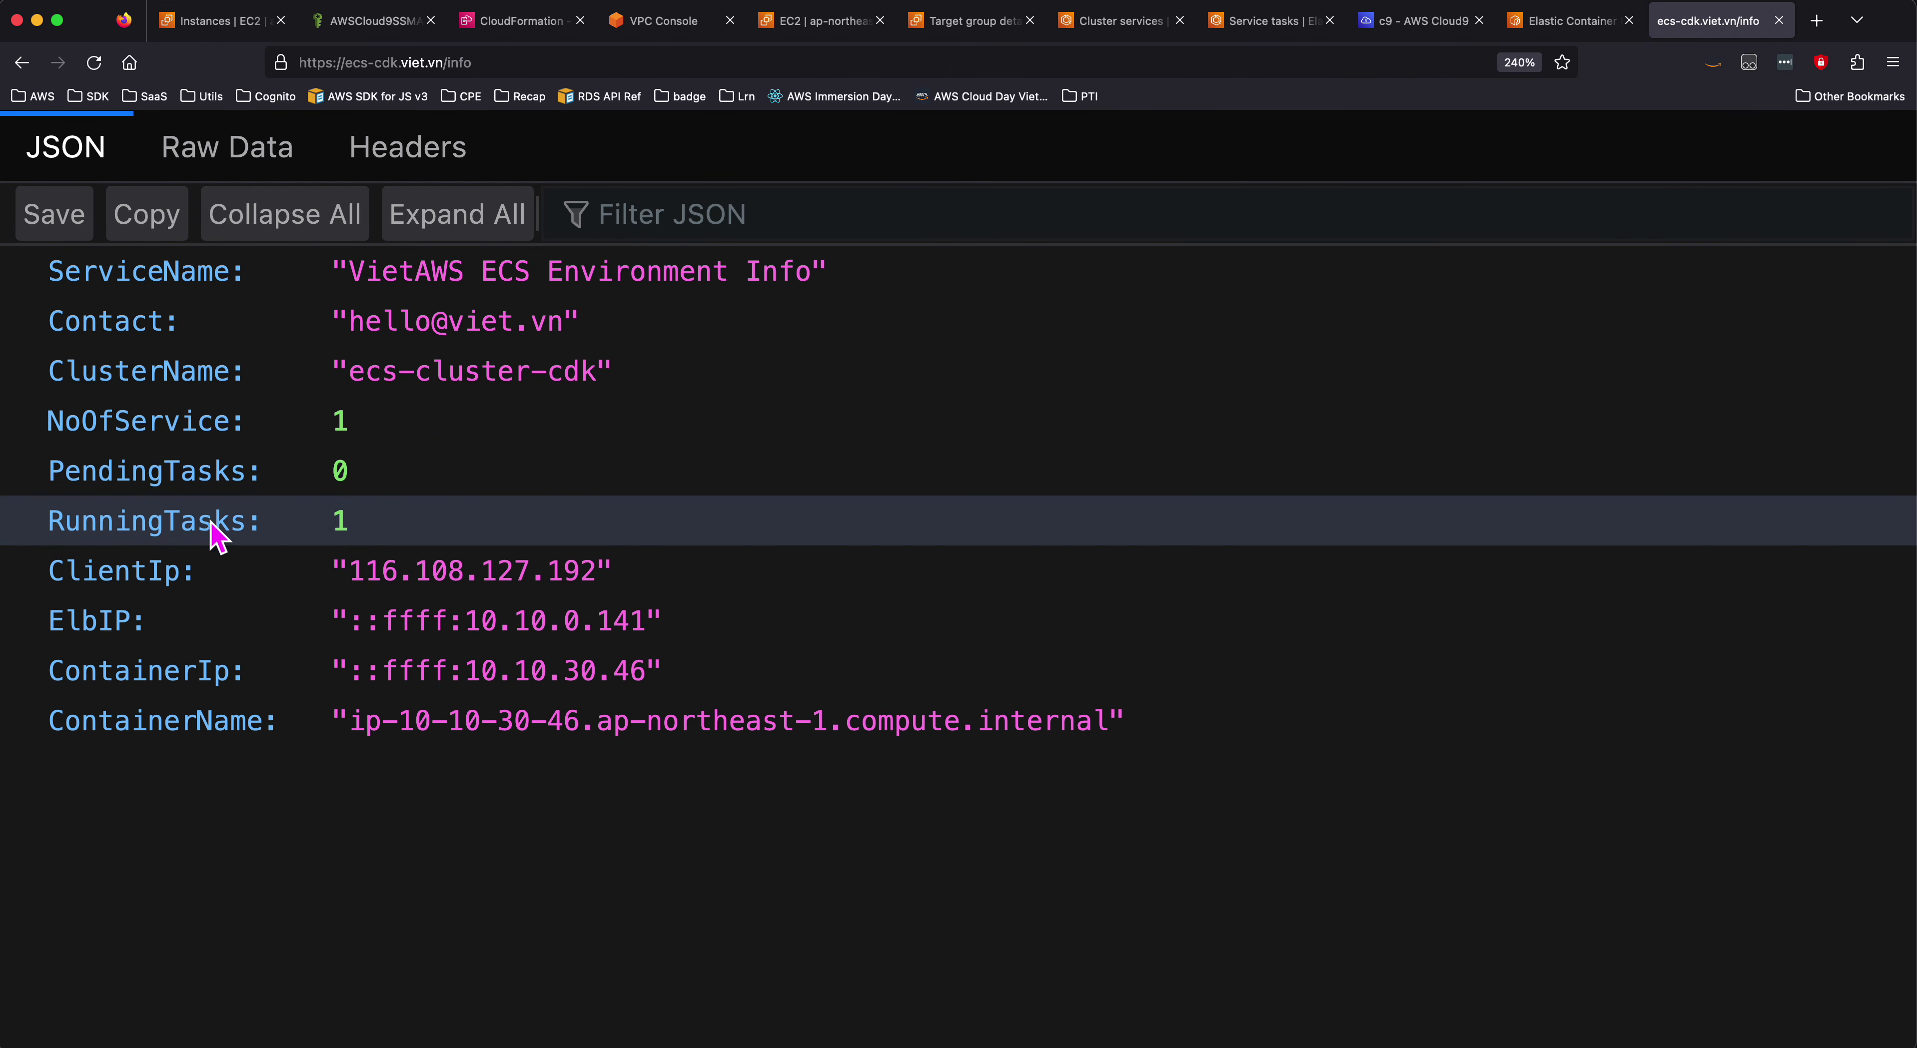
- Switch to AWS Cloud9 and examine the load test's response details and status code distribution in the second terminal
left_click(1451, 19)
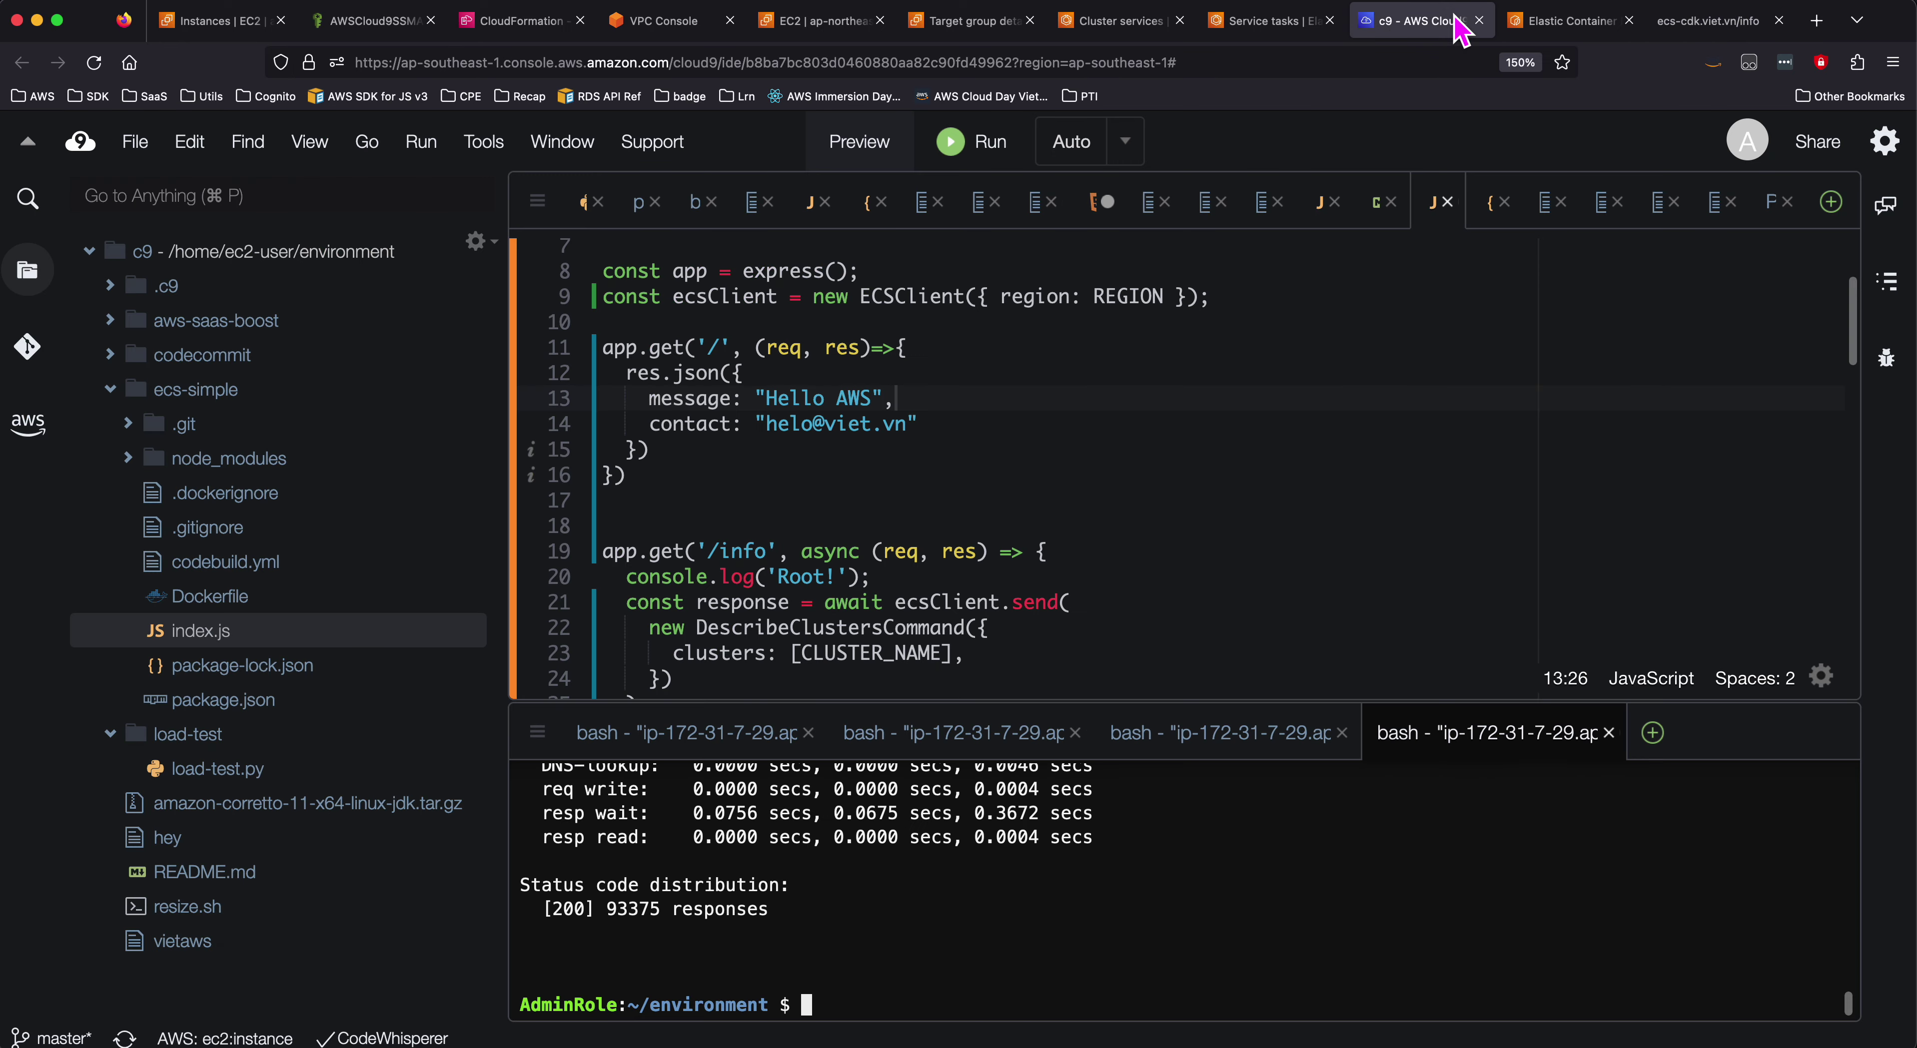
left_click(960, 737)
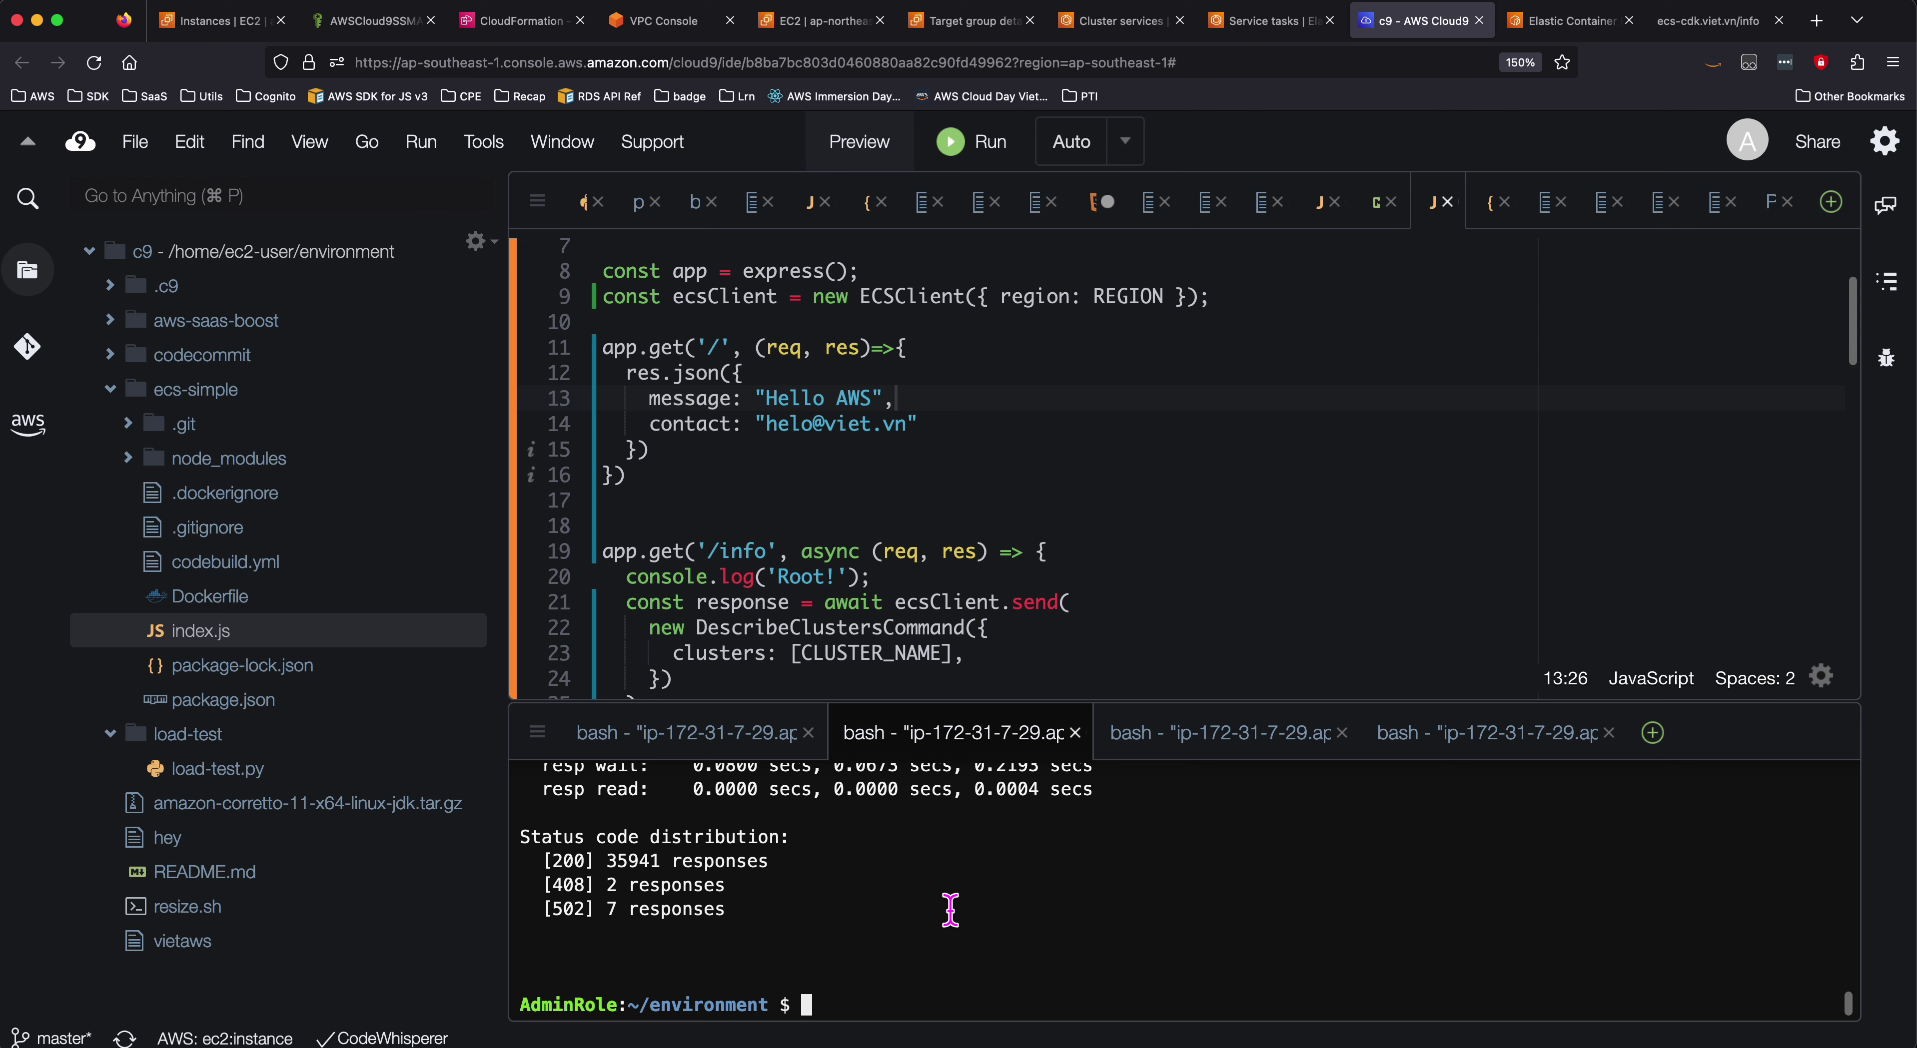
scroll(844, 905, "up", 1)
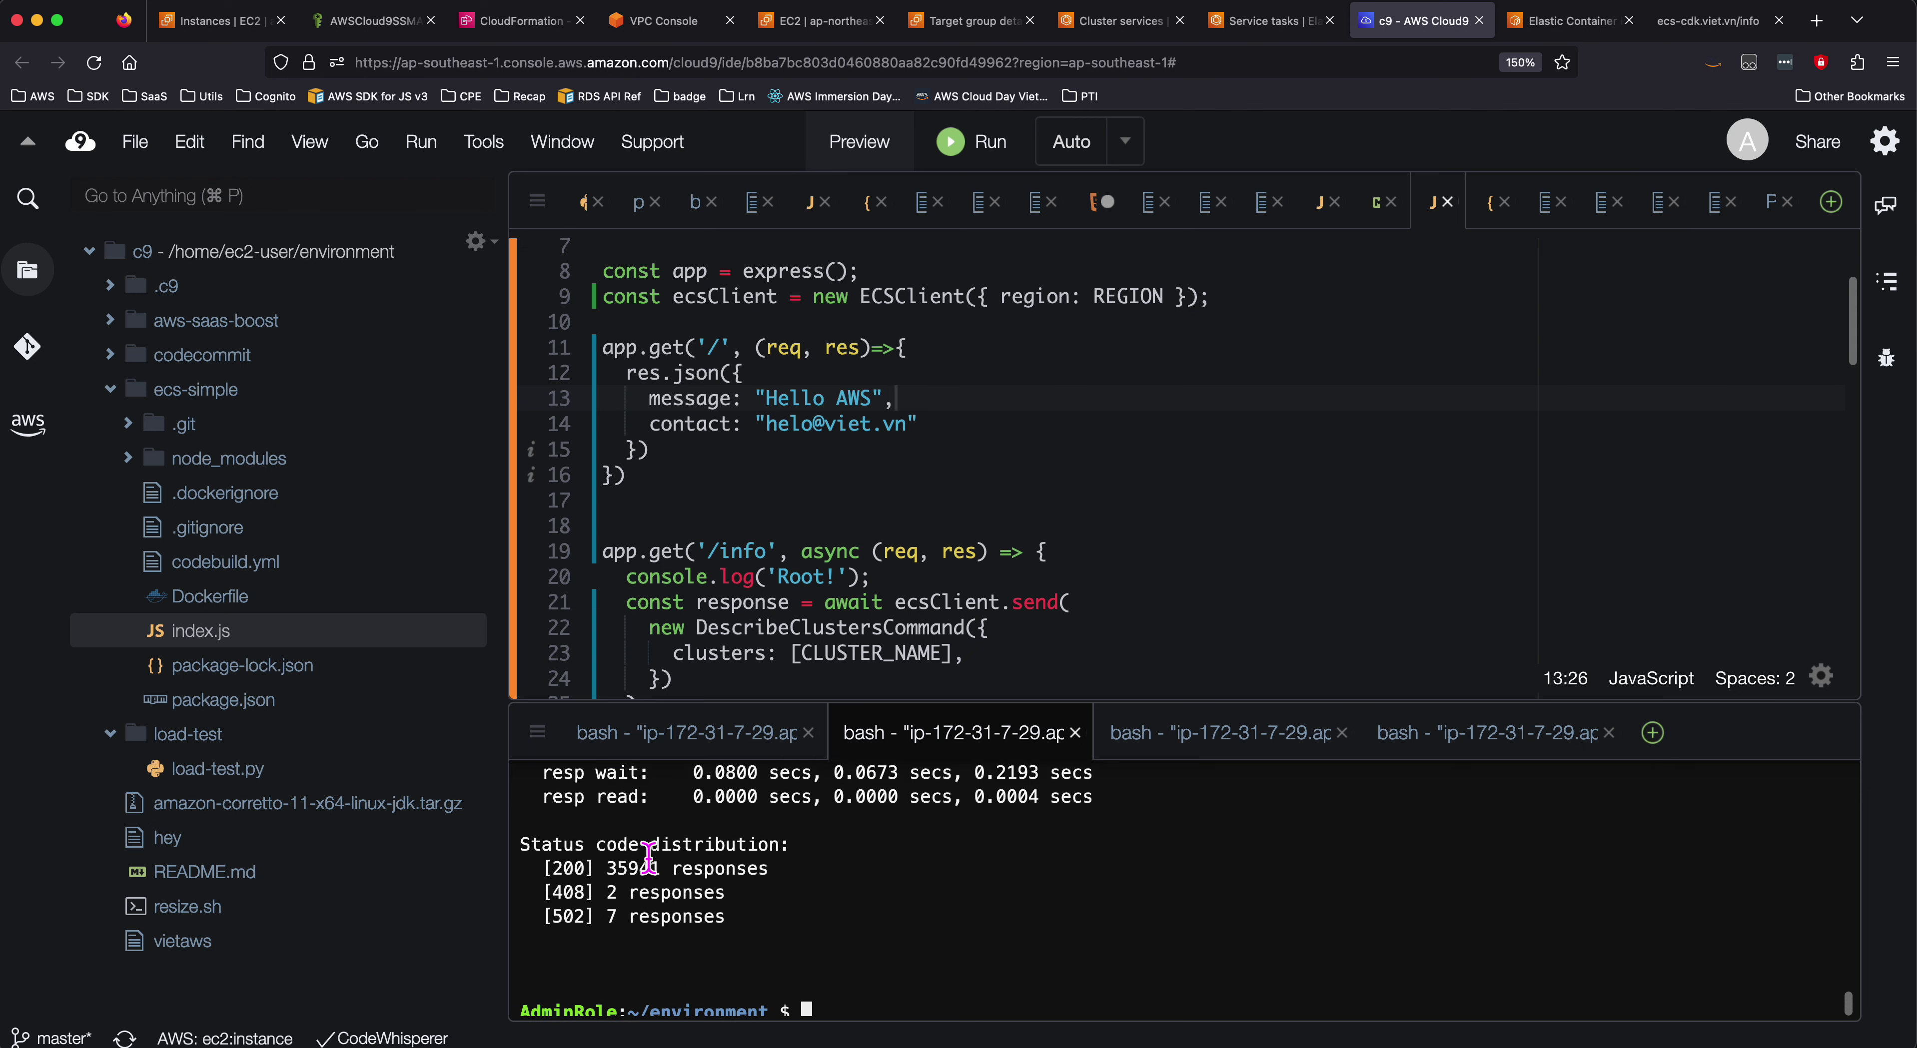
scroll(690, 878, "up", 1)
scroll(690, 878, "up", 4)
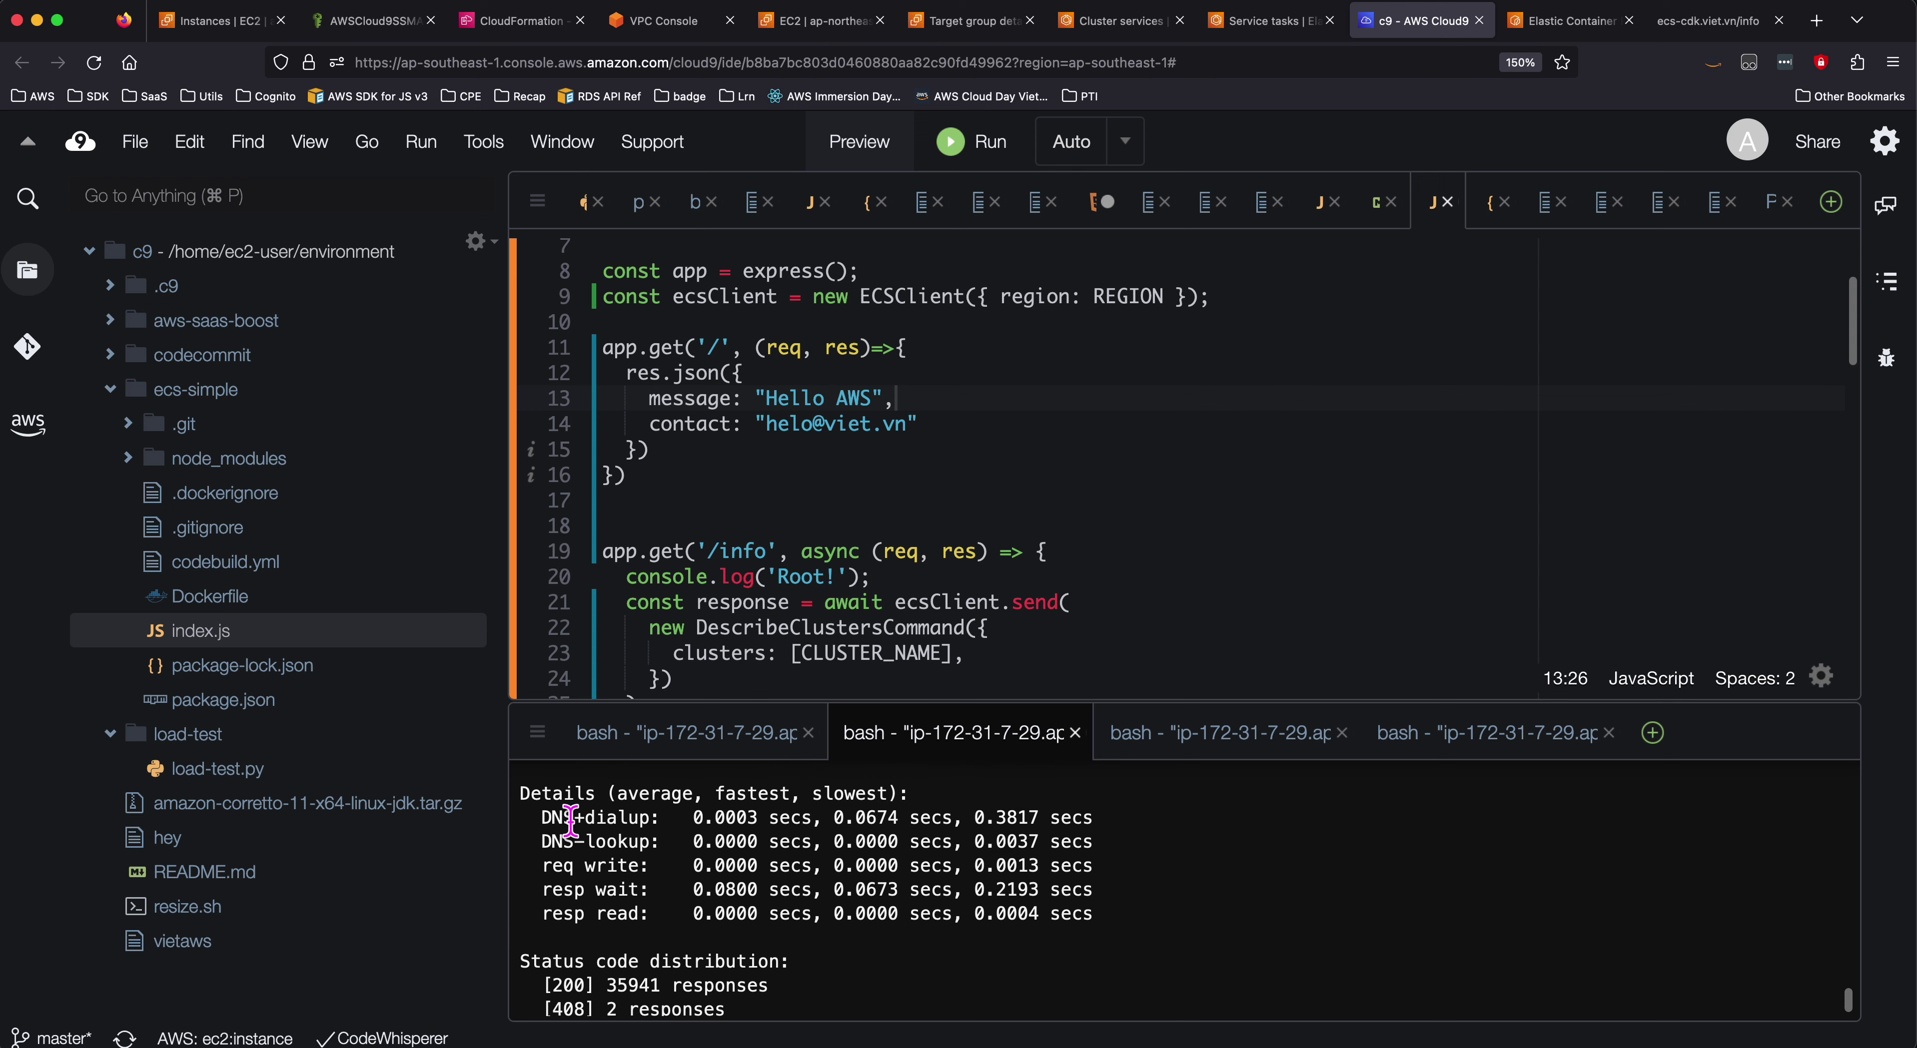
scroll(617, 878, "down", 3)
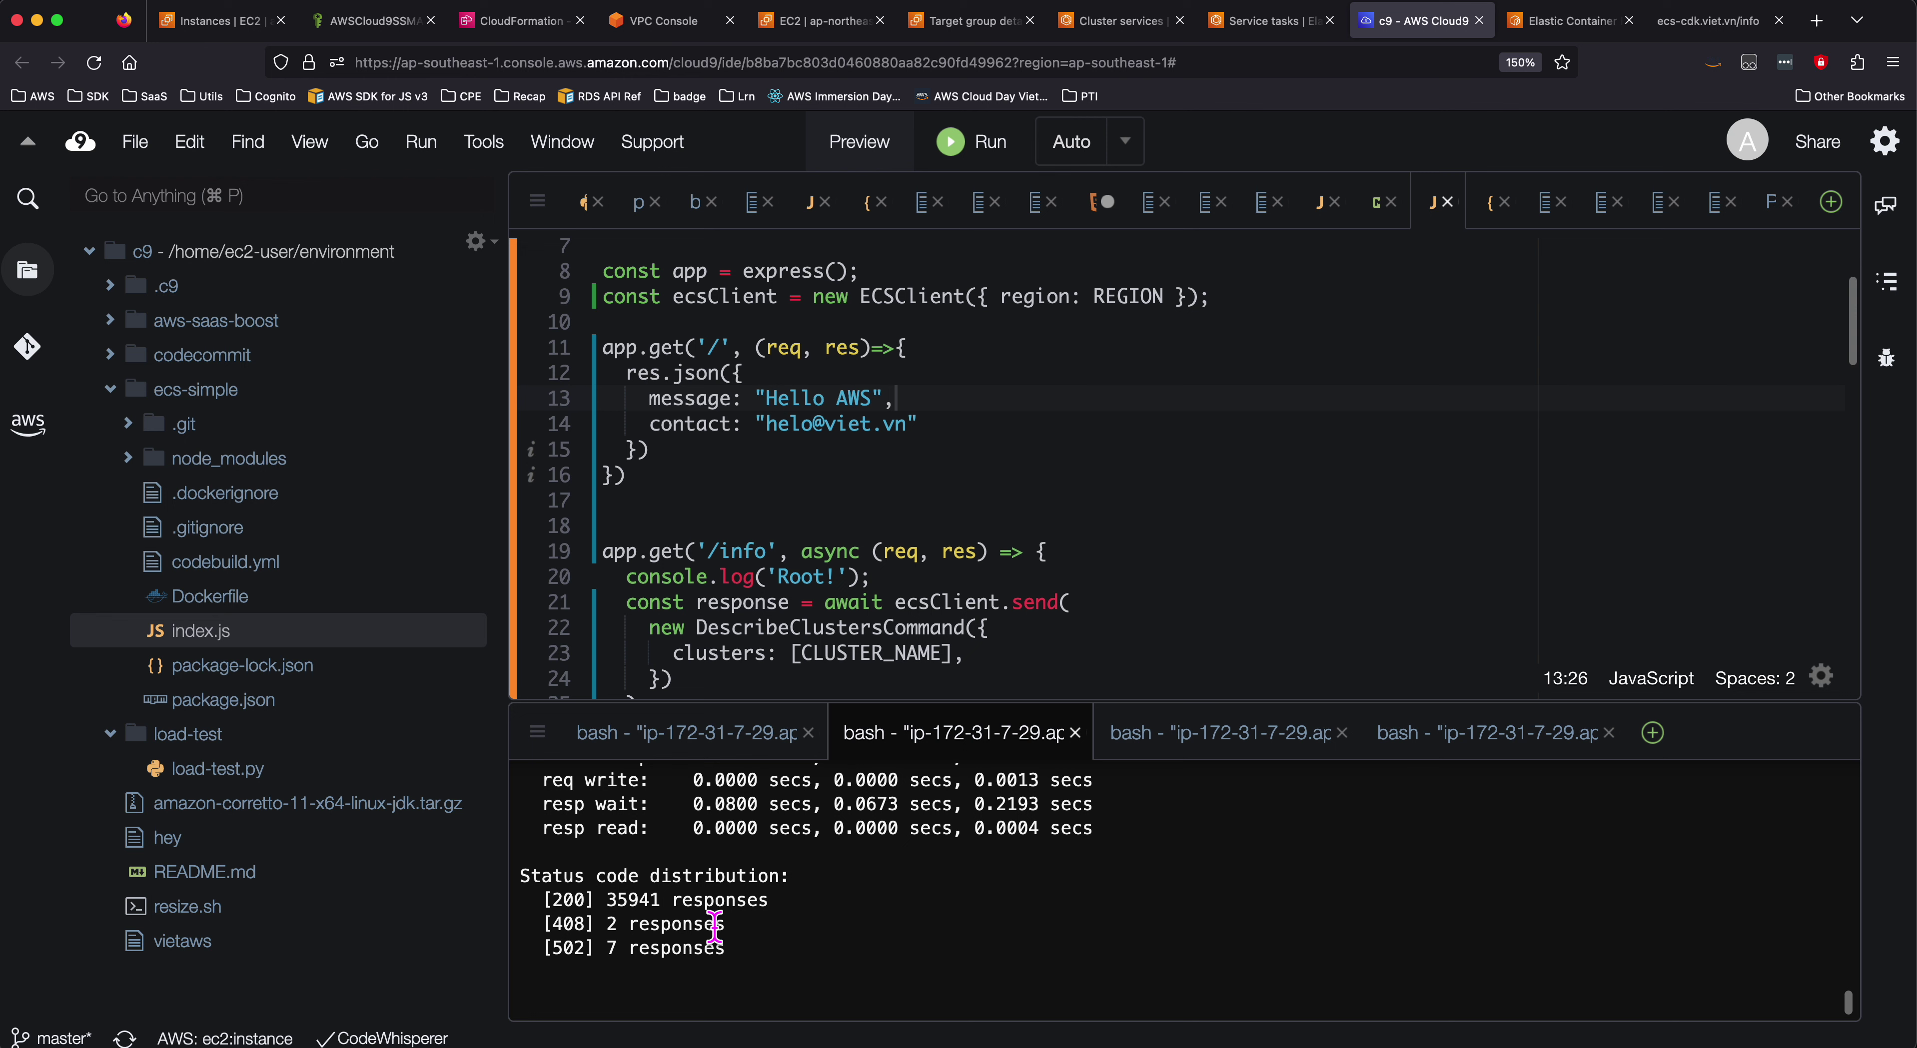
scroll(881, 935, "down", 2)
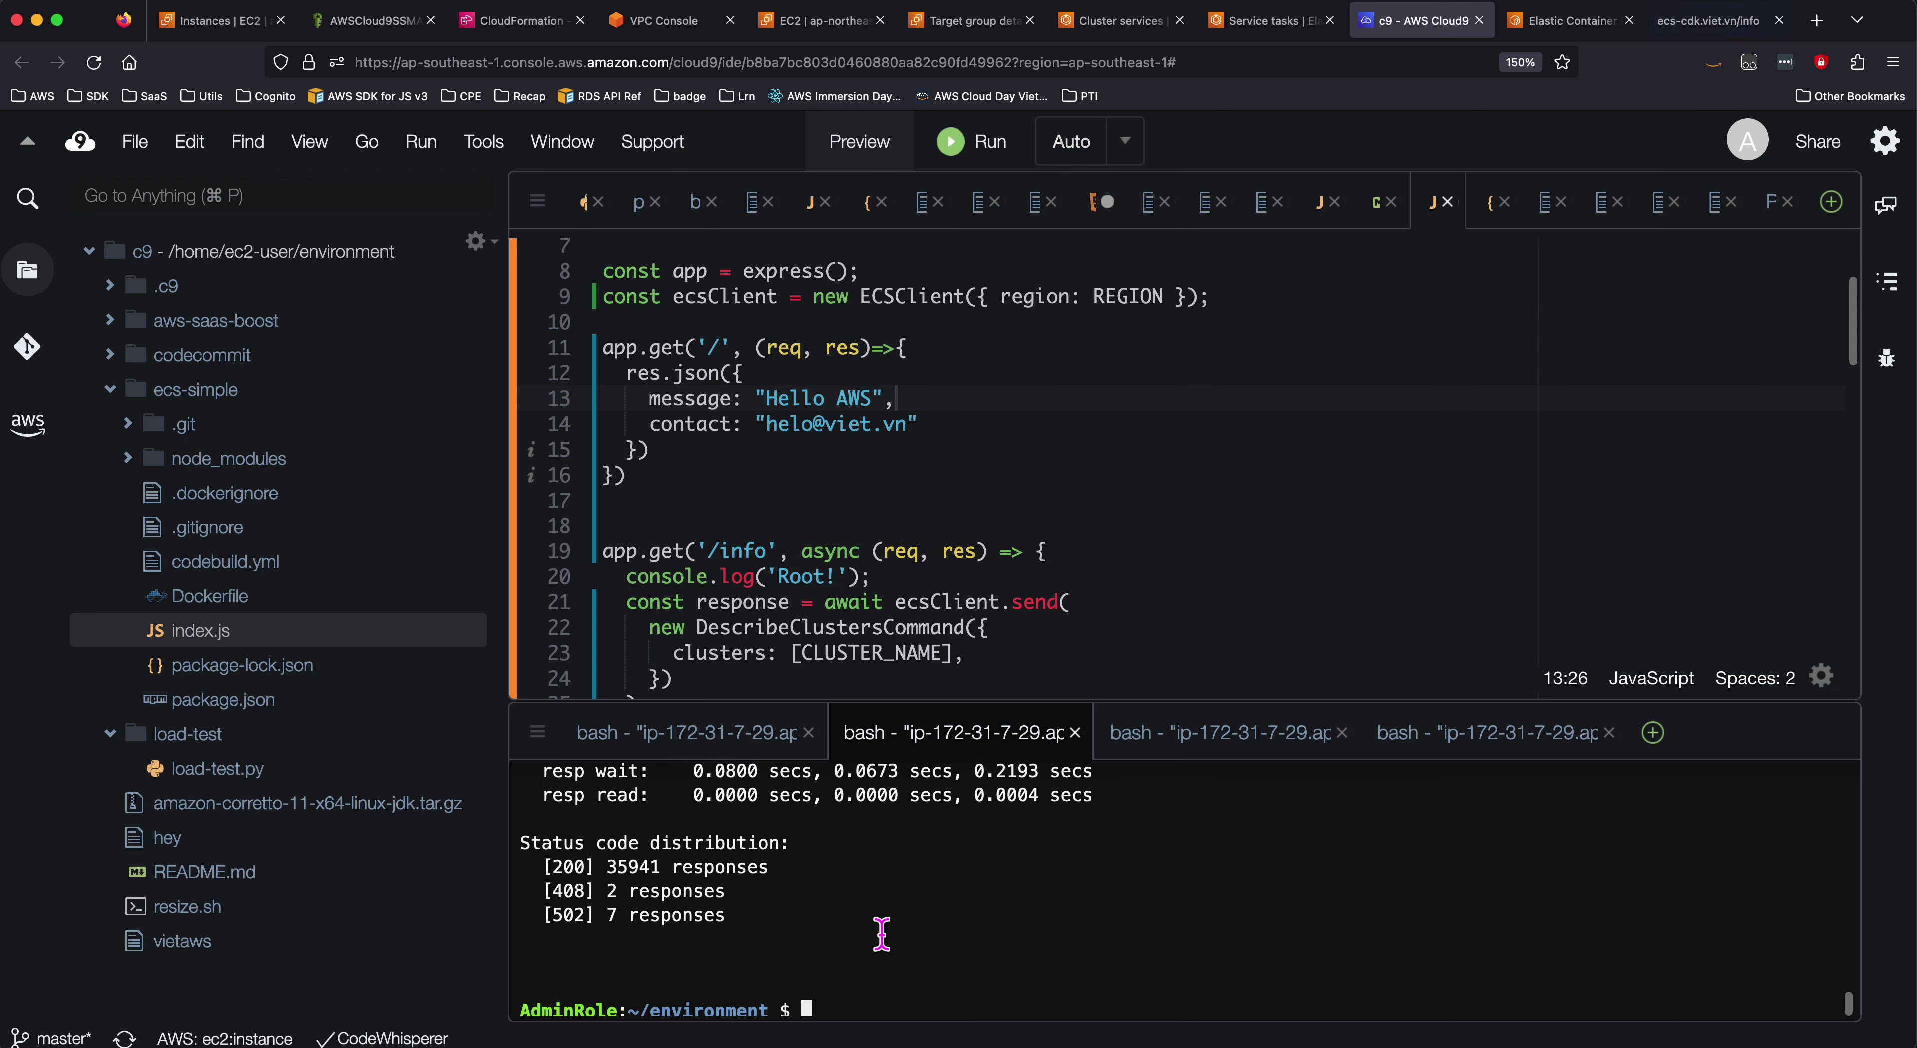
key("Up")
key("Return")
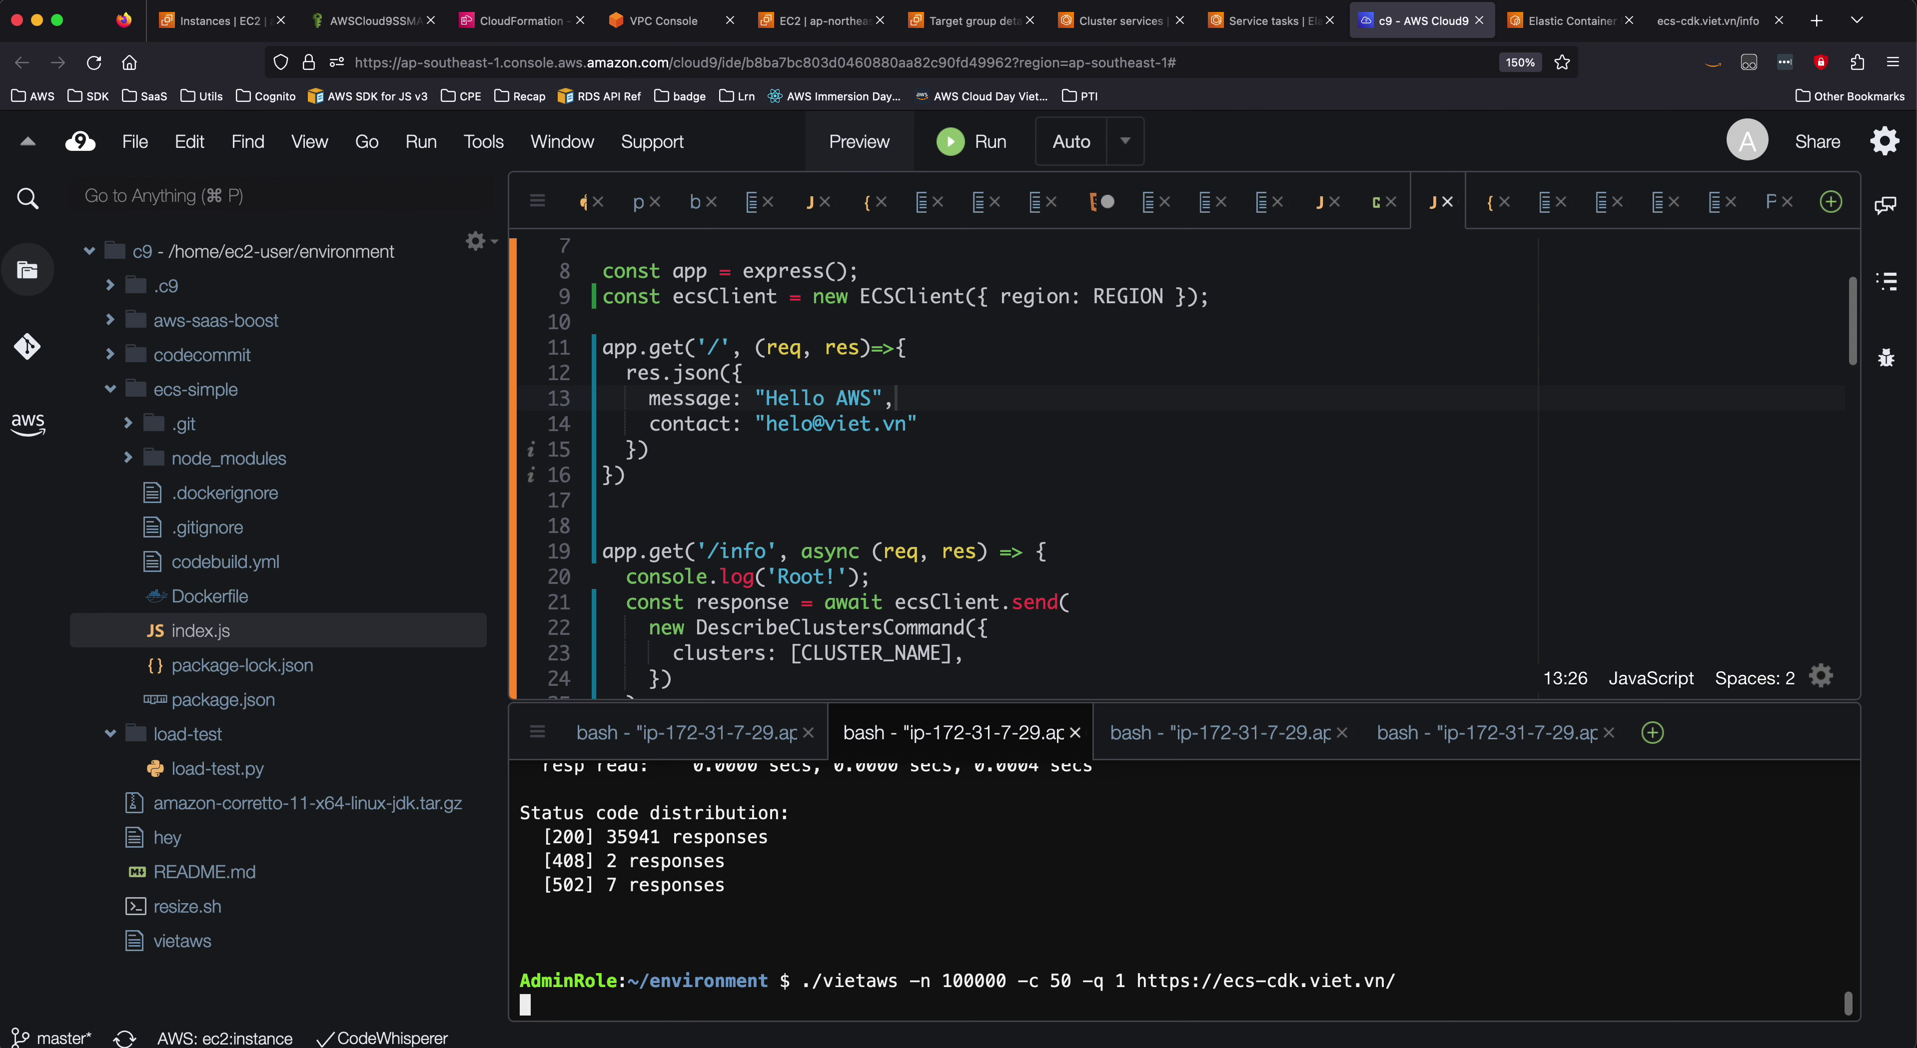
double_click(960, 973)
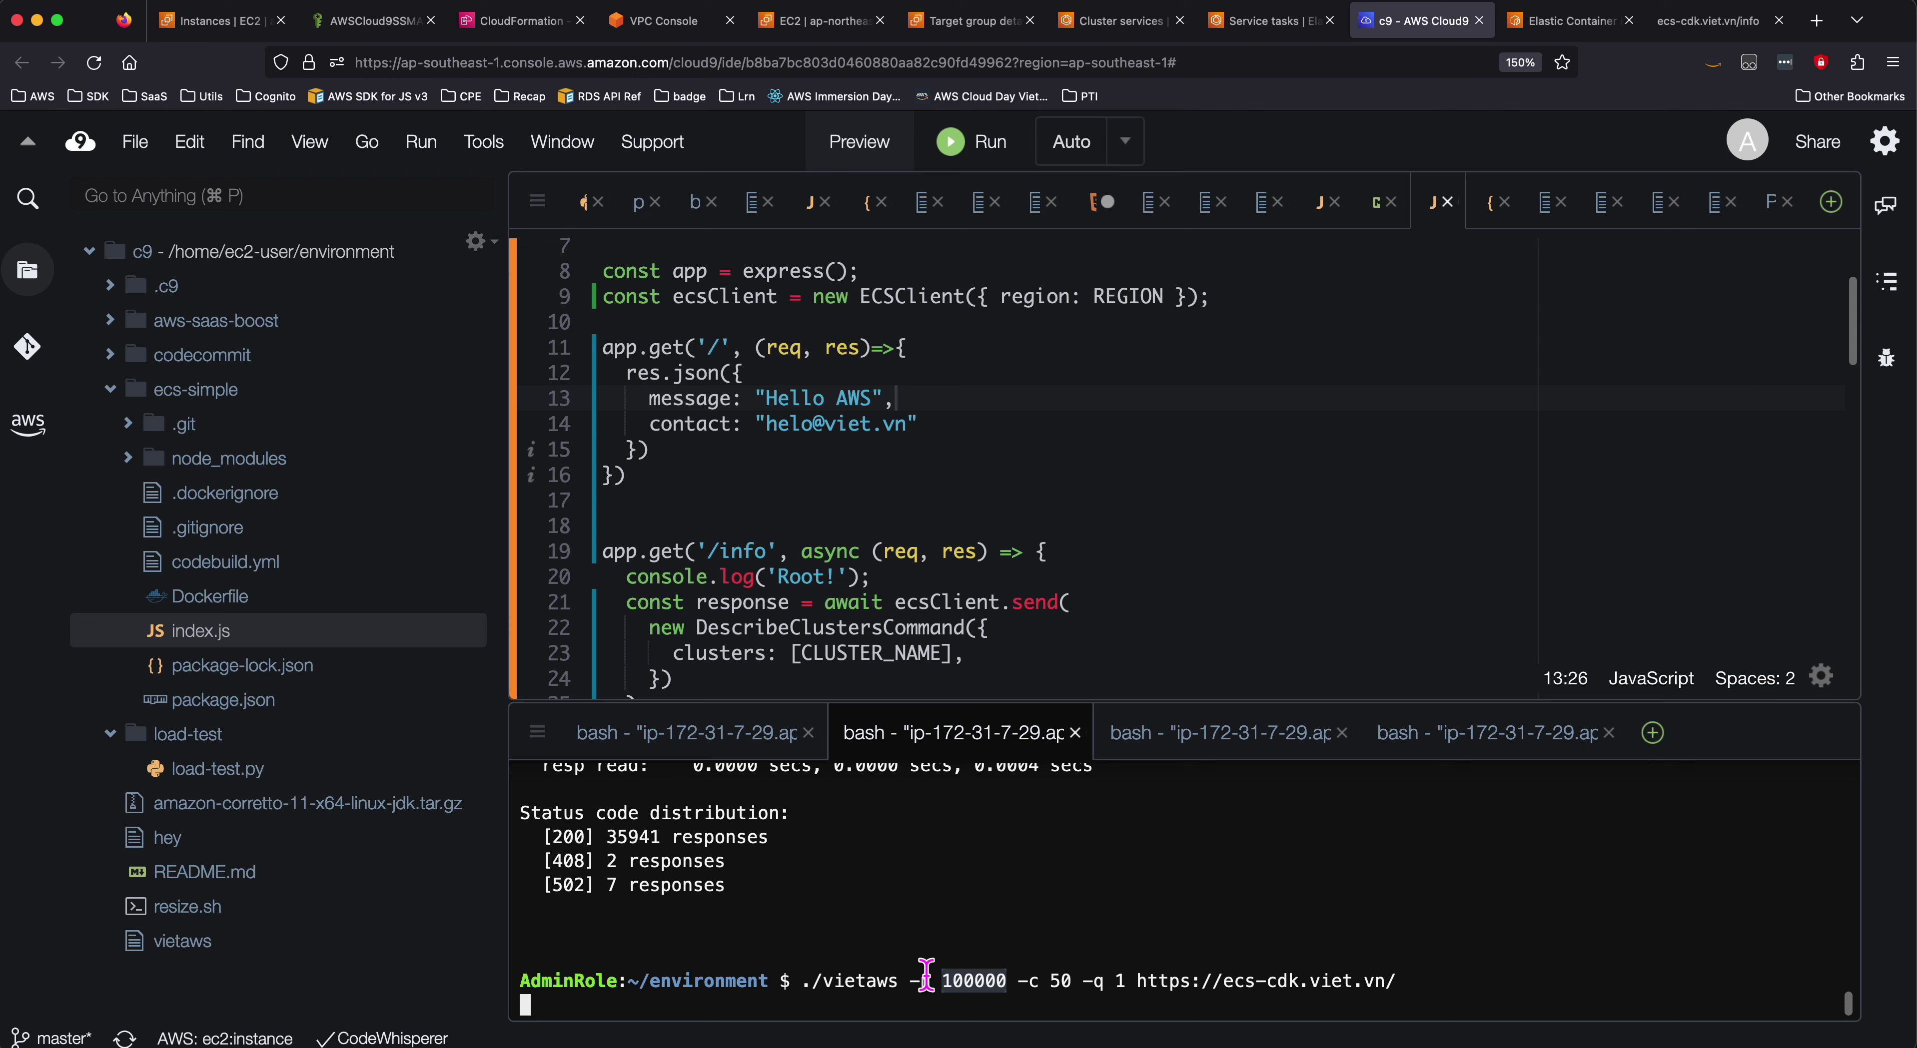
left_click_drag(1050, 973, 1068, 974)
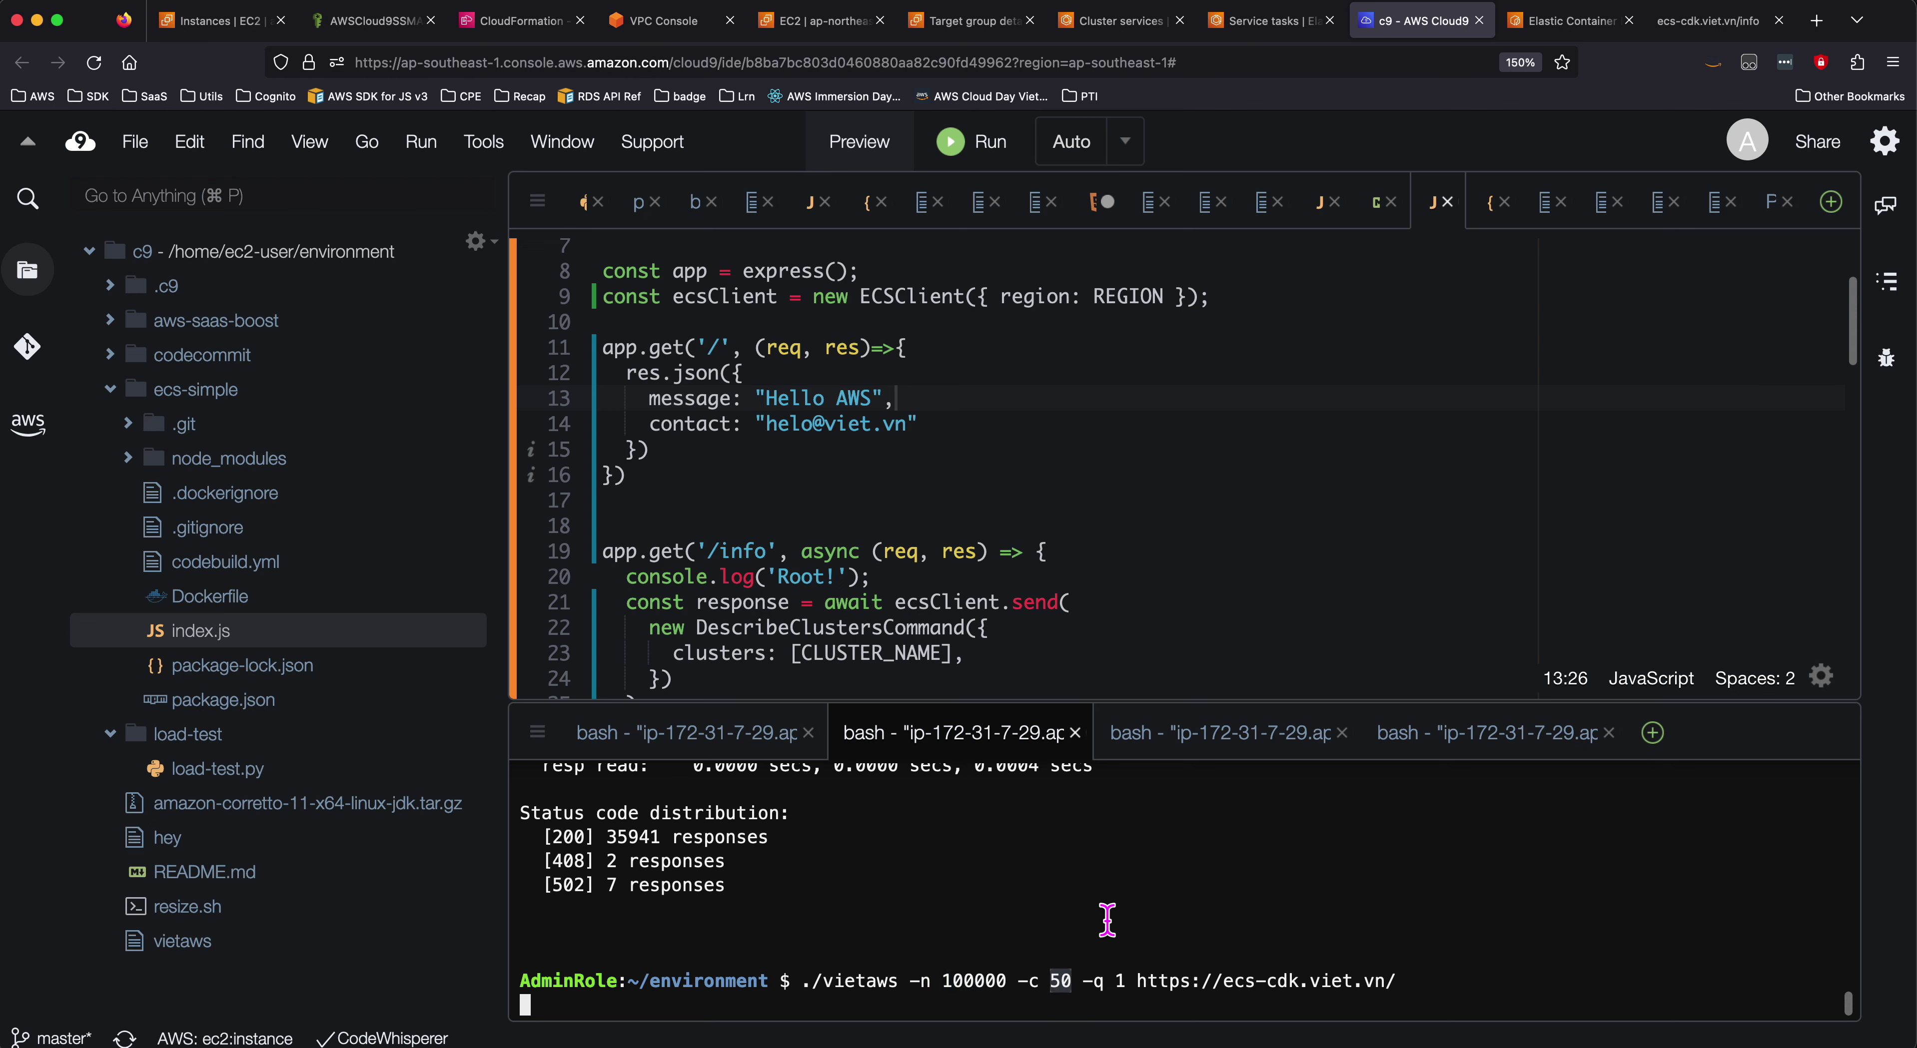
double_click(1120, 980)
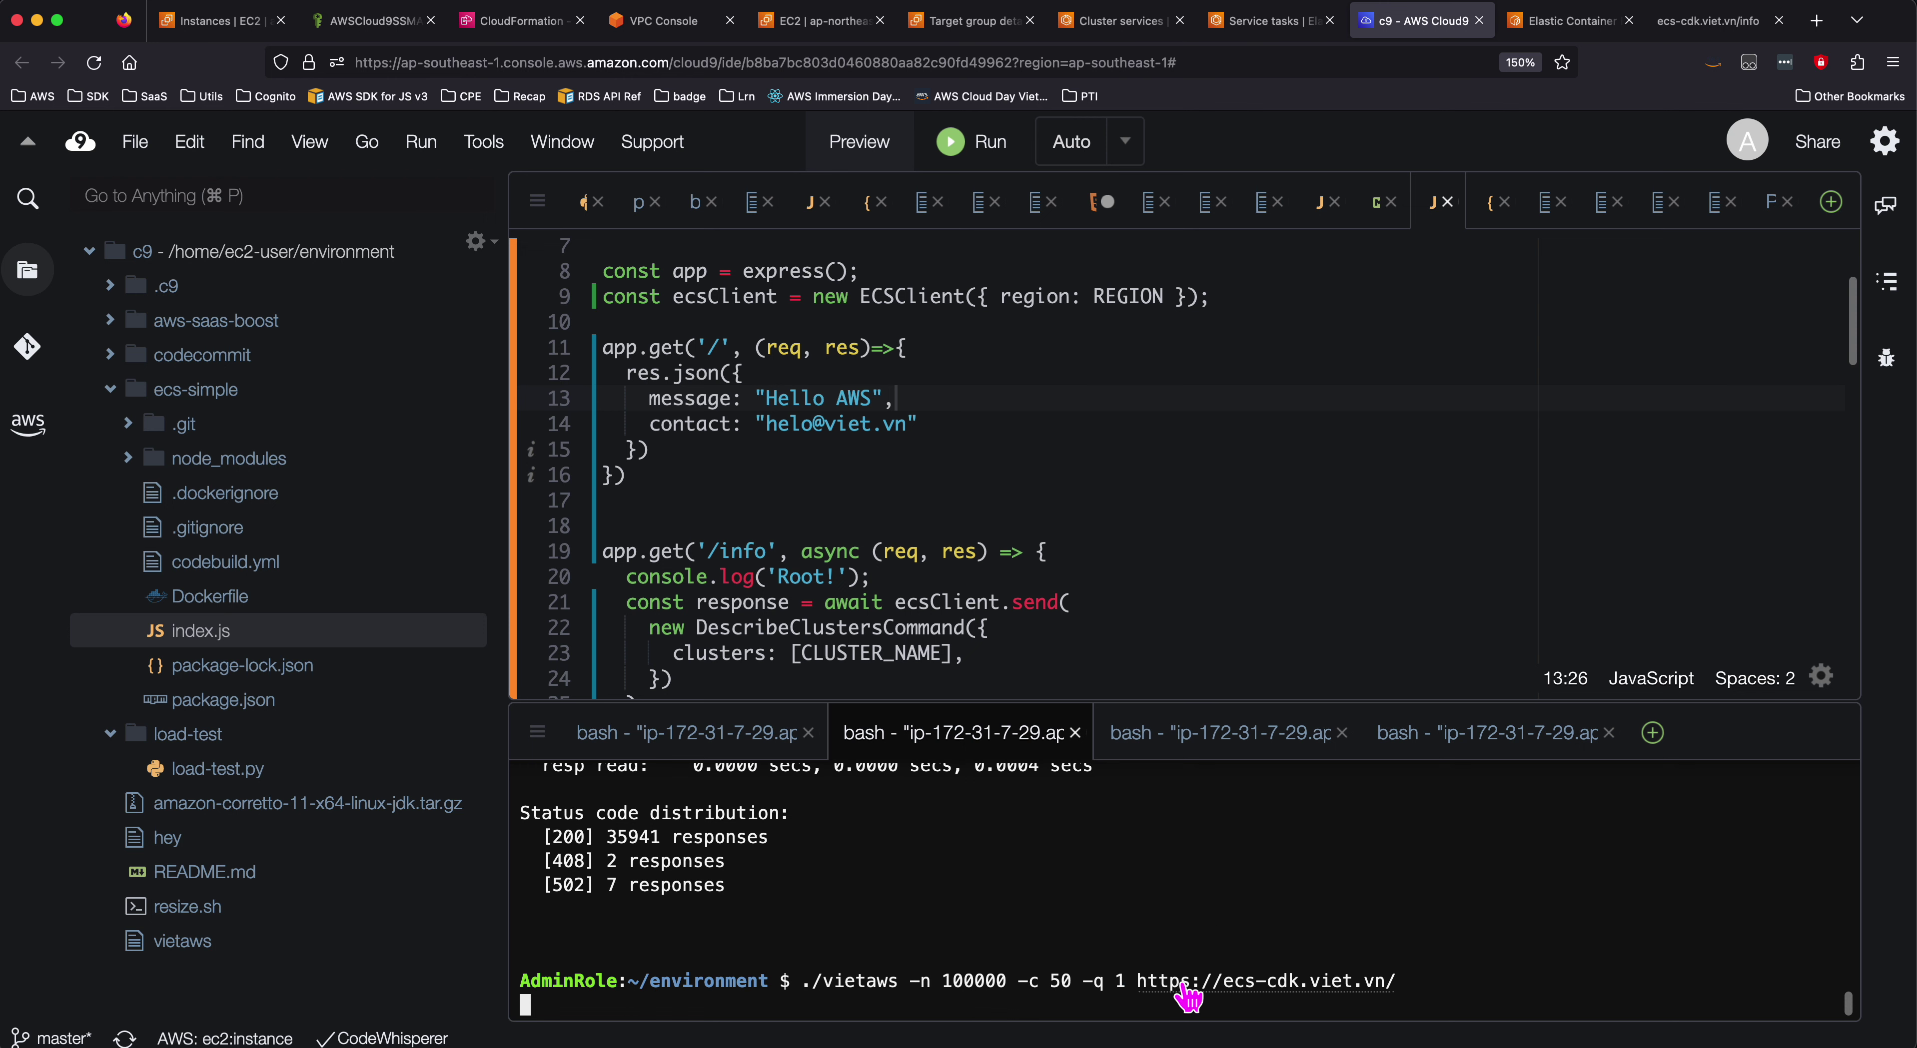
left_click(1219, 755)
key("Up")
key("Return")
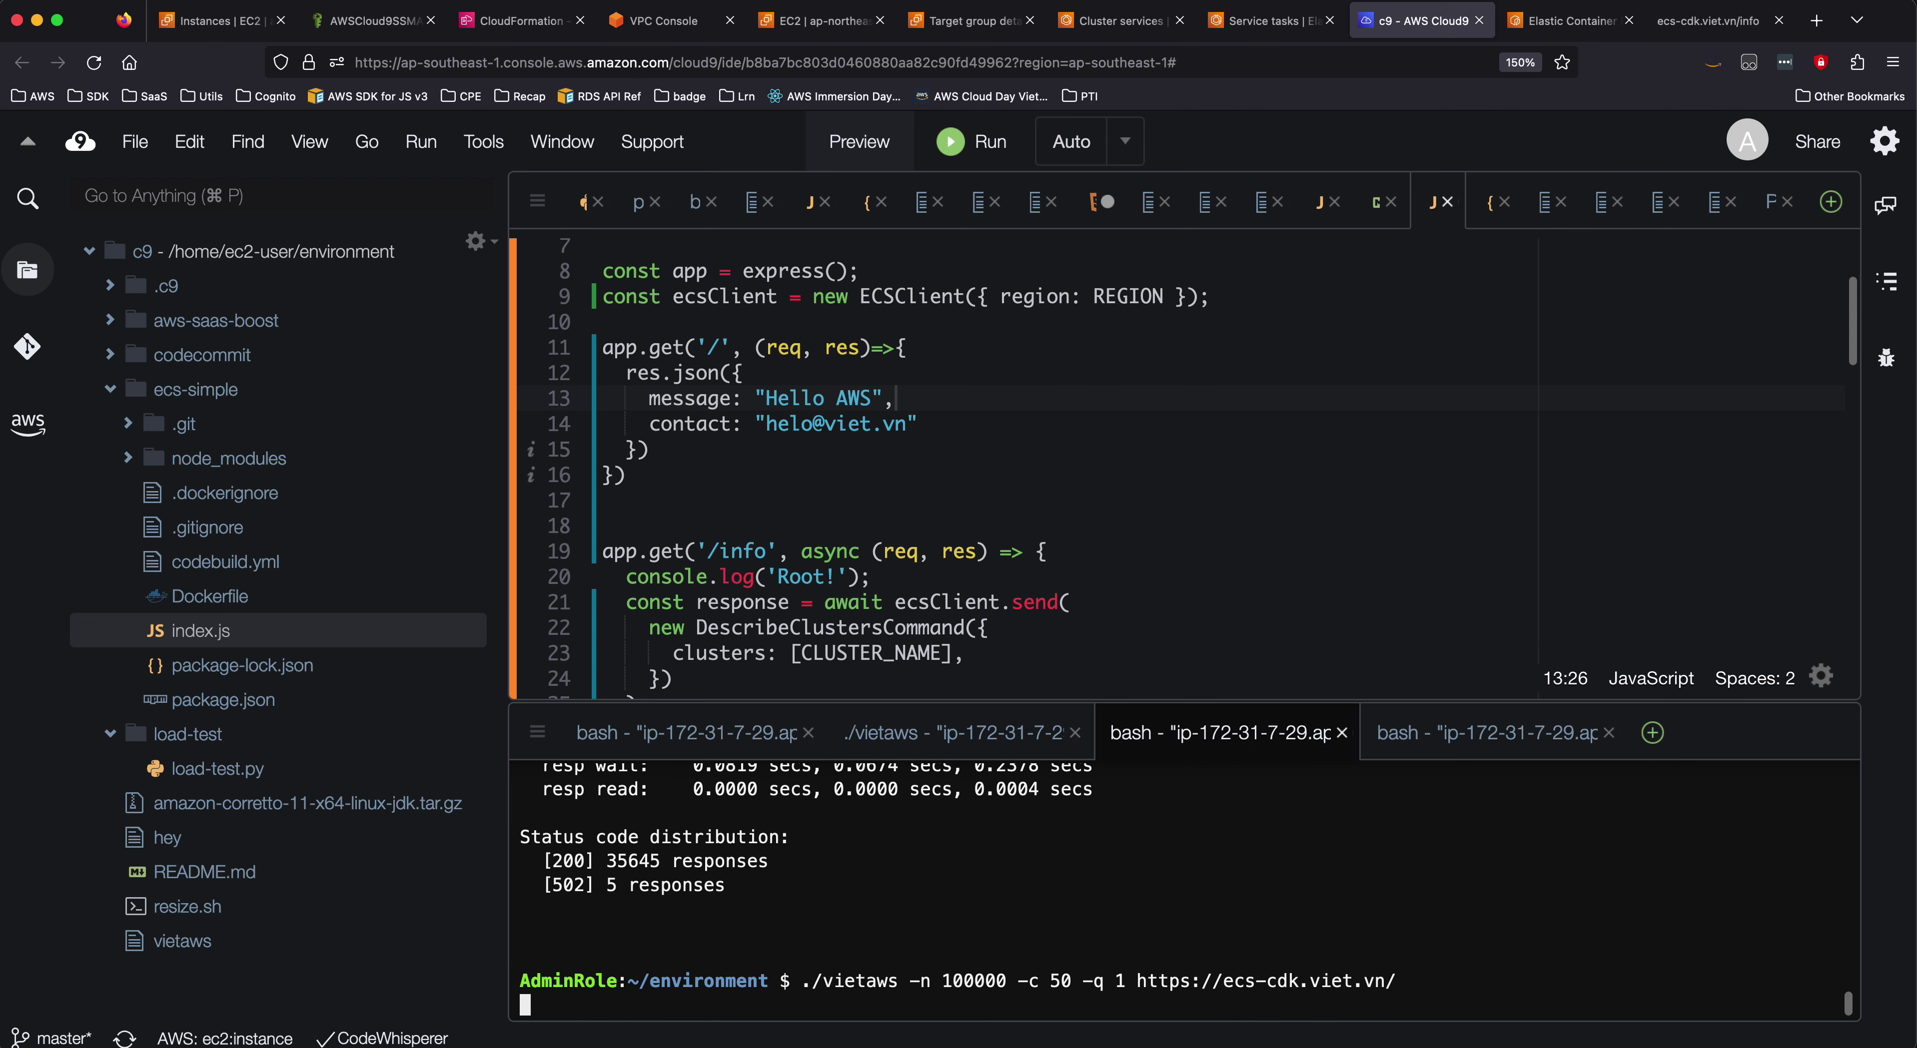
left_click(1480, 738)
key("Up")
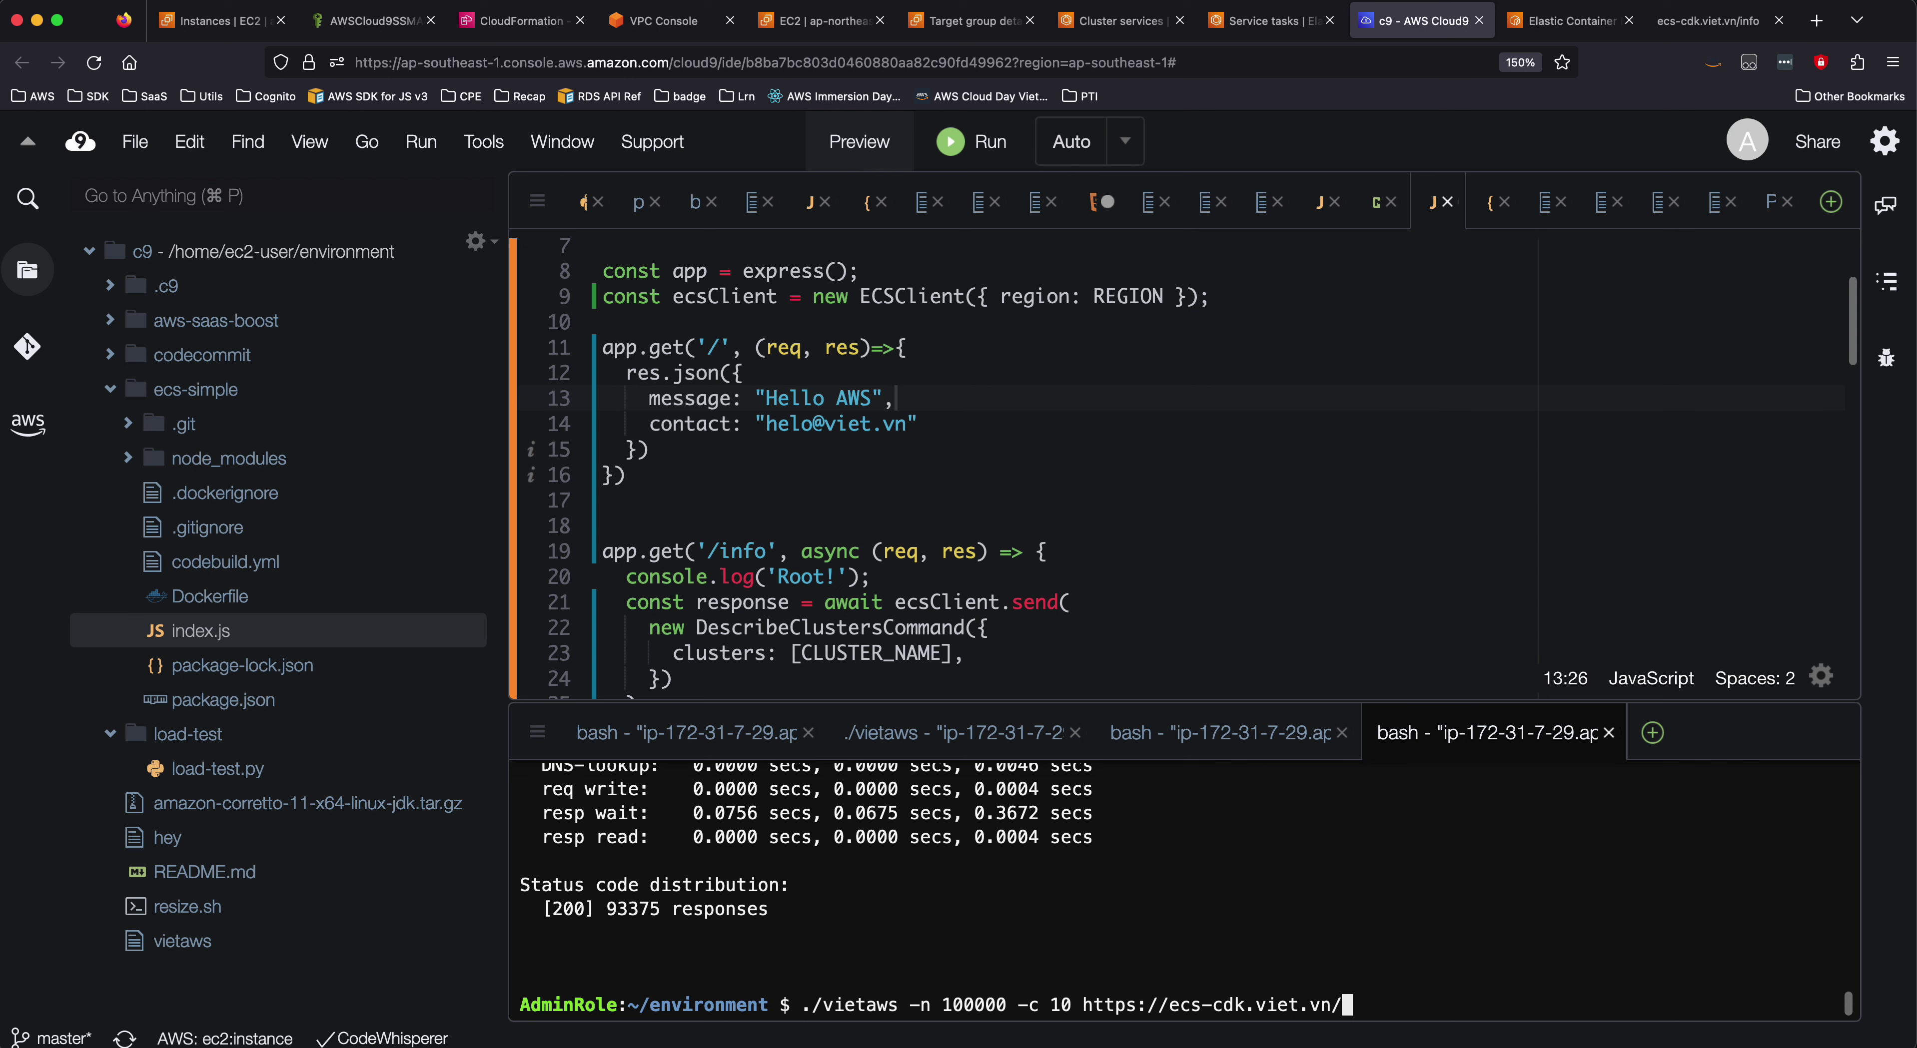
key("Return")
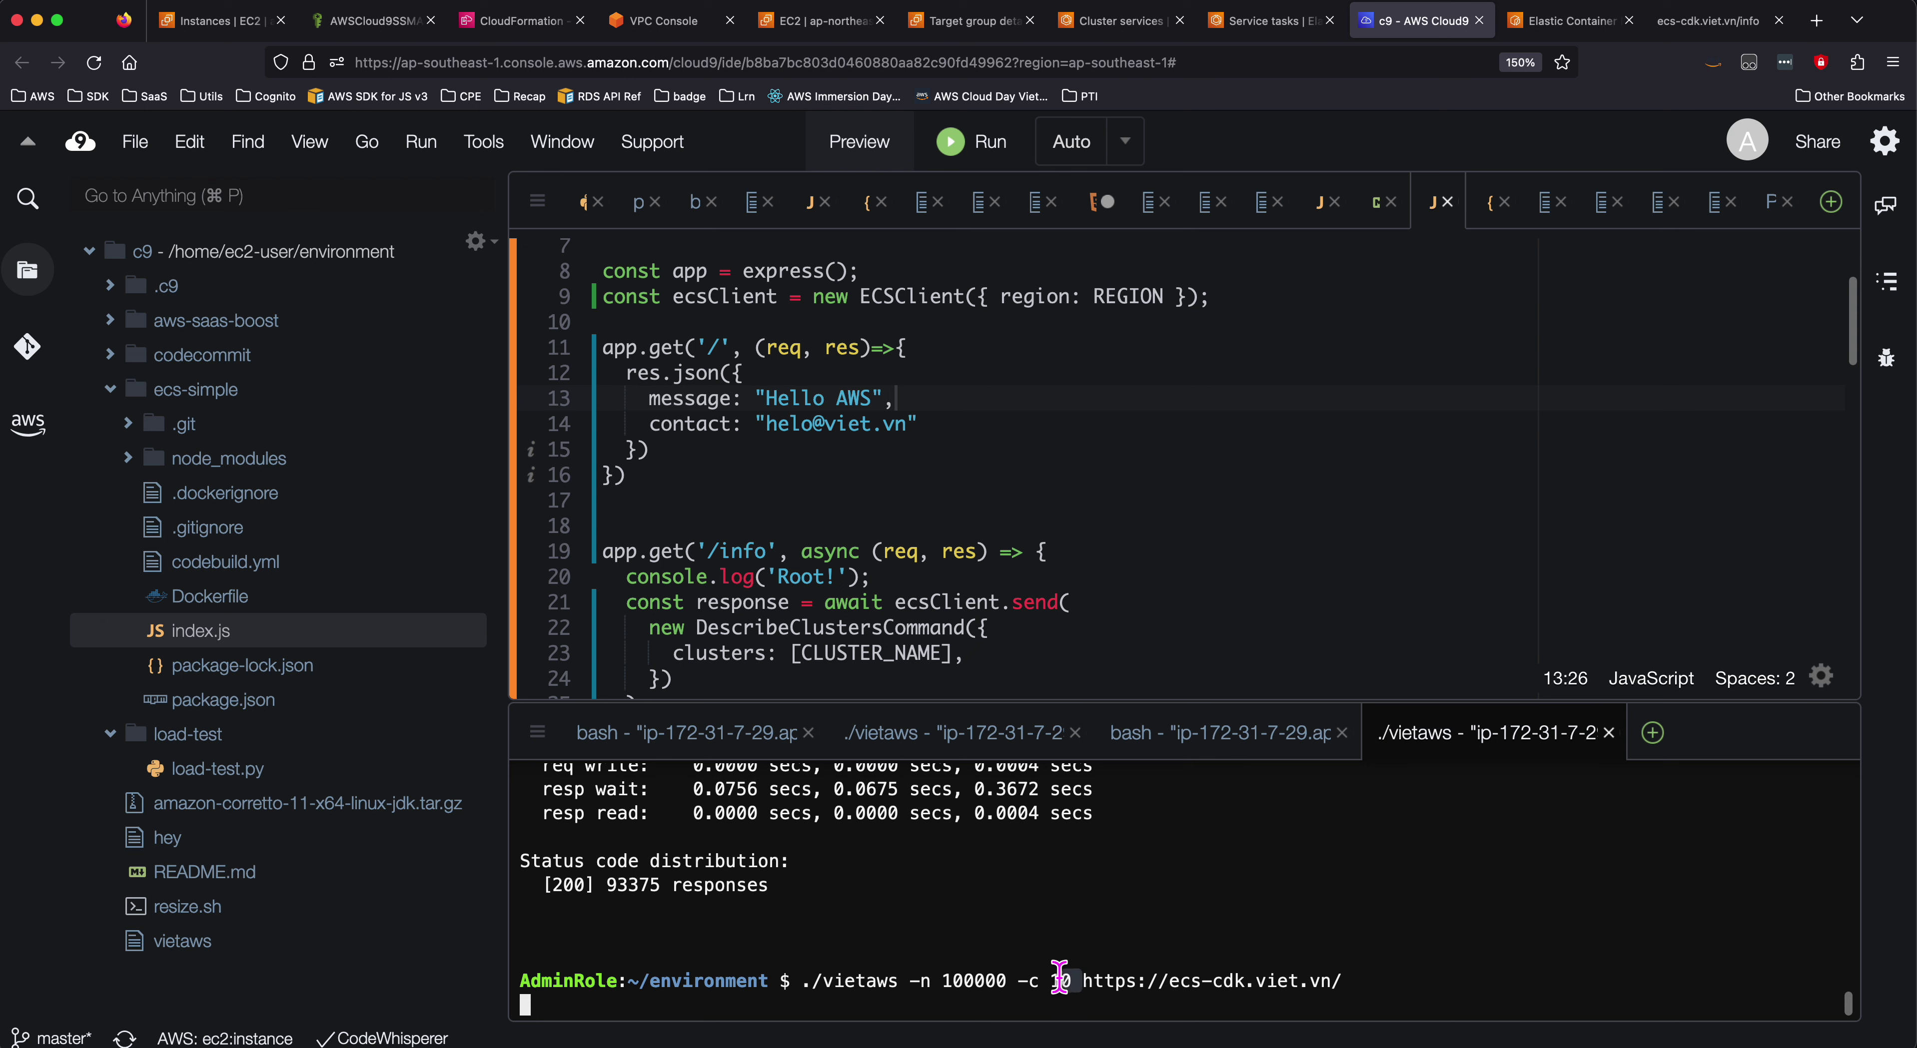
left_click(1126, 921)
left_click(1220, 745)
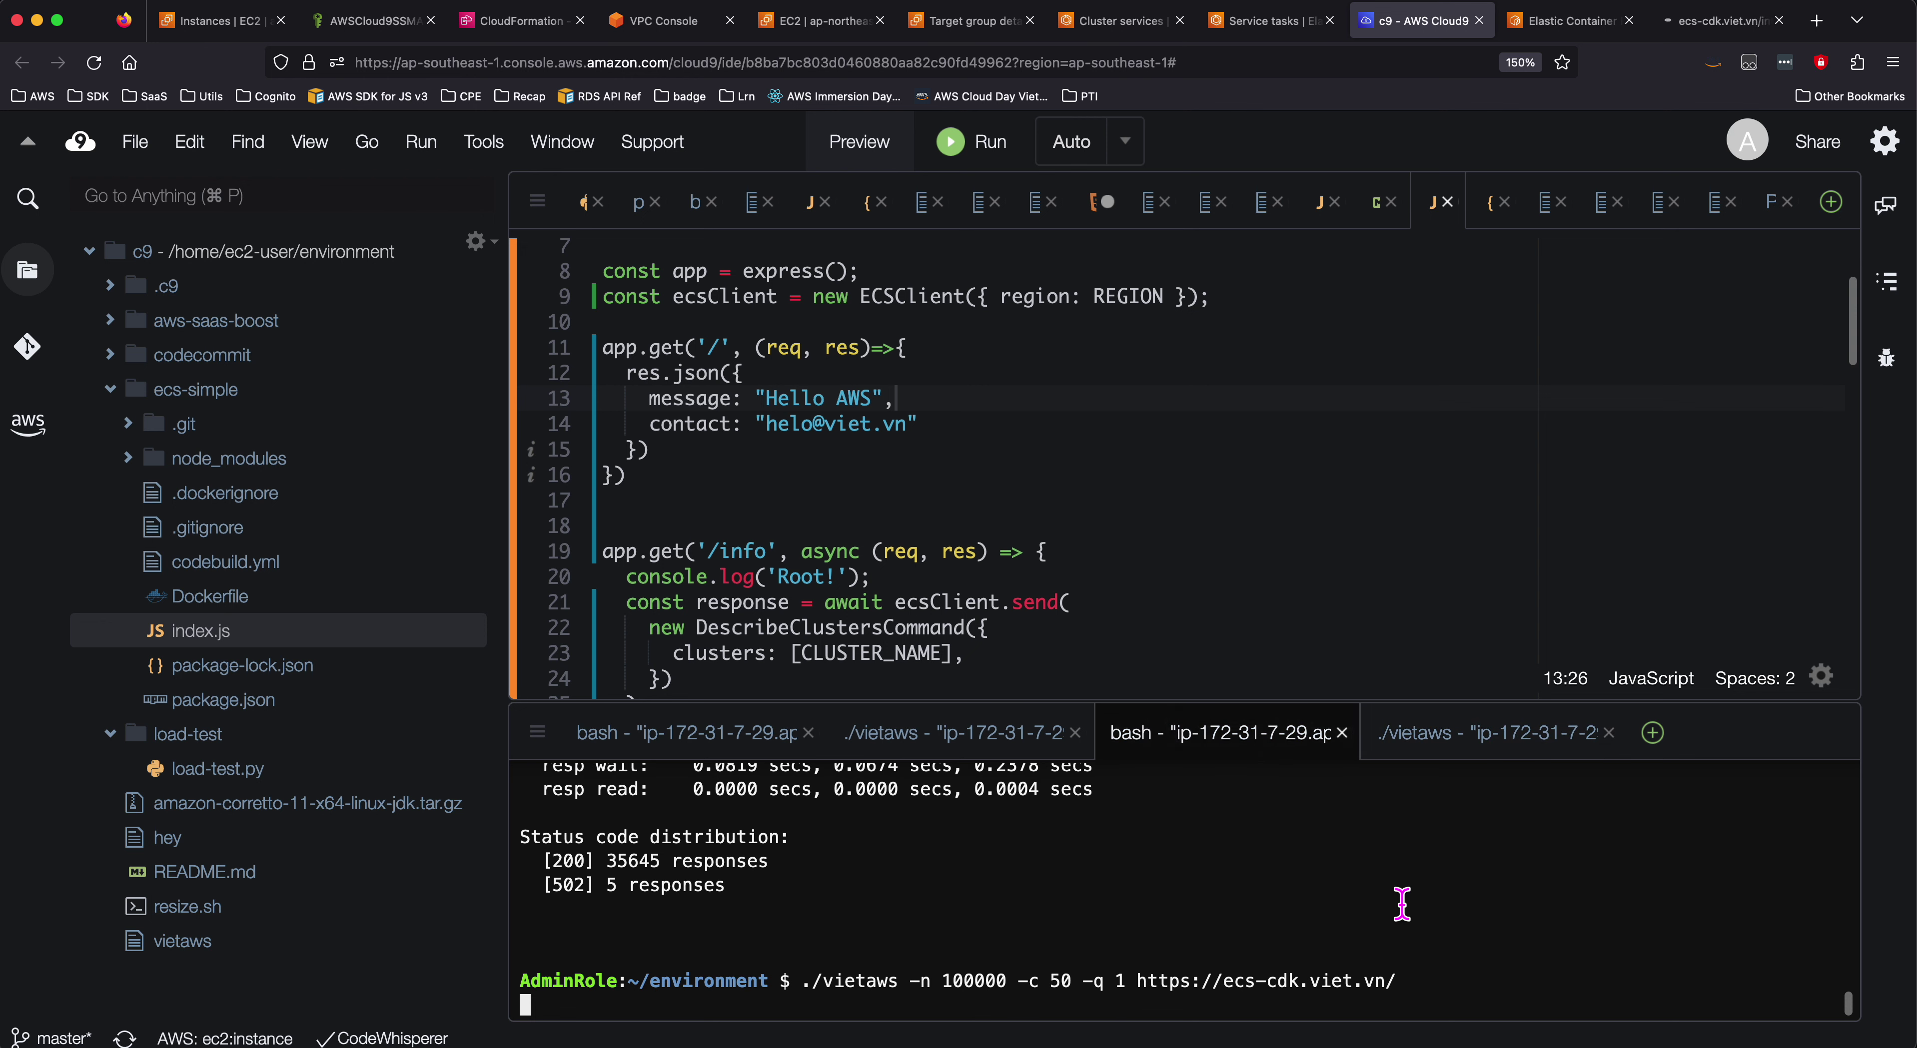
- Switch to the ecs-cdk.viet.vn/info page, open the timer app and start a one-hour countdown
left_click(1697, 22)
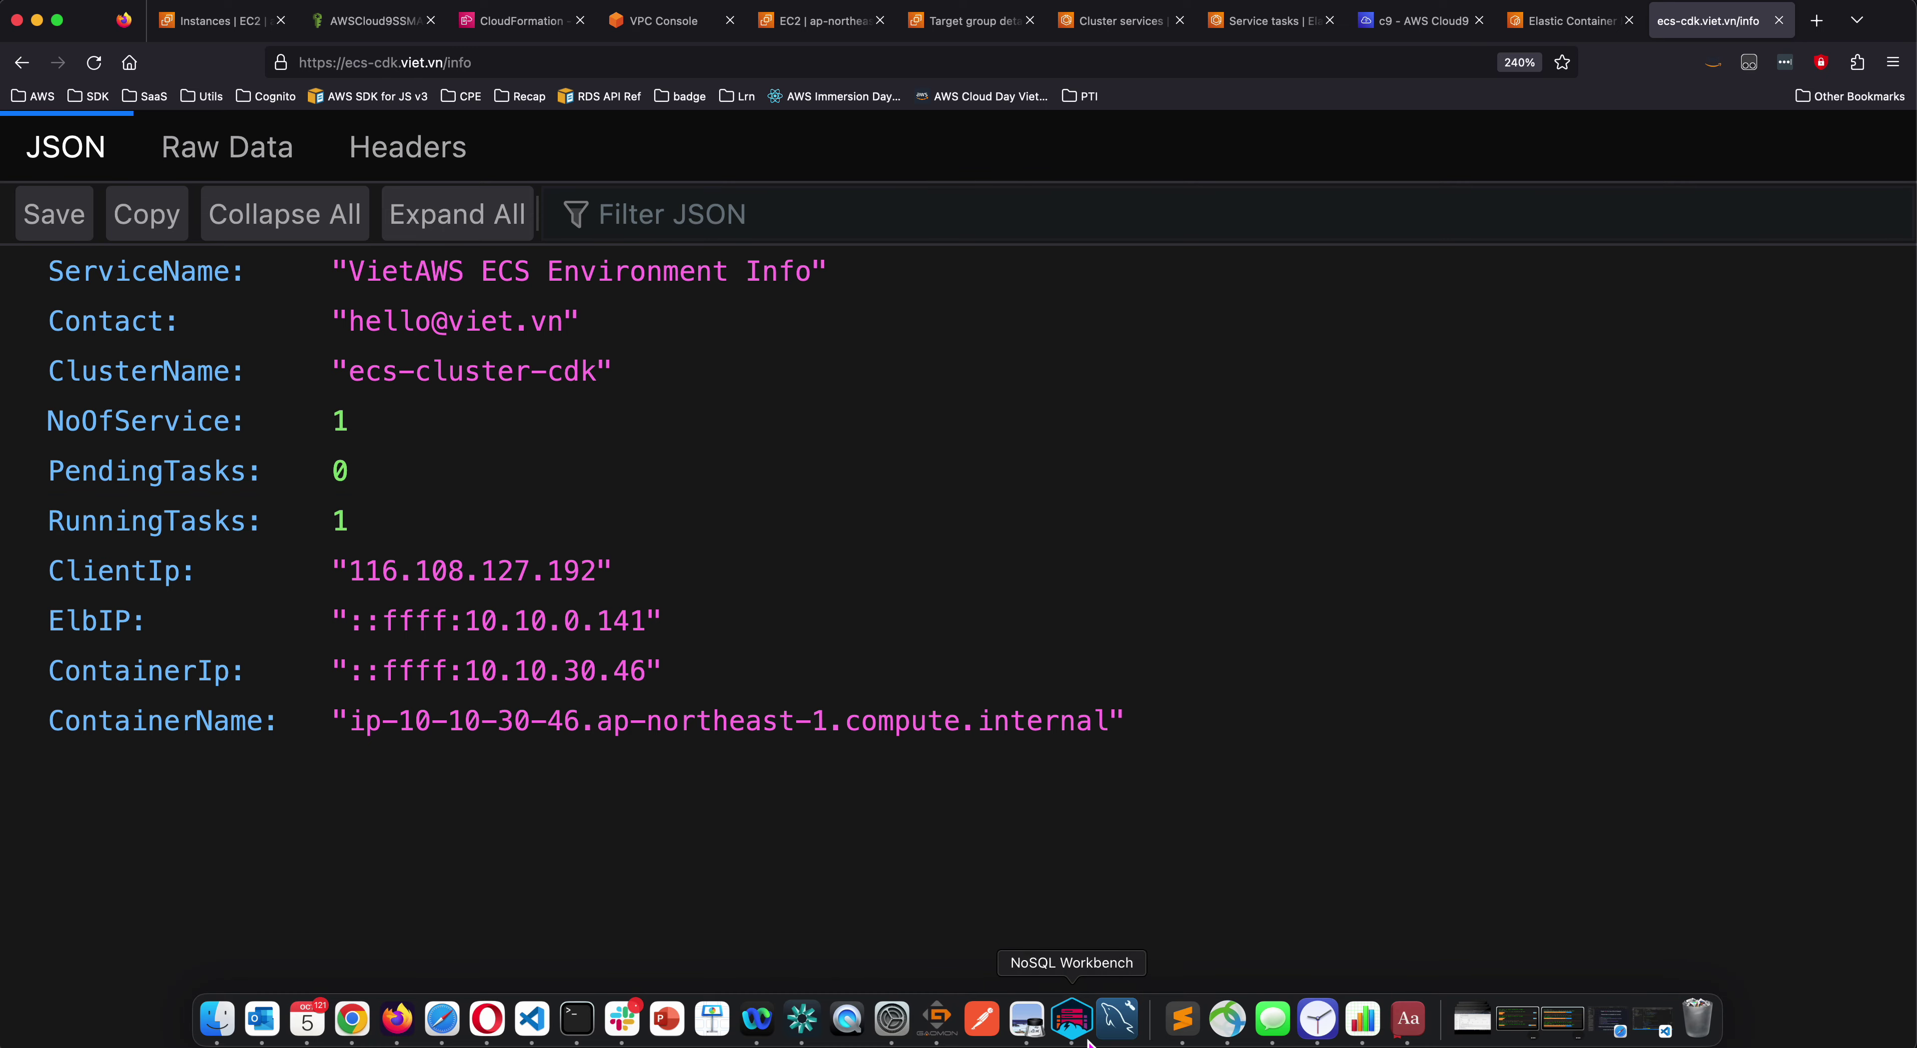
left_click(1316, 1032)
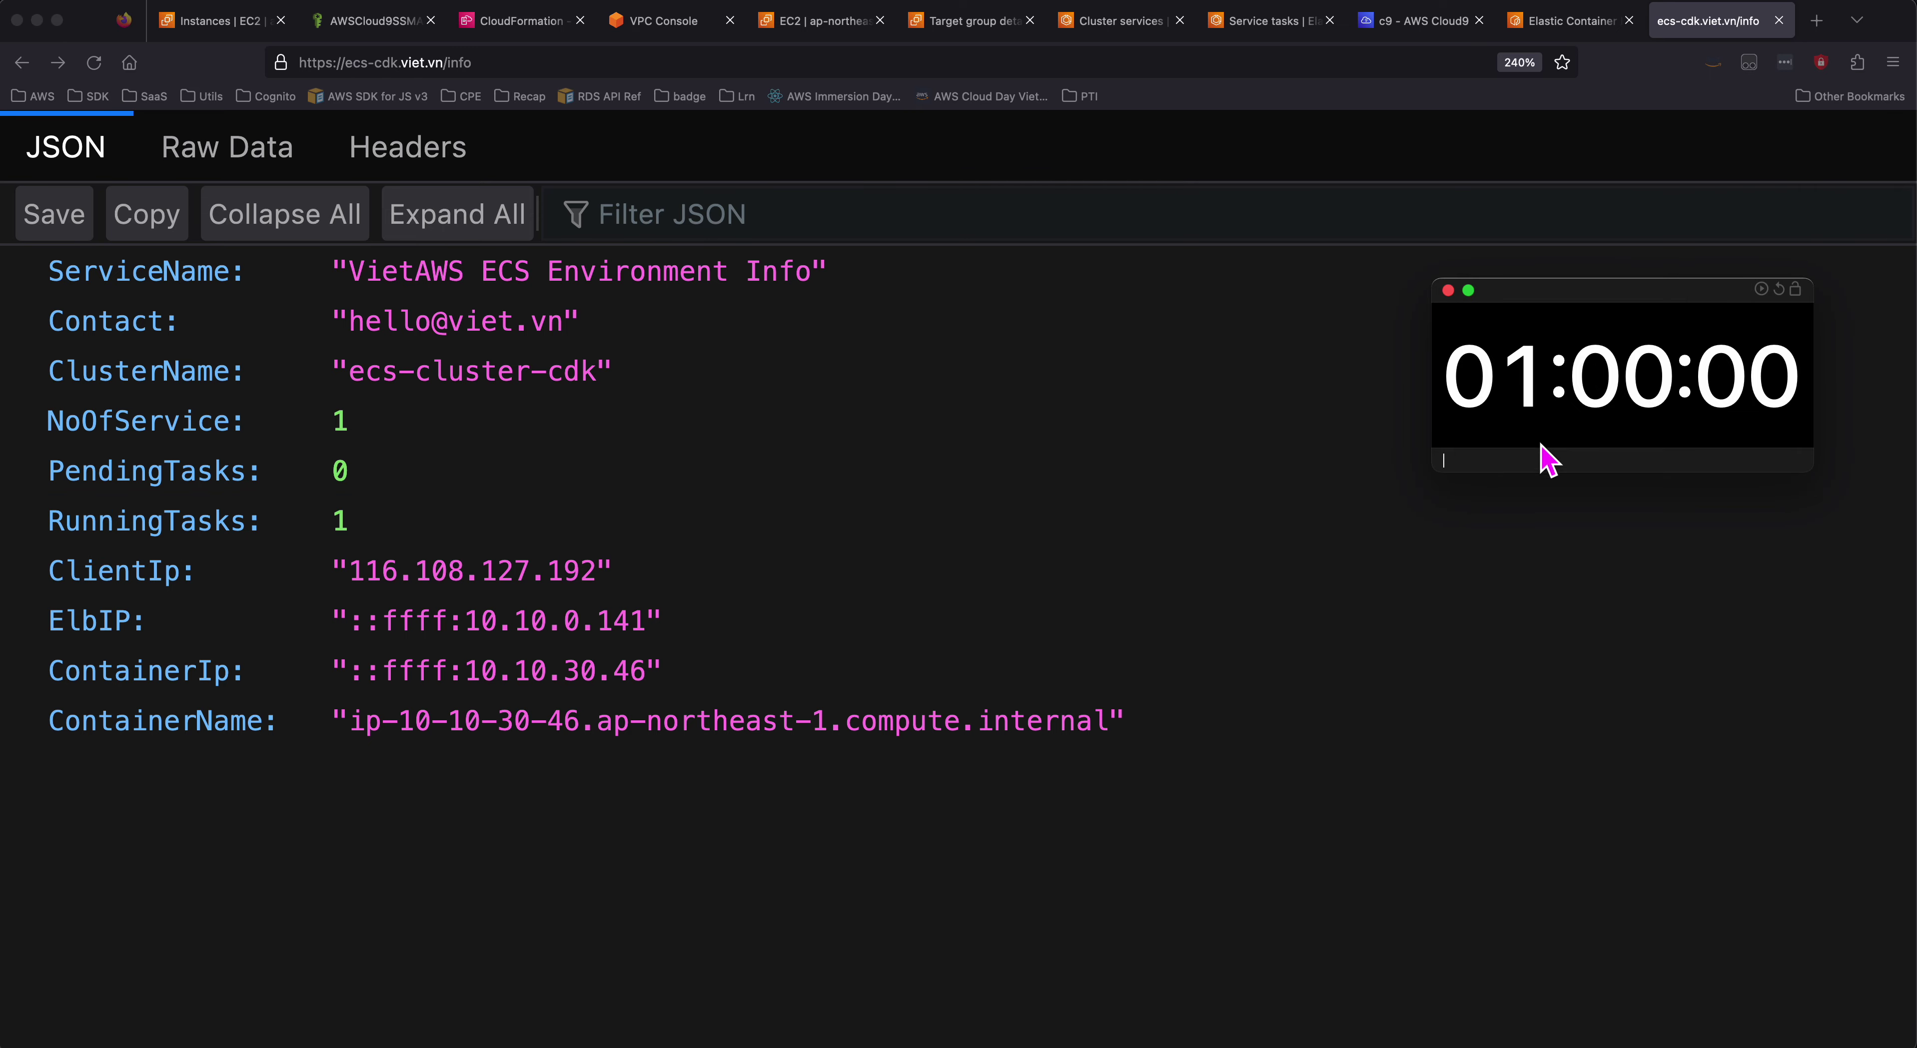
left_click(1760, 289)
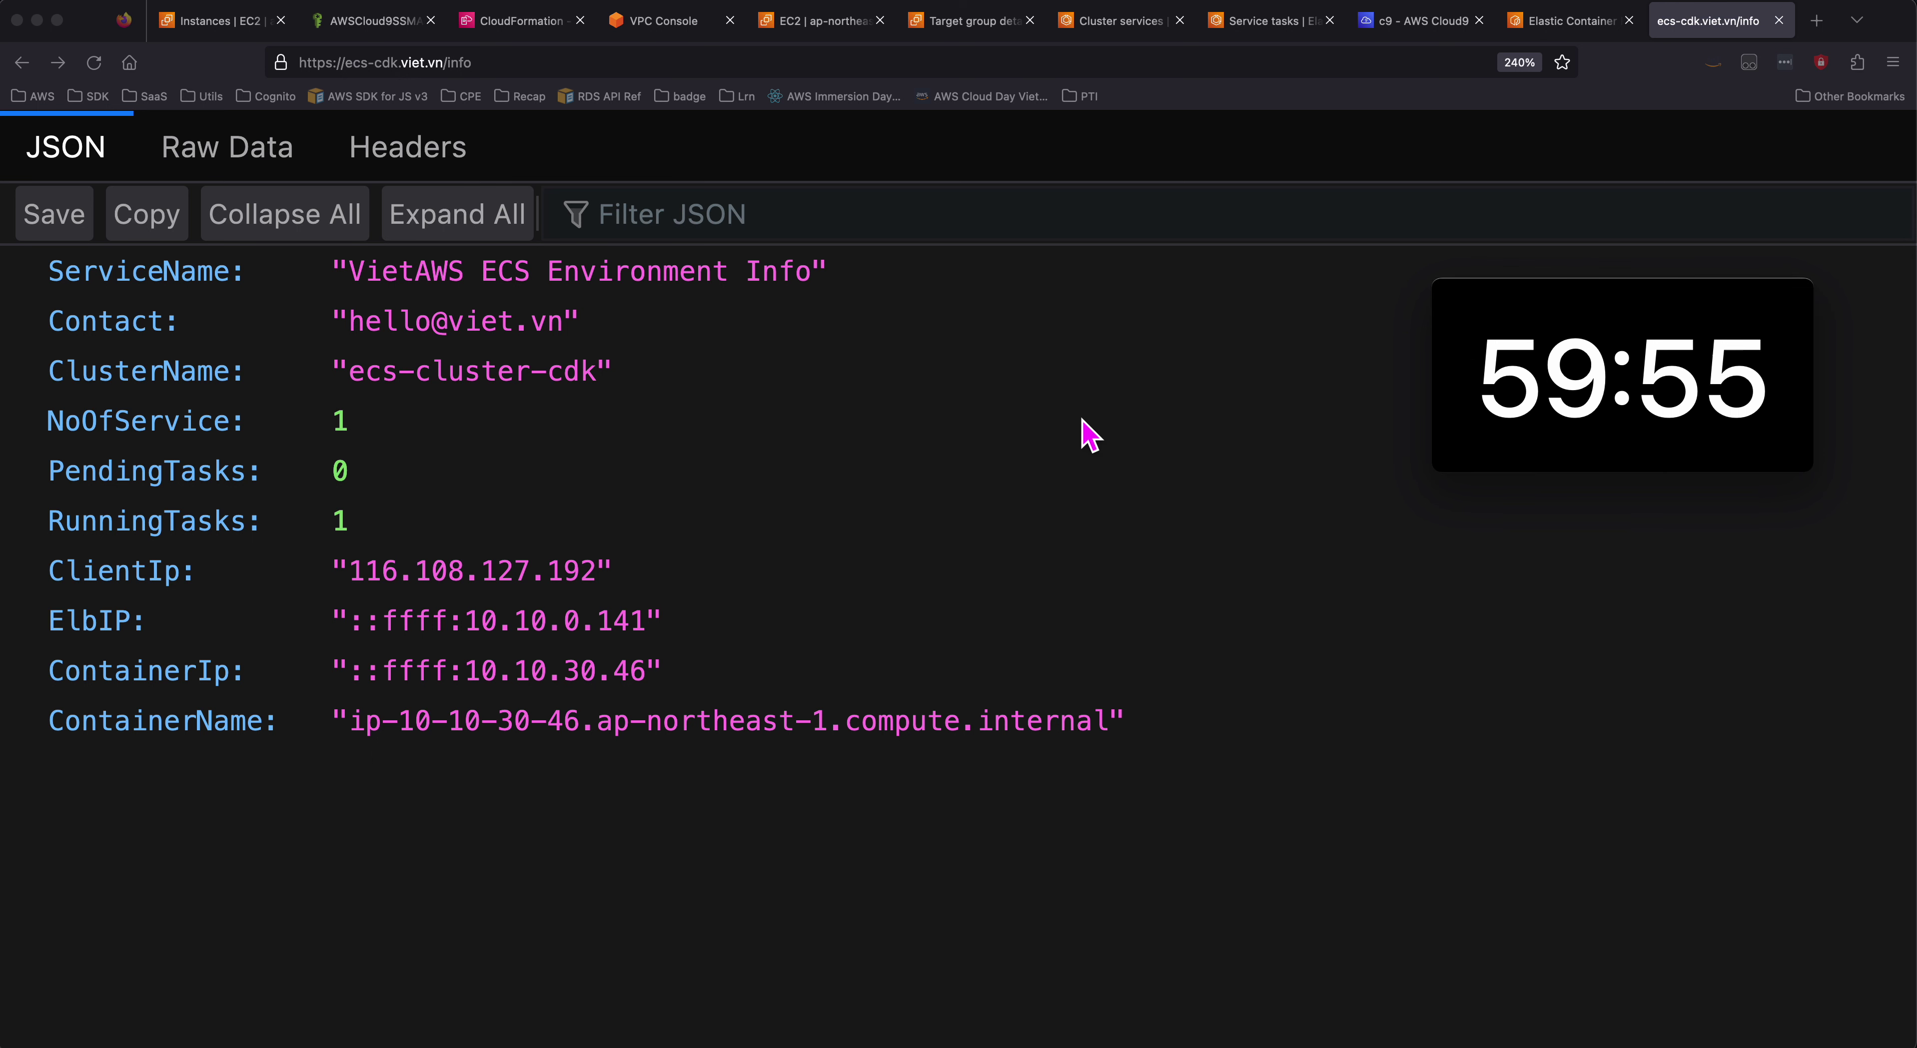
- Reload the /info endpoint and refresh default-svc's health page to compare the pending, running and desired tasks
mouse_move(1539, 419)
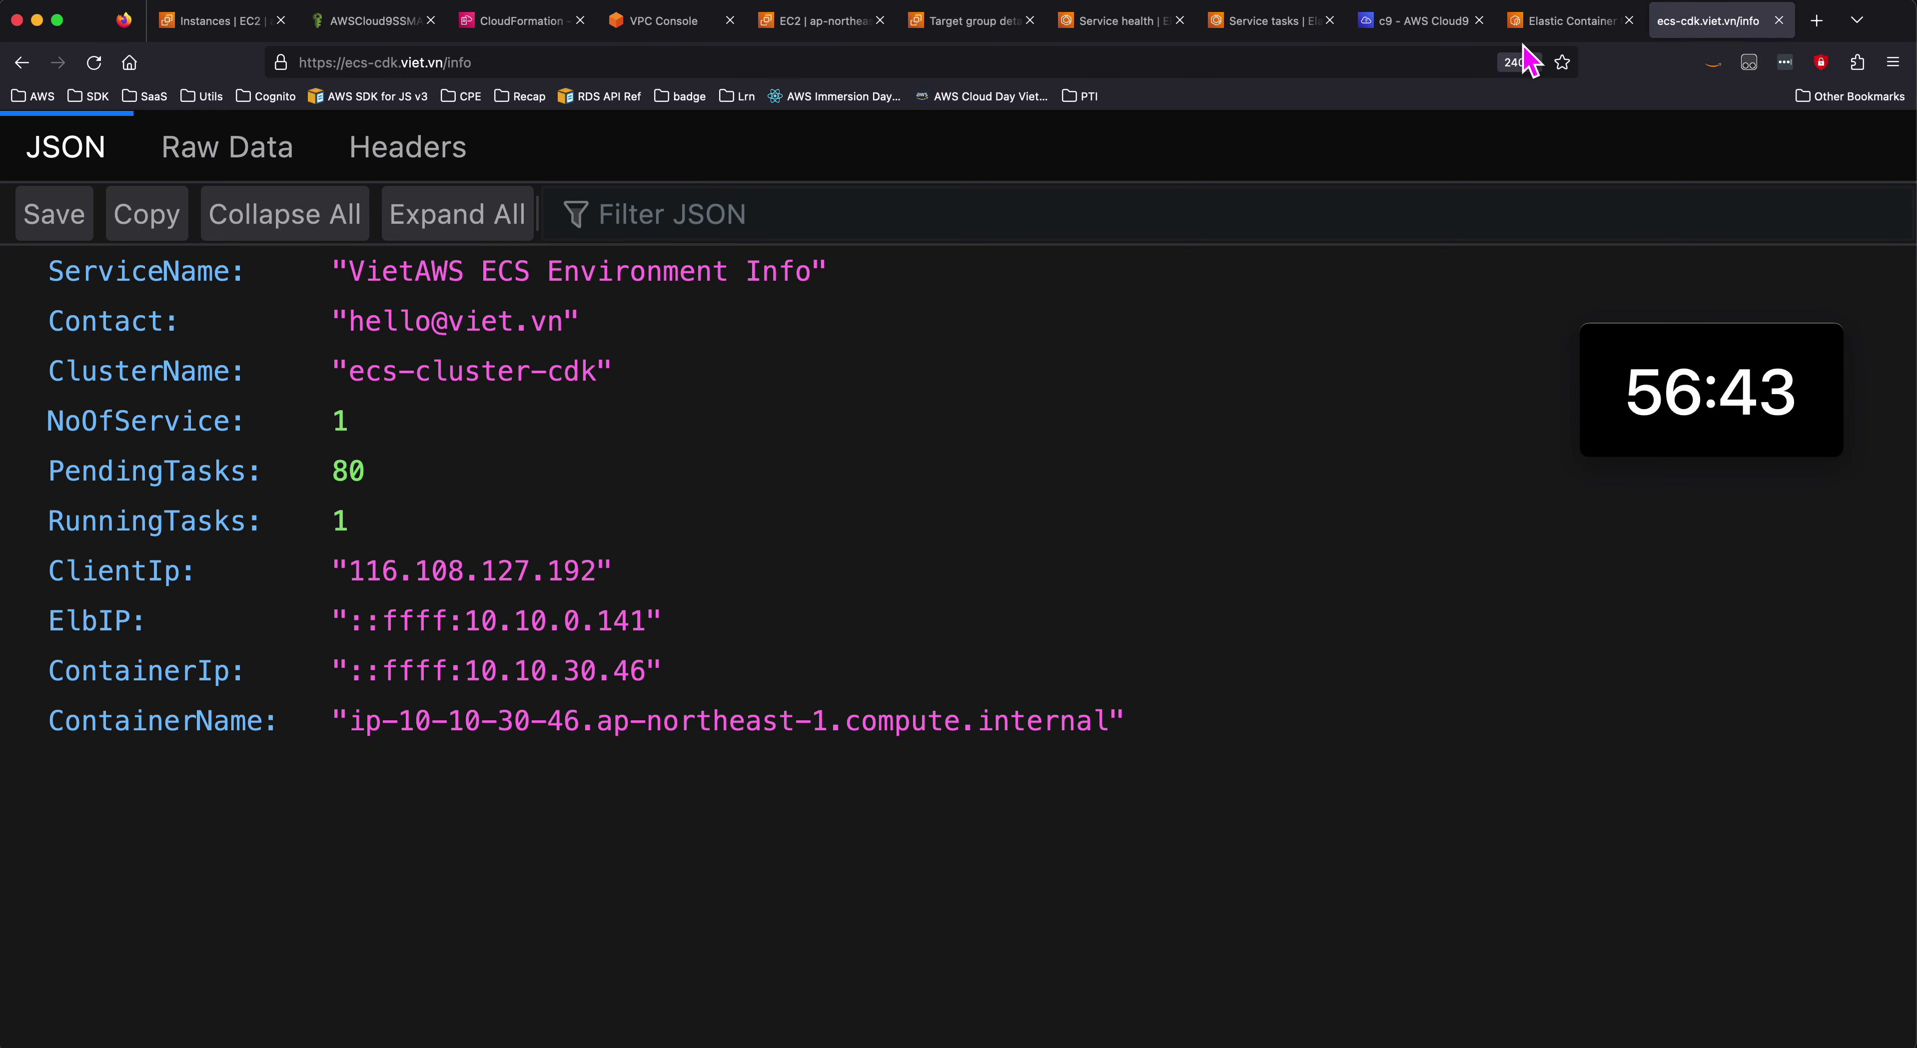
key("super+r")
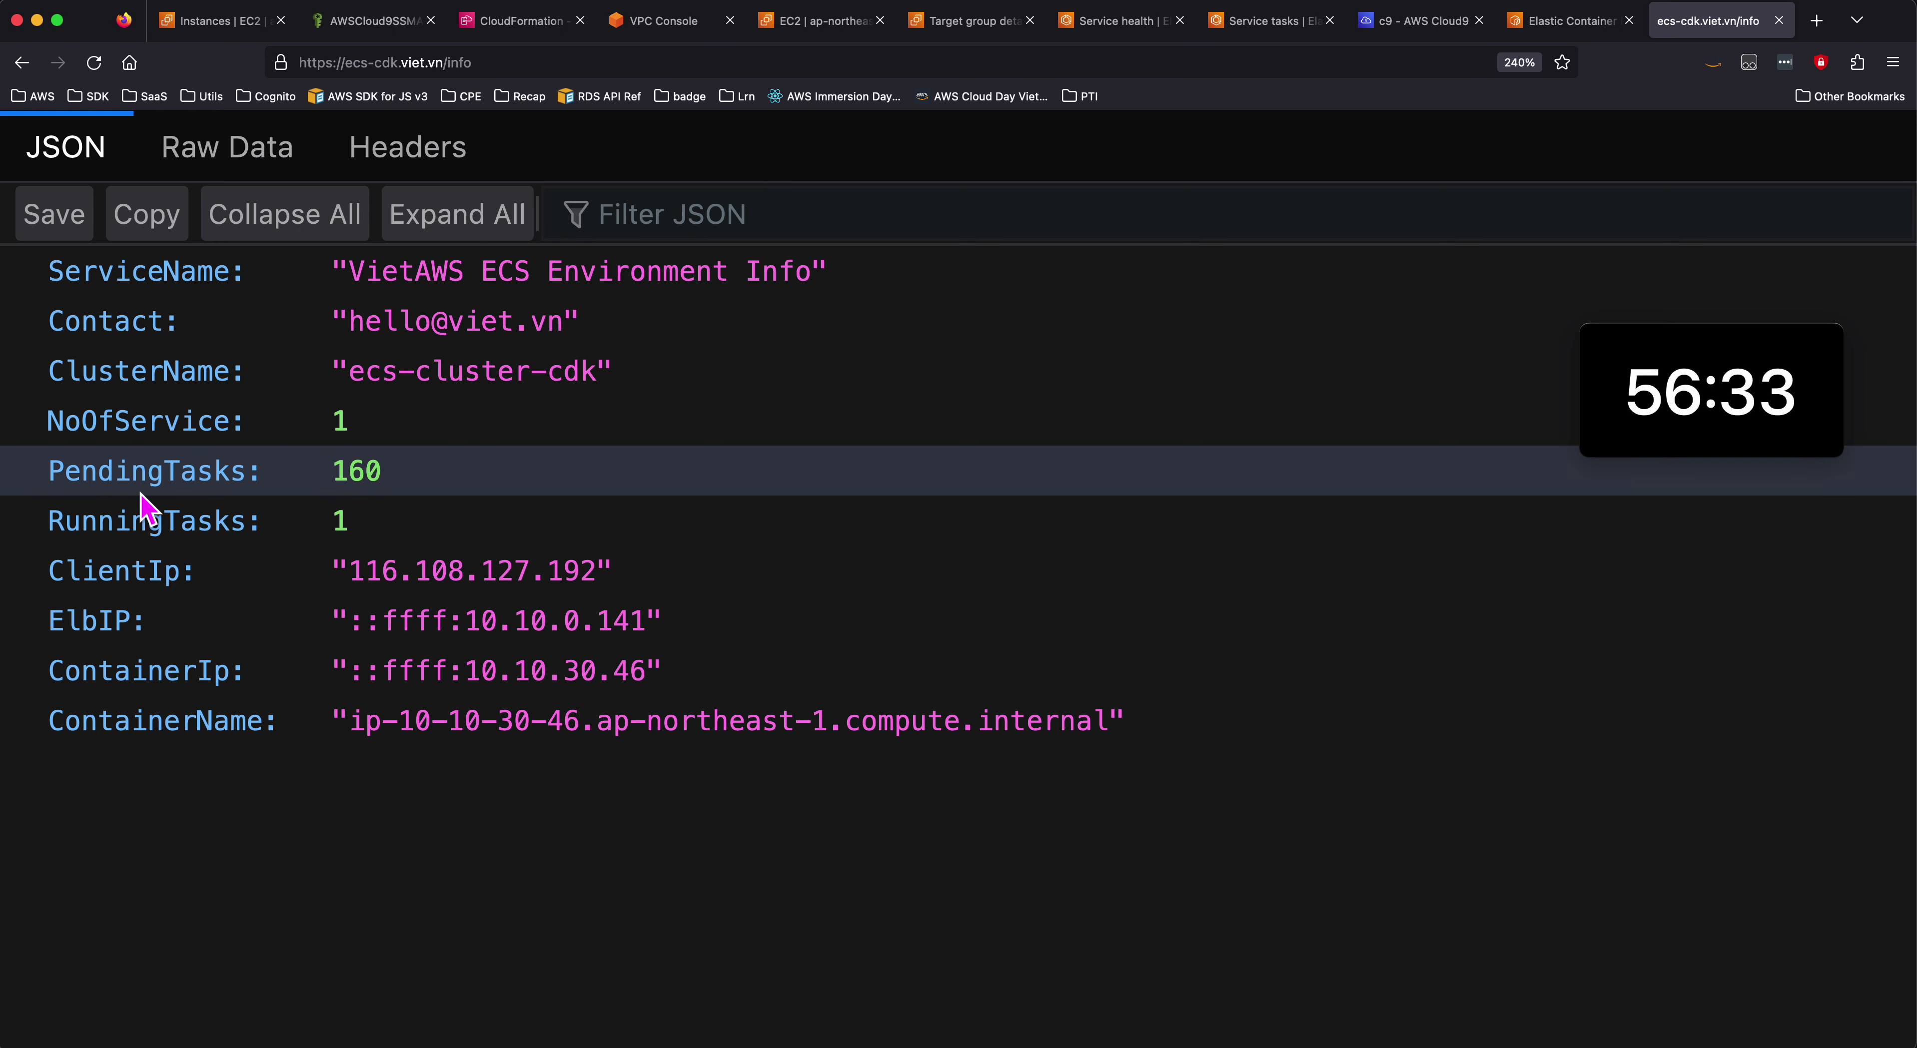
key("super+r")
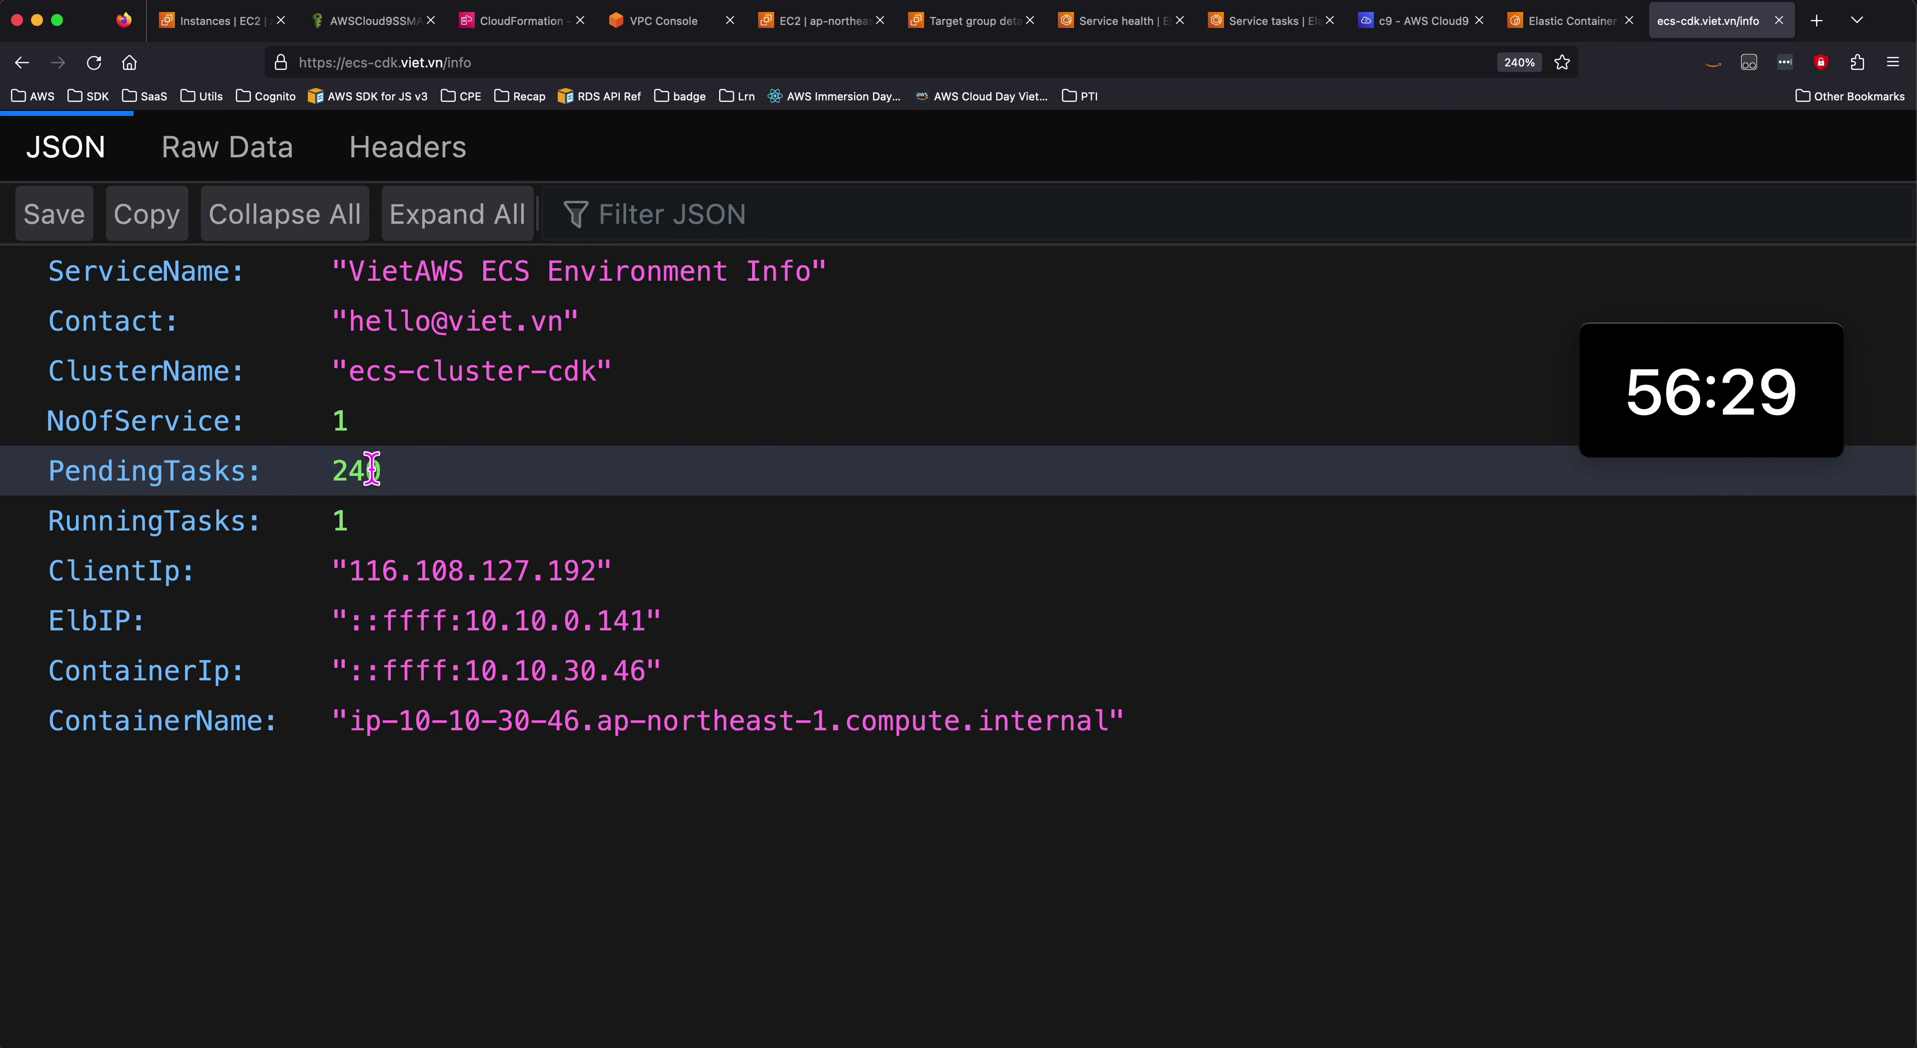
left_click(1139, 28)
left_click(1456, 271)
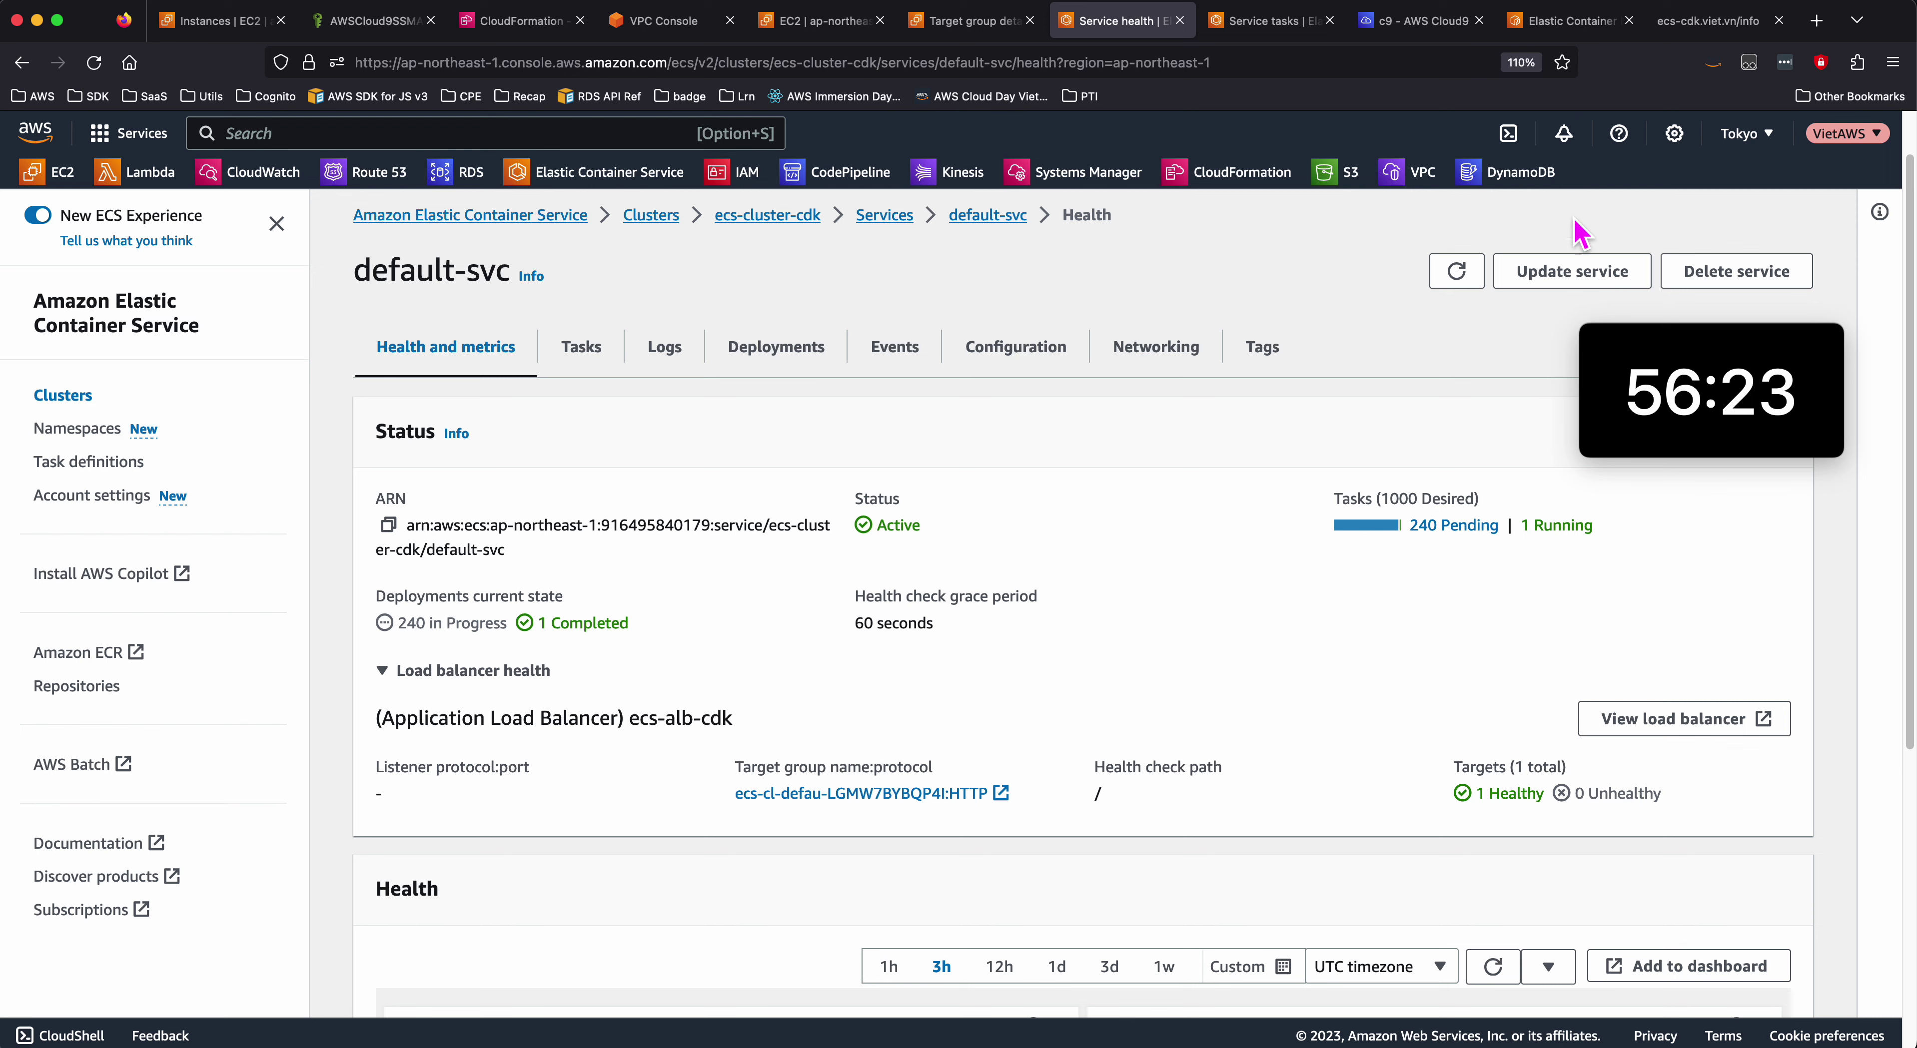
- Return to the ecs-cdk.viet.vn/info page and reload it repeatedly to track the pending tasks, running tasks and container IP
left_click(1694, 30)
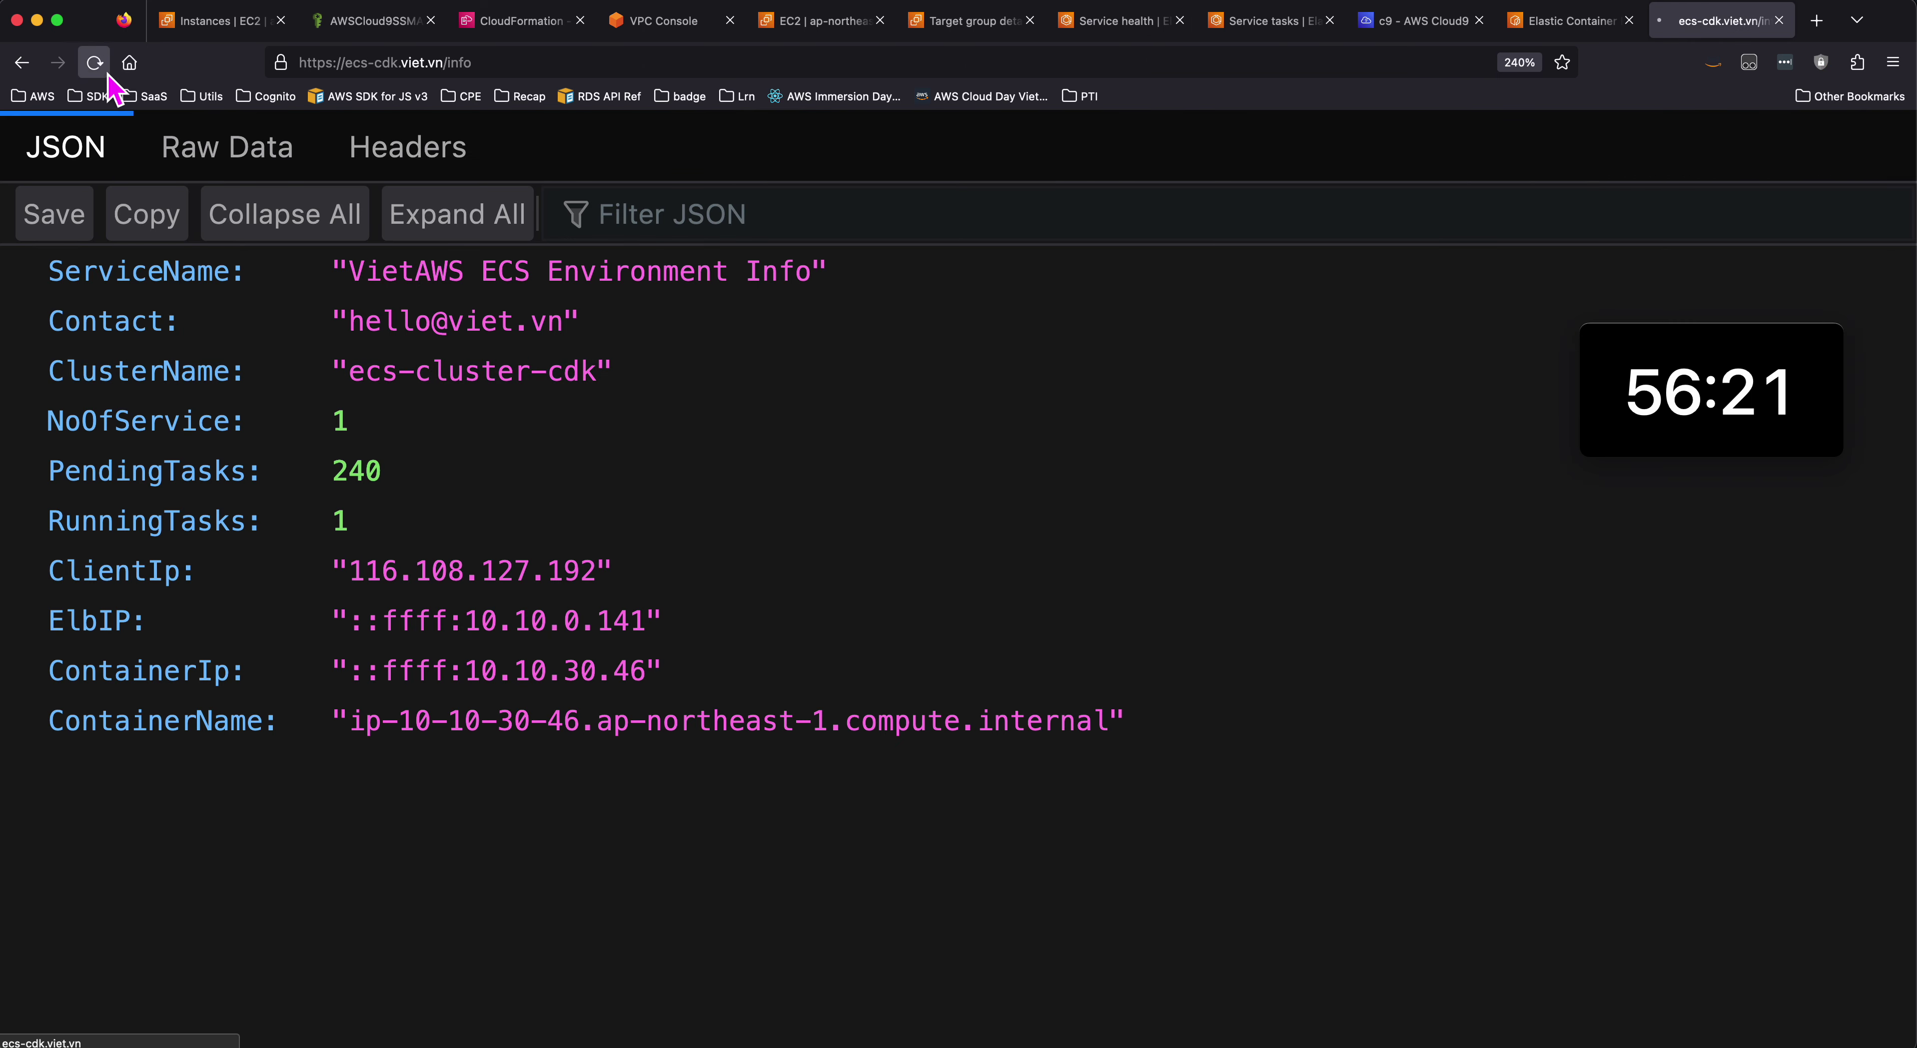
left_click(93, 62)
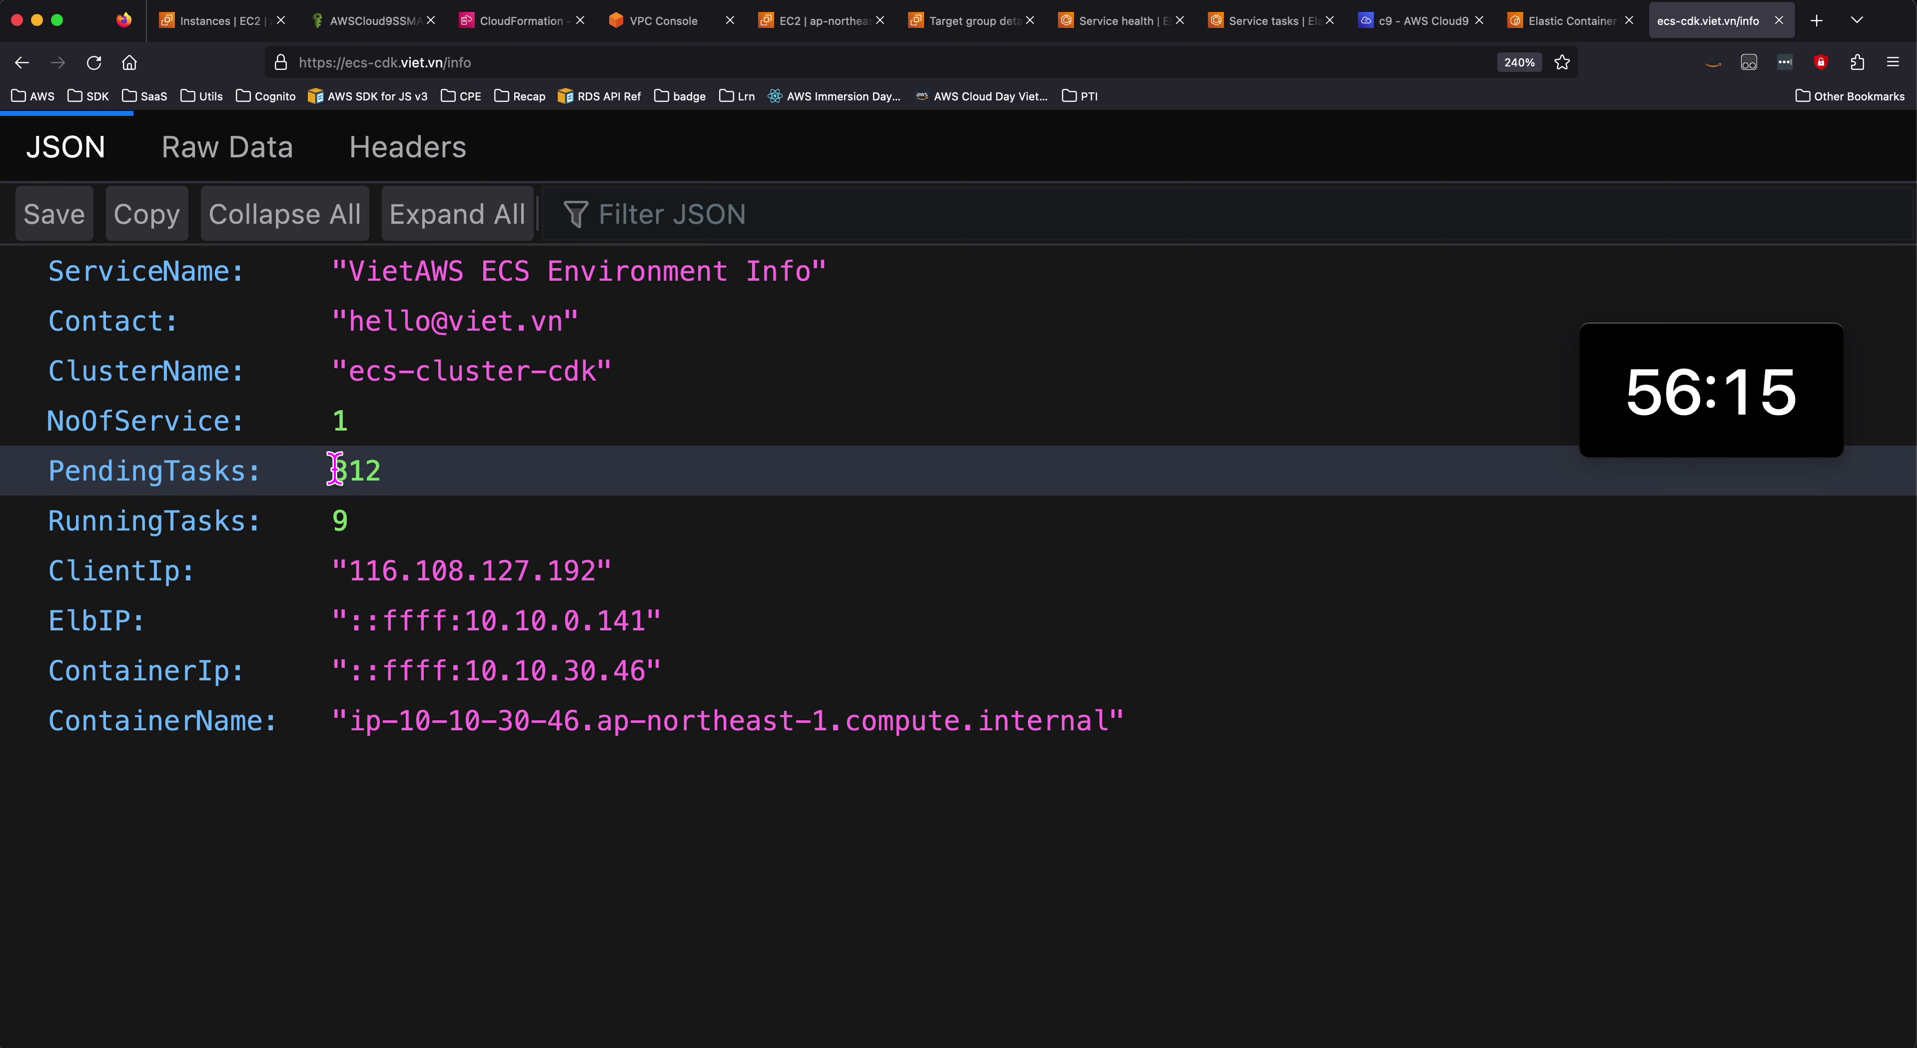
left_click_drag(341, 471, 394, 485)
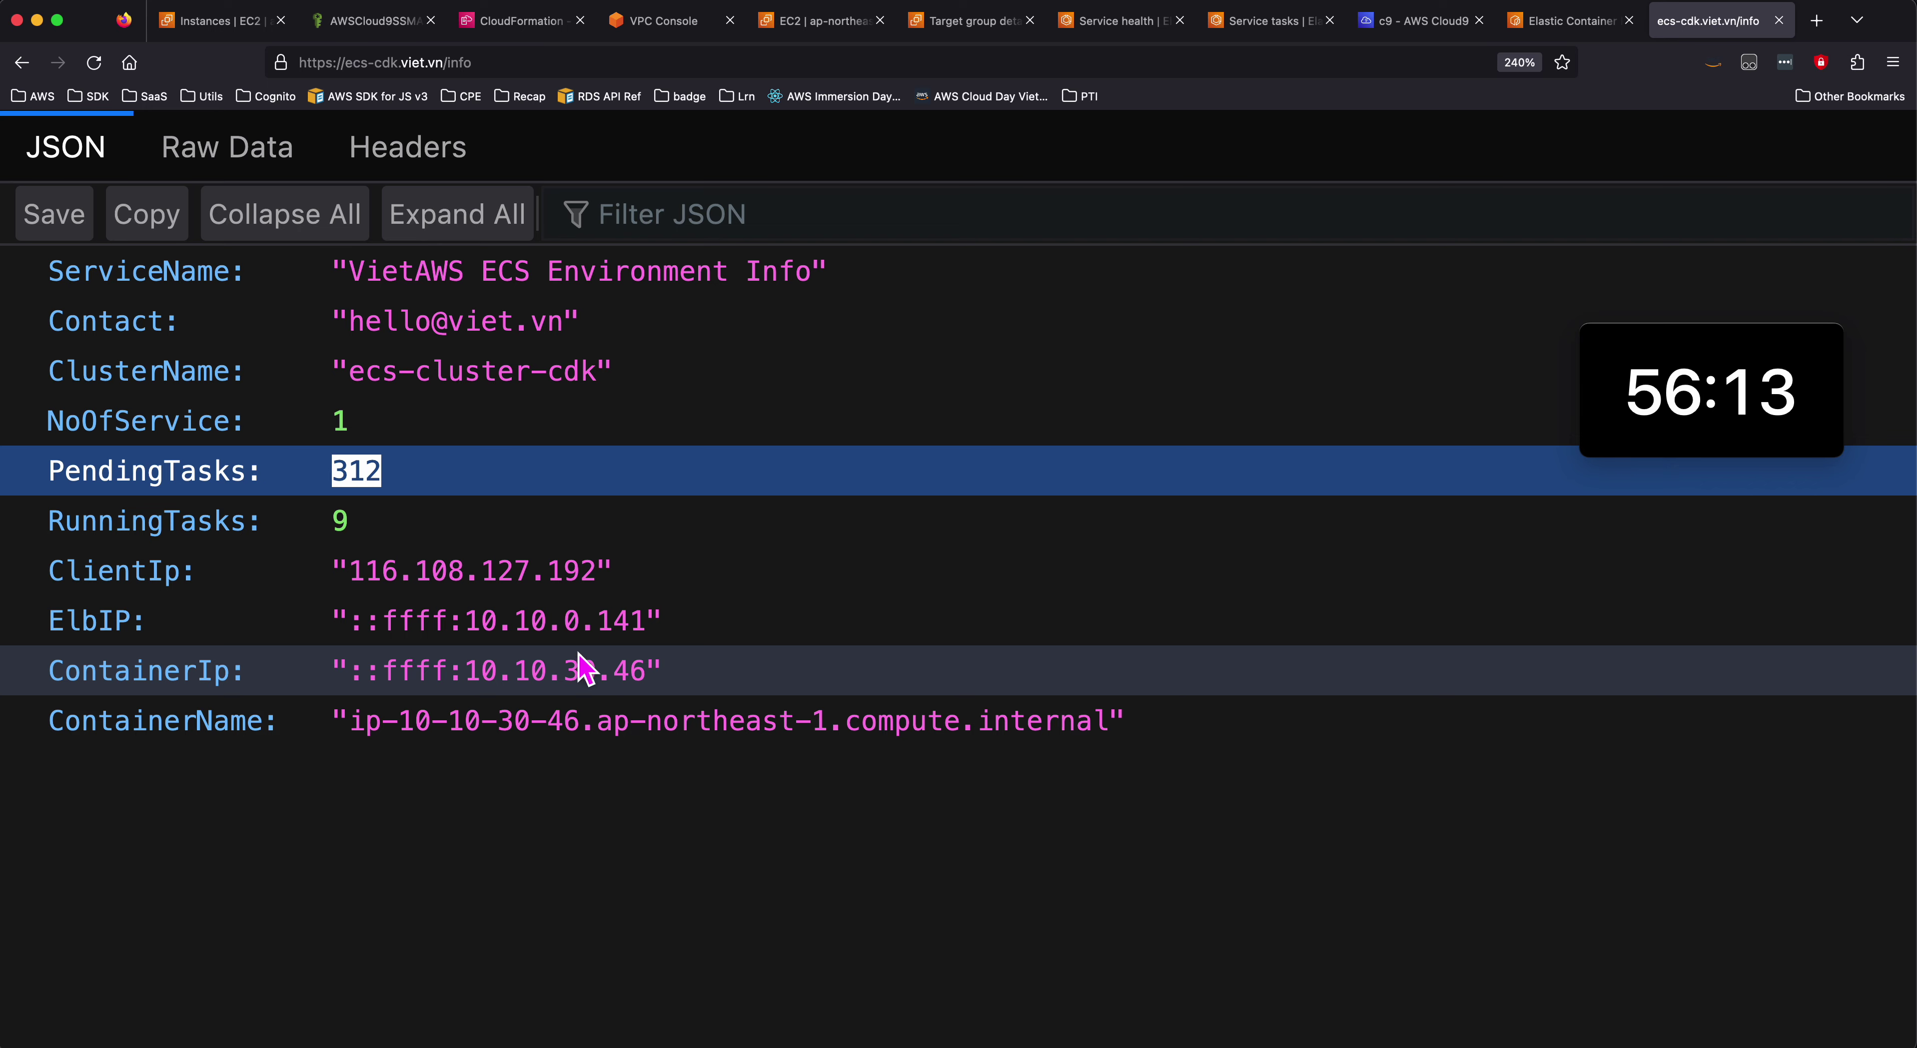
mouse_move(645, 671)
left_mouse_down()
mouse_move(474, 663)
mouse_move(661, 672)
left_mouse_up()
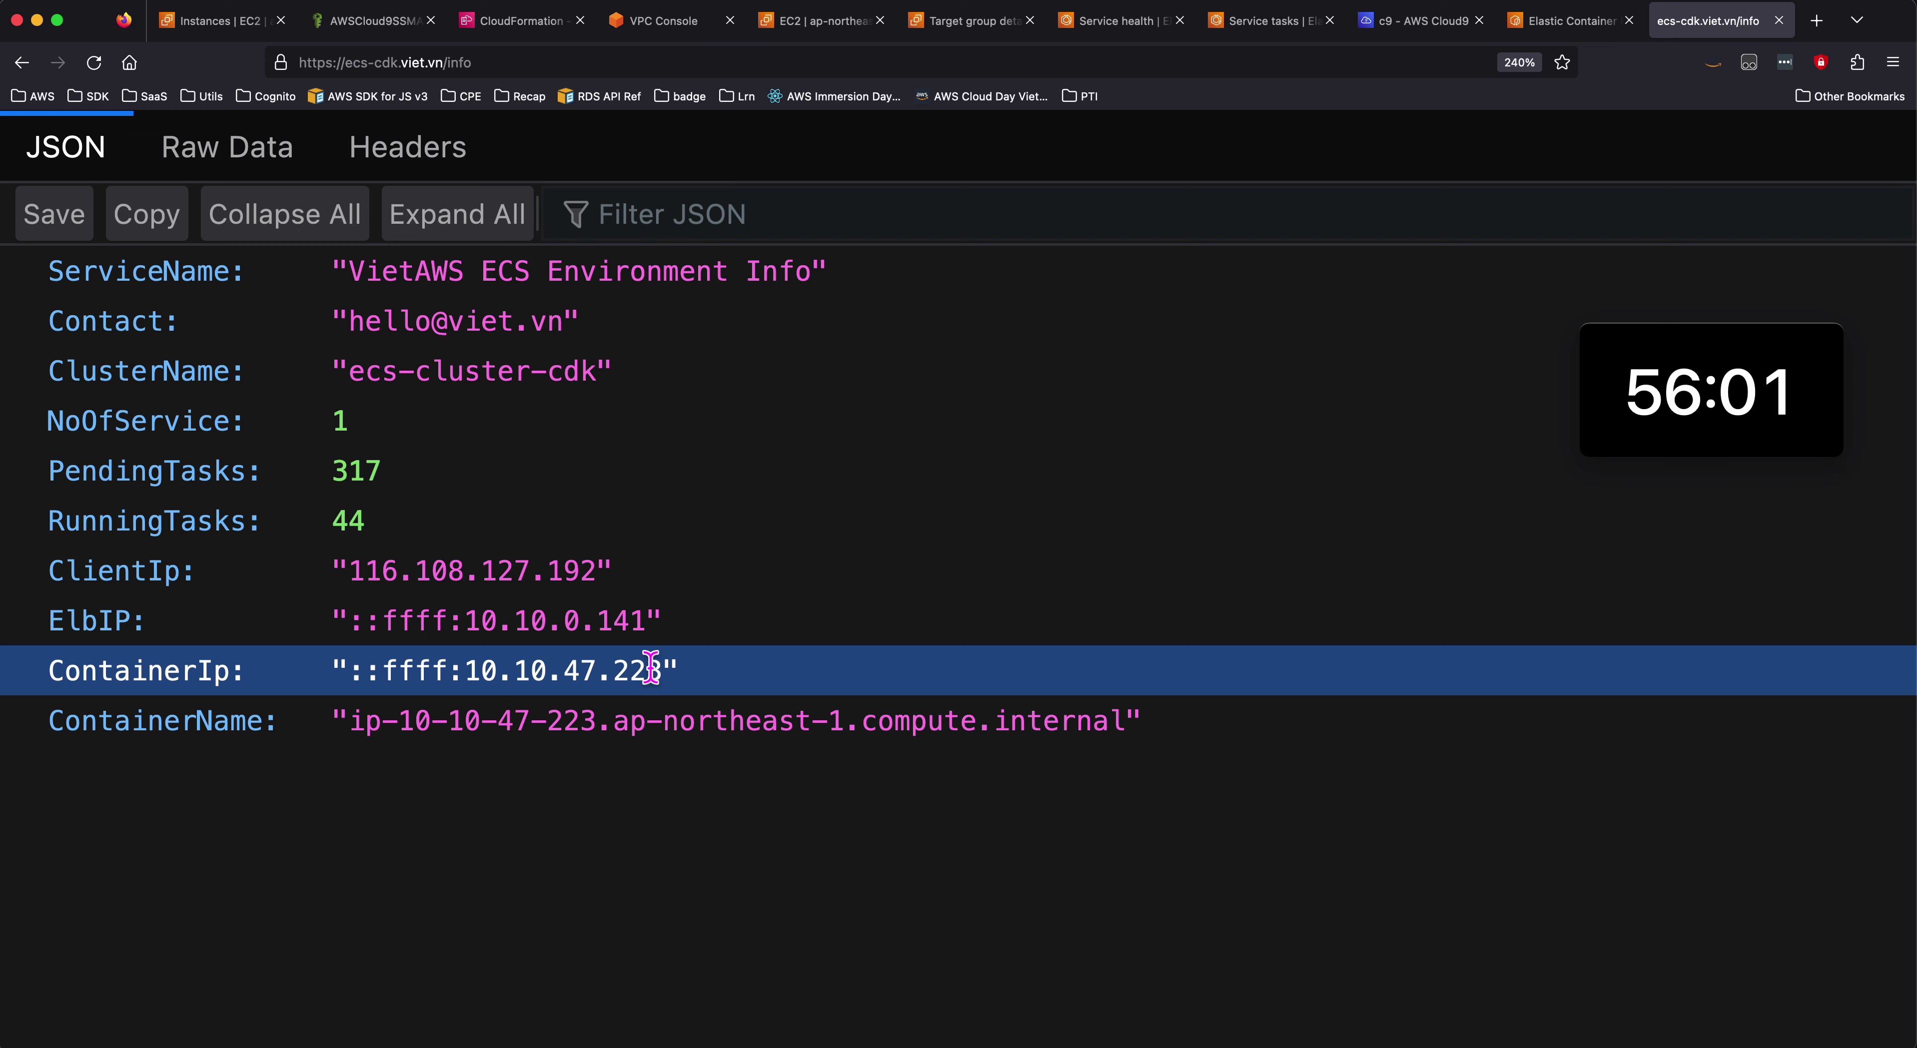
key("super+r")
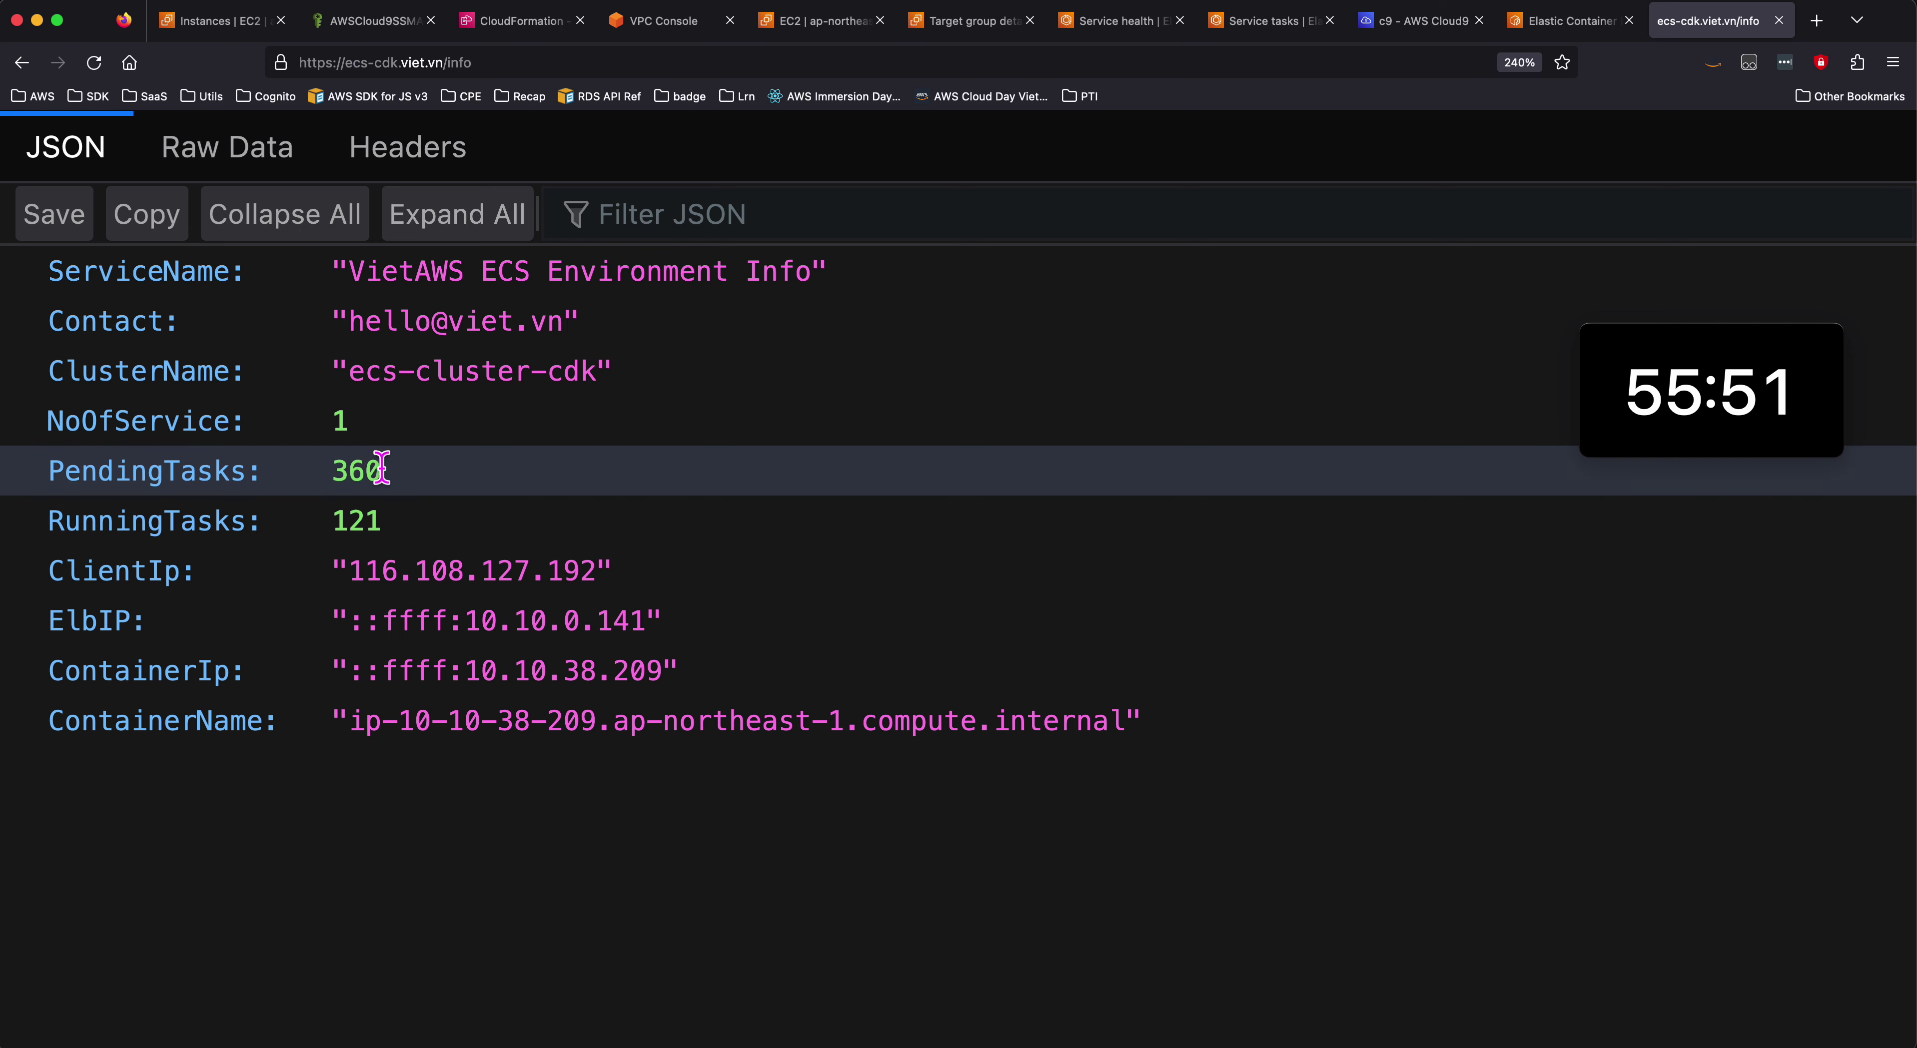
key("super+r")
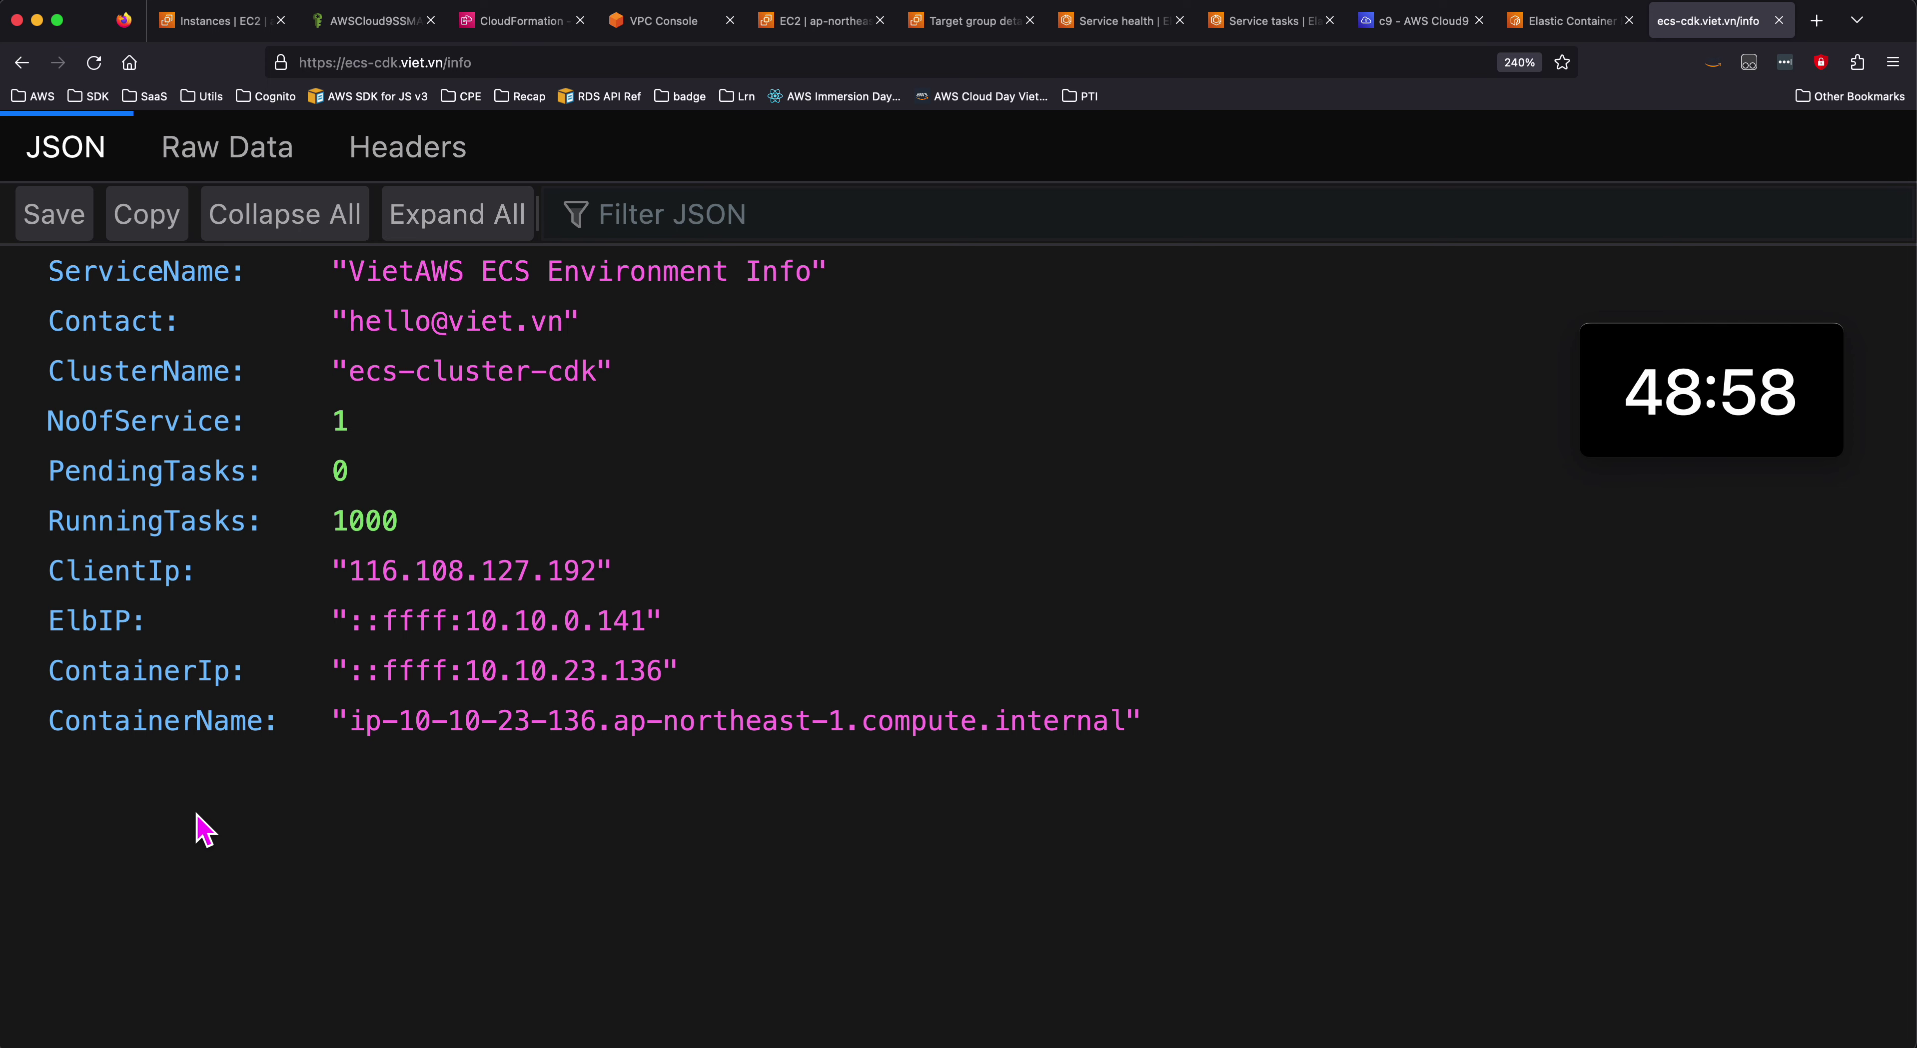
key("super+r")
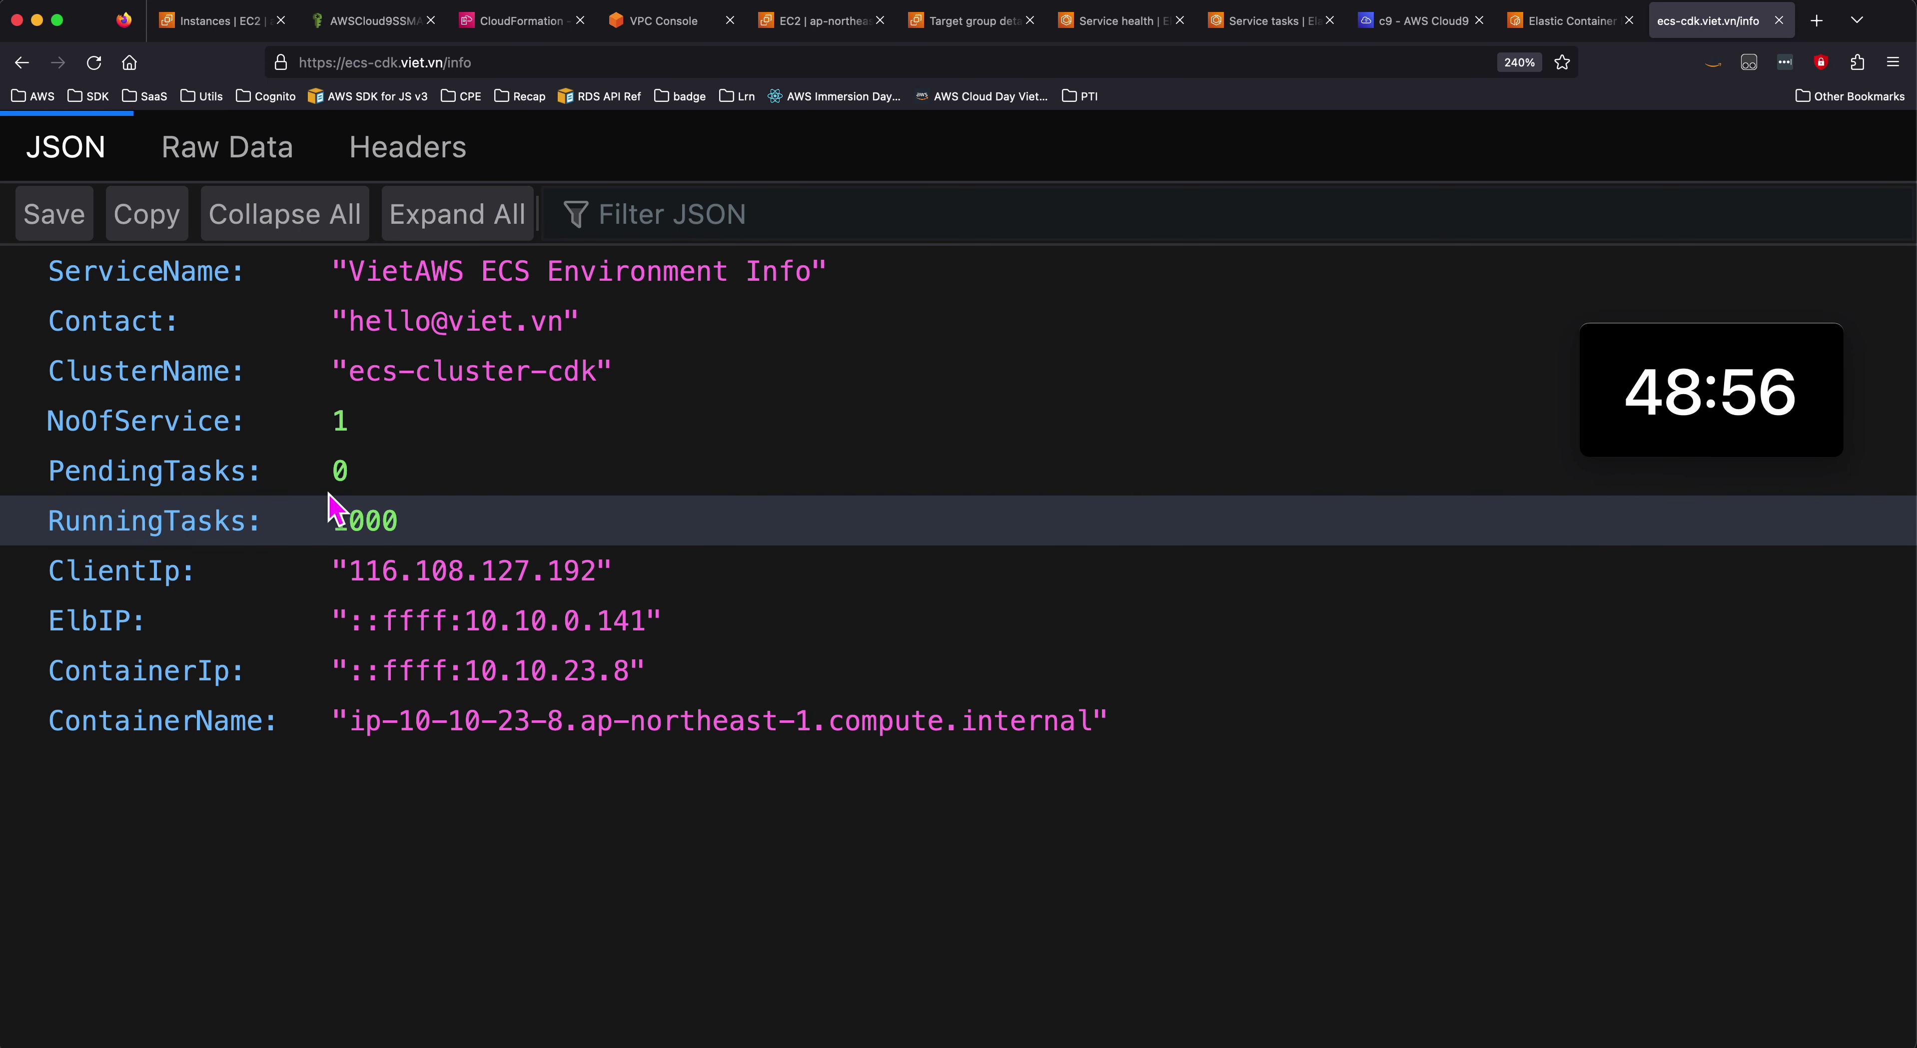
- Restore the signed-out default-svc tasks page, dismiss the countdown timer and look through the list of running tasks
left_click(1243, 21)
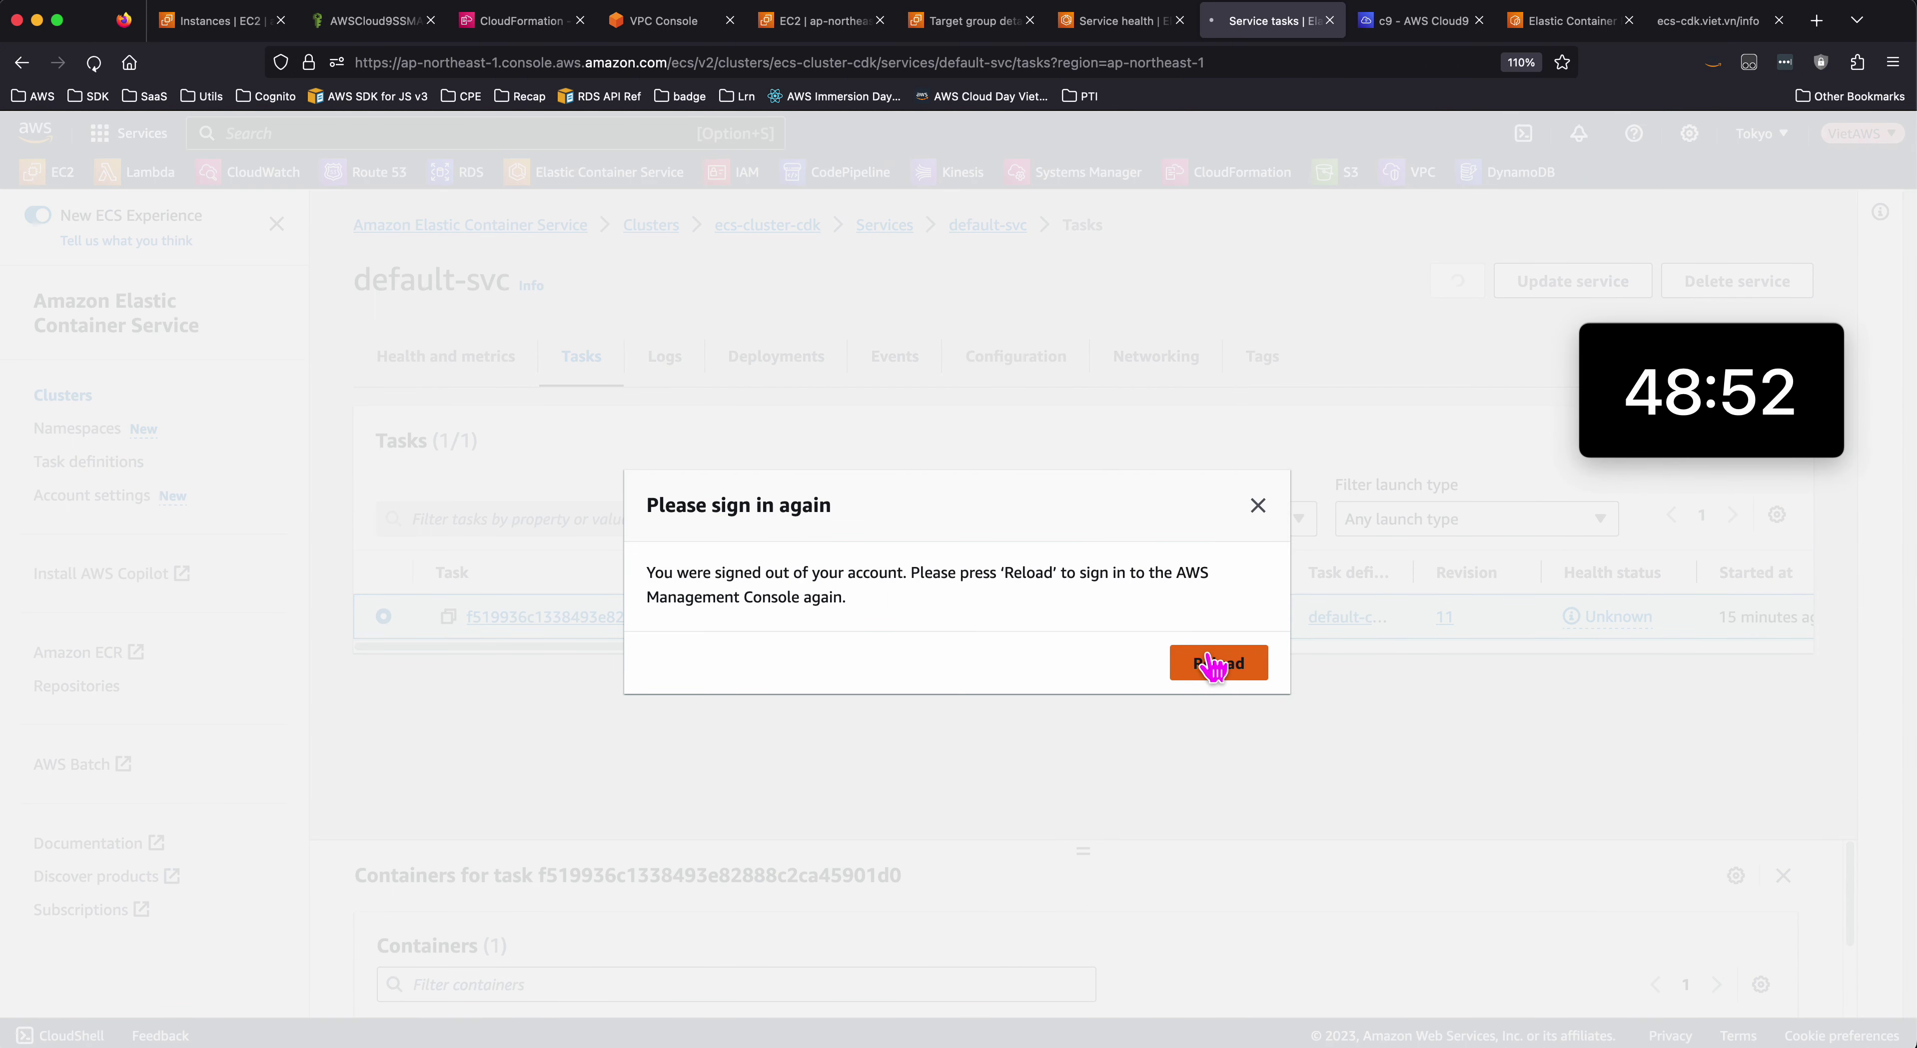
left_click(1211, 663)
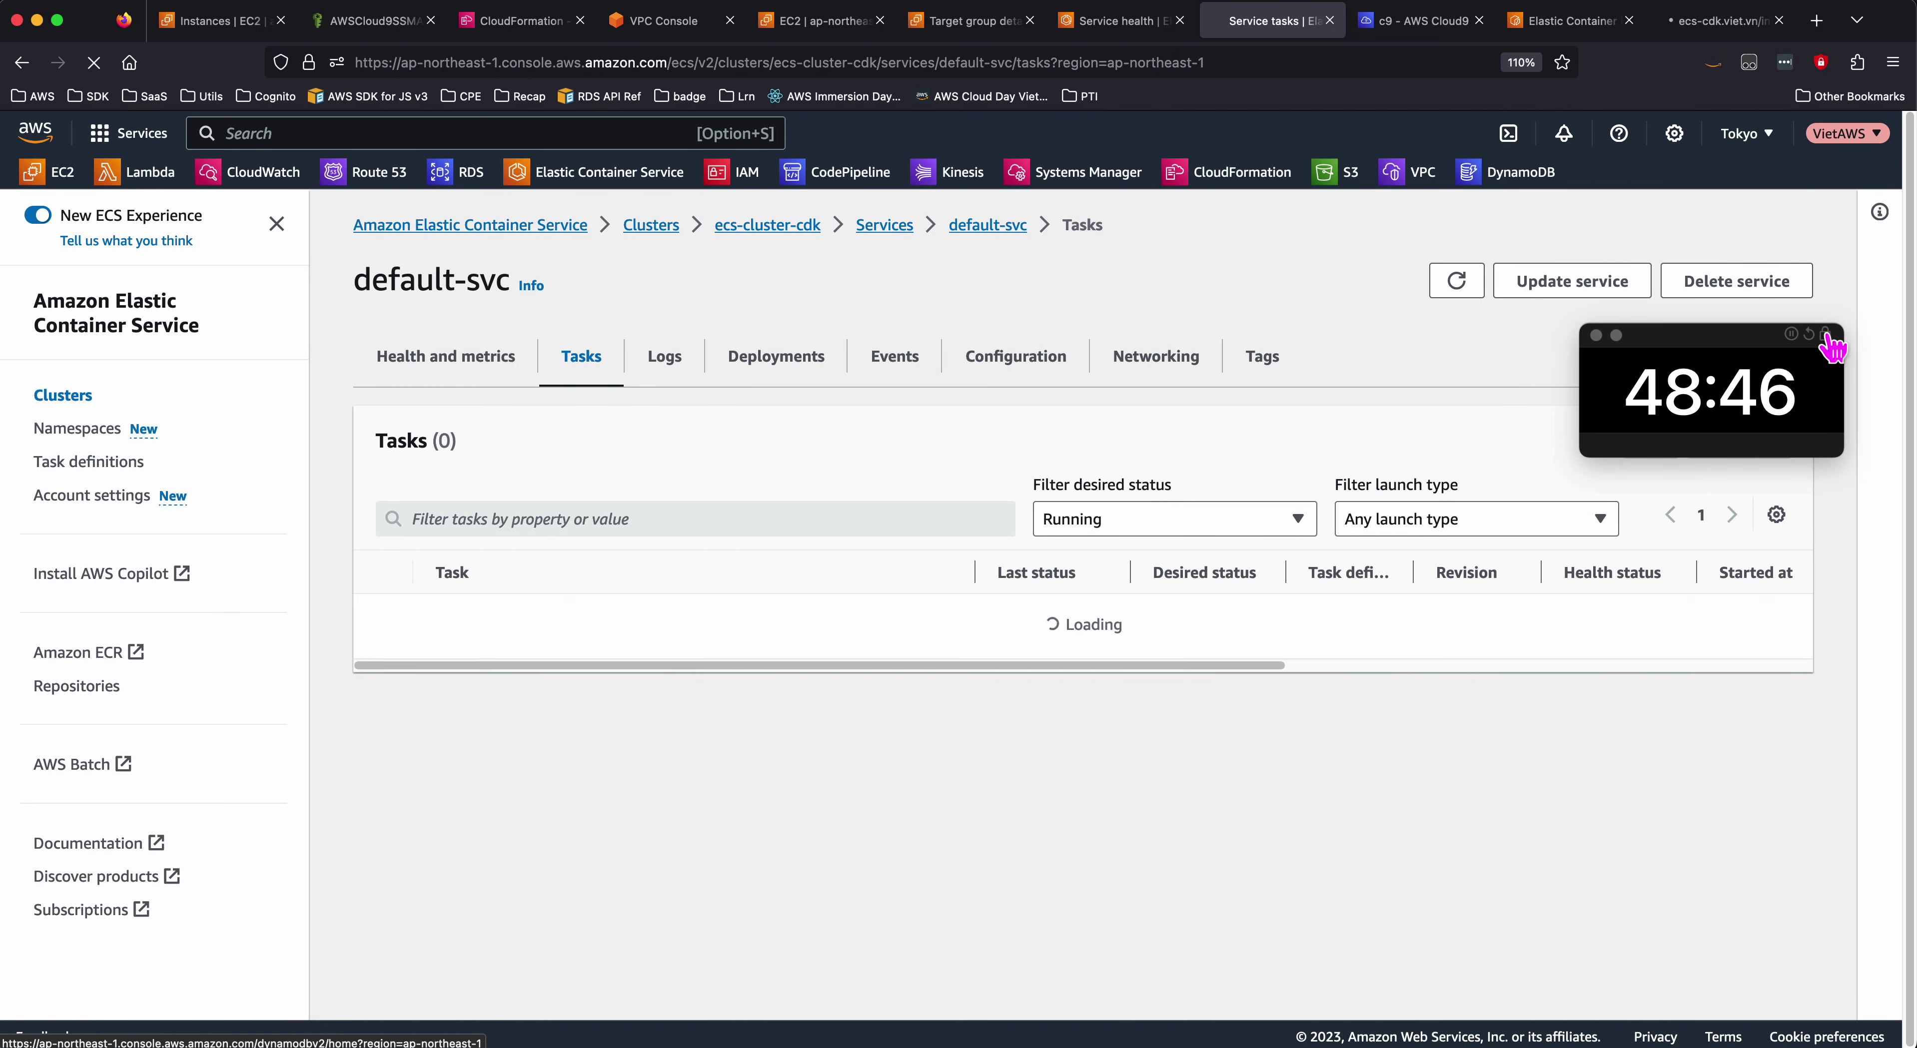
left_click(1827, 357)
left_click(1352, 369)
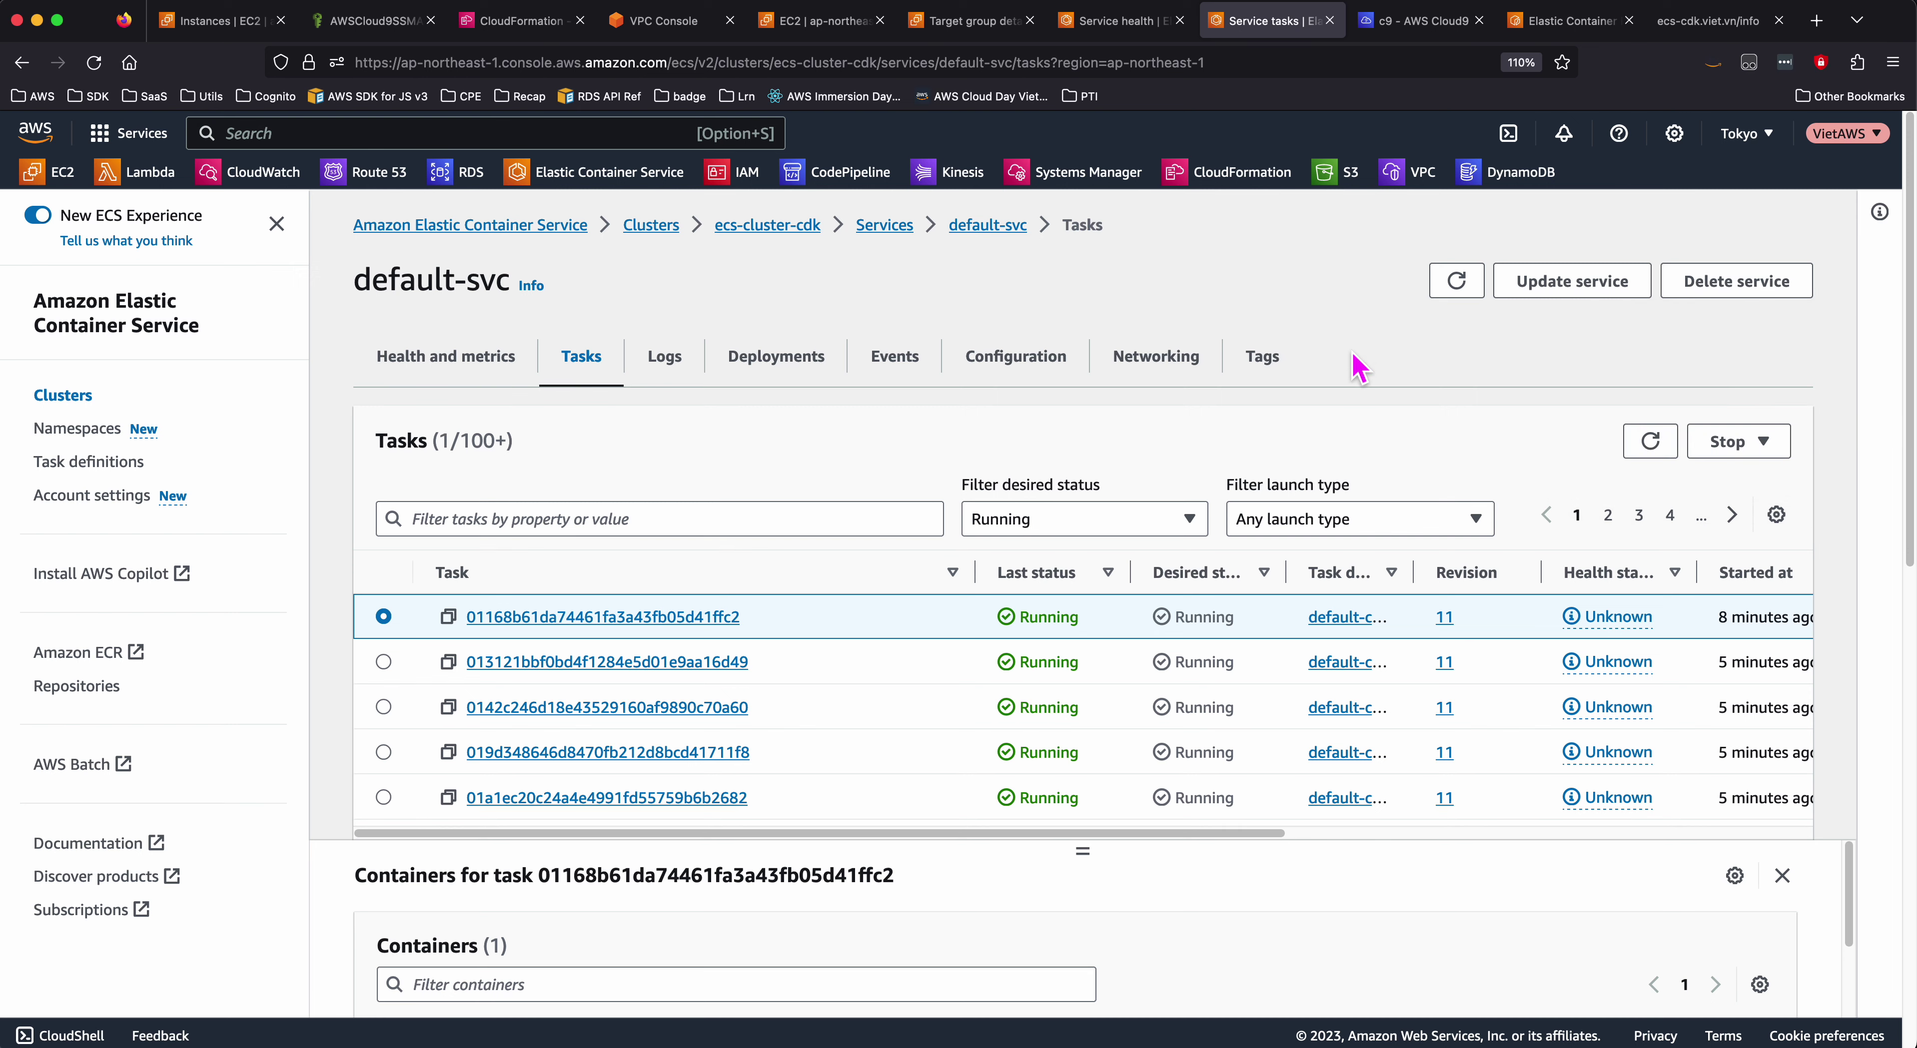
scroll(855, 677, "down", 3)
scroll(819, 696, "down", 6)
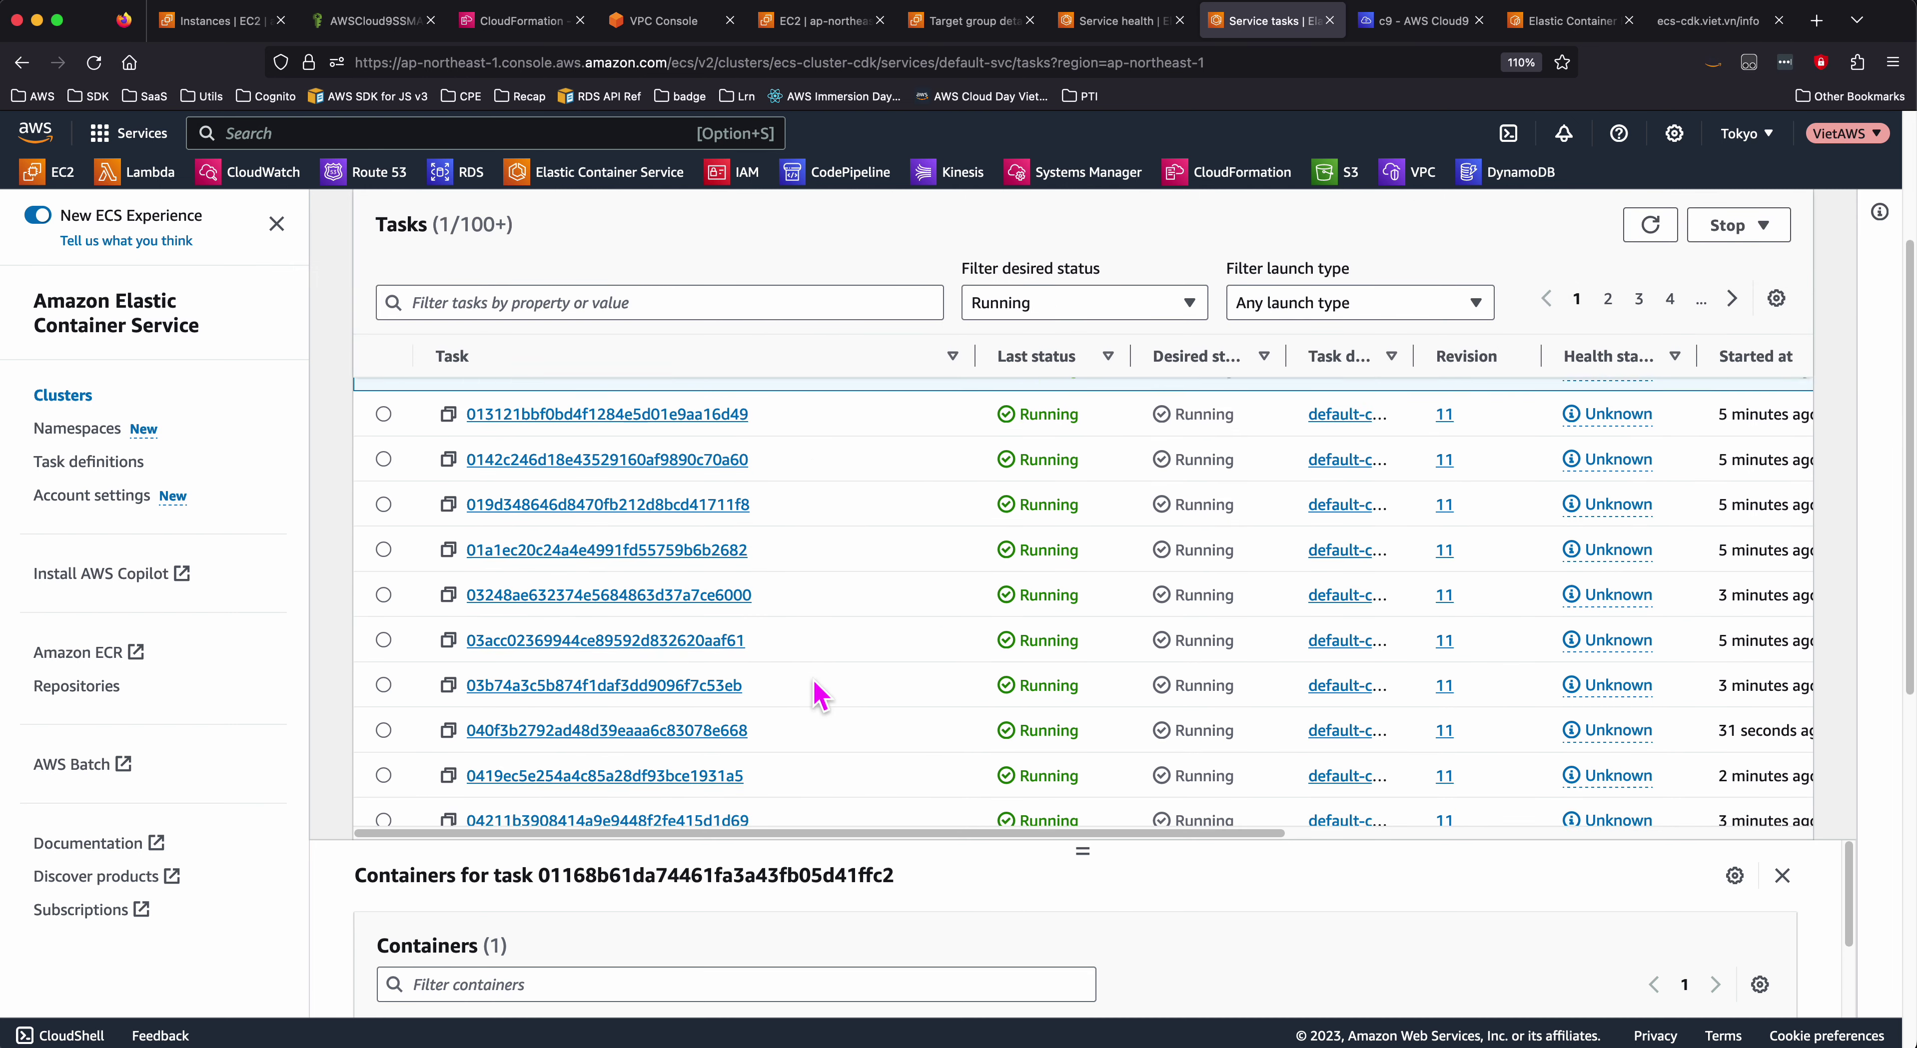
scroll(814, 666, "up", 10)
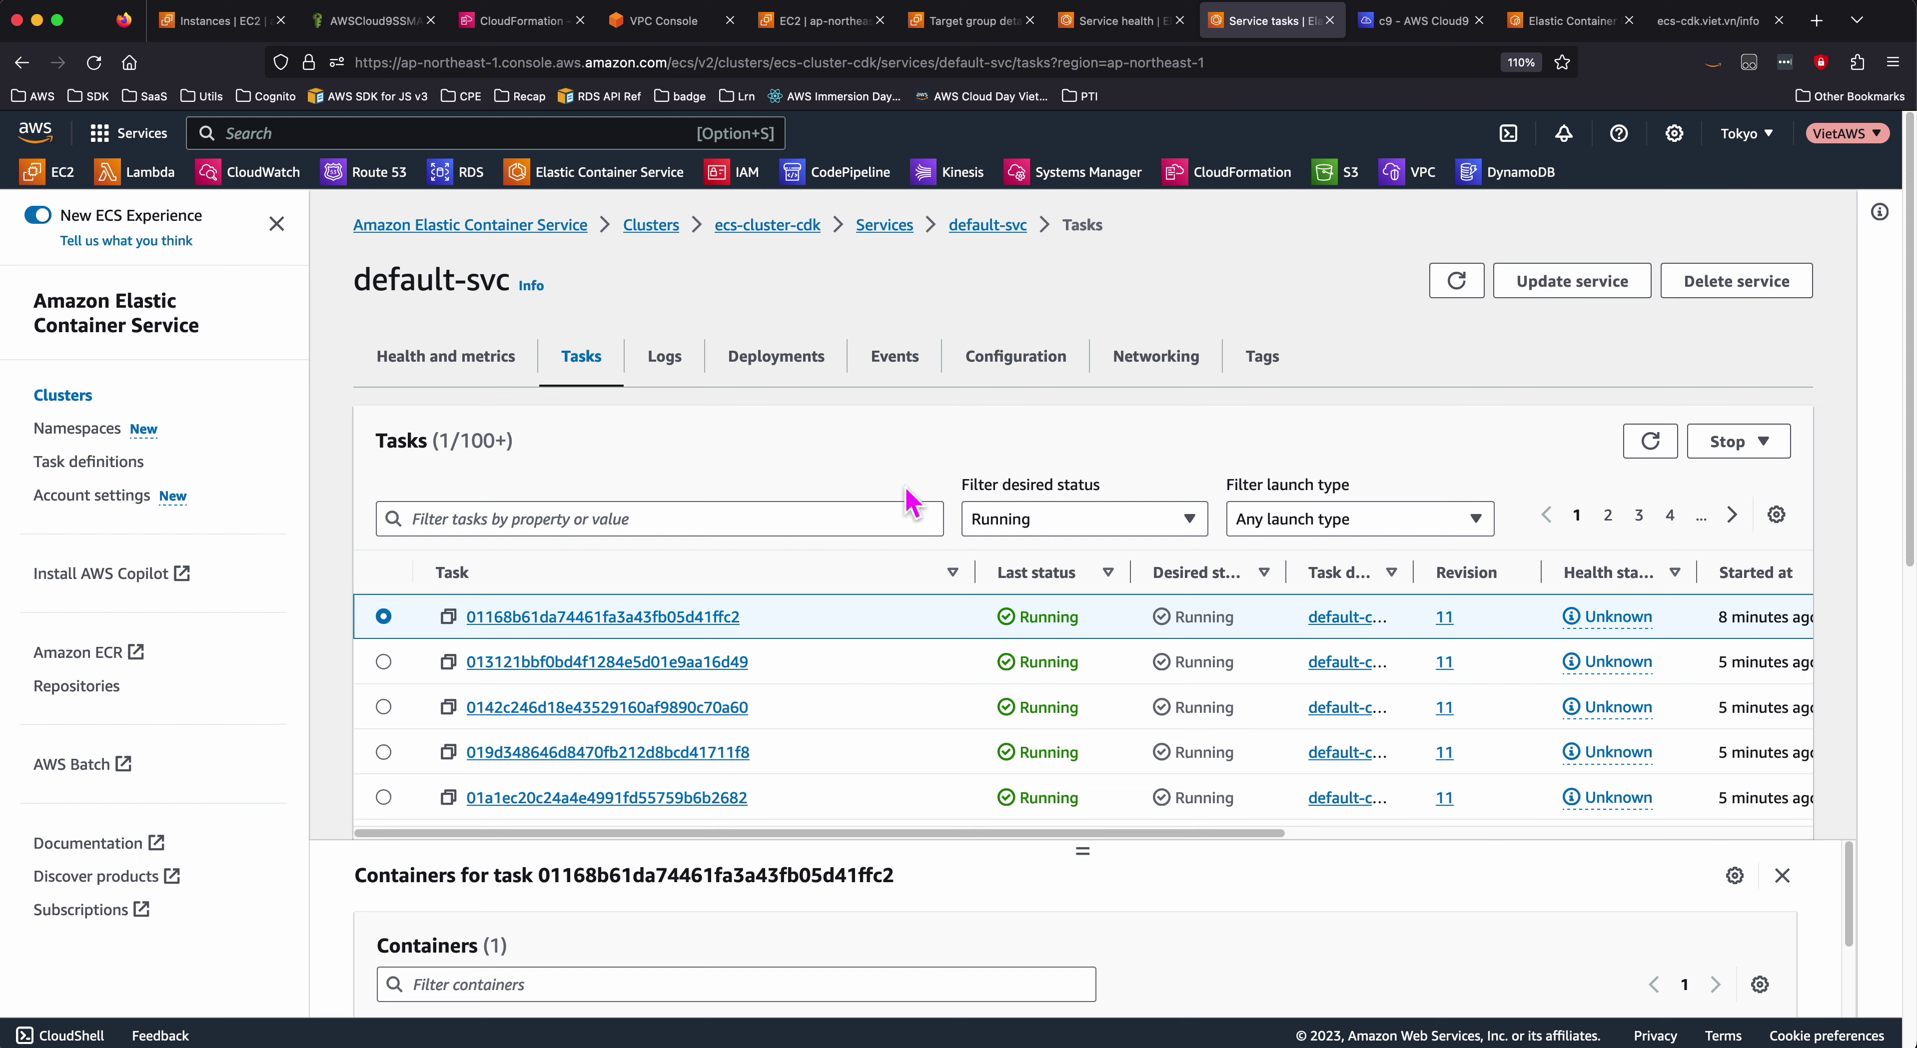
- Restore the signed-out target group and default-svc health pages, and open the service list of ecs-cluster-cdk
left_click(997, 22)
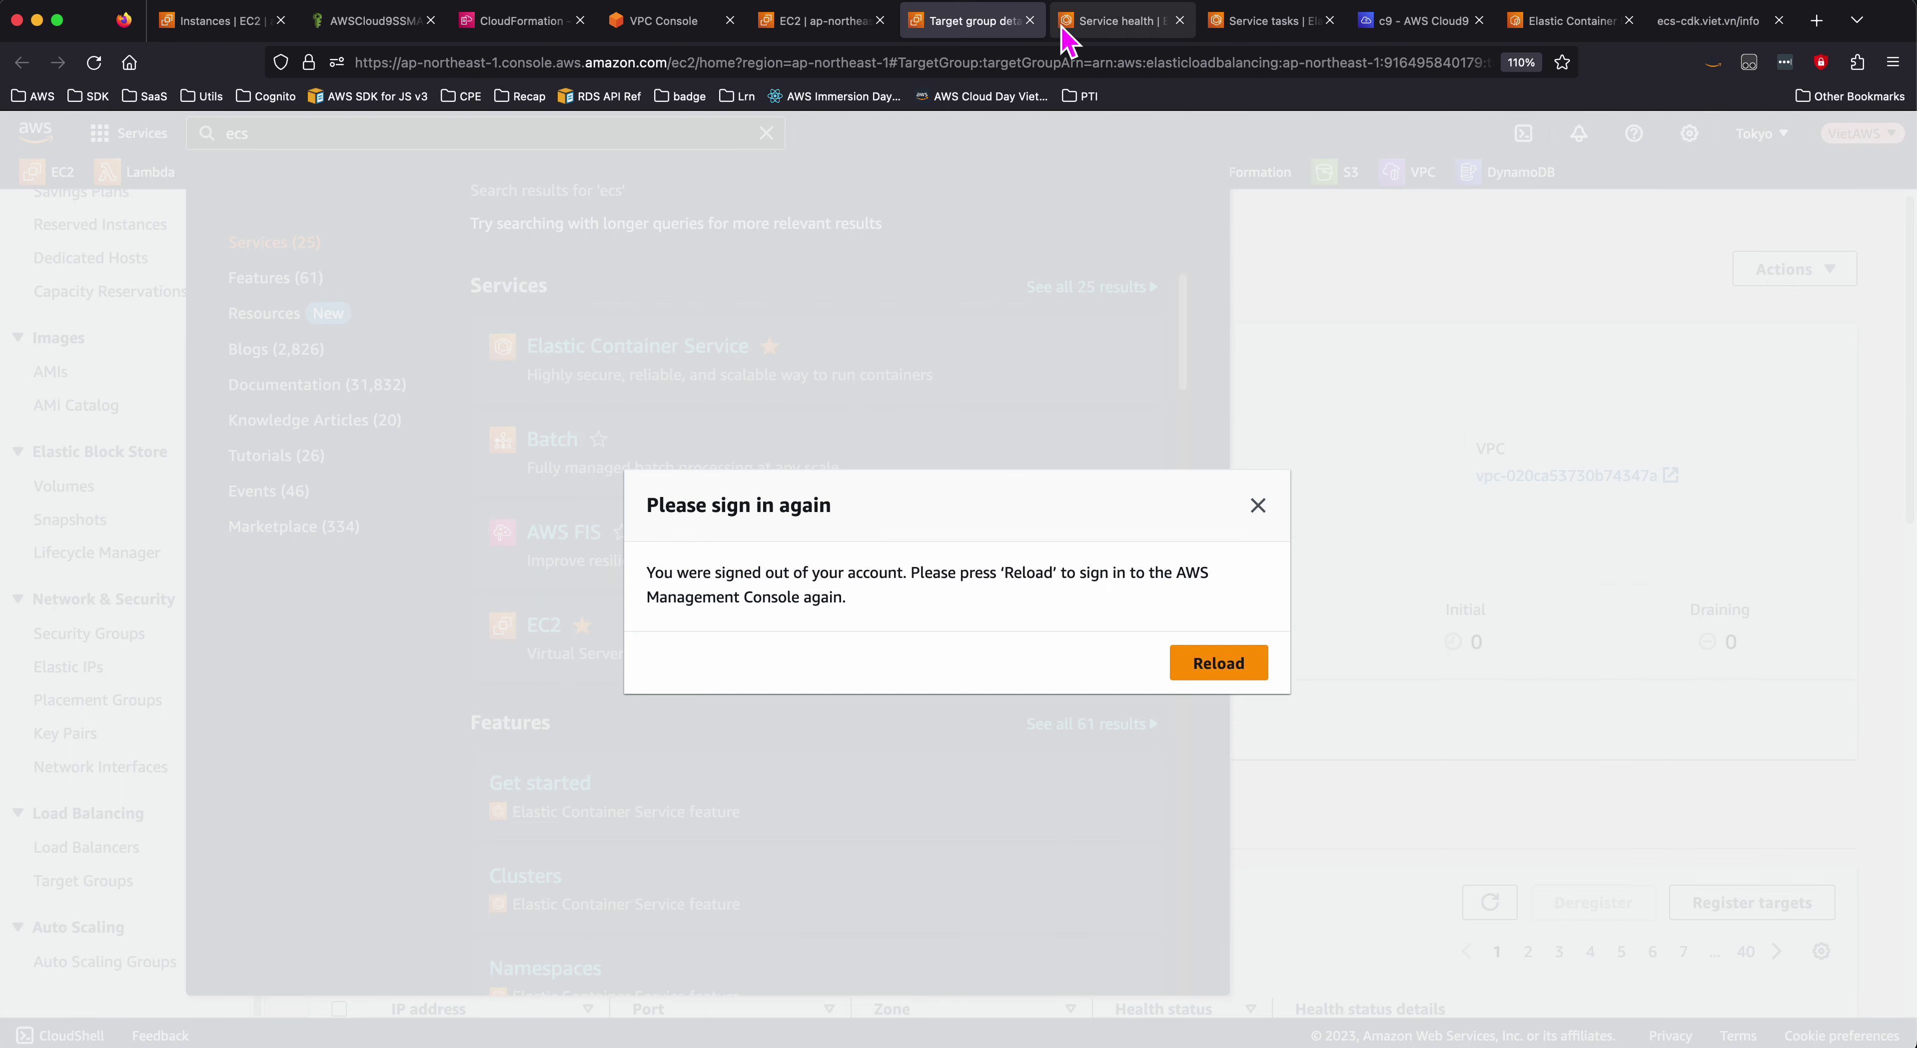
left_click(1218, 667)
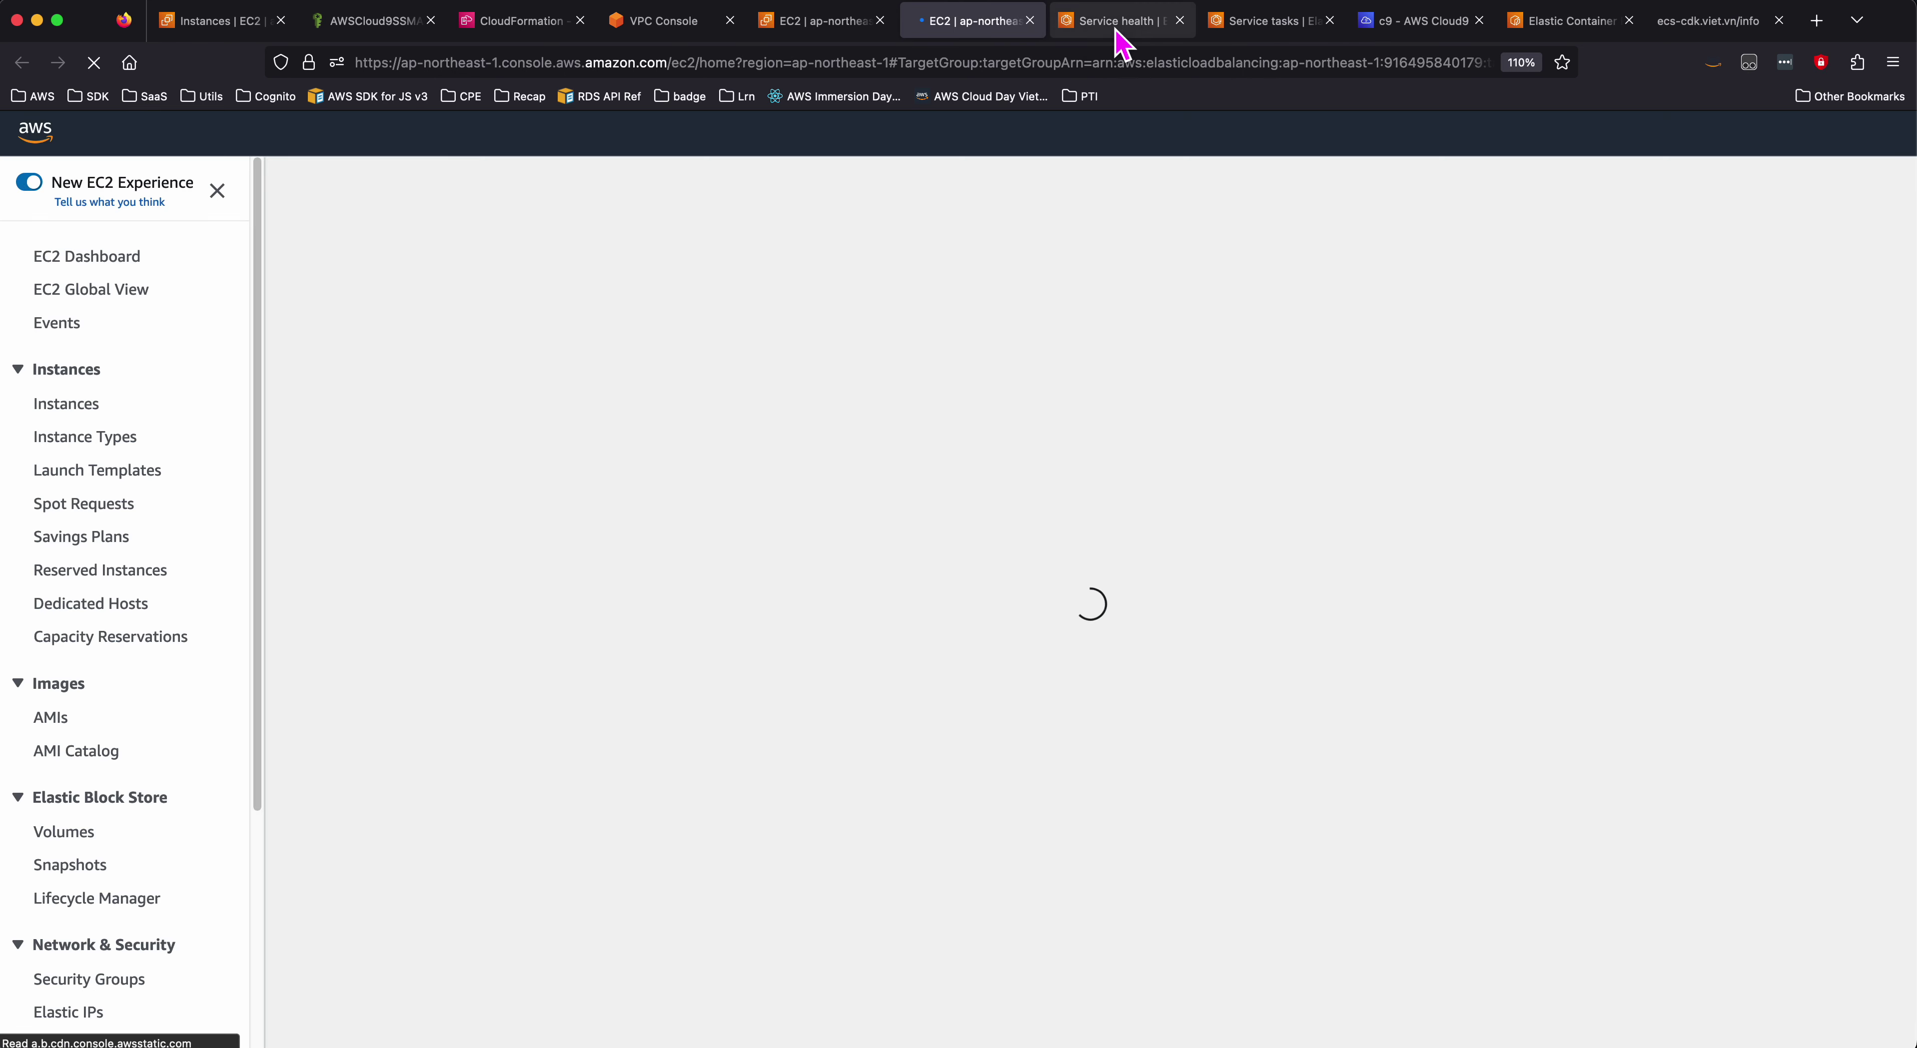
left_click(1116, 24)
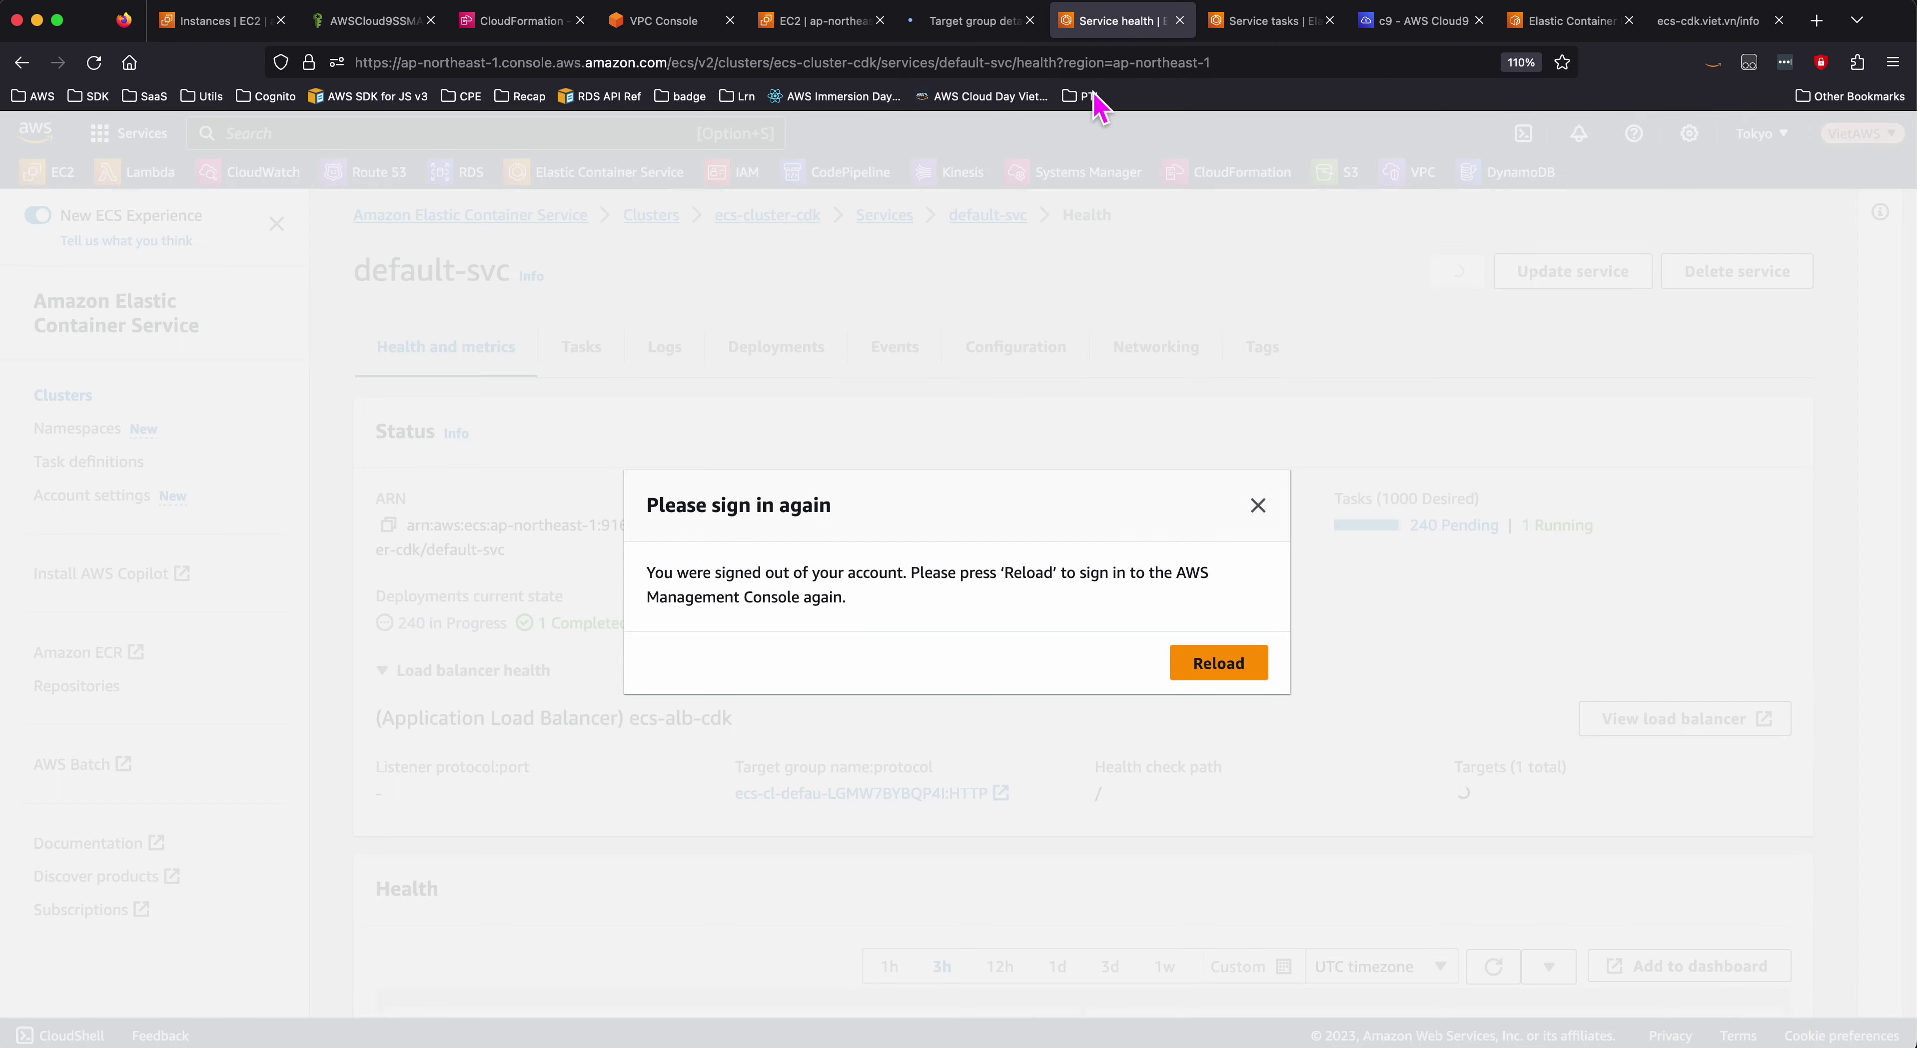
left_click(1213, 665)
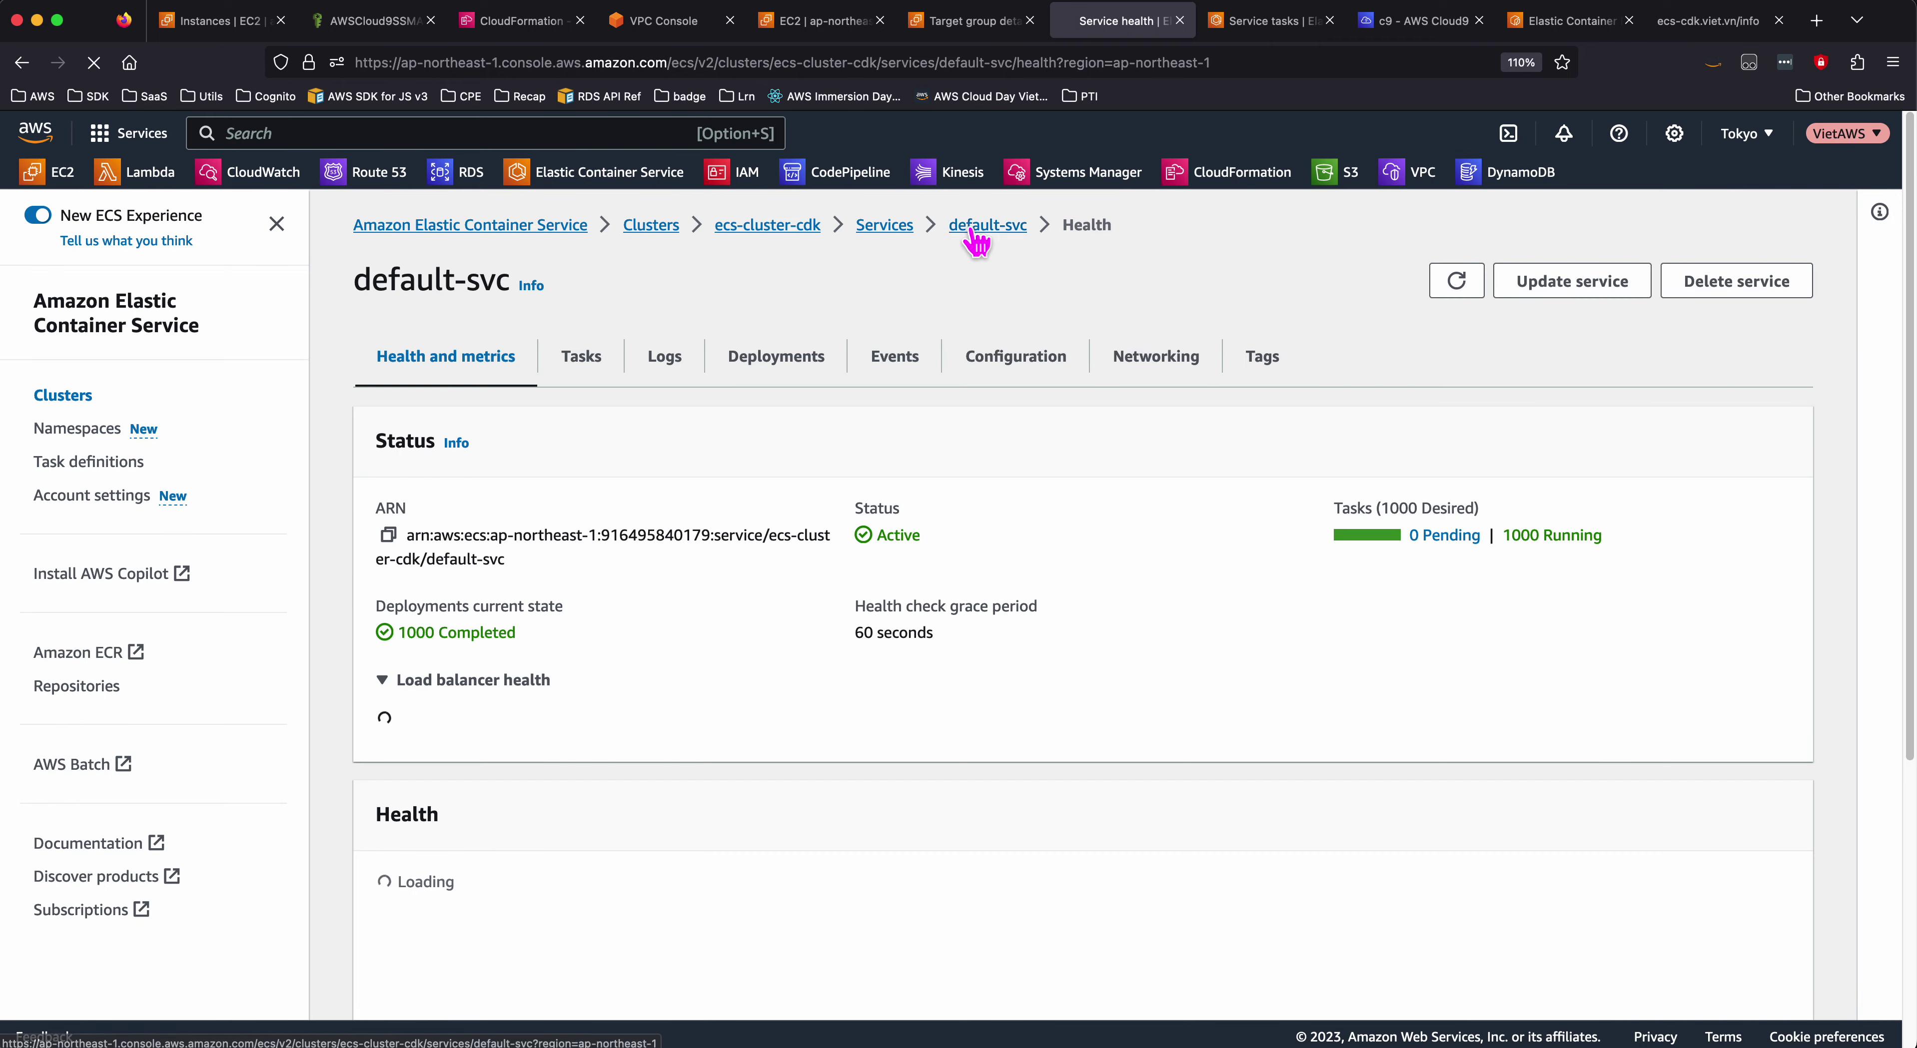
left_click(884, 227)
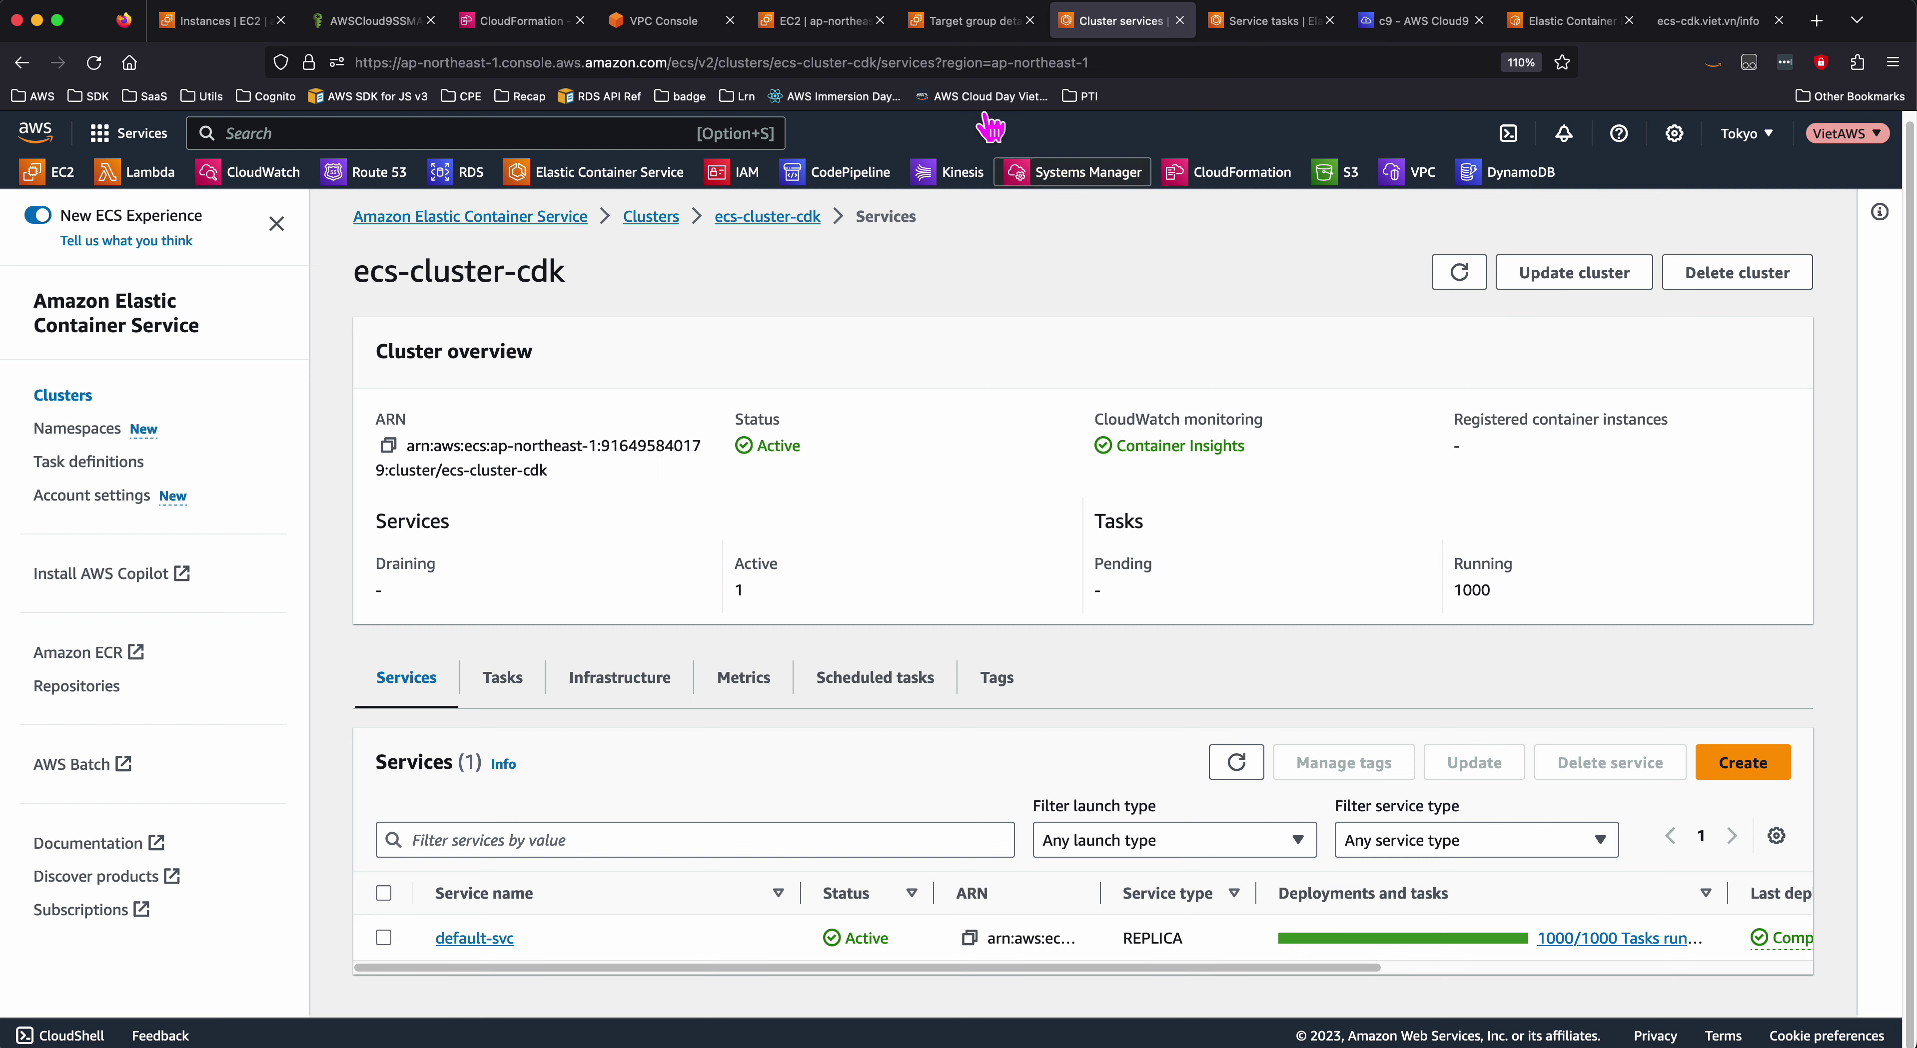
- Switch to the ECS service's target group details and examine the health status of its registered targets
left_click(967, 21)
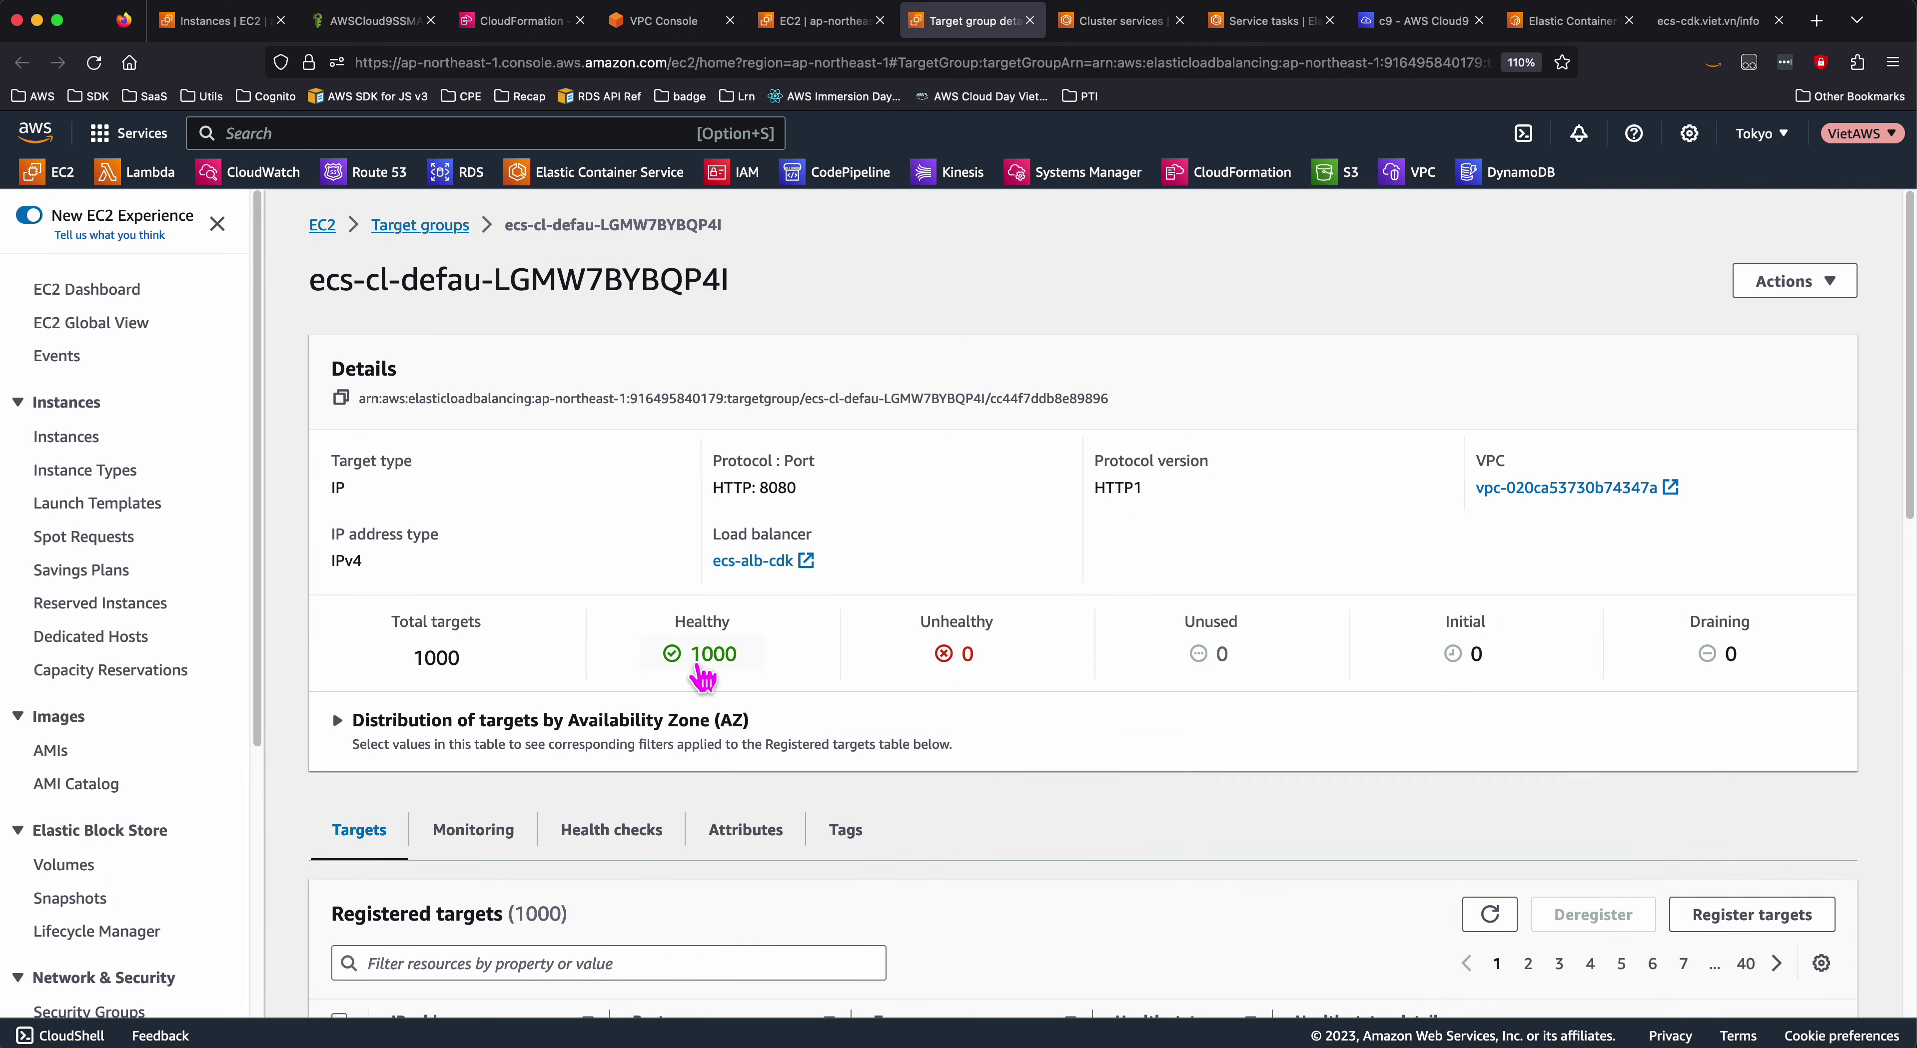
scroll(569, 676, "down", 5)
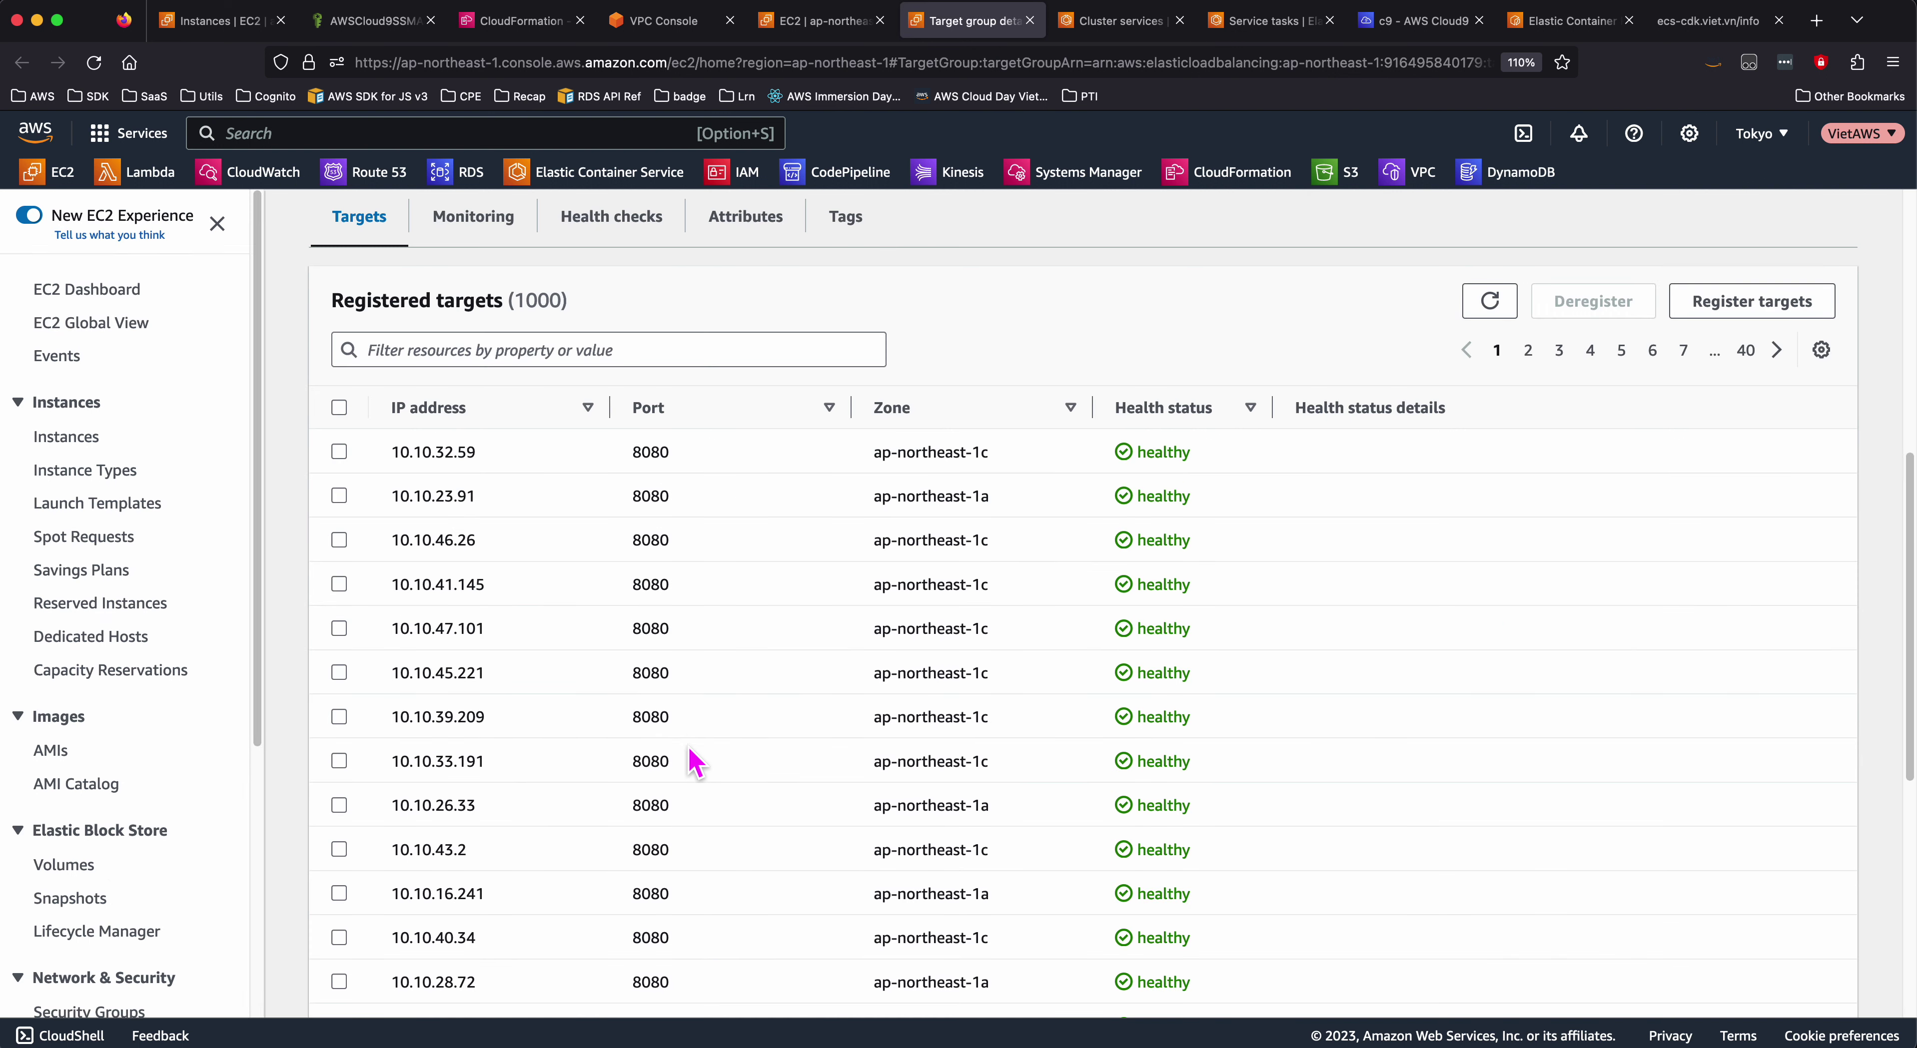
scroll(693, 762, "down", 6)
scroll(670, 618, "up", 8)
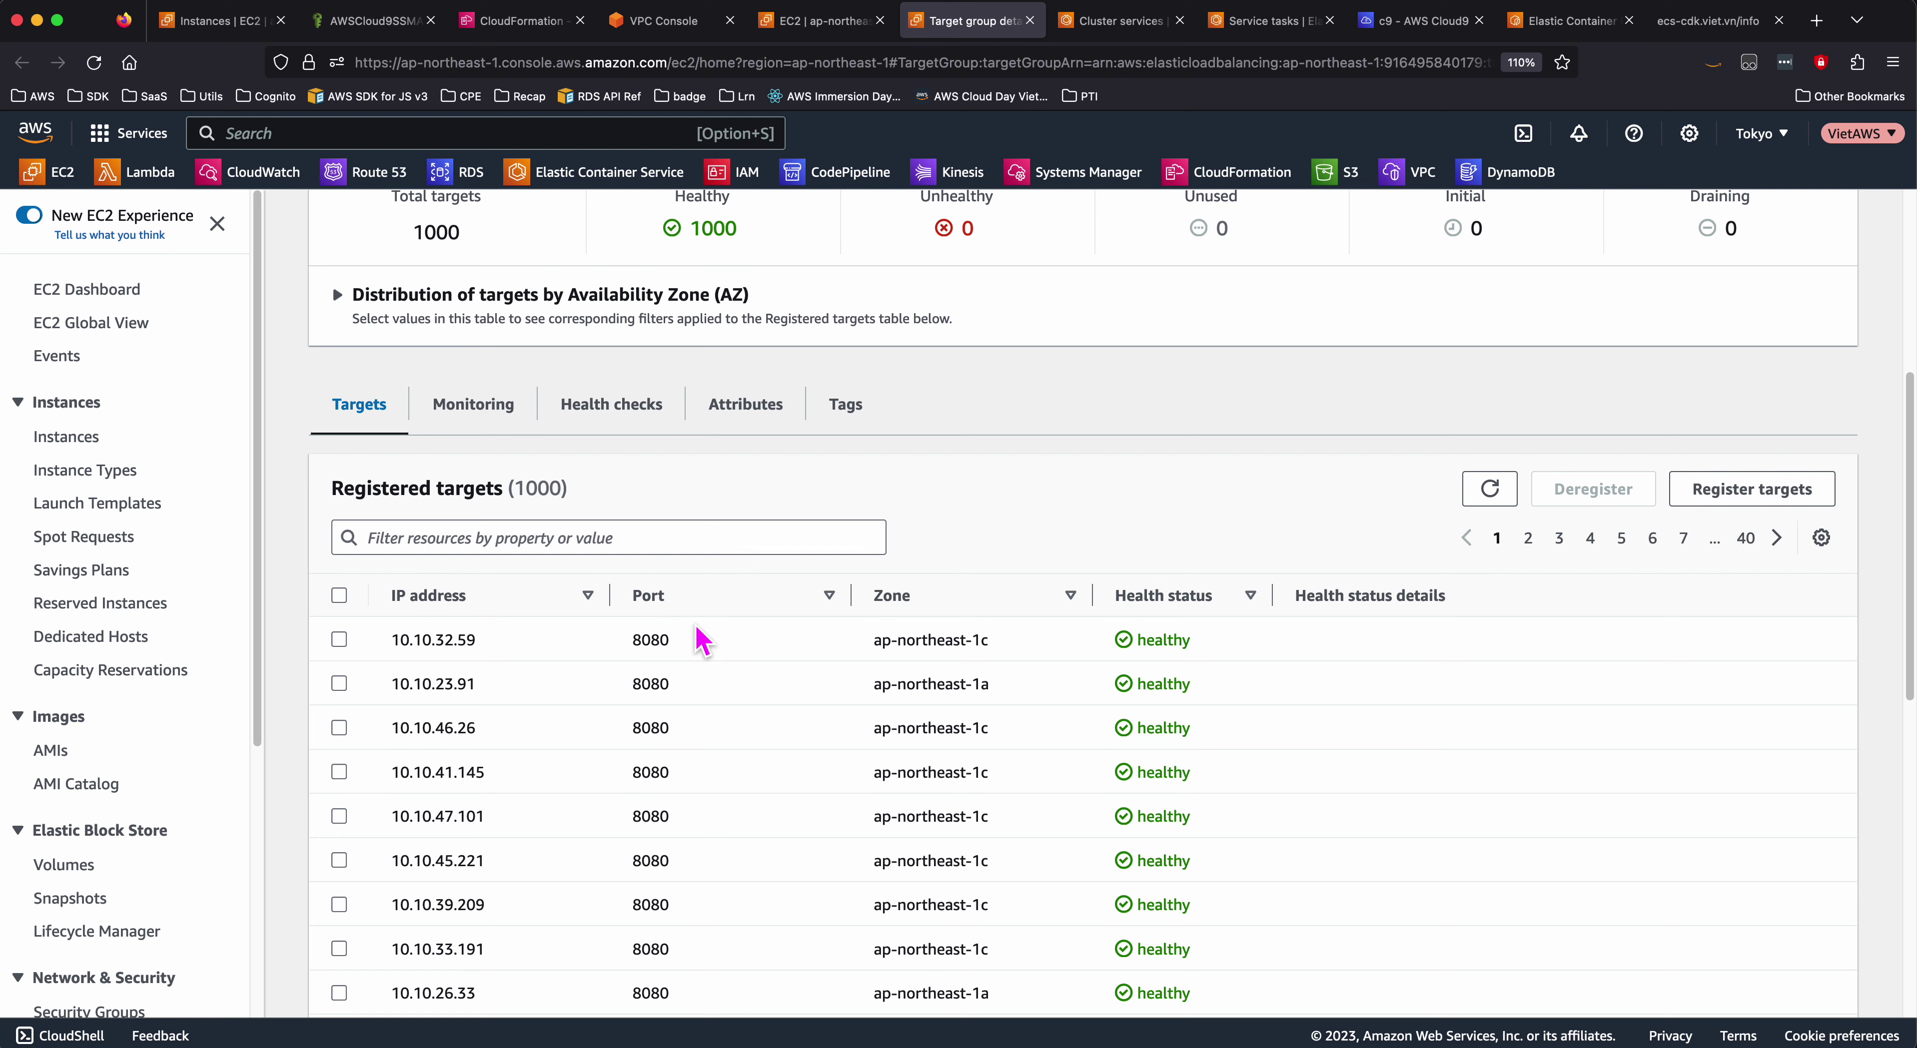
- Reload the signed-out Cloud9 environment and return to the default-svc tasks page
scroll(886, 745, "up", 5)
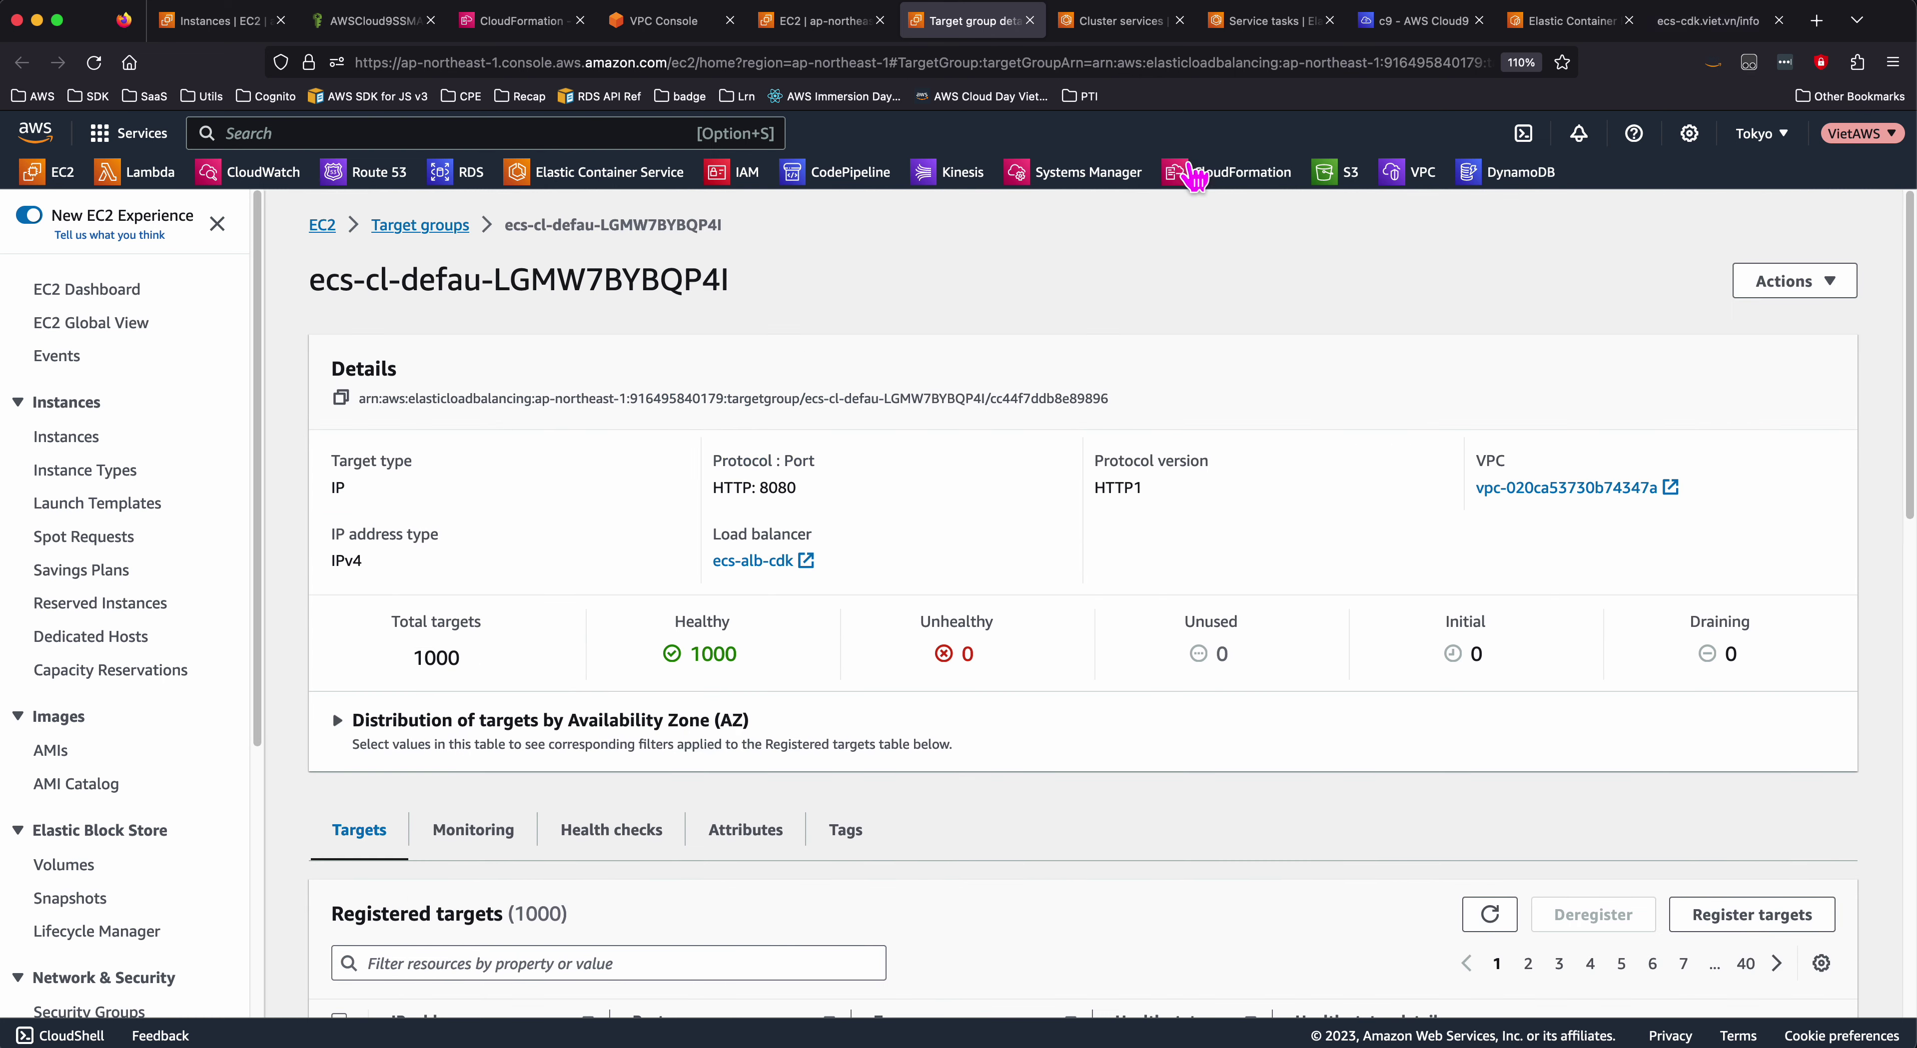
left_click(1314, 48)
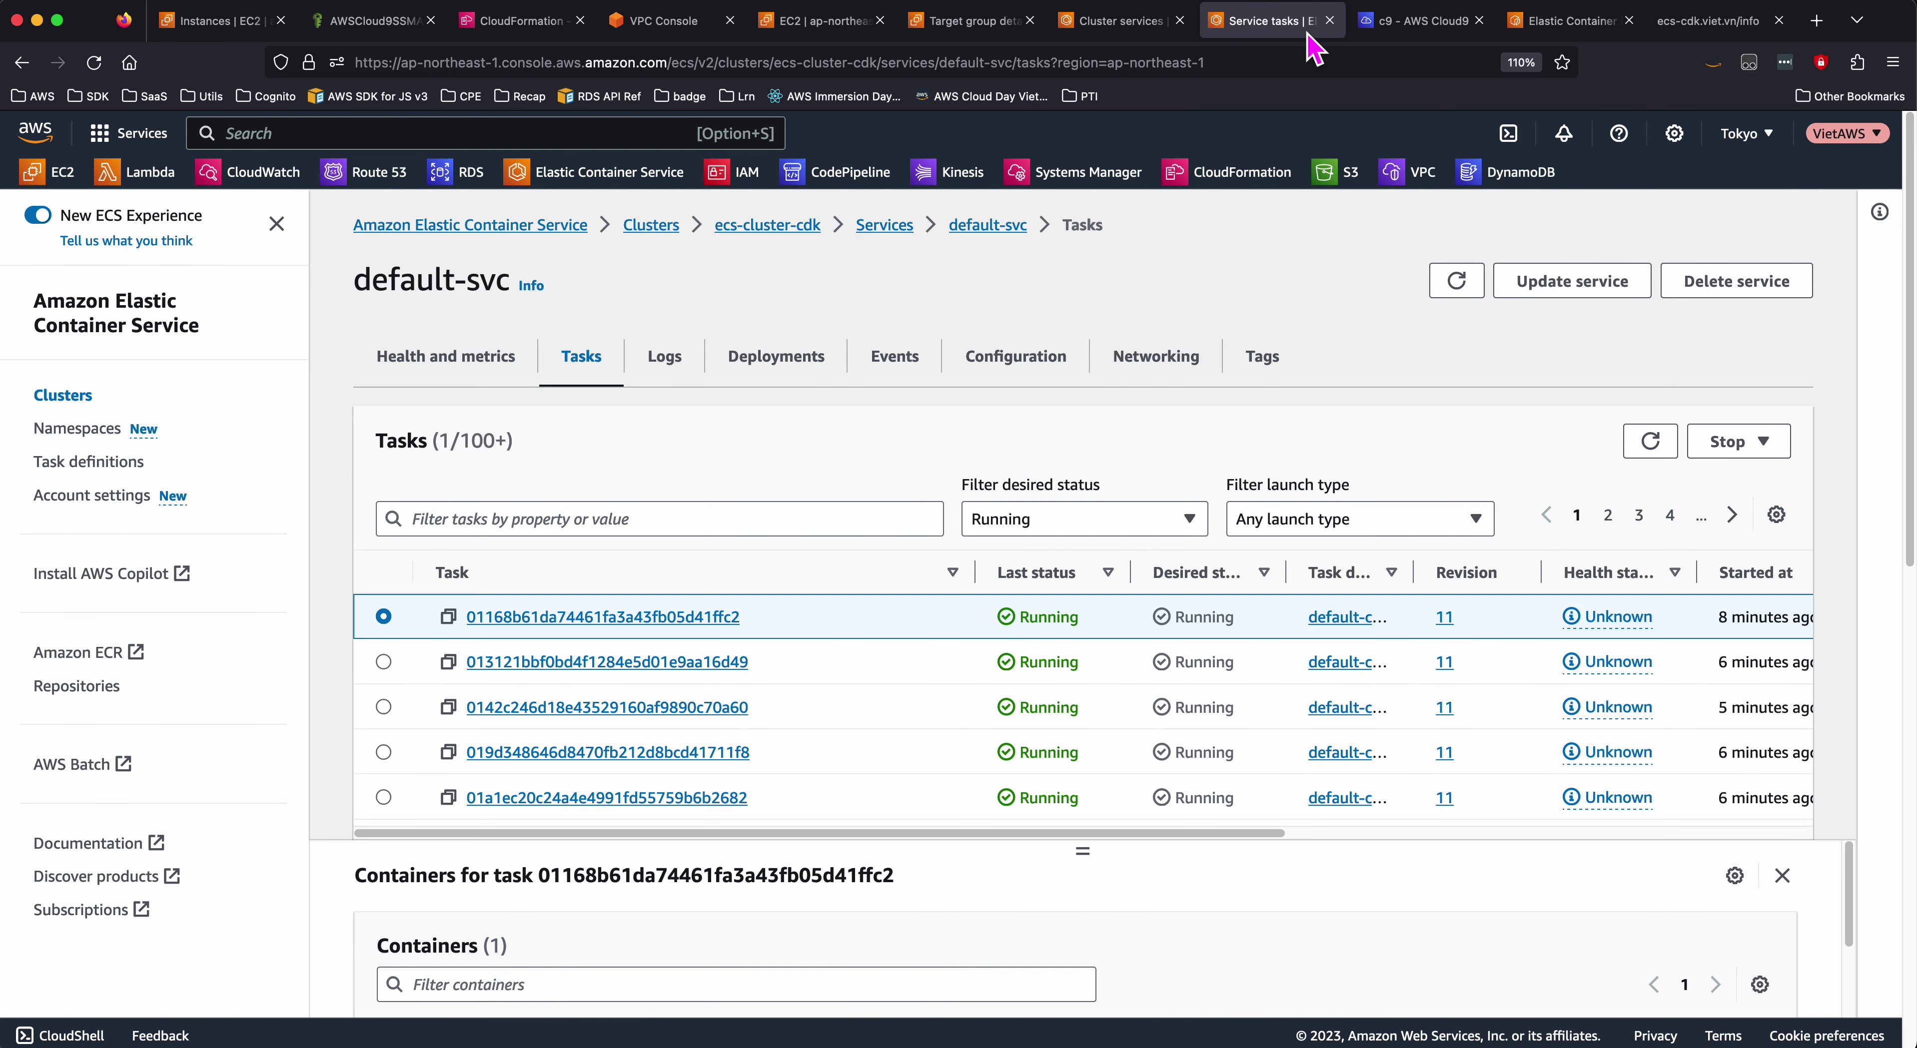
left_click(1408, 21)
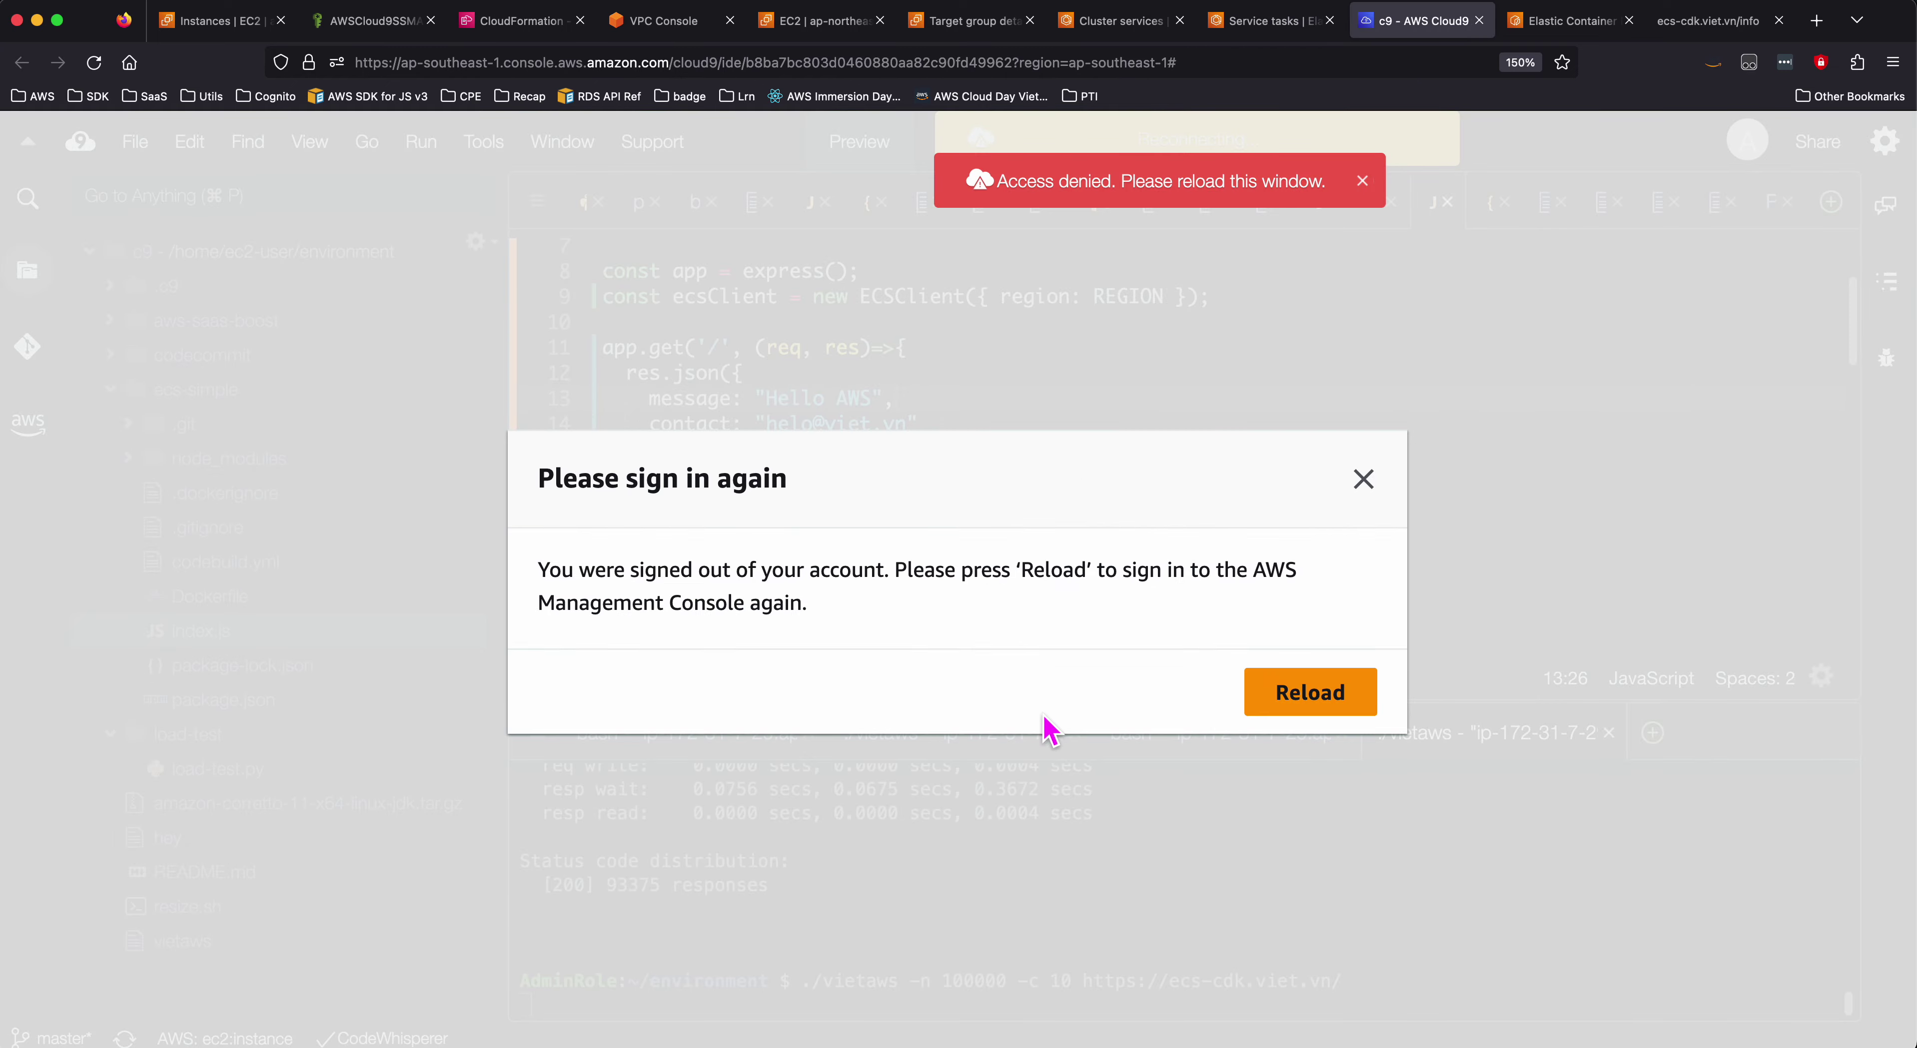
left_click(1288, 708)
left_click(1247, 24)
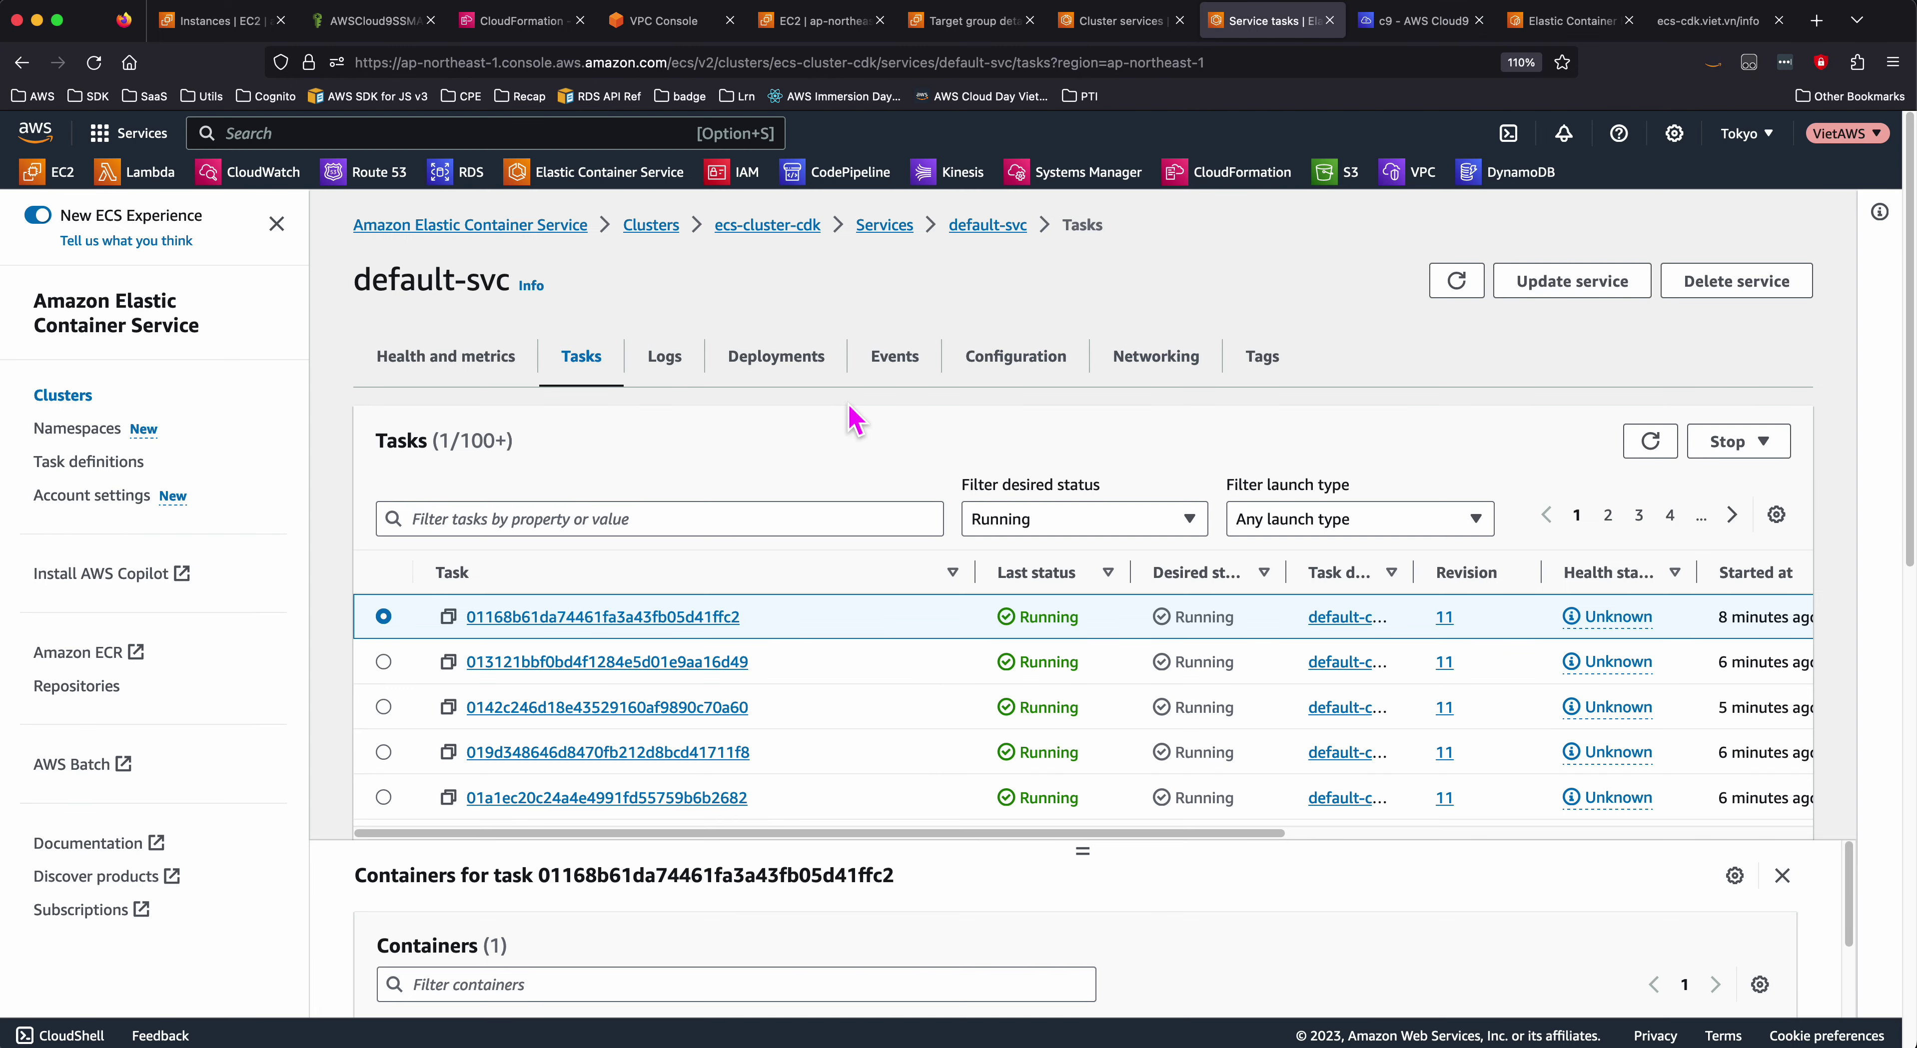
- Review the configuration and networking of default-svc, and open the networking details of its first listed task
left_click(976, 369)
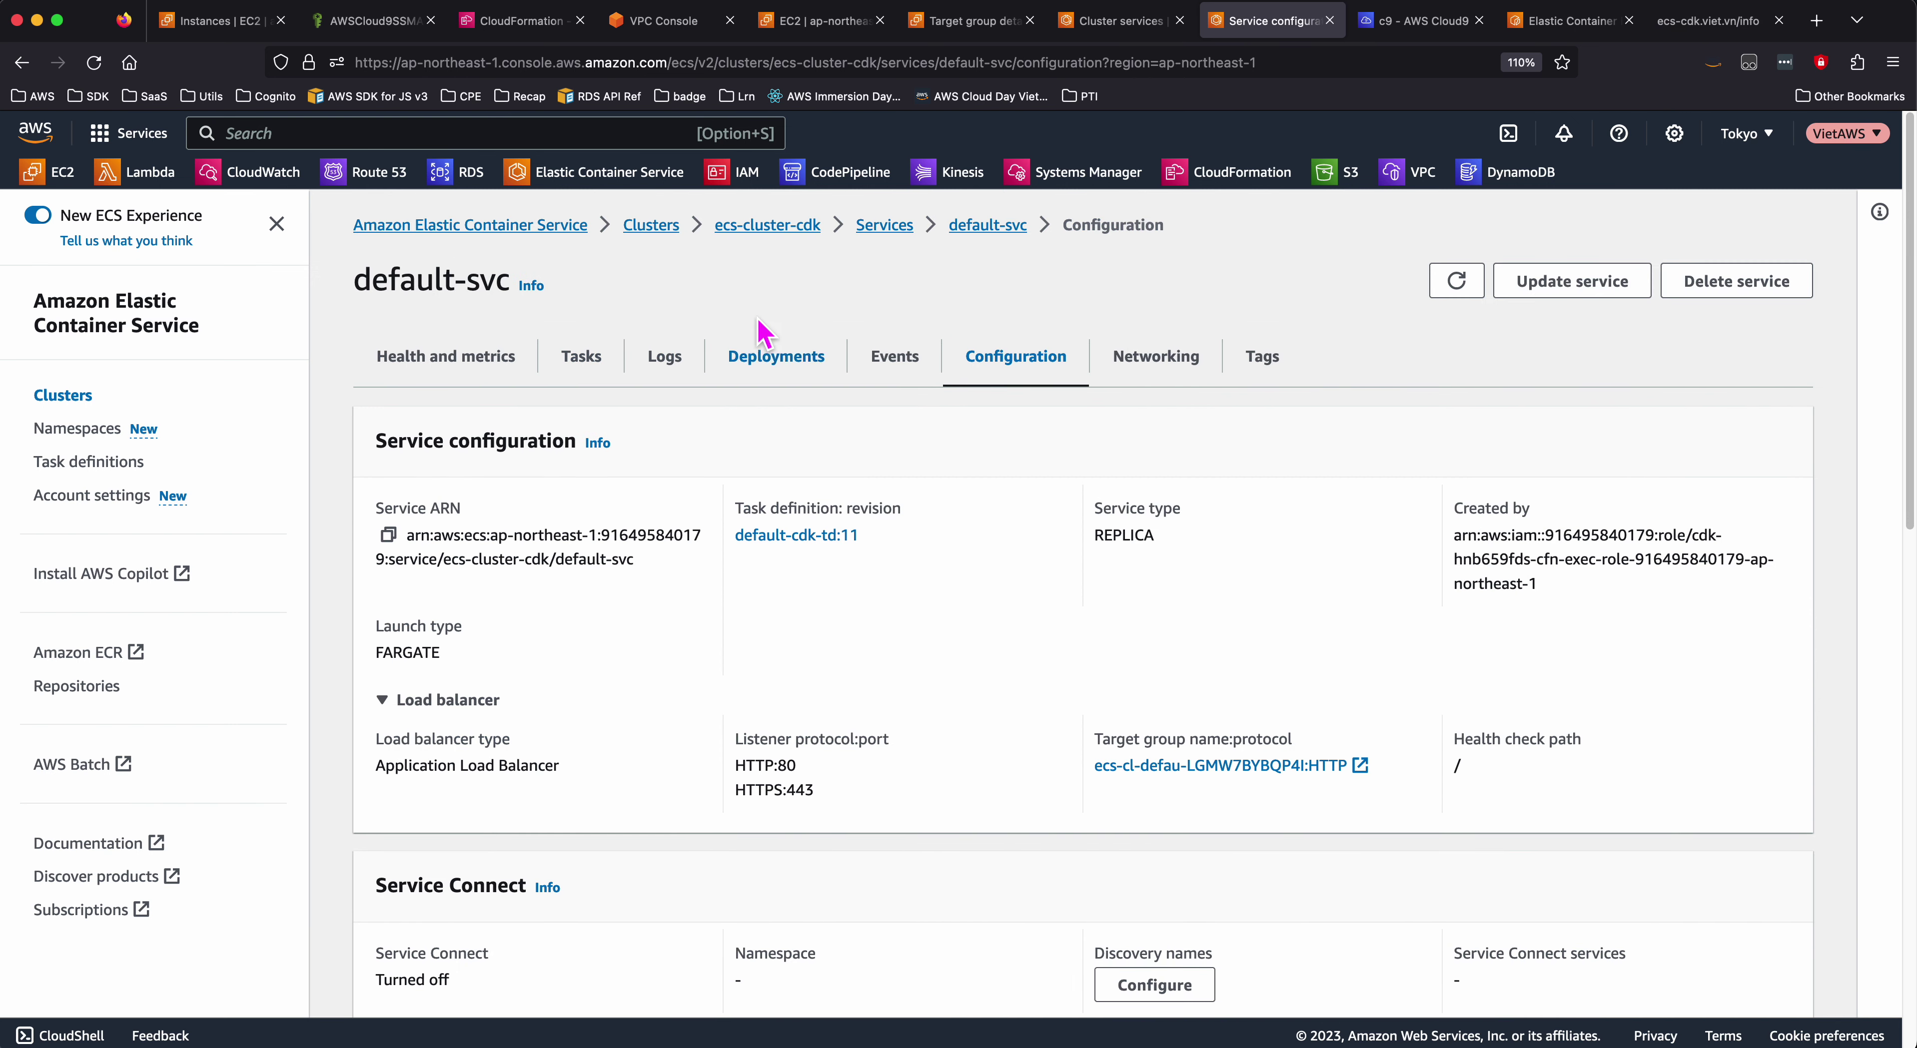
left_click(1168, 372)
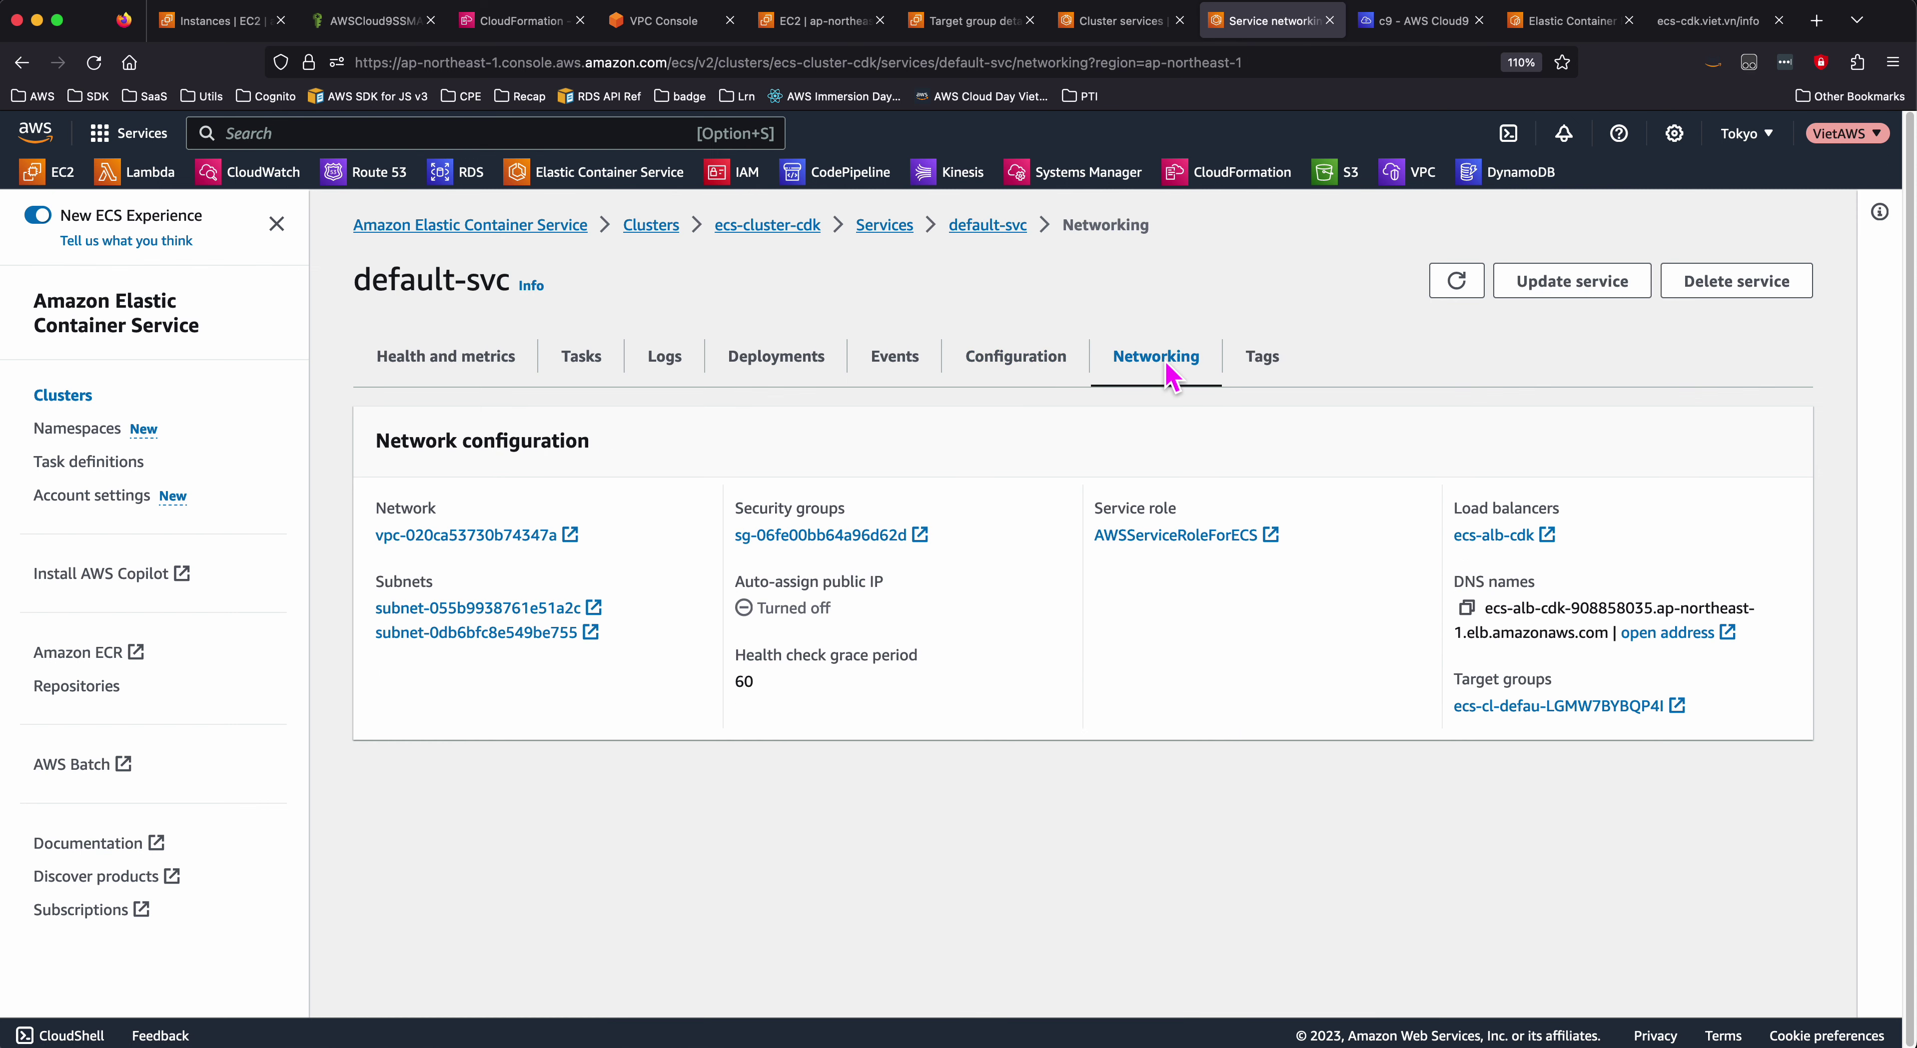
left_click(984, 227)
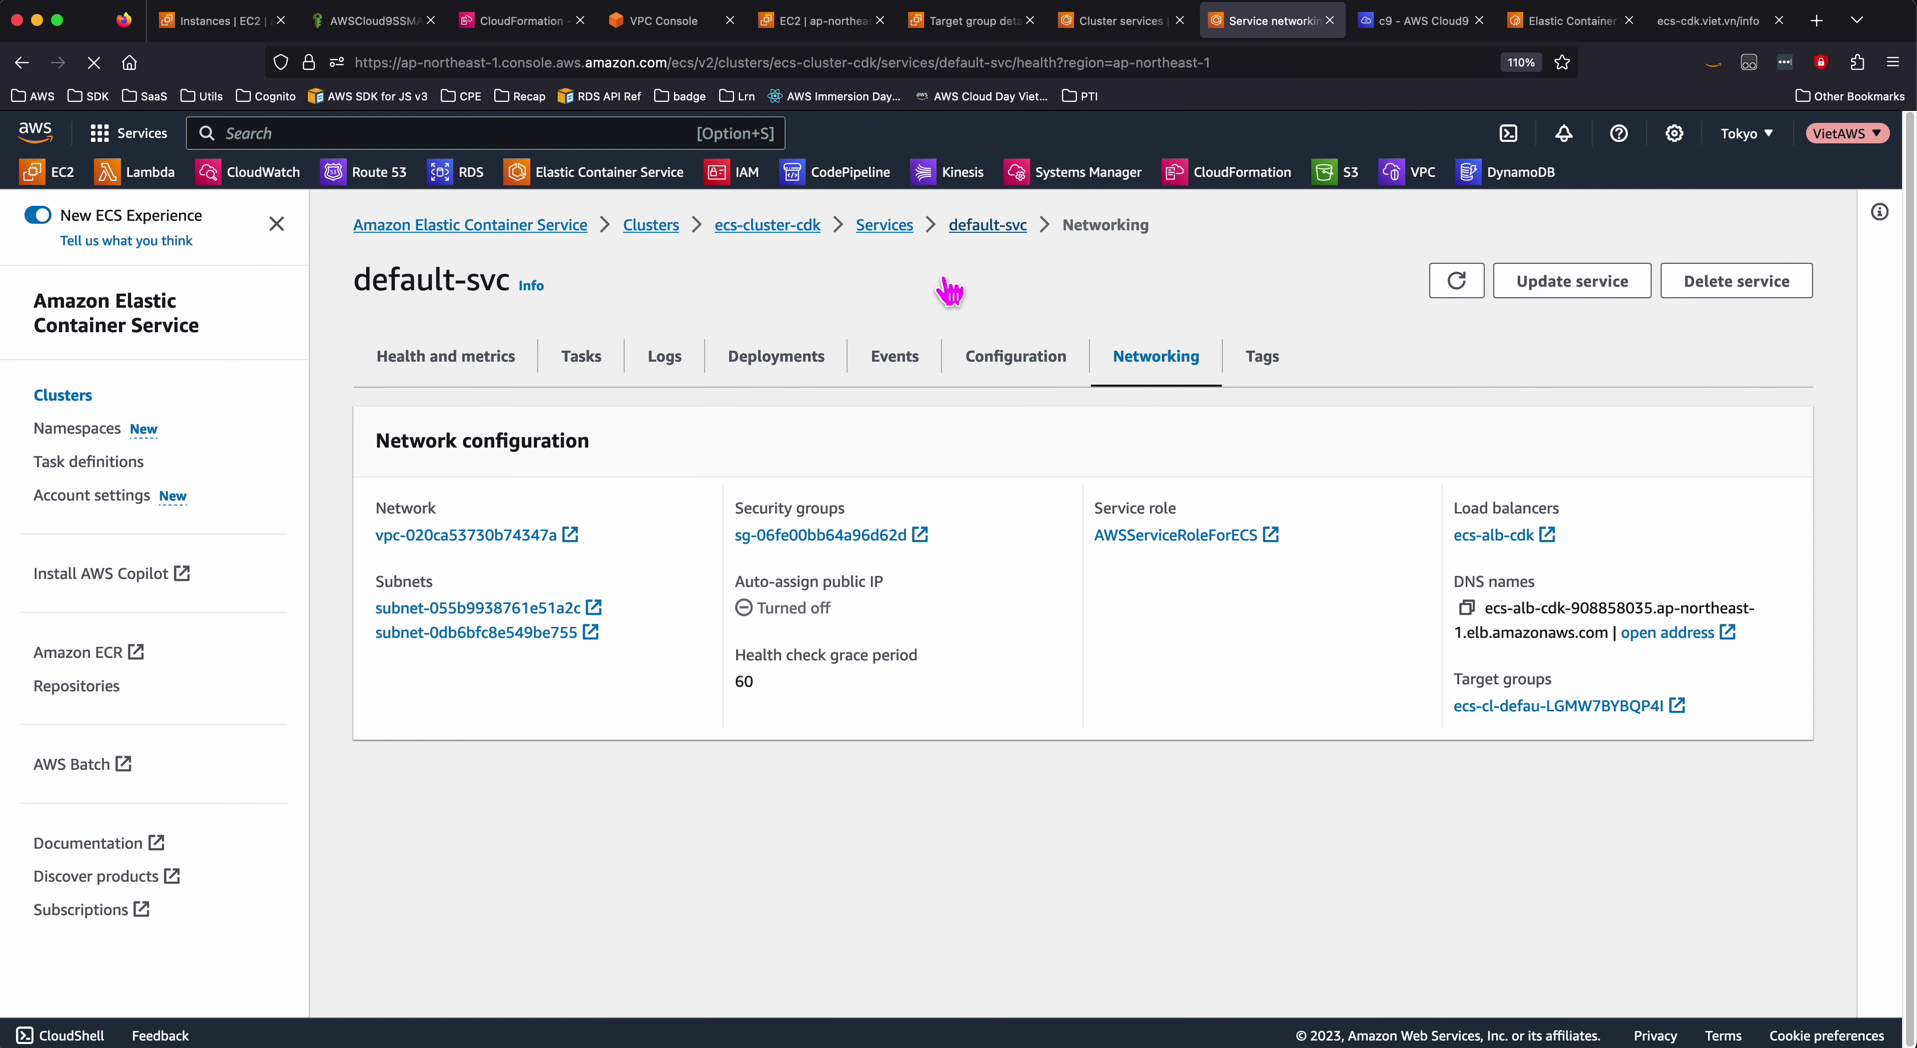
left_click(595, 375)
left_click(623, 499)
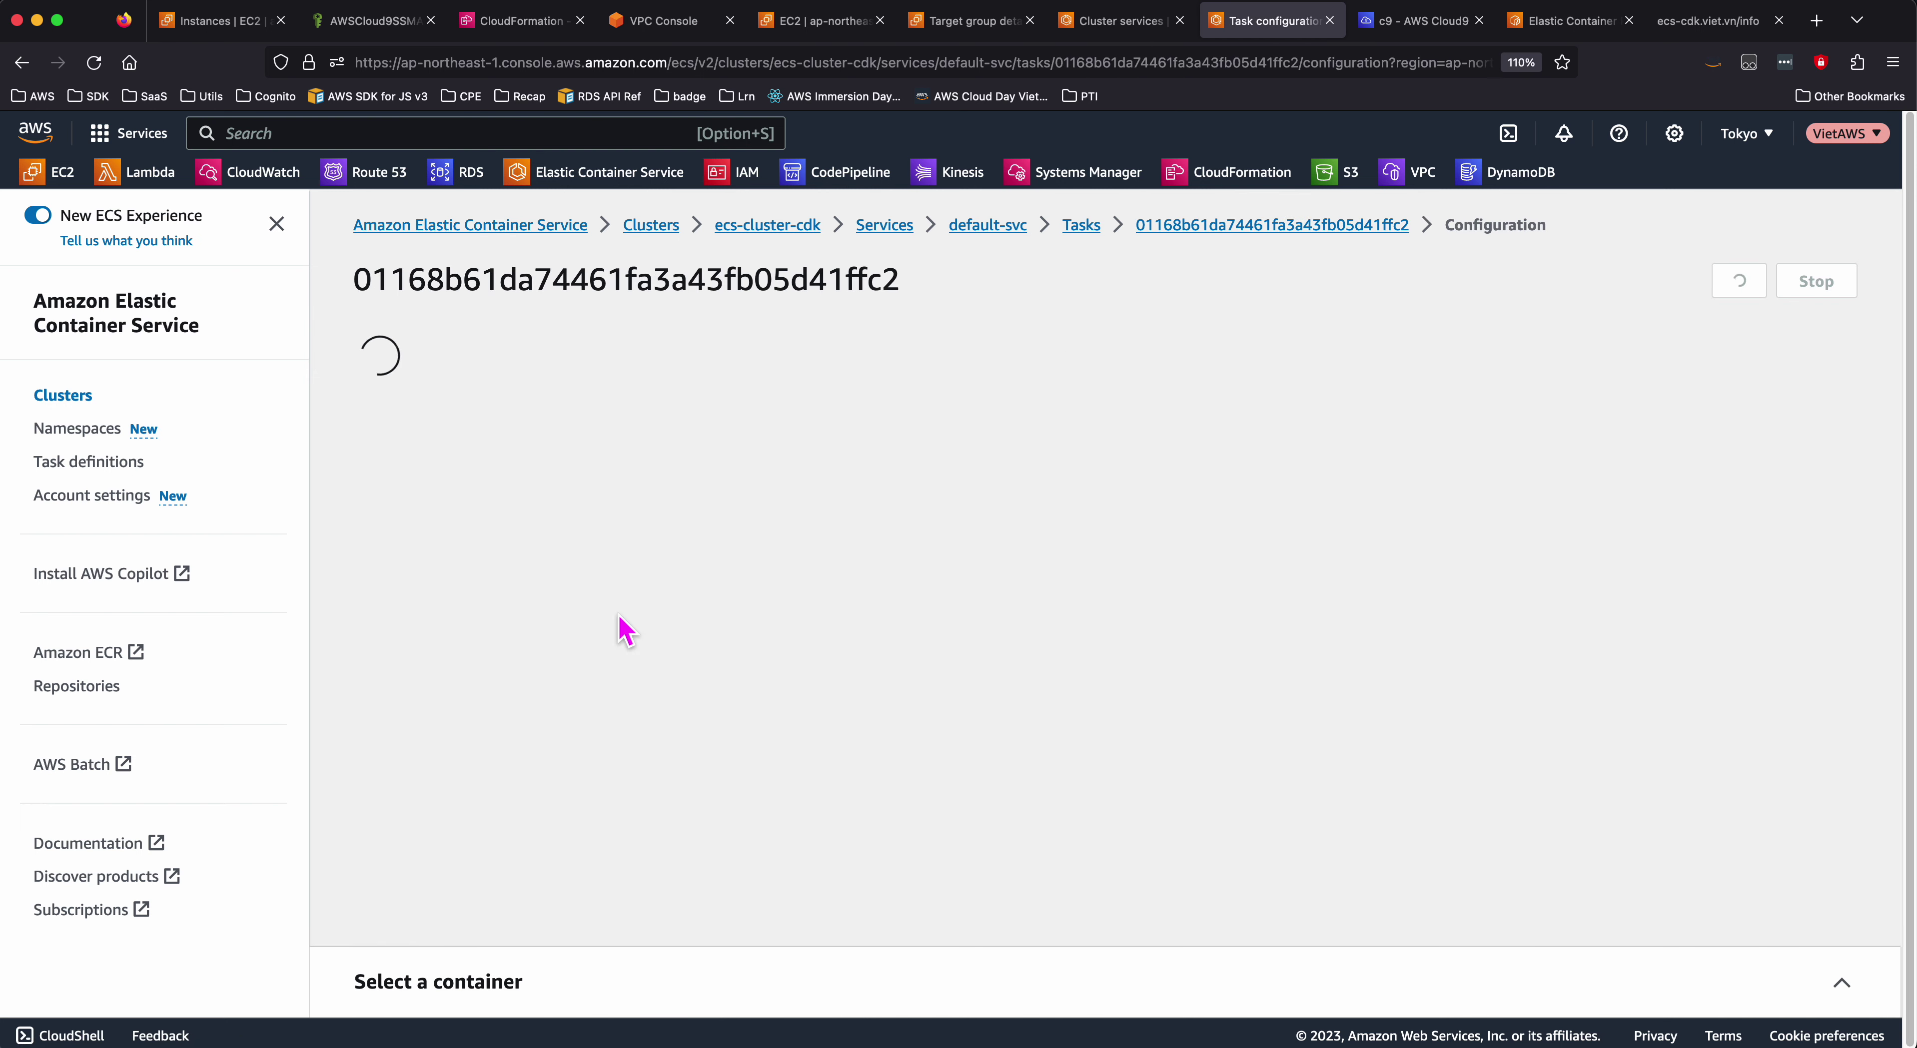
left_click(654, 383)
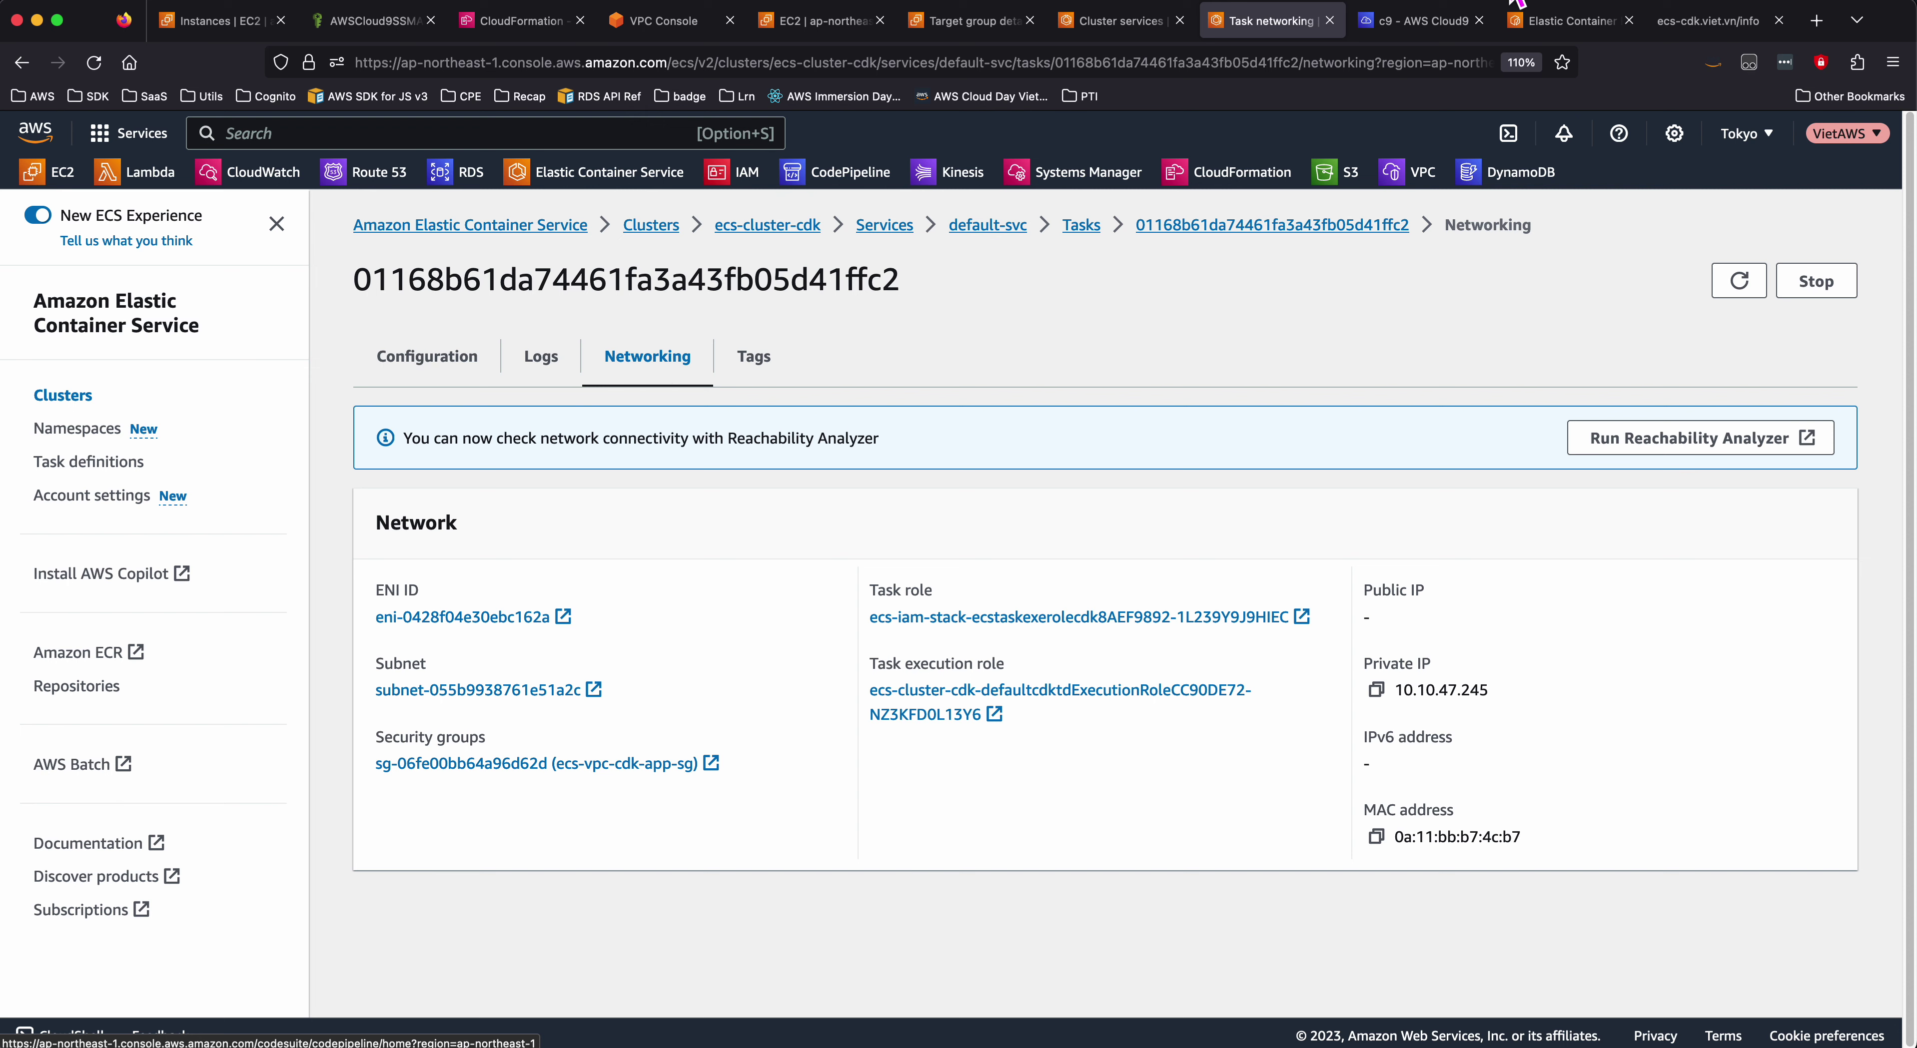
- Stop the vietaws load tests still running in the Cloud9 terminals and examine the status code distribution of each run
left_click(1423, 22)
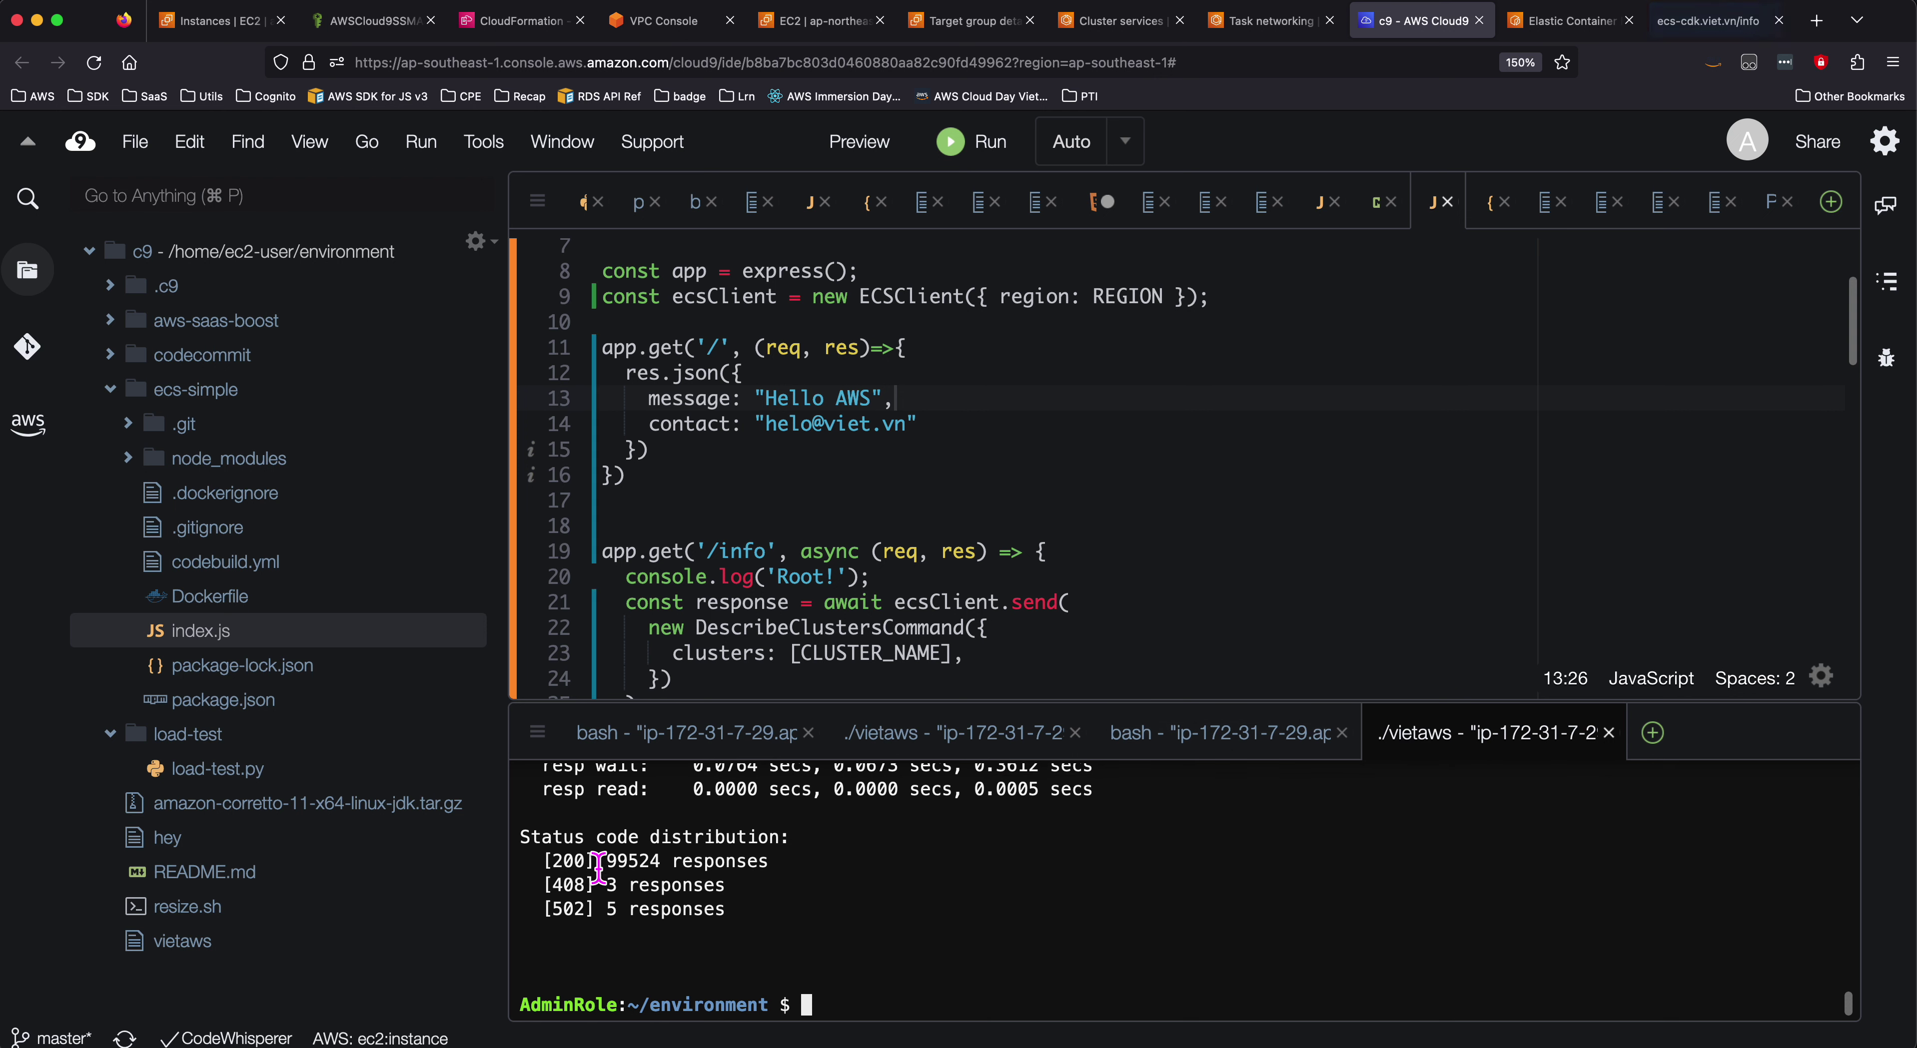
double_click(575, 863)
left_click(1287, 744)
key("Up")
key("Return")
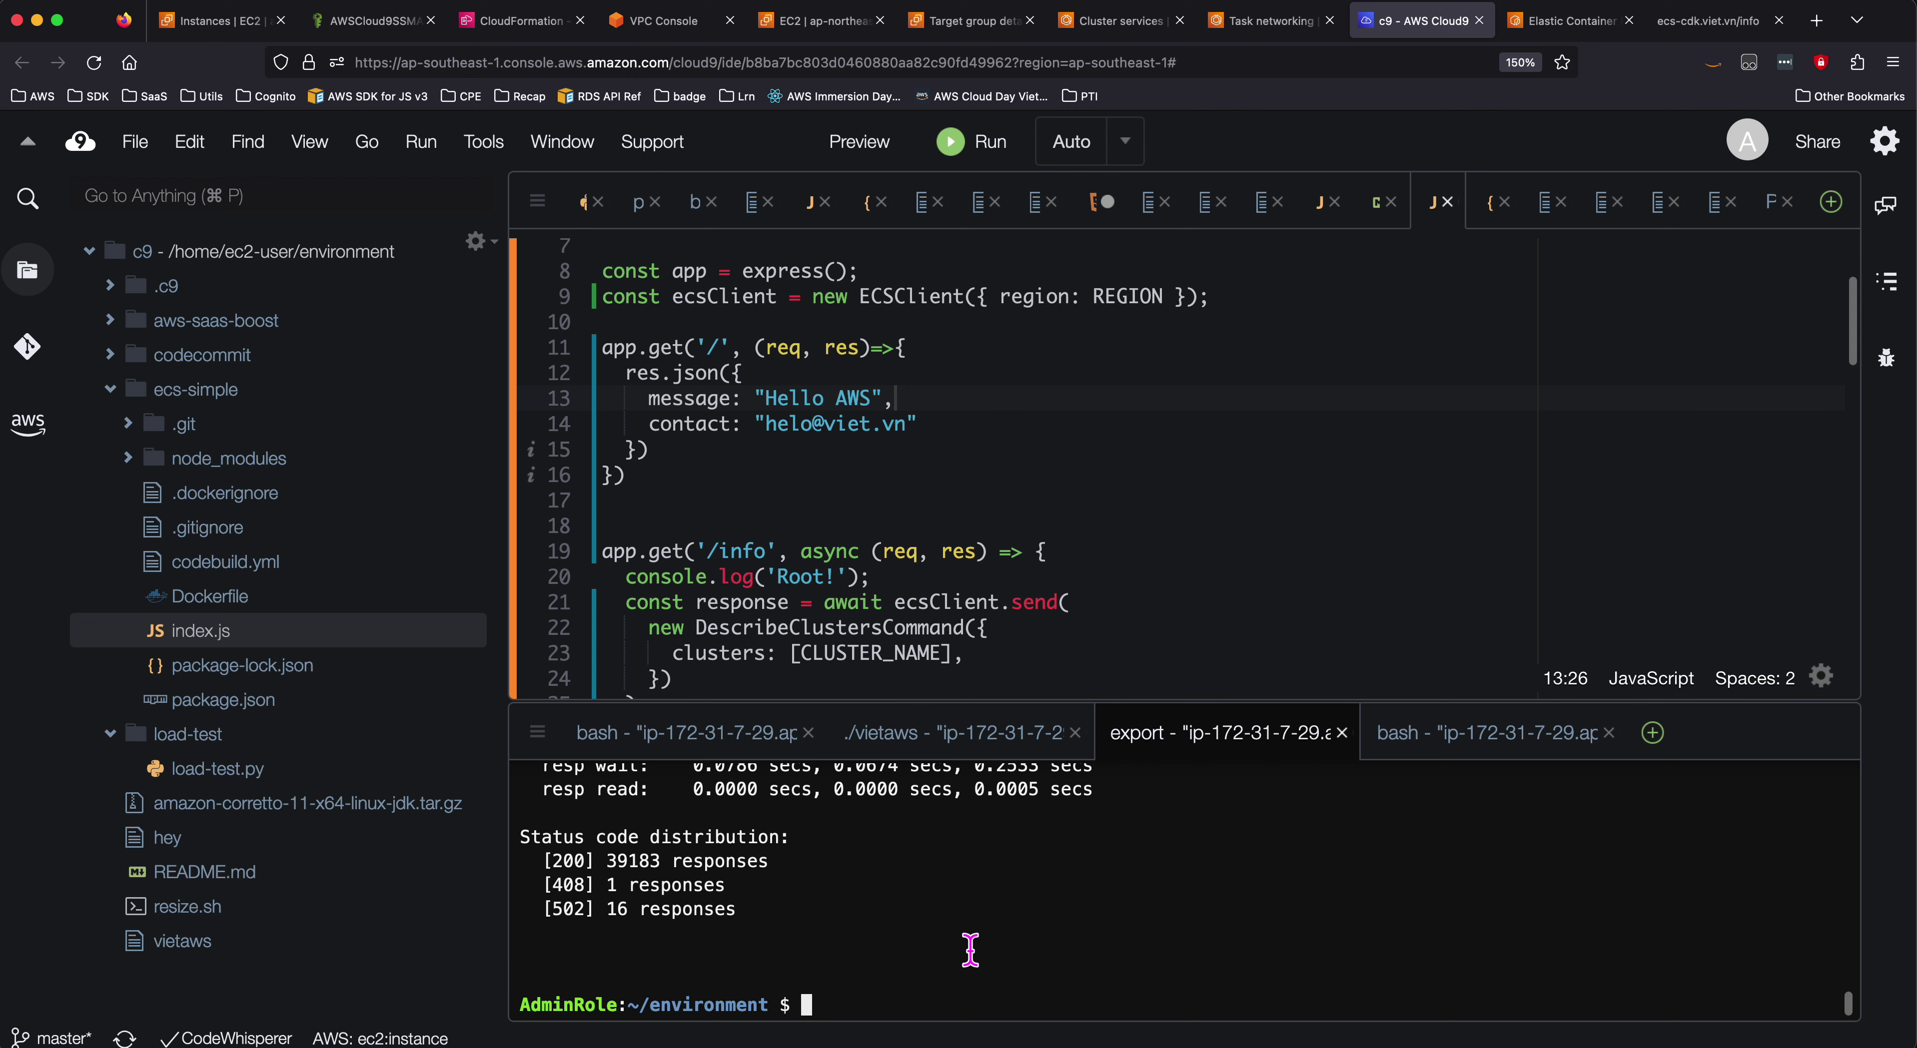
left_click_drag(545, 871, 676, 869)
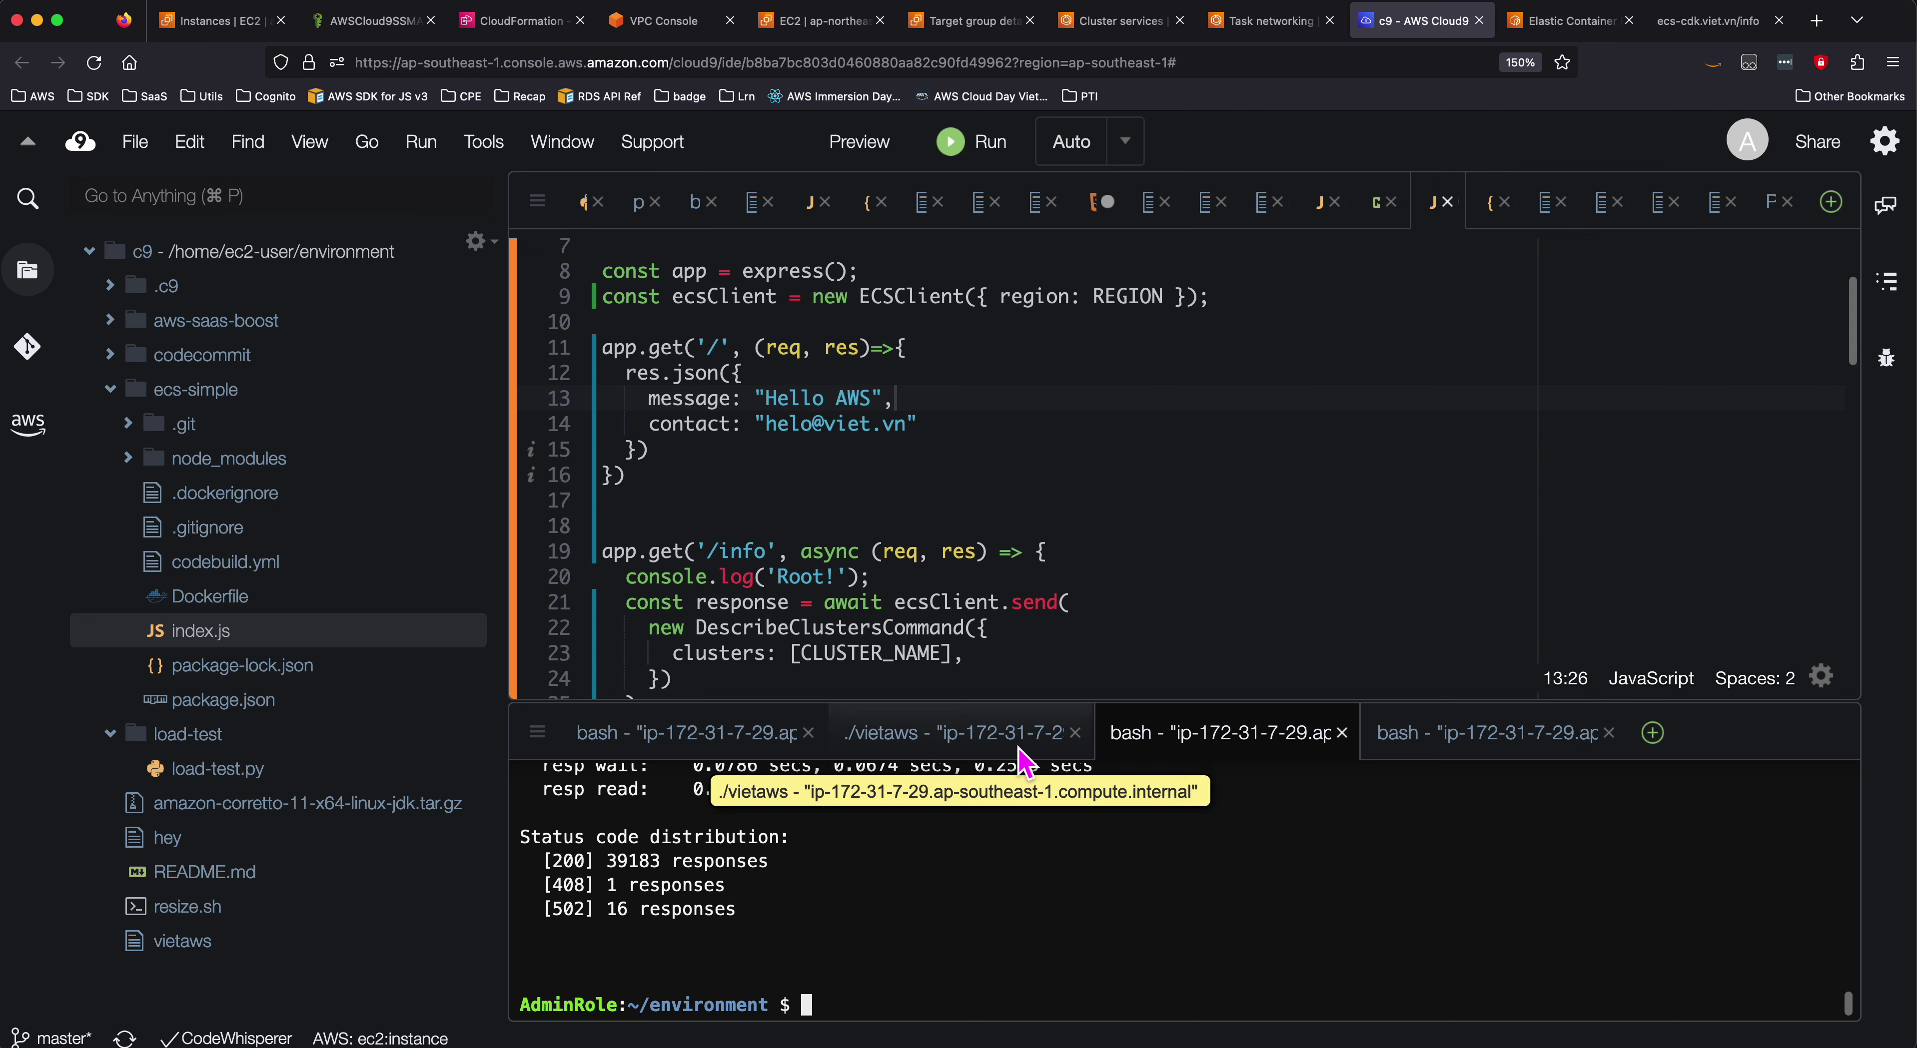
left_click(1052, 748)
key("ctrl+c")
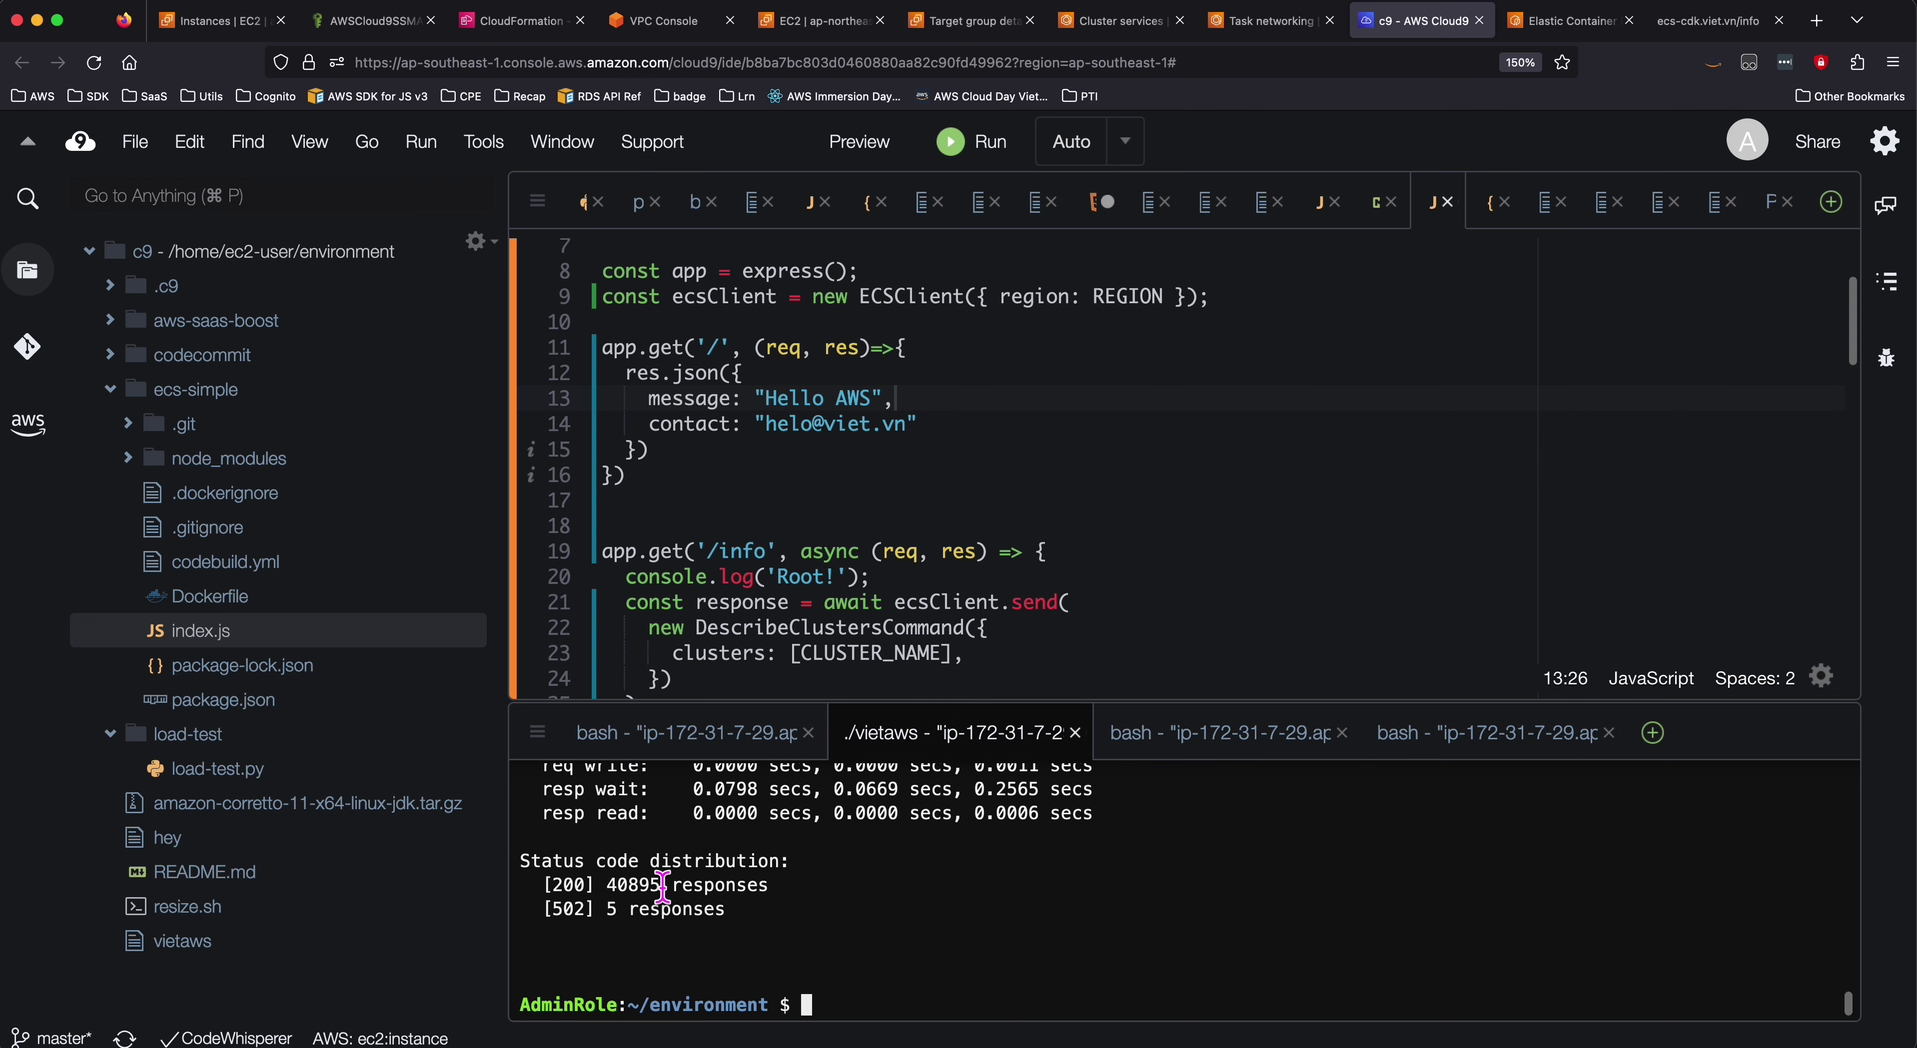
left_click_drag(599, 886, 723, 885)
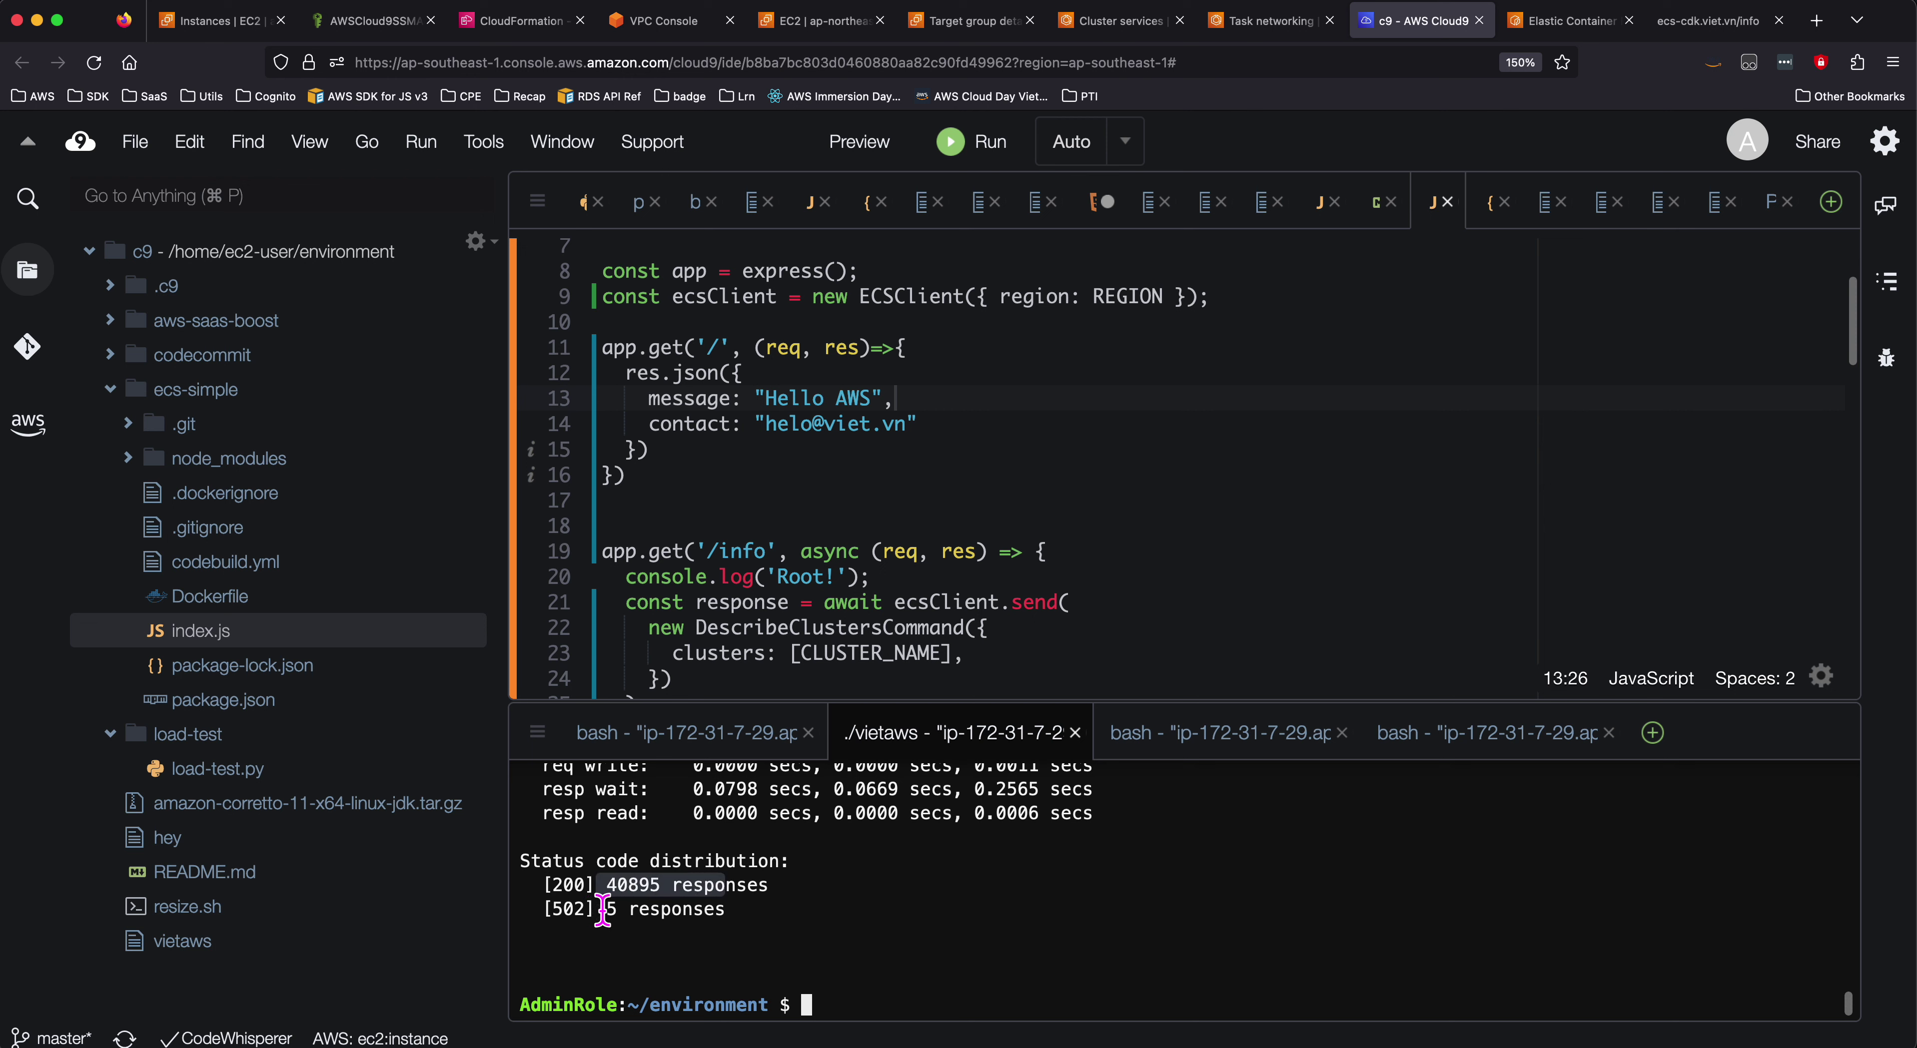
- Check the ecs-cdk.viet.vn/info page against the async '/info' route in index.js, and reload the page for fresh container details
left_click(1706, 23)
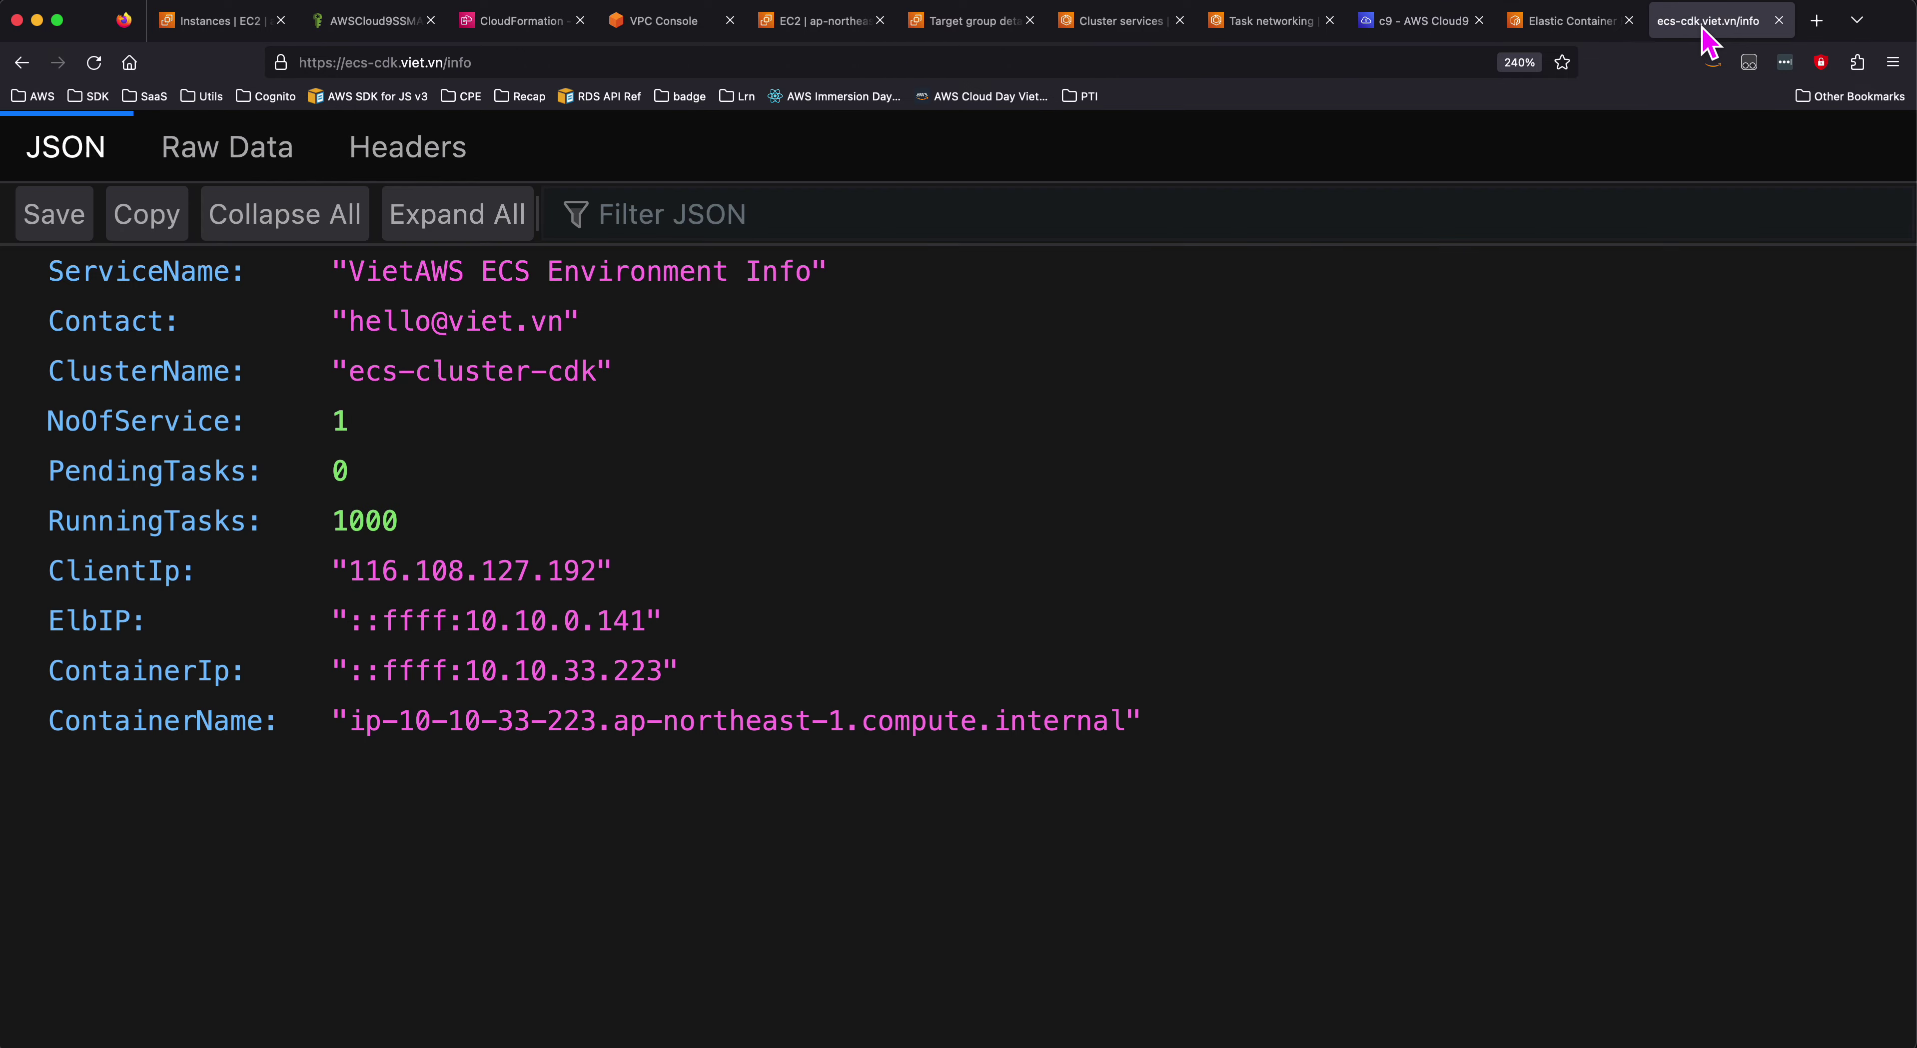
left_click(1415, 26)
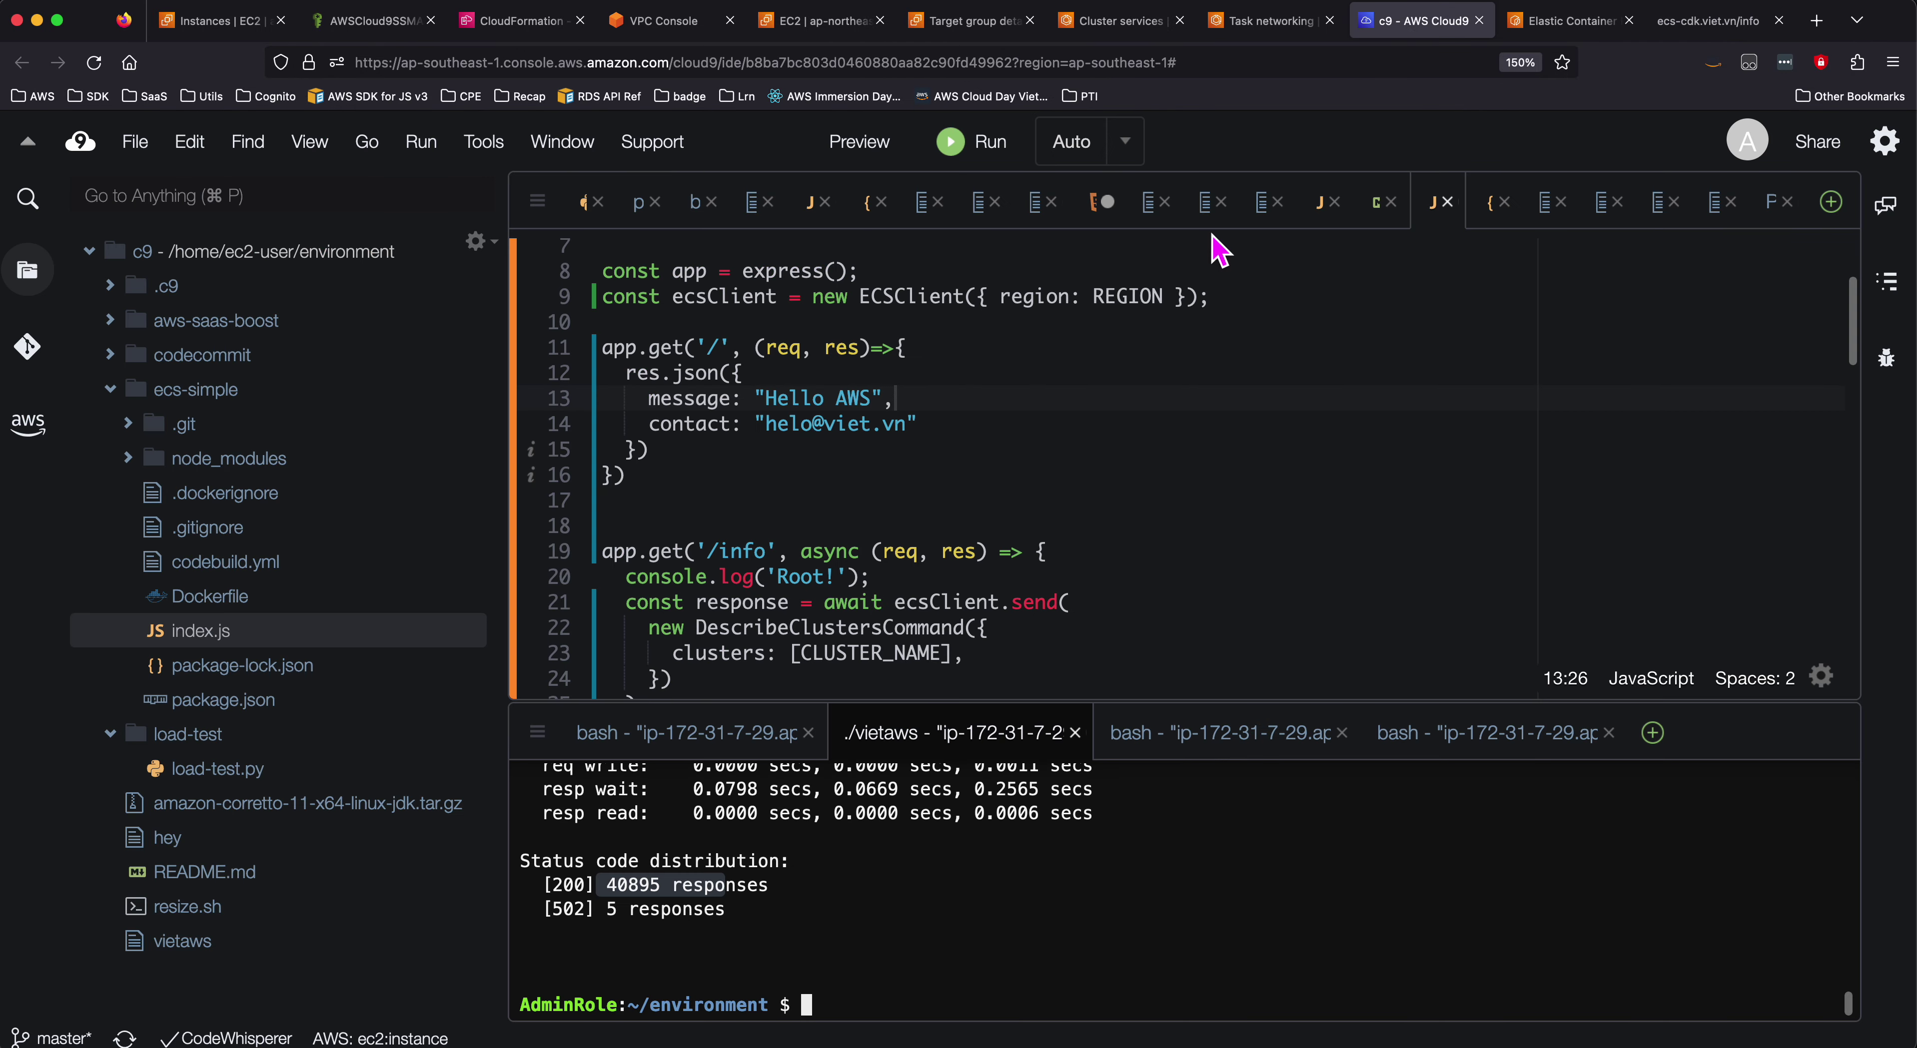
left_click(839, 557)
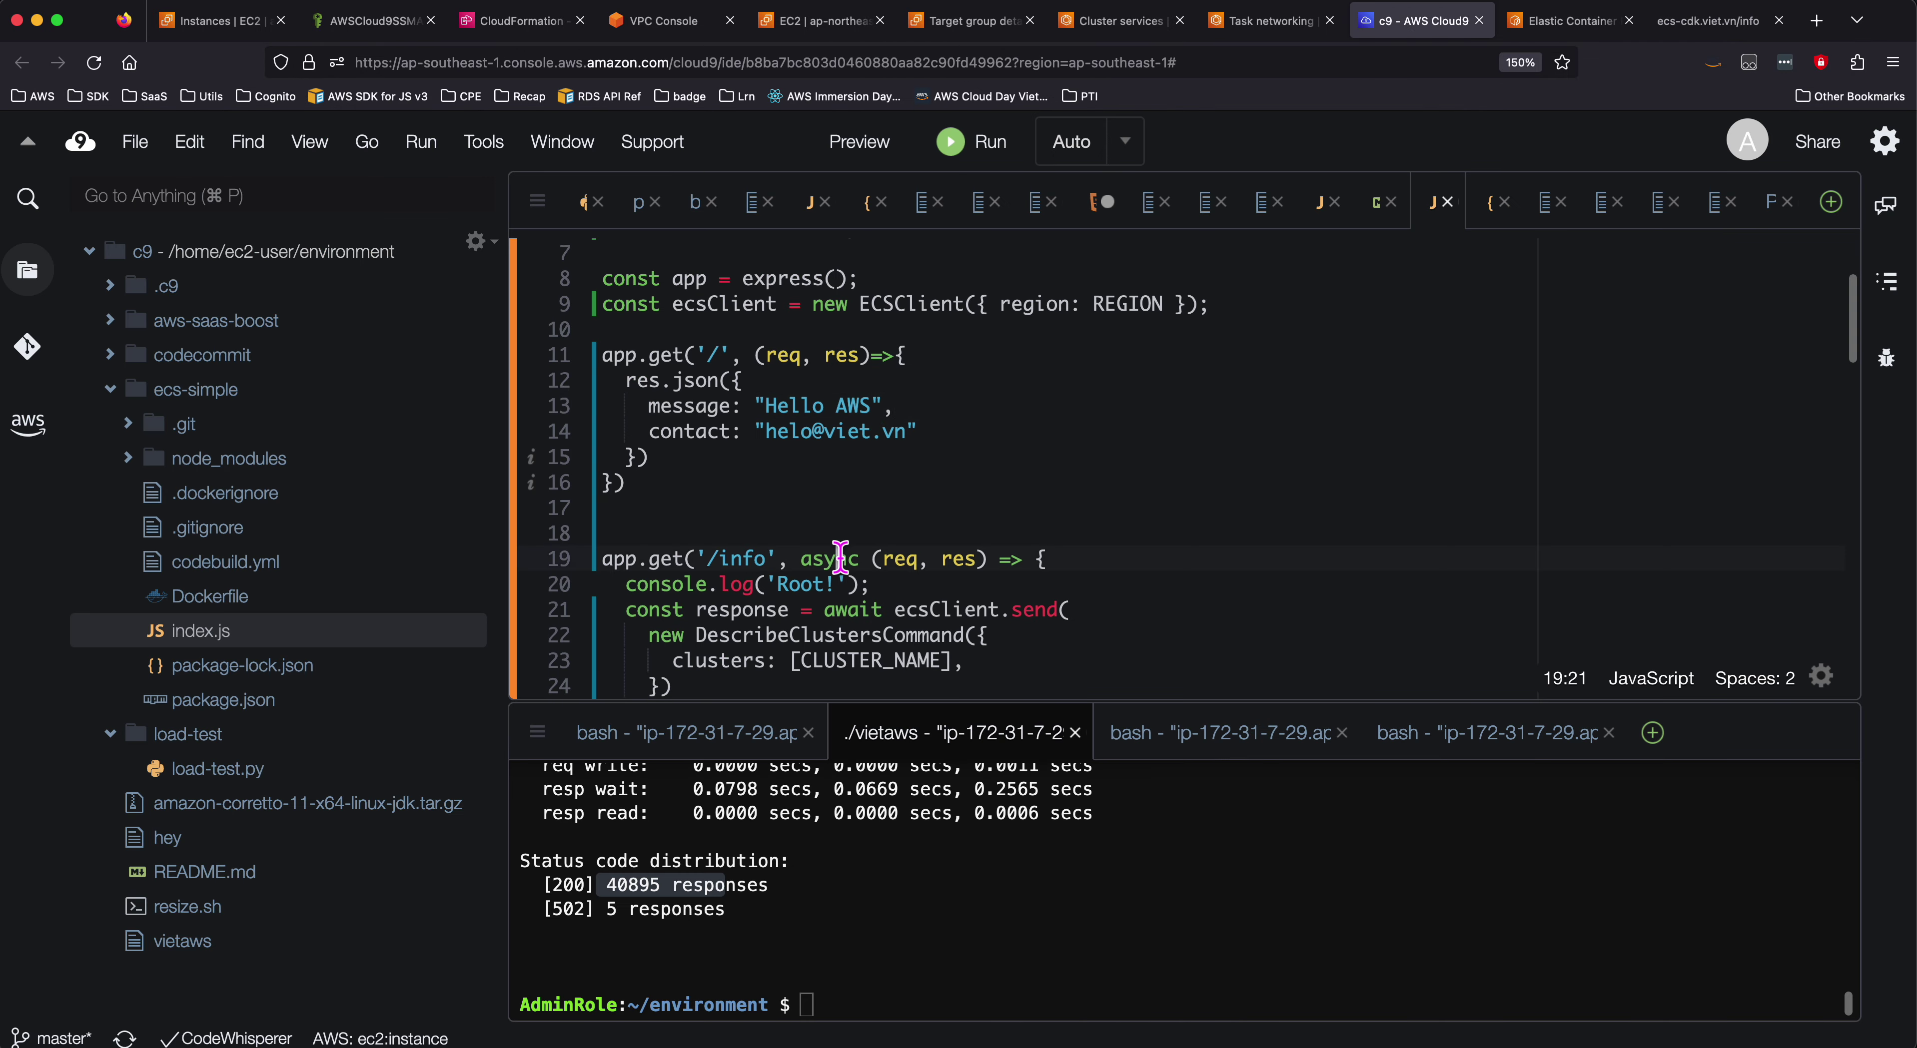
double_click(840, 557)
scroll(898, 561, "down", 2)
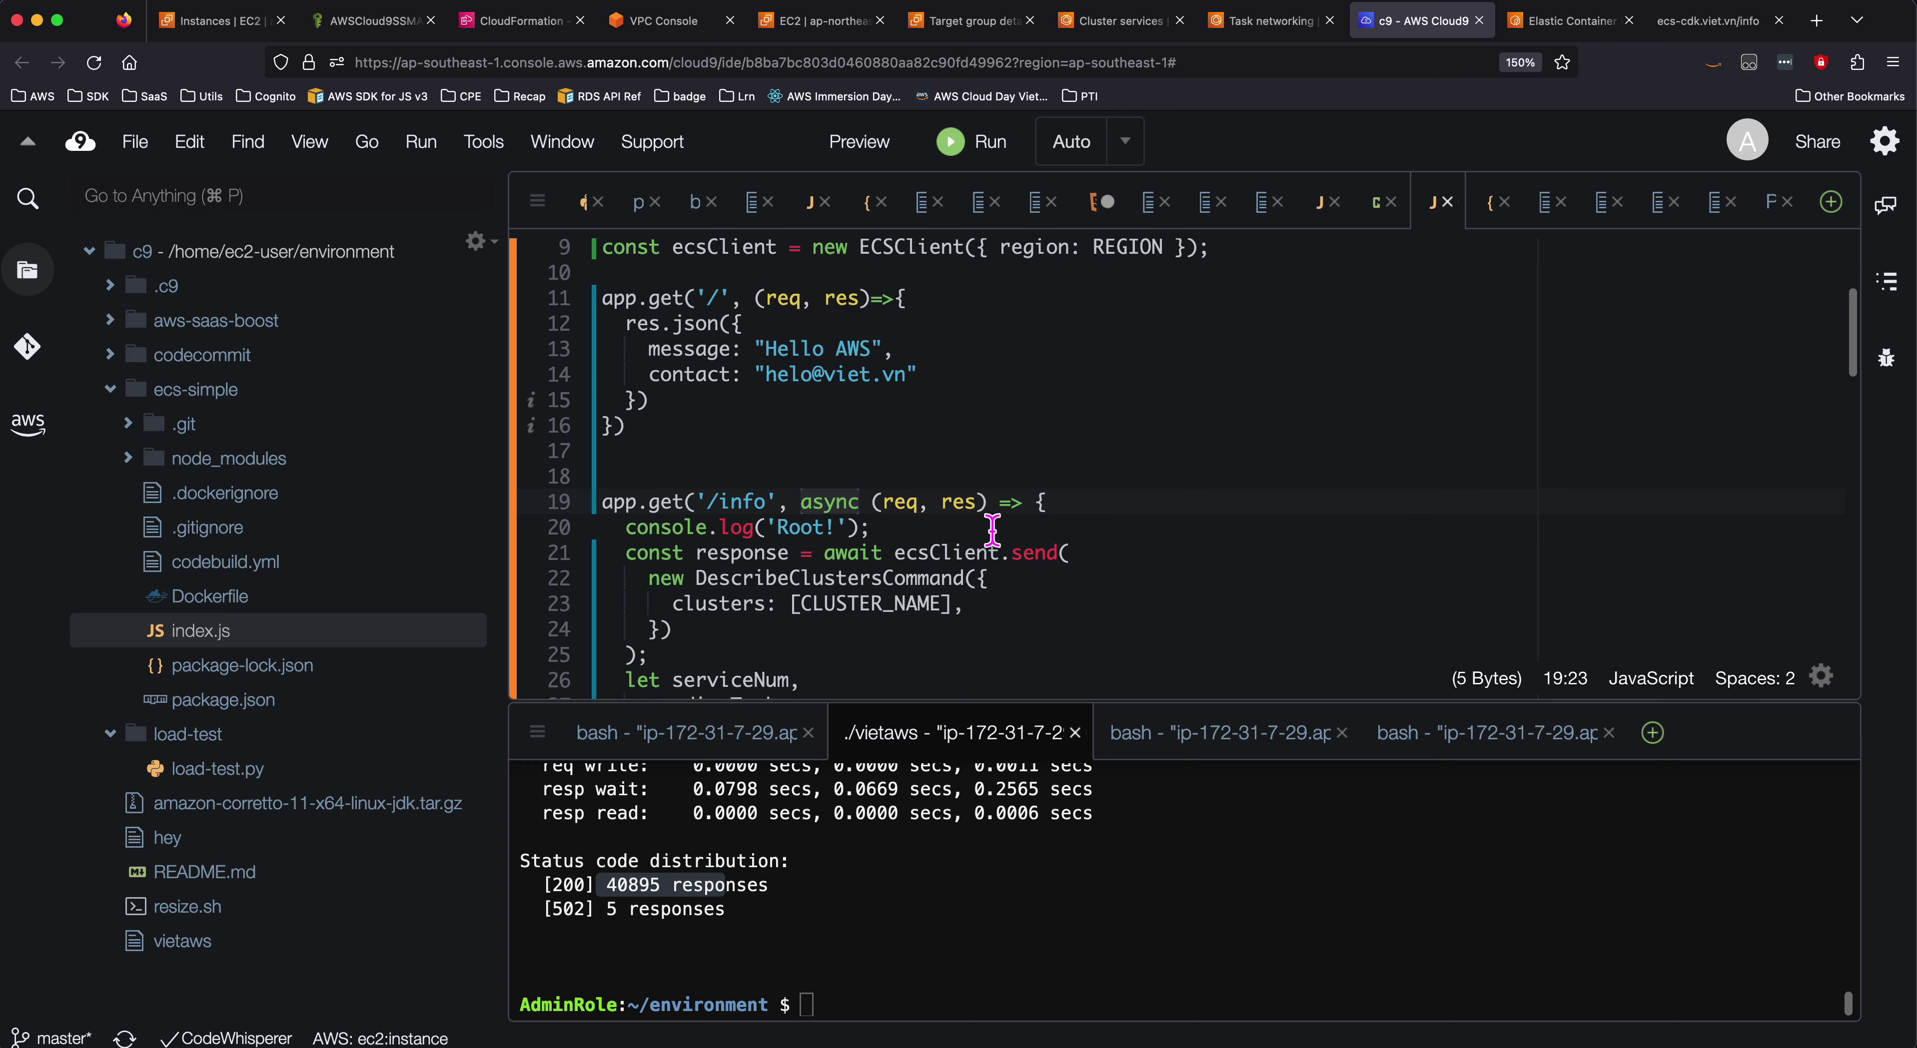
left_click(1719, 23)
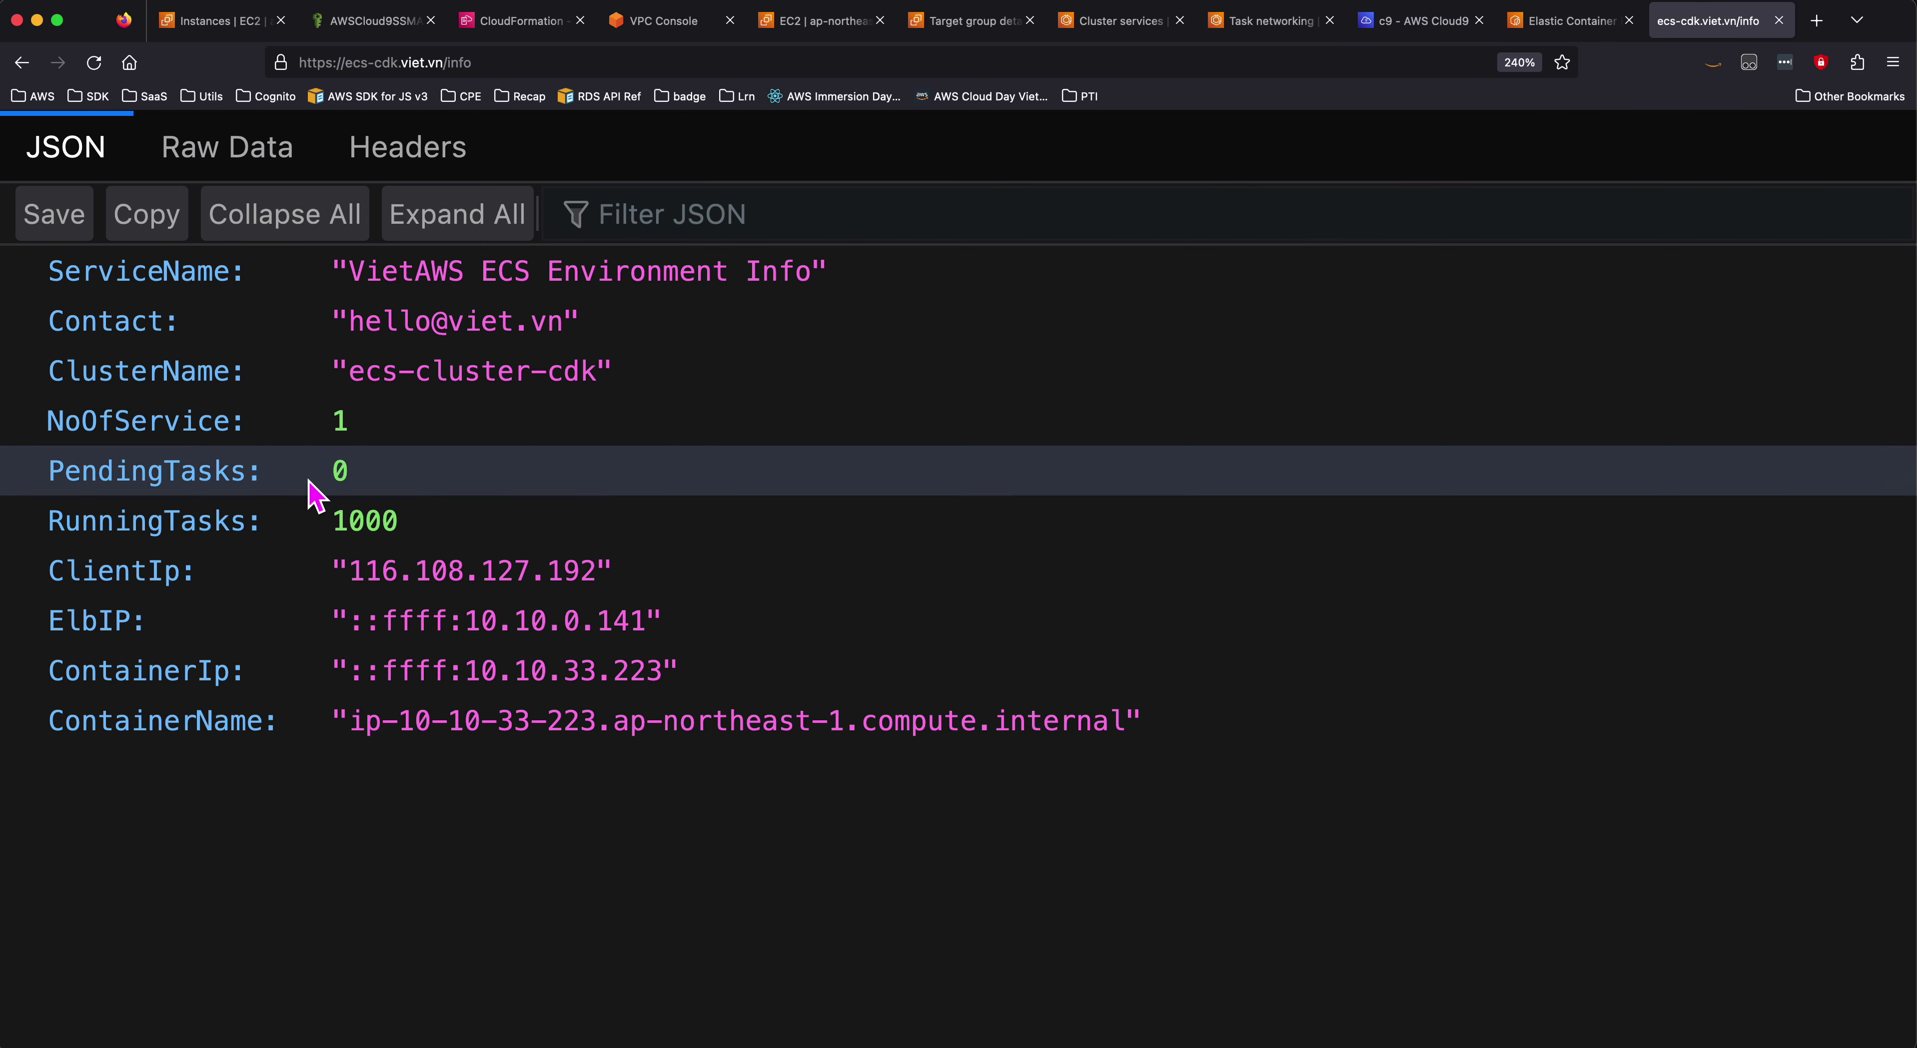
key("super+r")
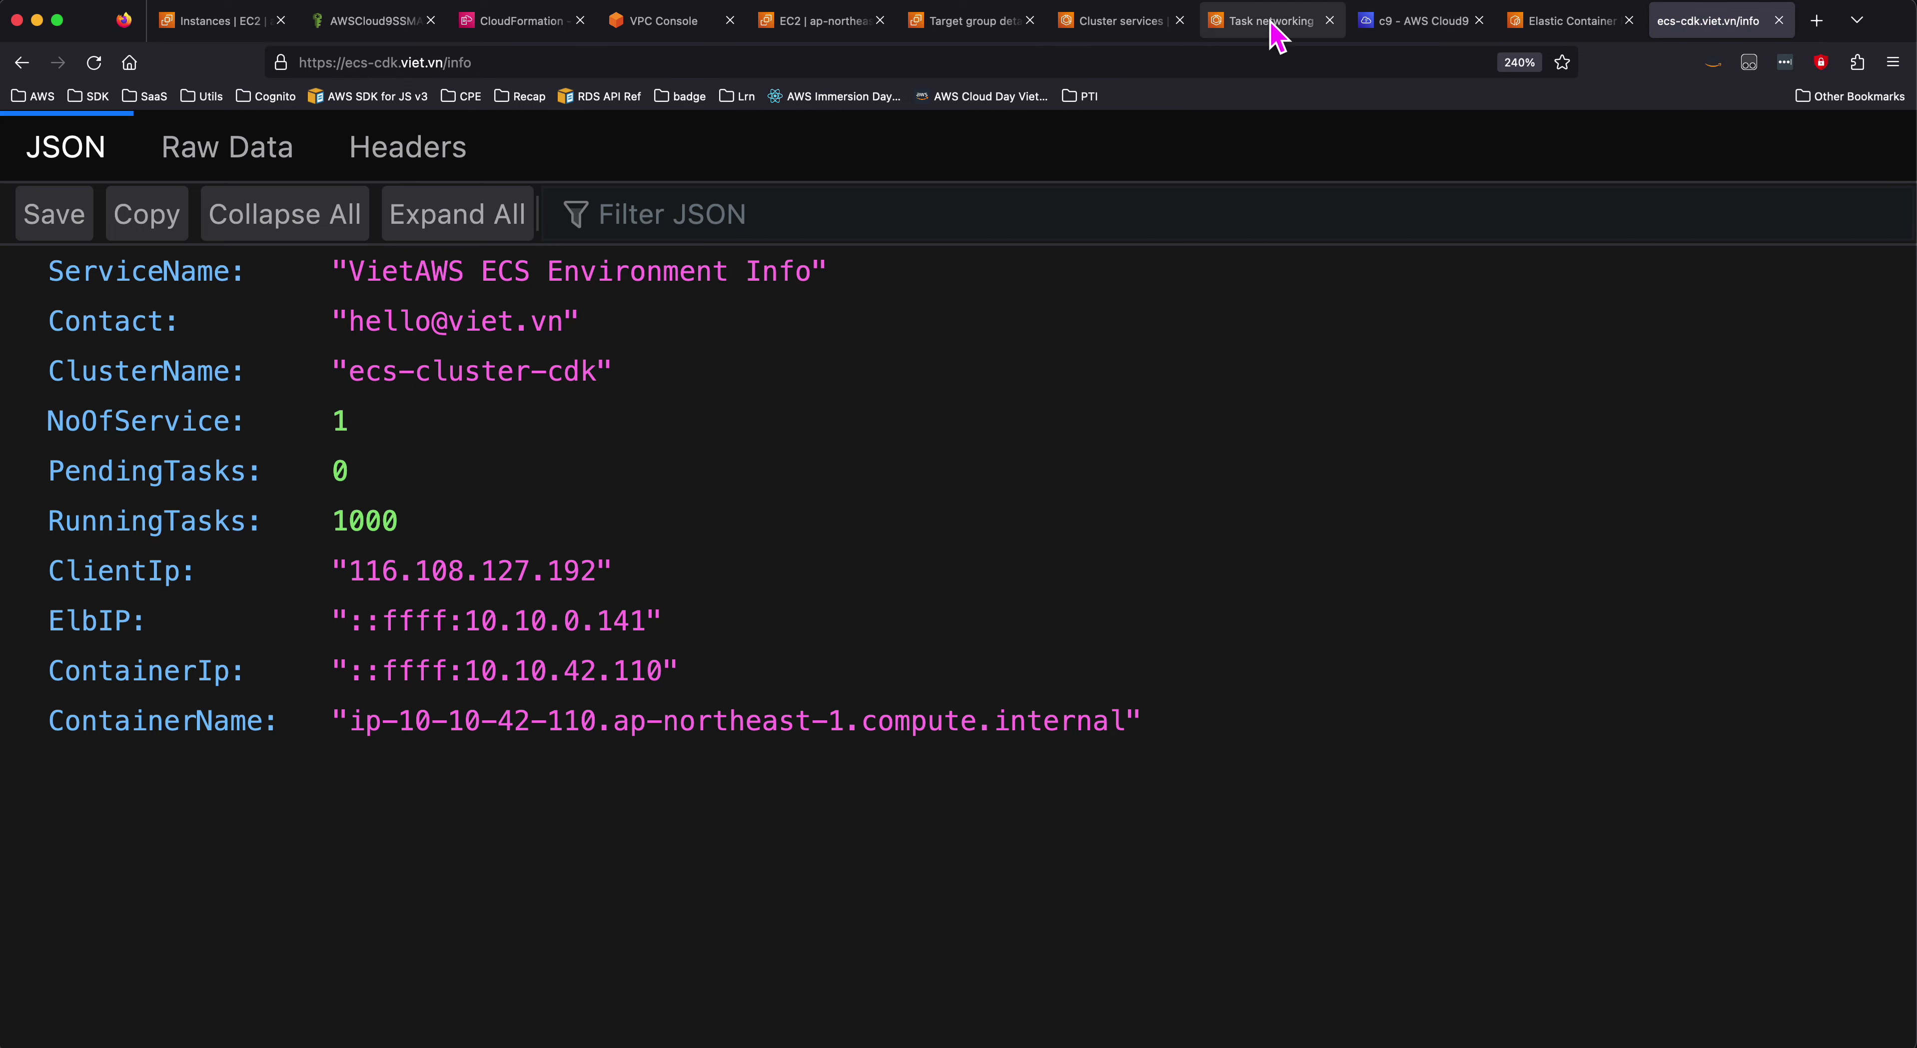
- Read index.js in Cloud9, examining the ECS client setup and how the '/info' route gets task counts and container details
left_click(1368, 24)
scroll(886, 476, "down", 3)
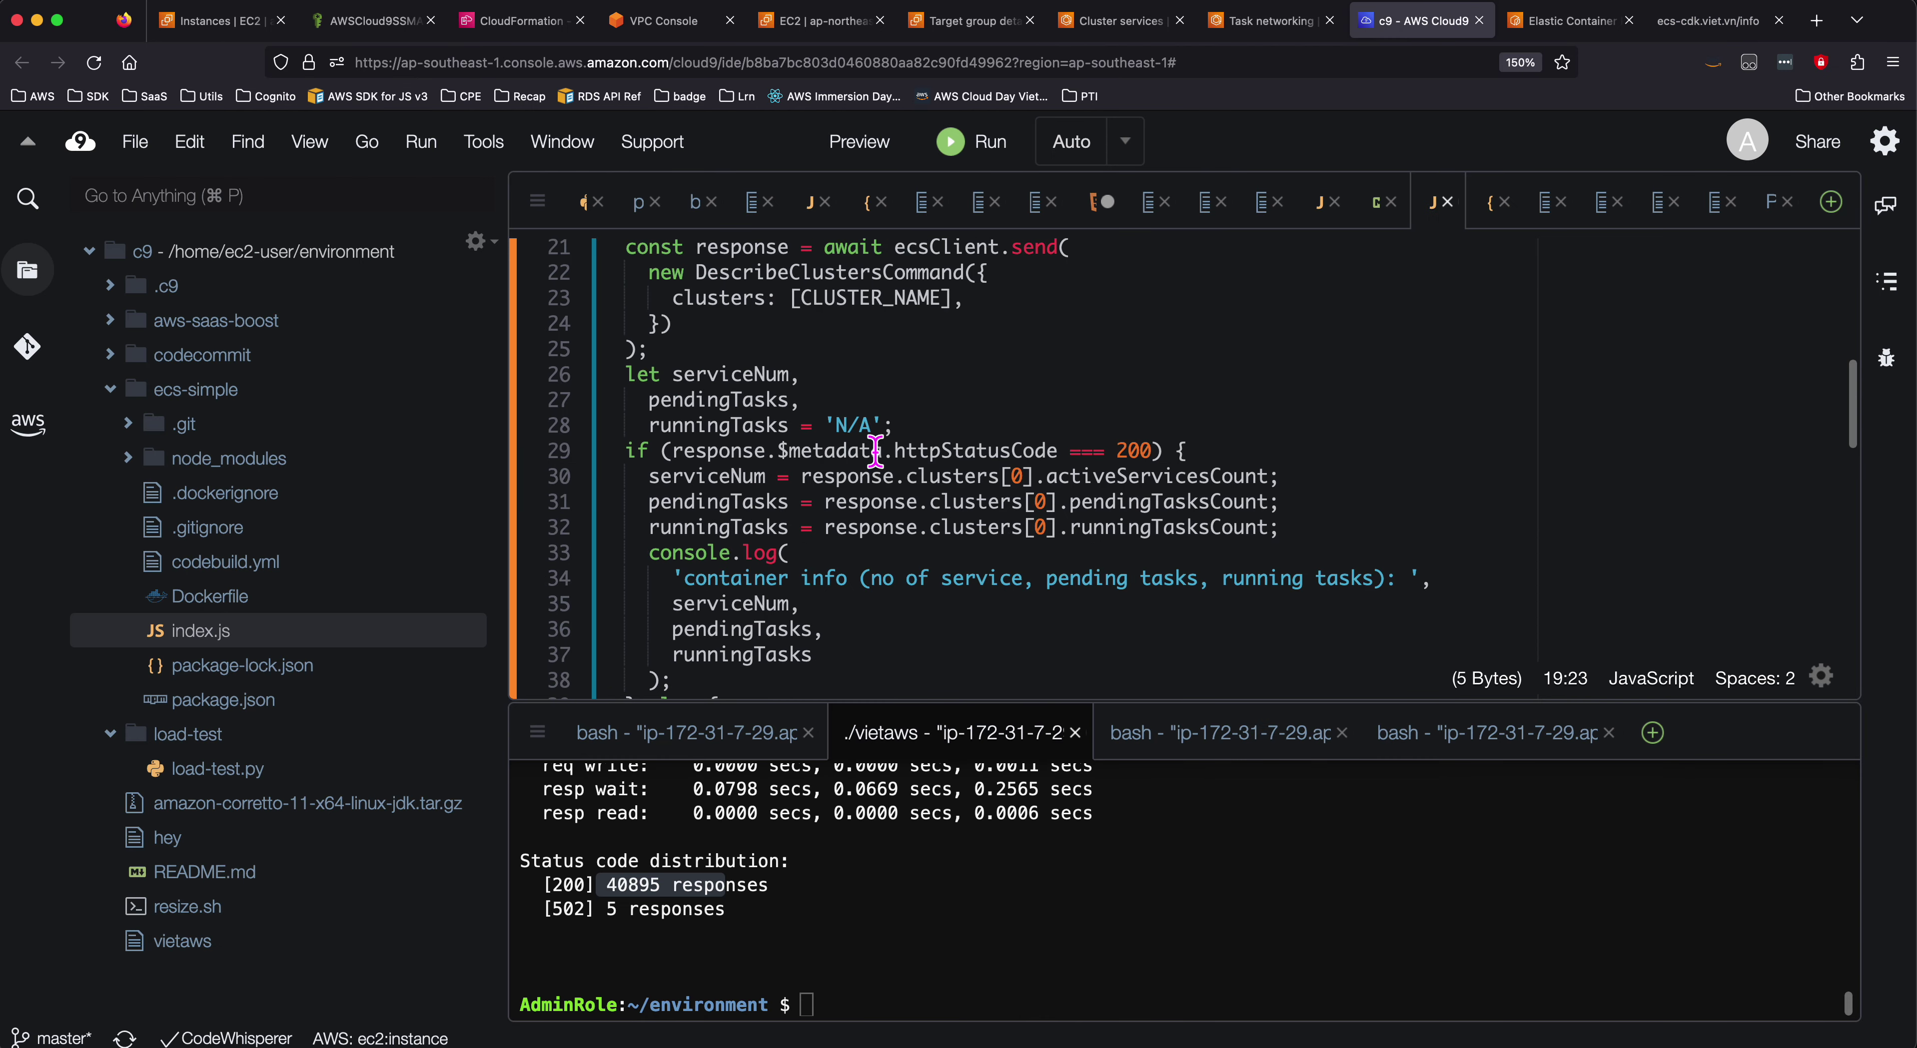
scroll(875, 451, "up", 6)
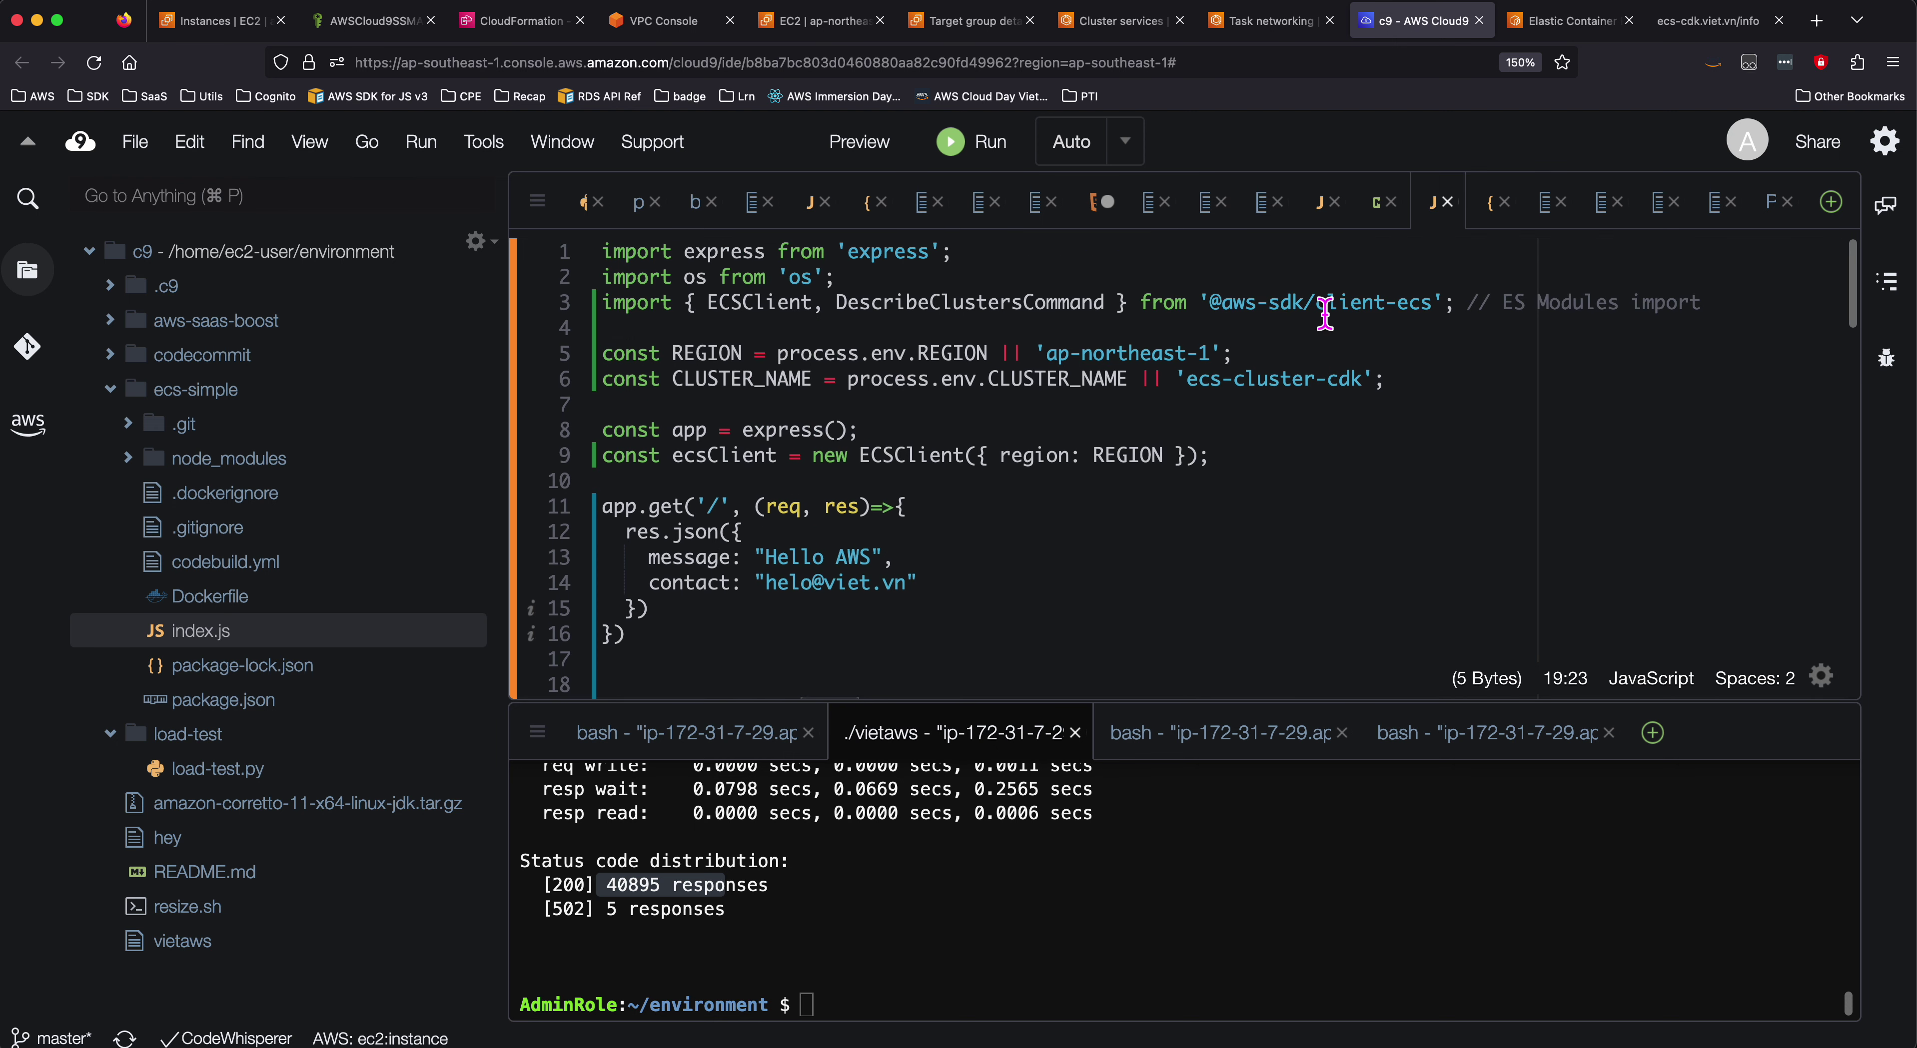
scroll(967, 477, "down", 4)
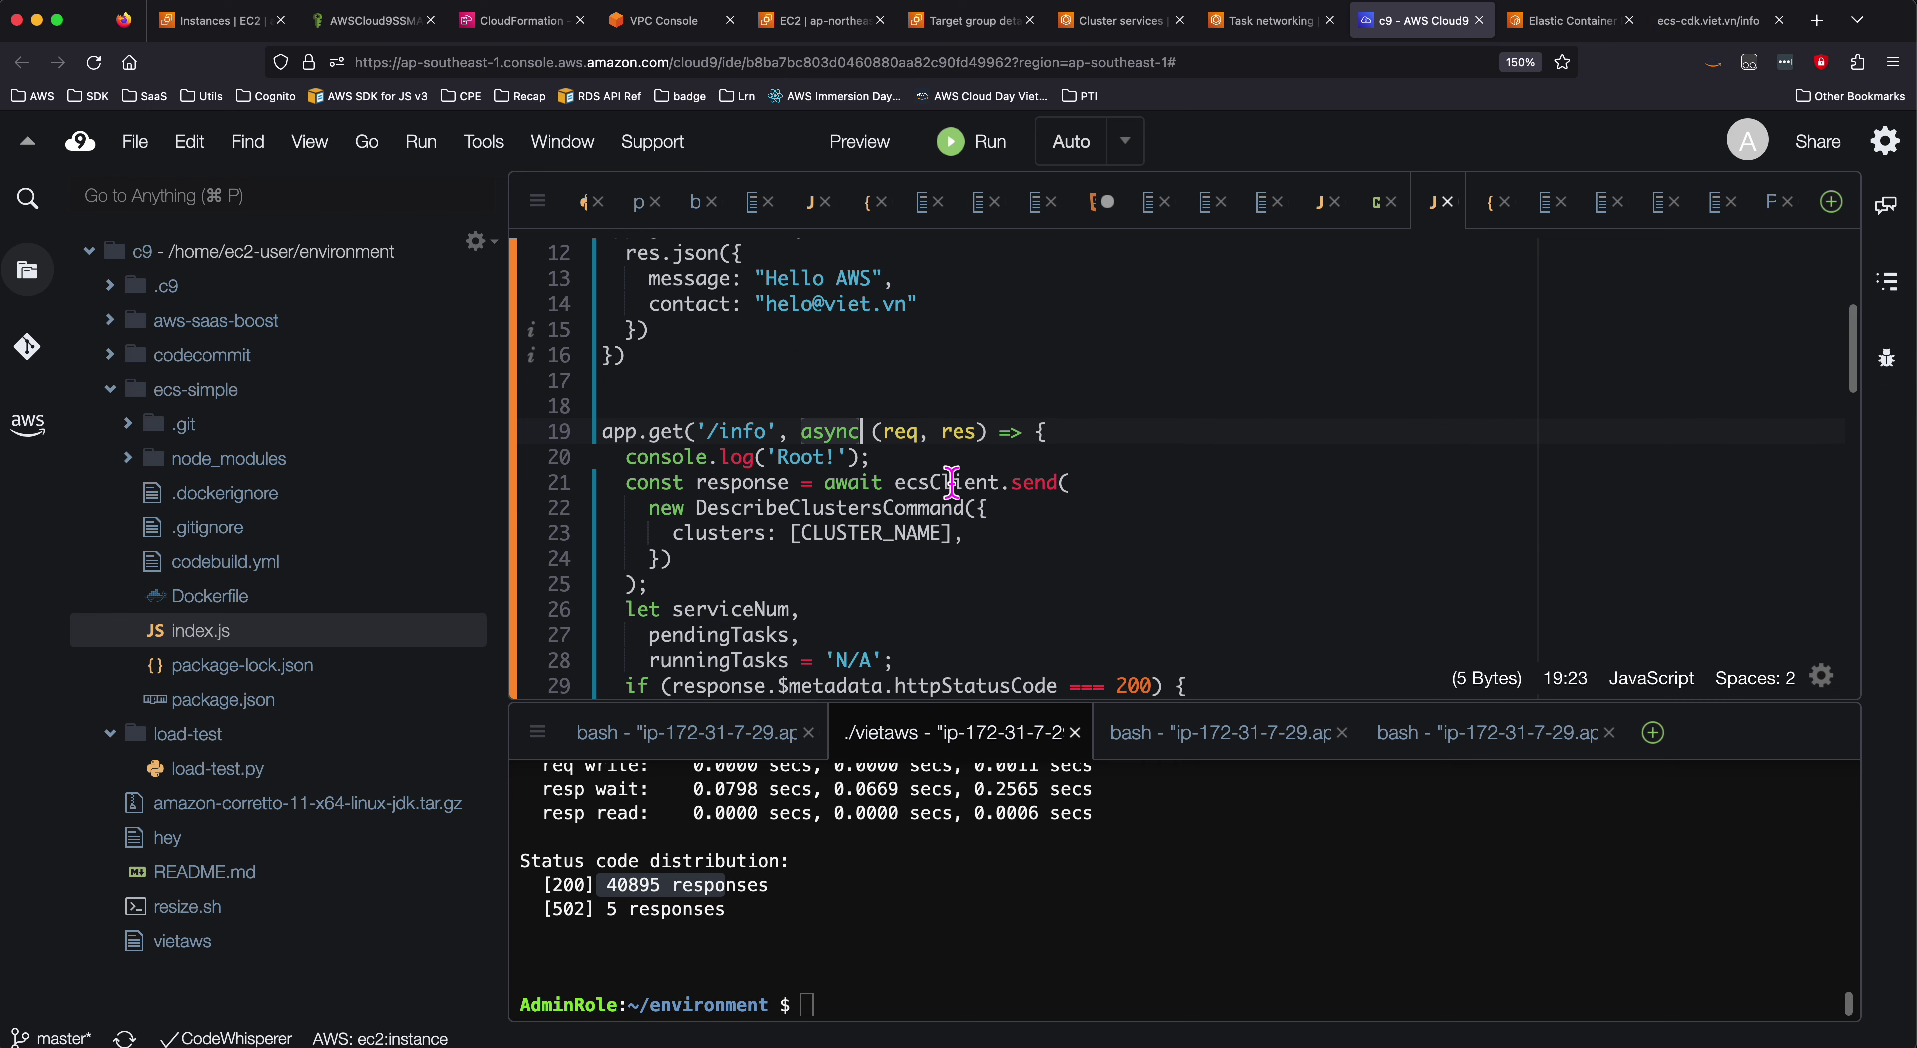
scroll(974, 513, "down", 2)
scroll(916, 529, "down", 3)
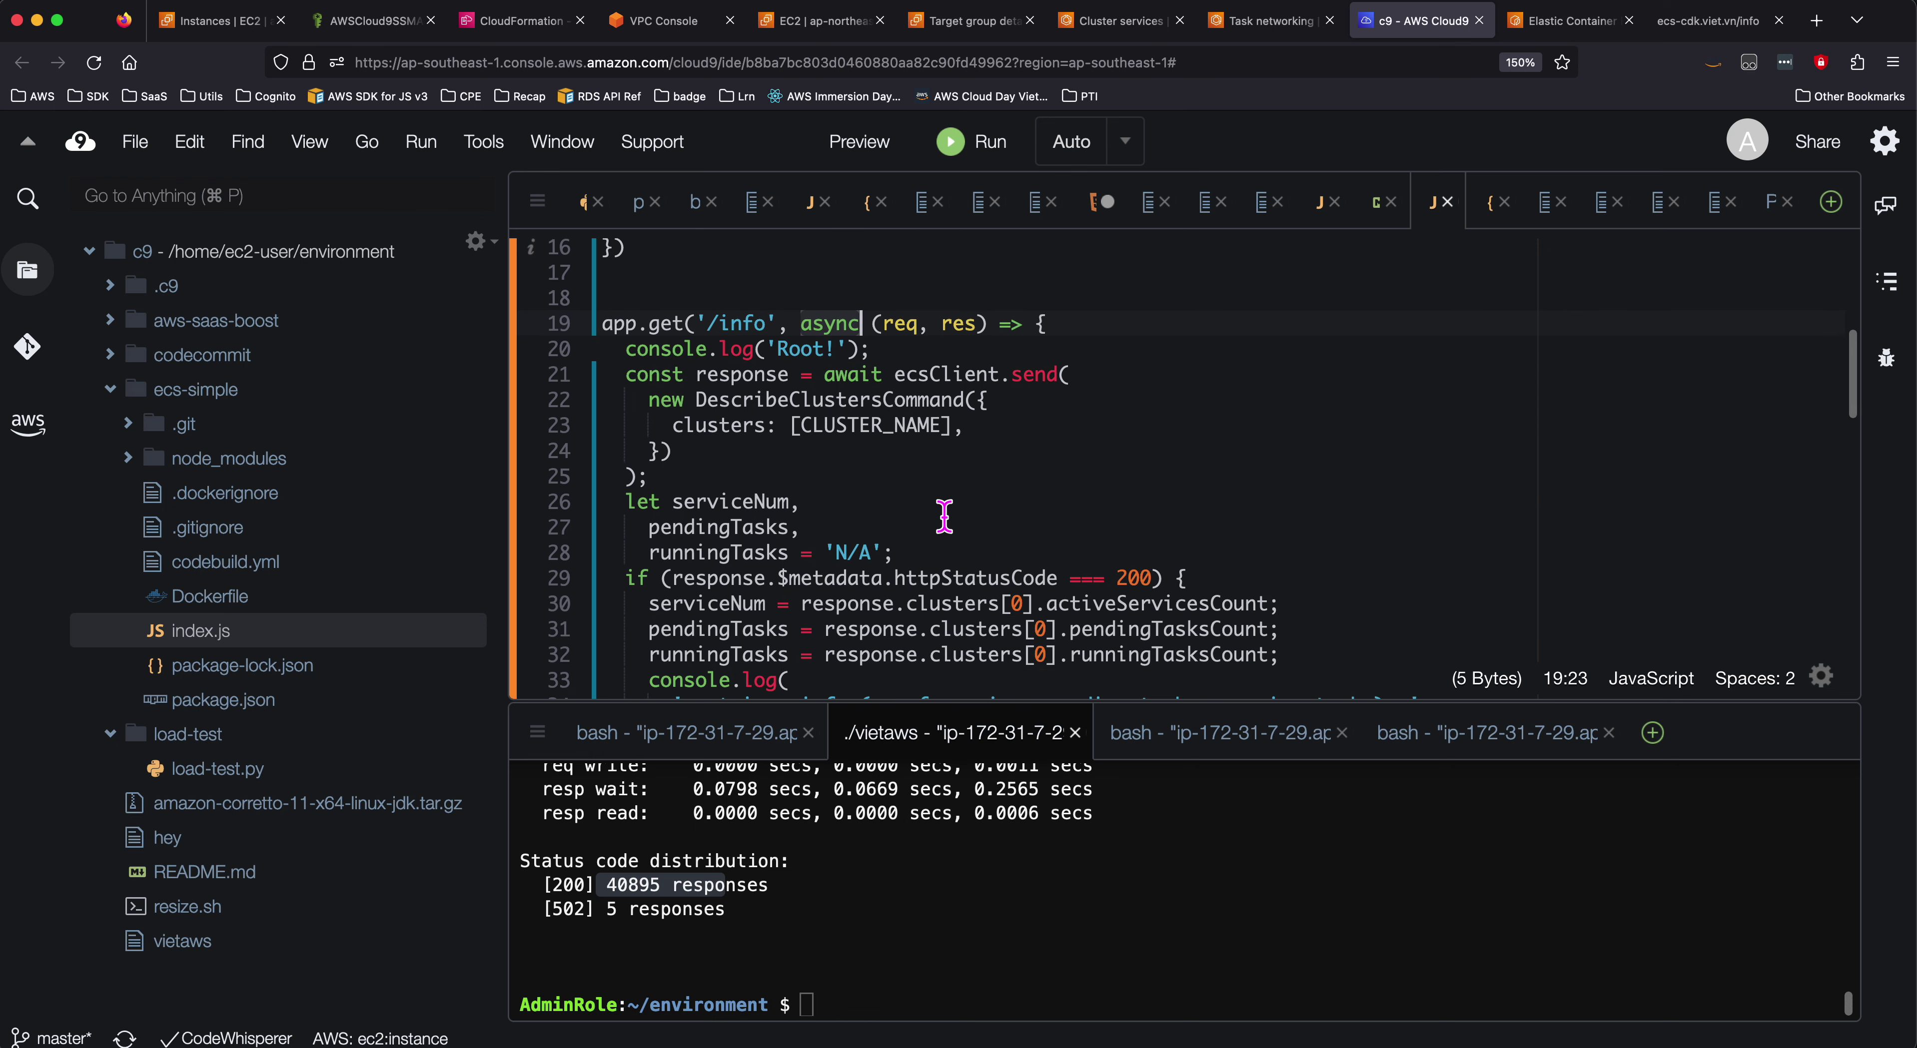
scroll(943, 516, "down", 1)
scroll(937, 514, "down", 4)
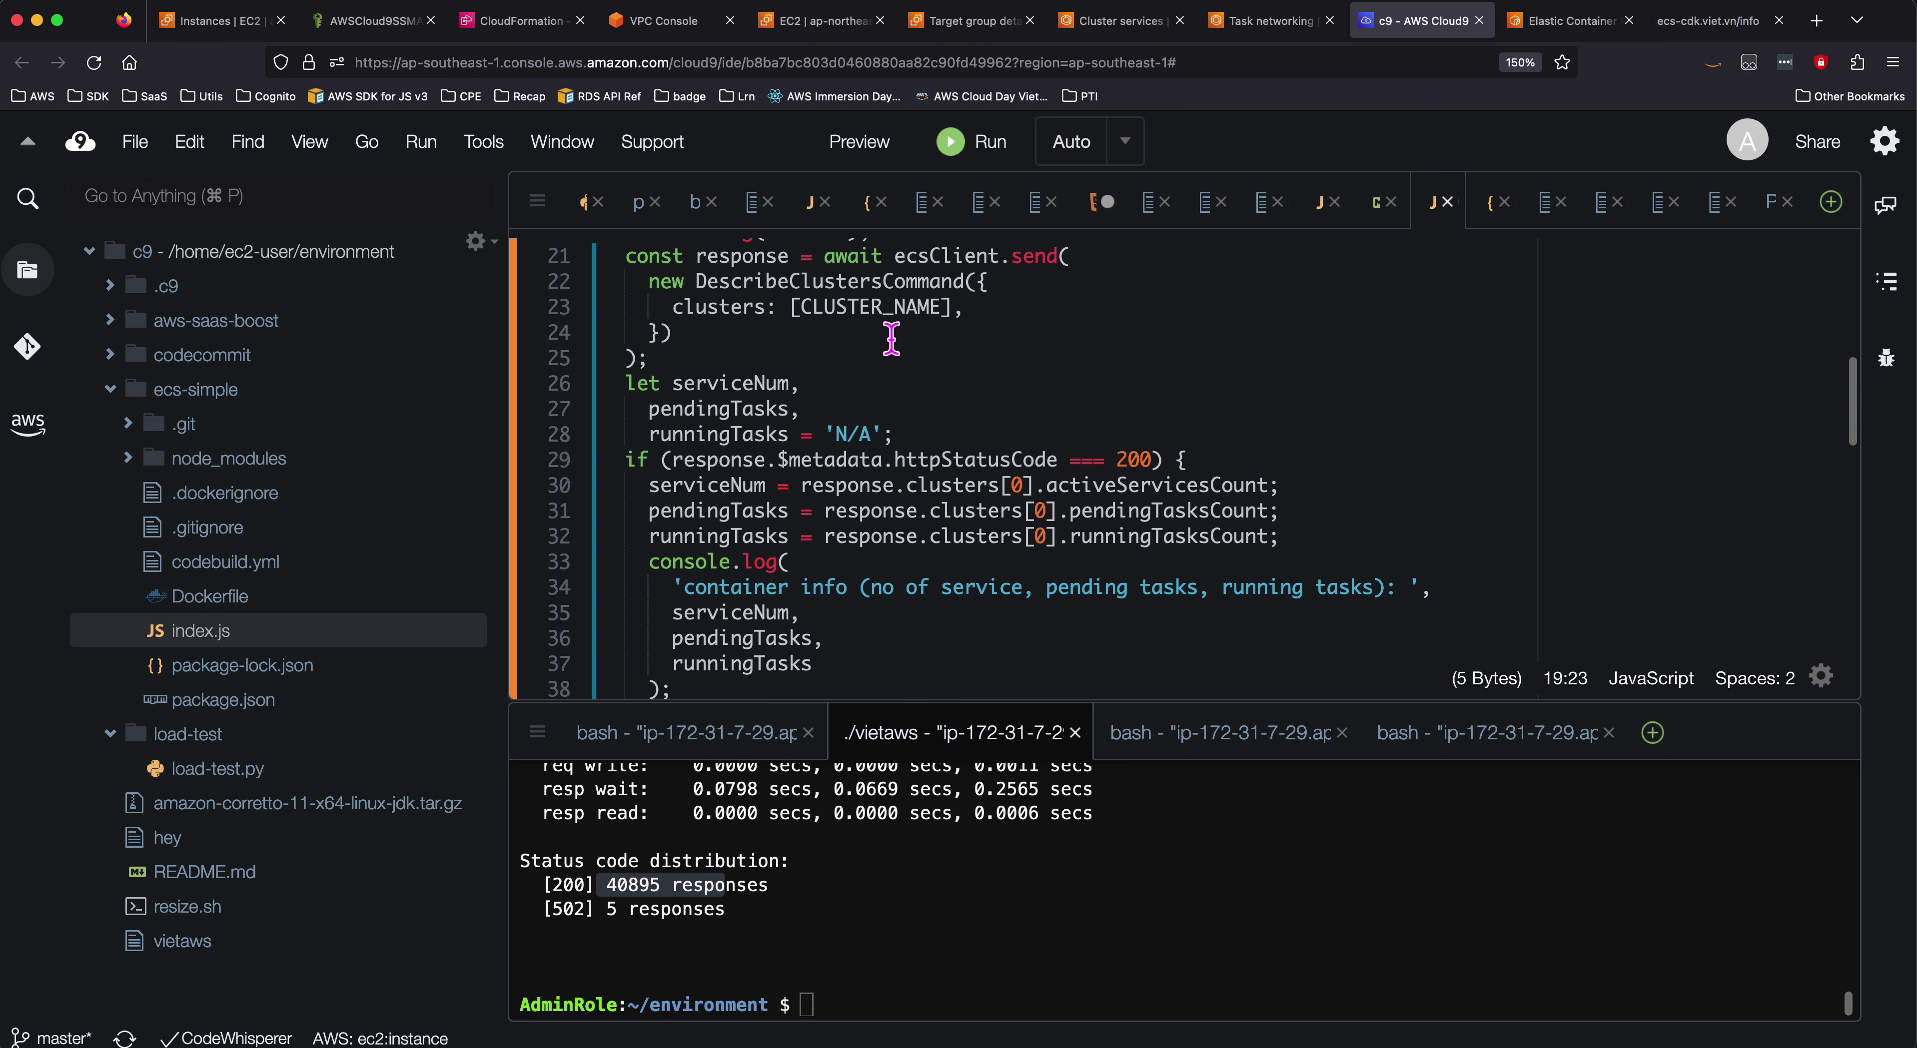
scroll(856, 439, "down", 5)
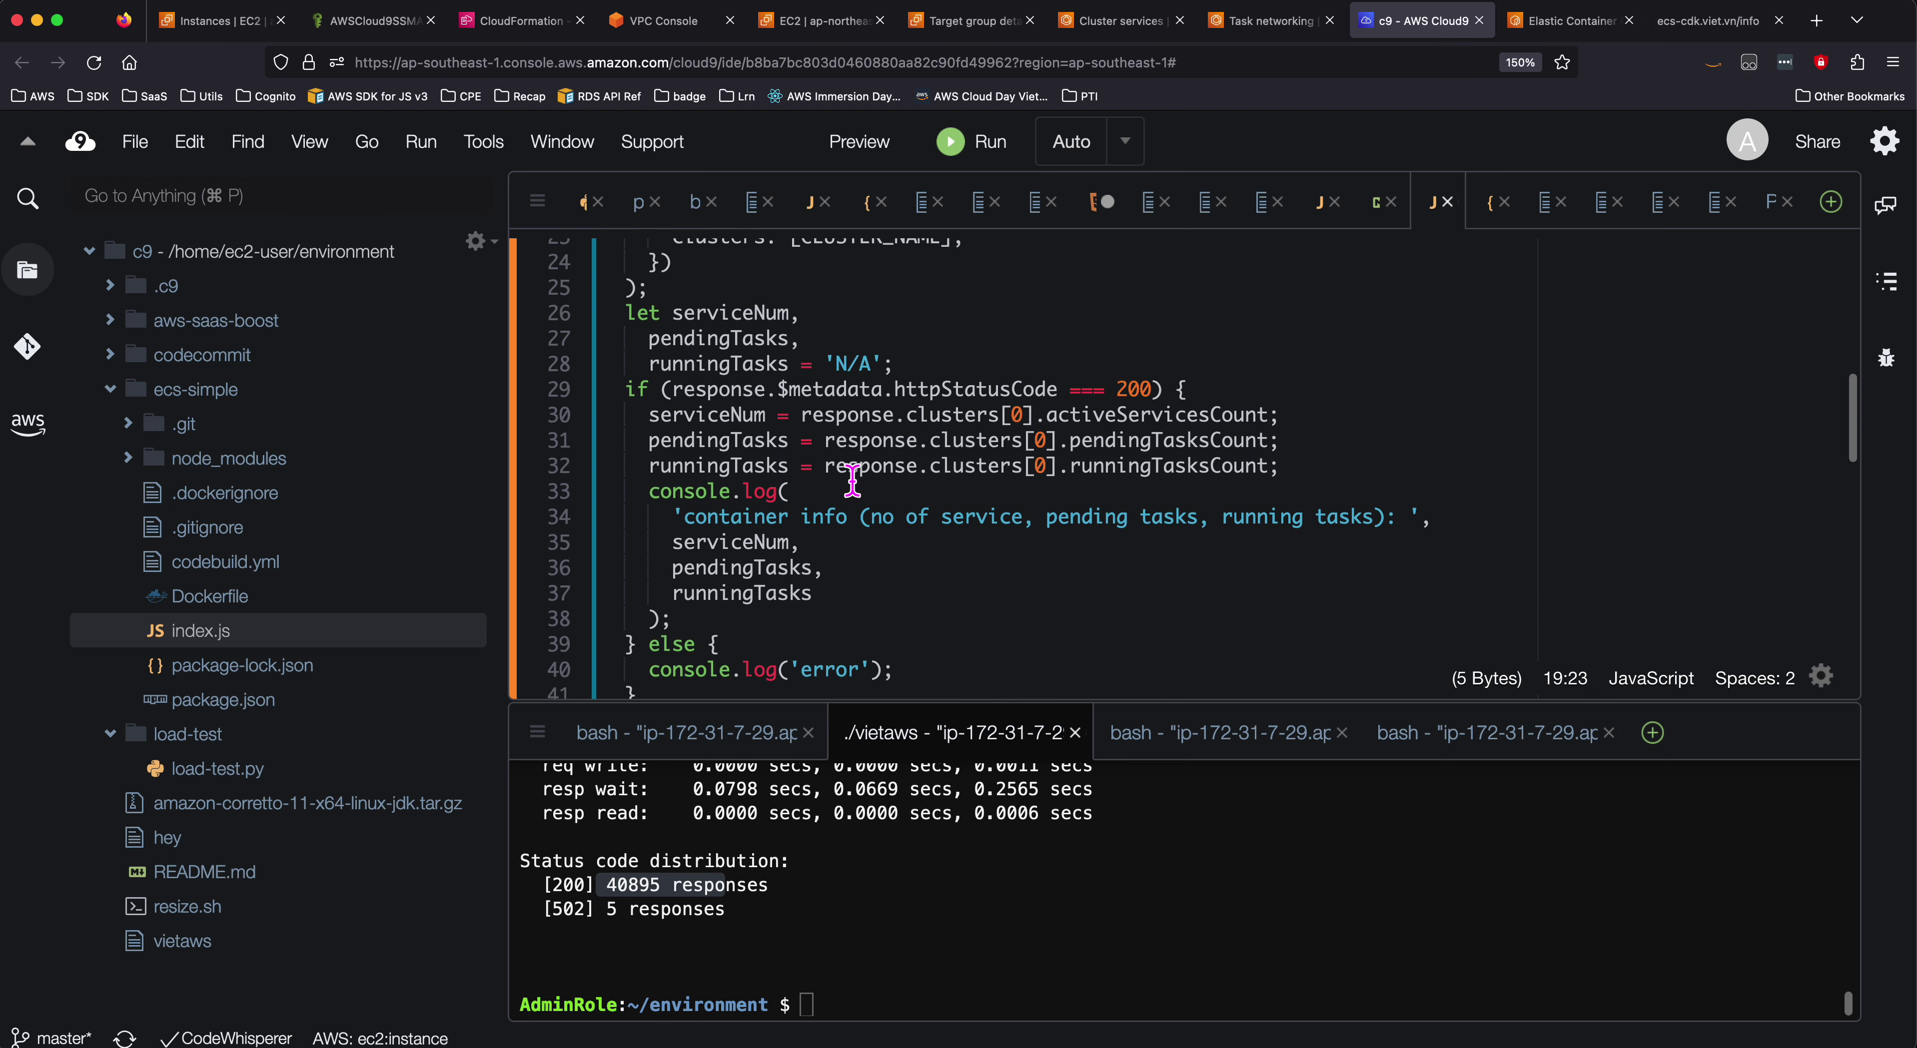
scroll(802, 545, "down", 3)
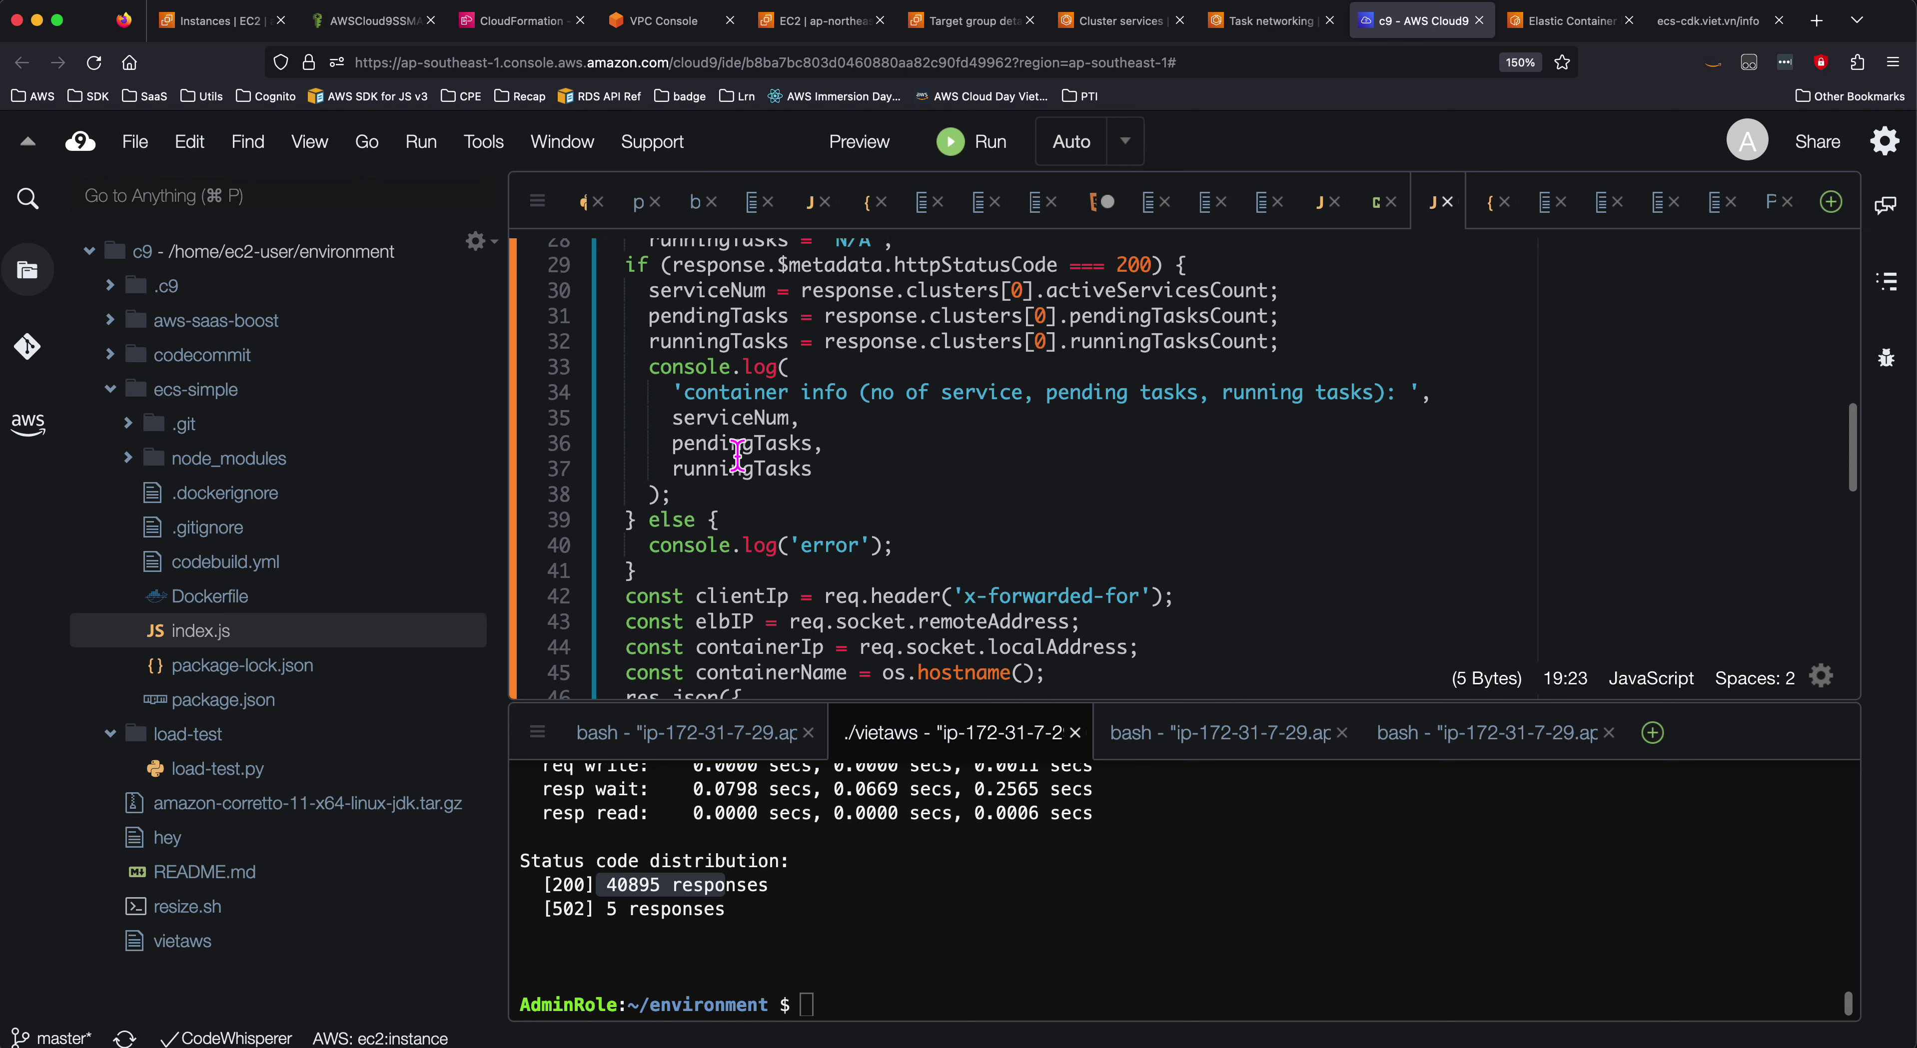
- Compare the task counts and container IP on the info page with the ecs-cluster-cdk services and the open task's network details
left_click(1701, 20)
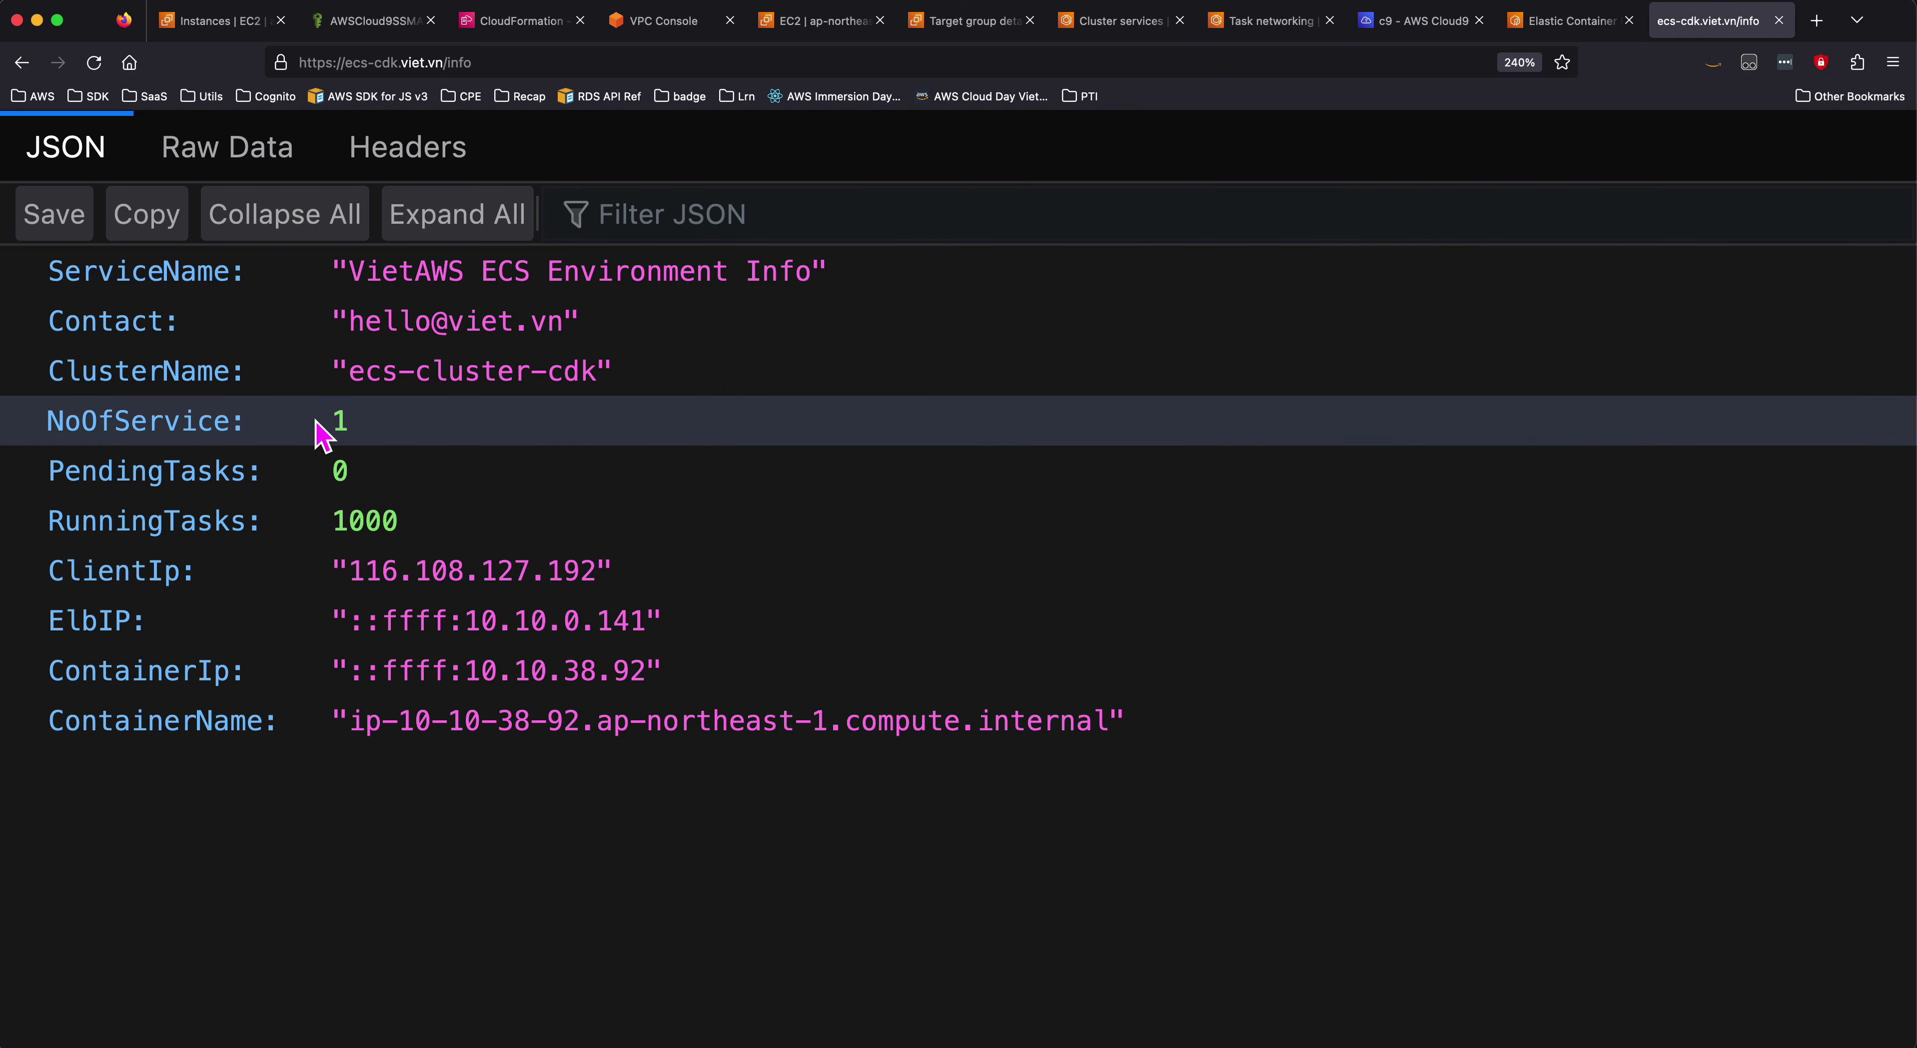
left_click(1120, 20)
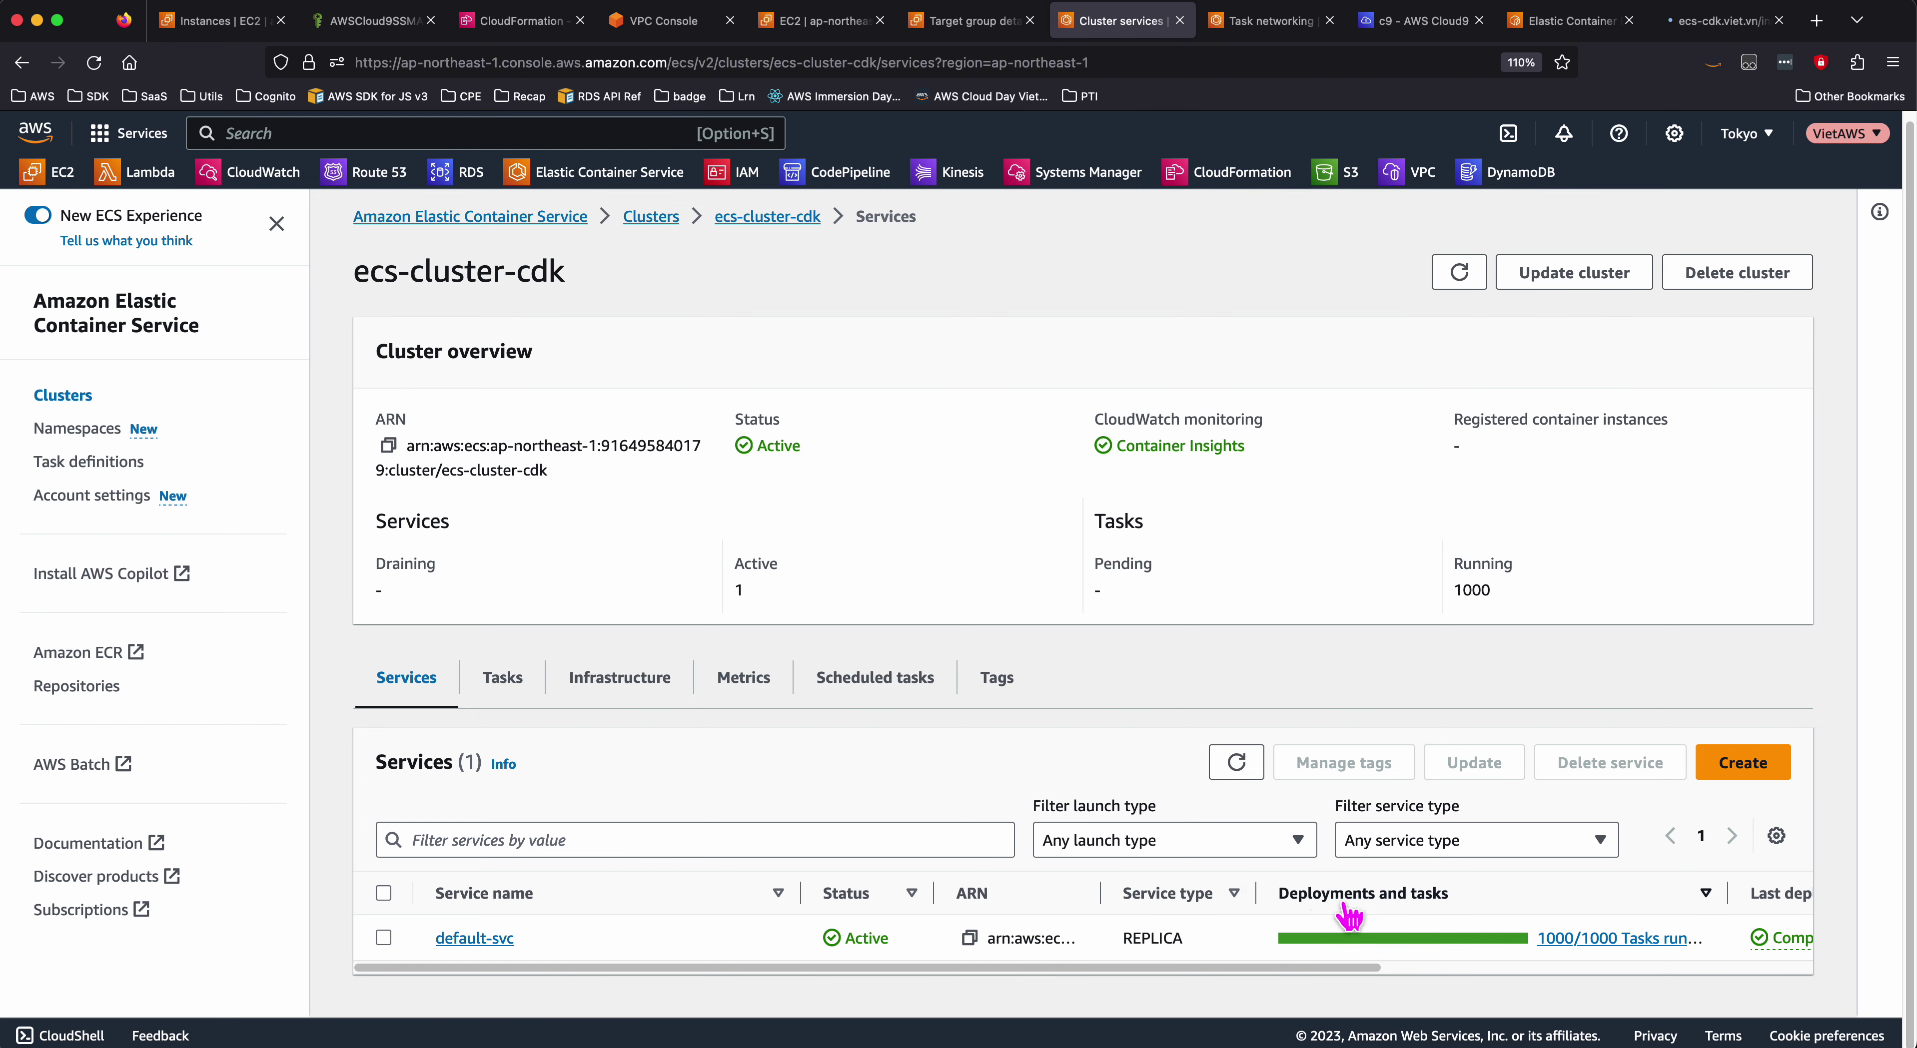
left_click(1712, 20)
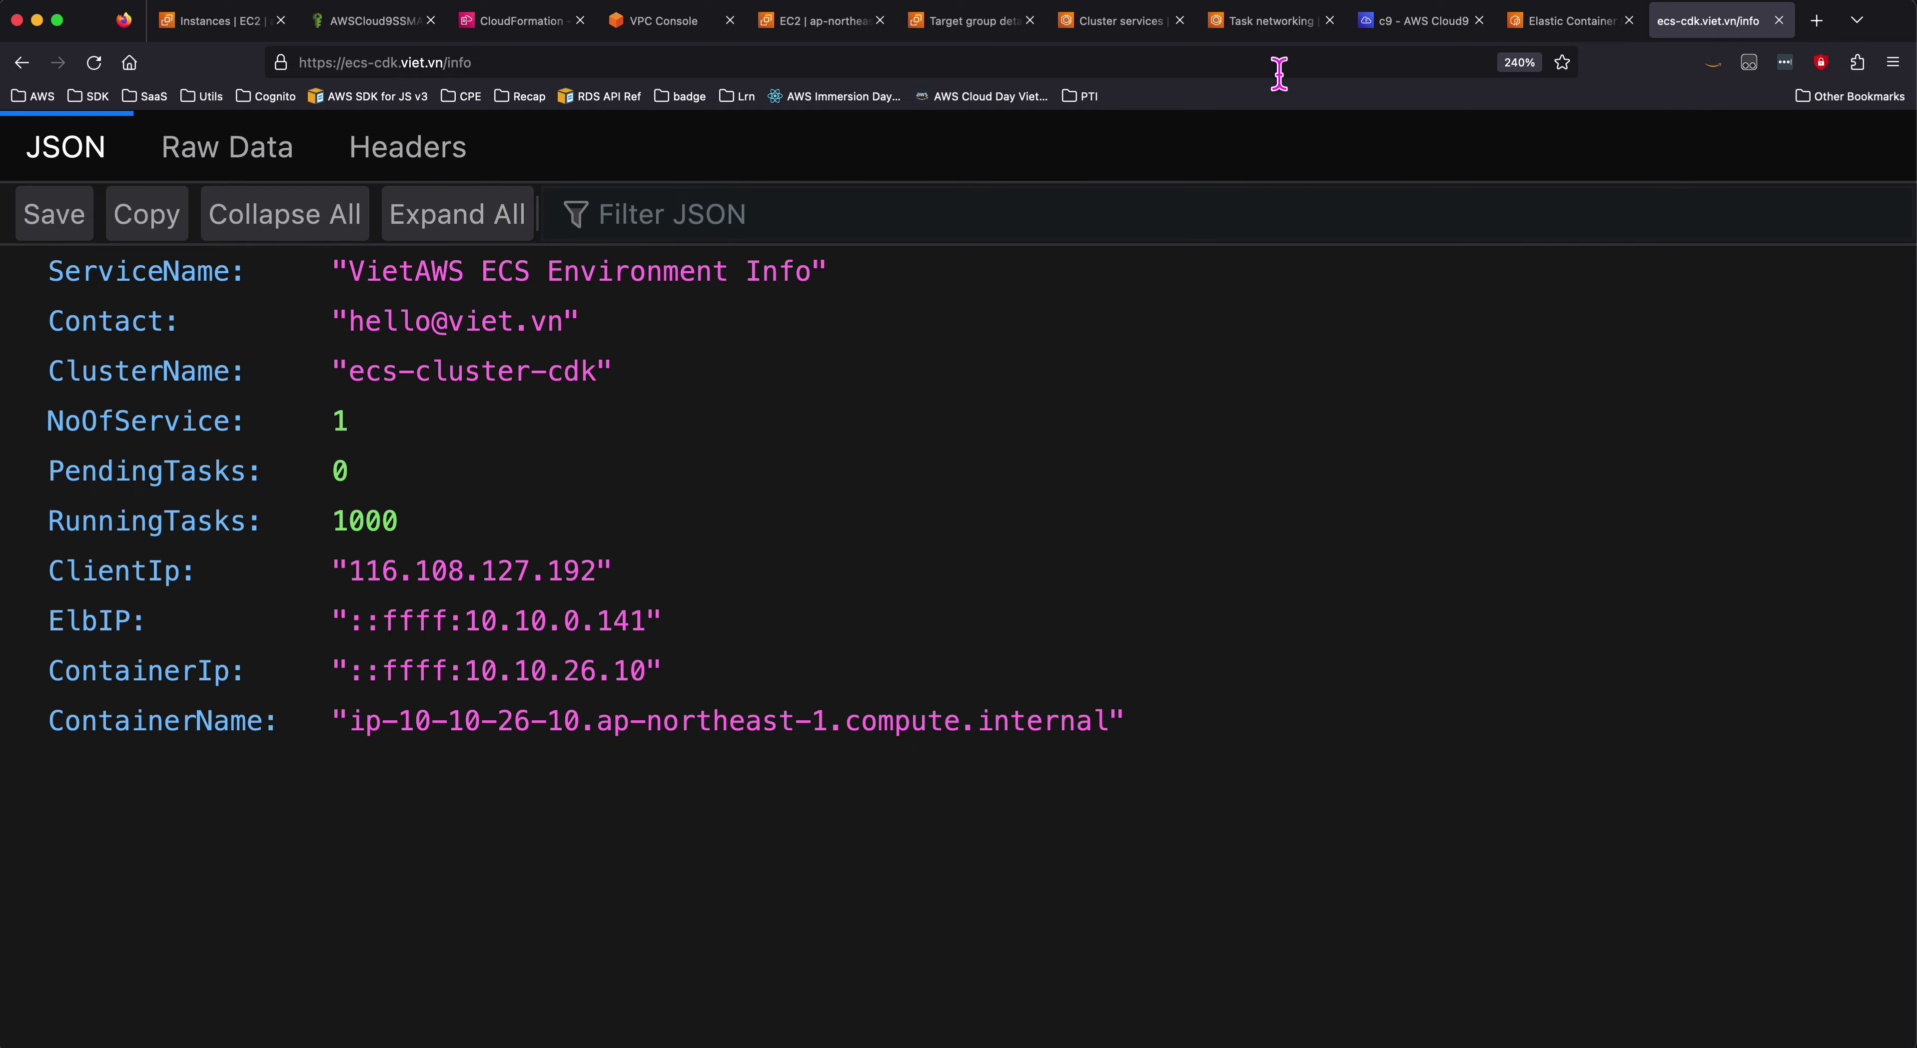
left_click(1399, 22)
left_click(1270, 24)
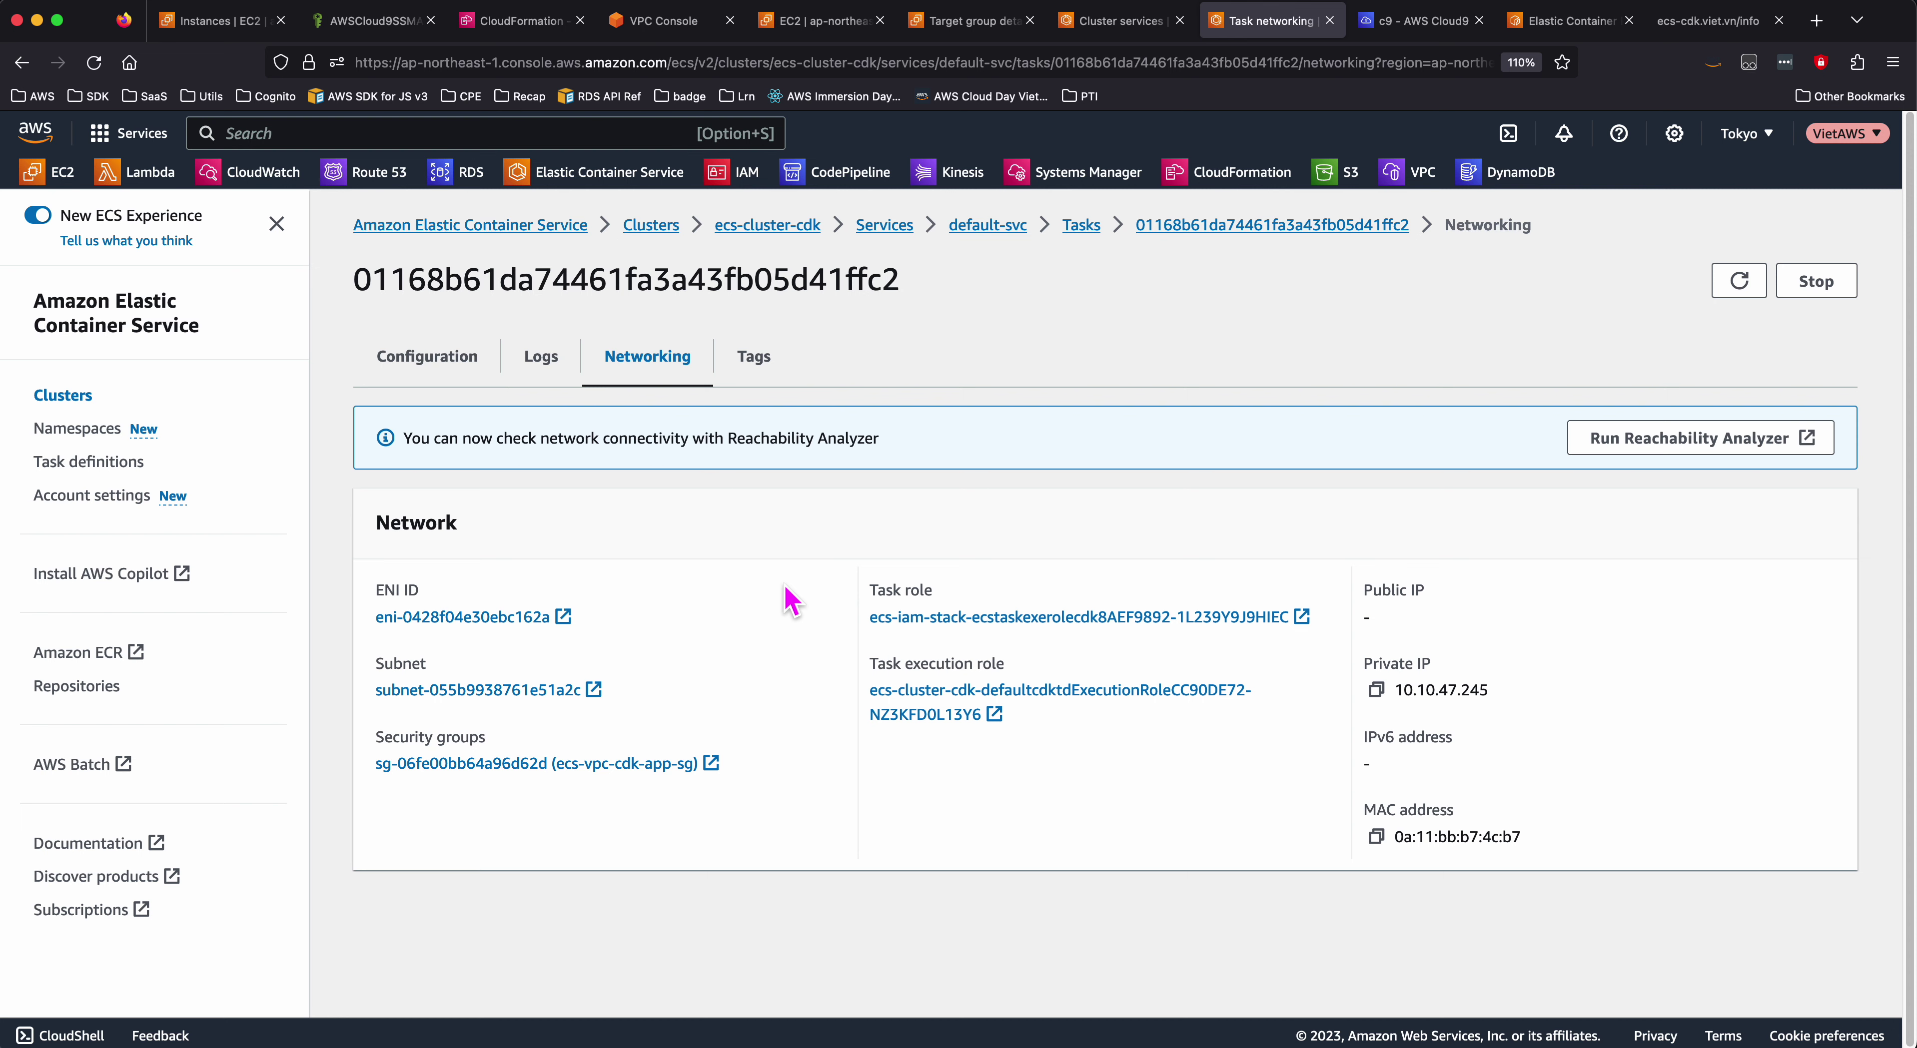
left_click(1709, 22)
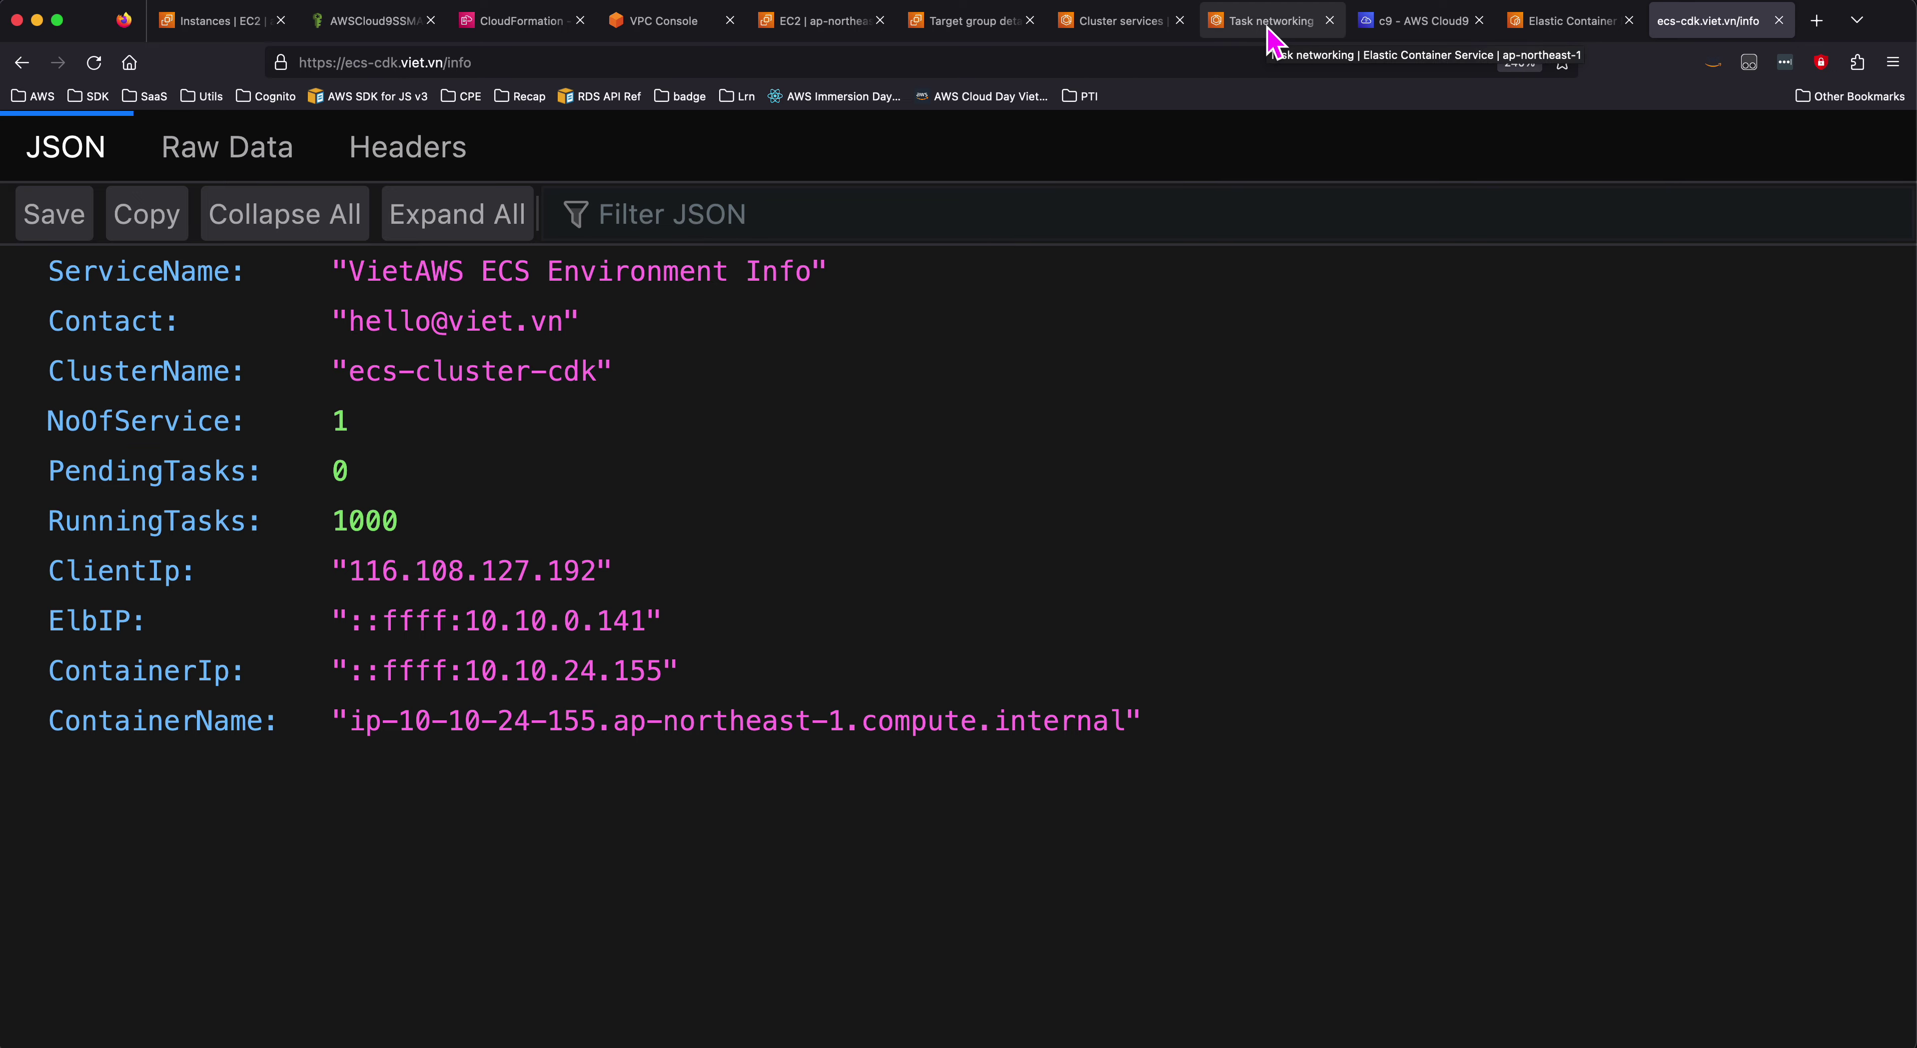
left_click(1275, 22)
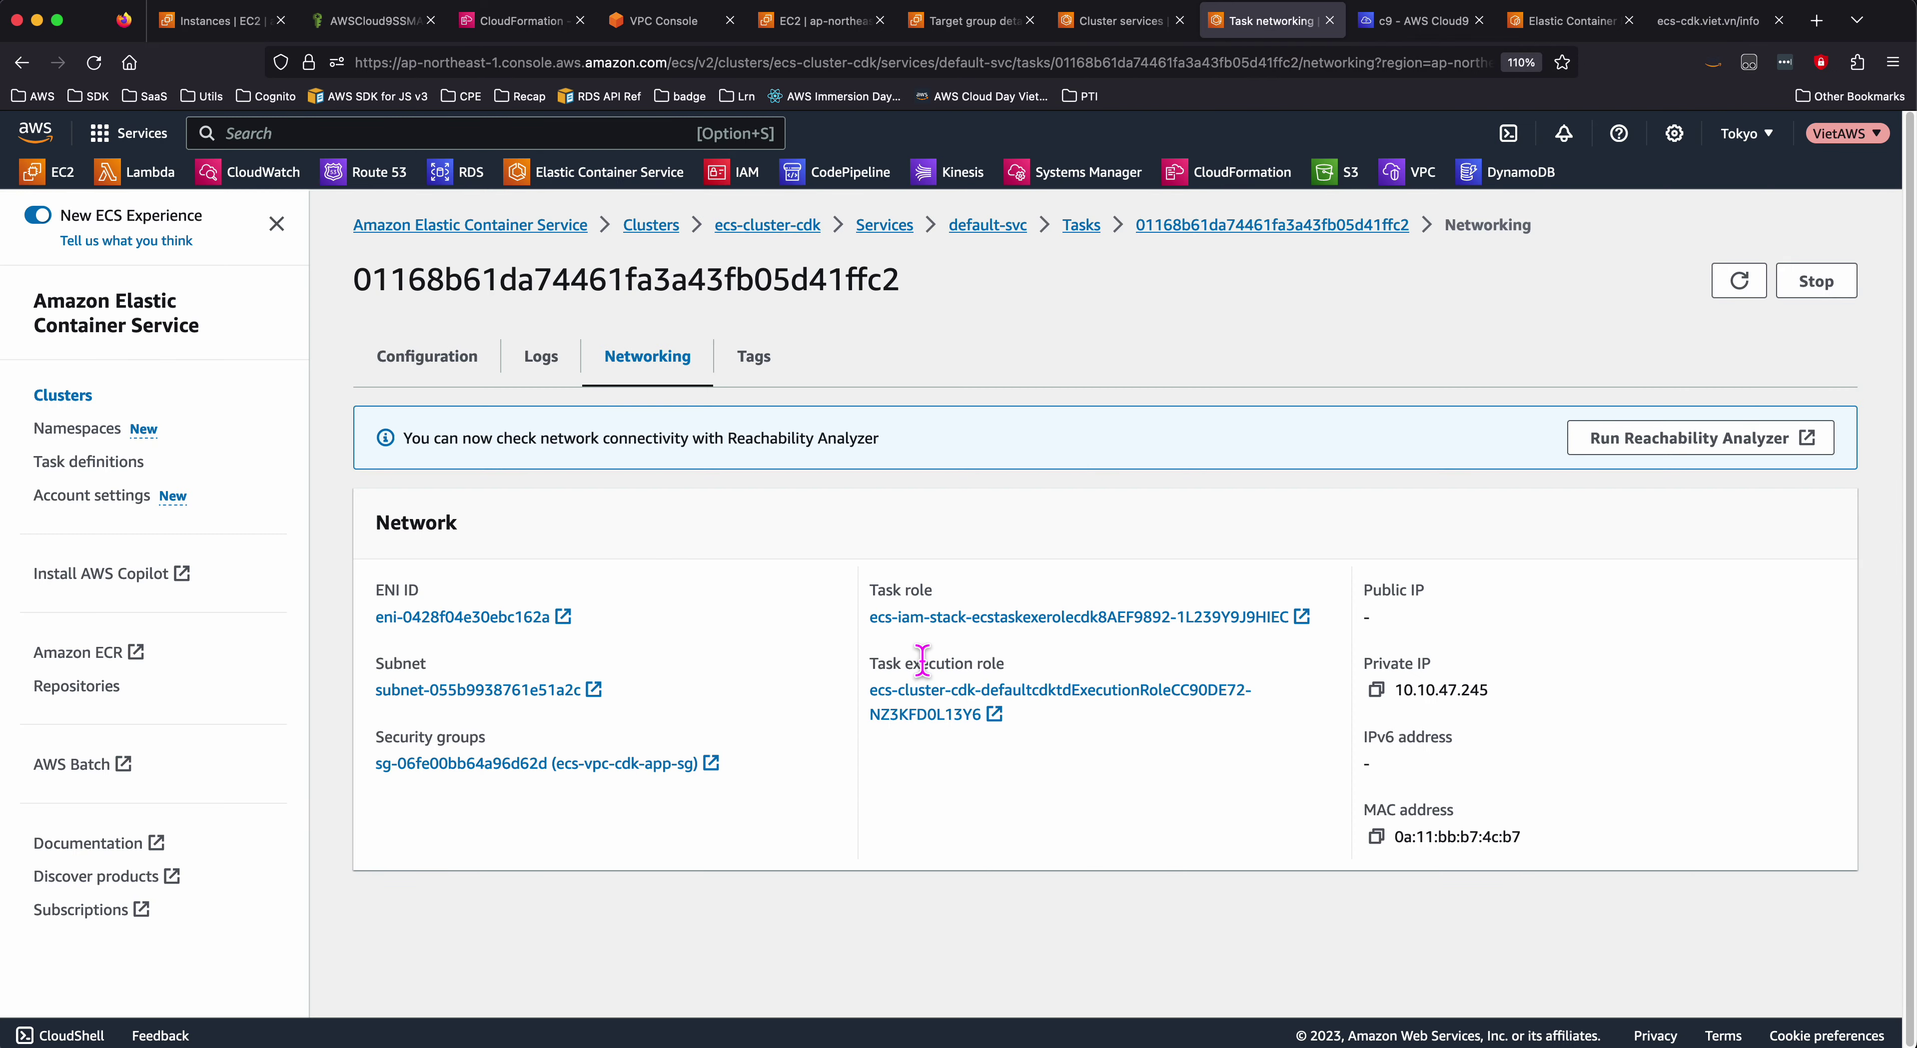